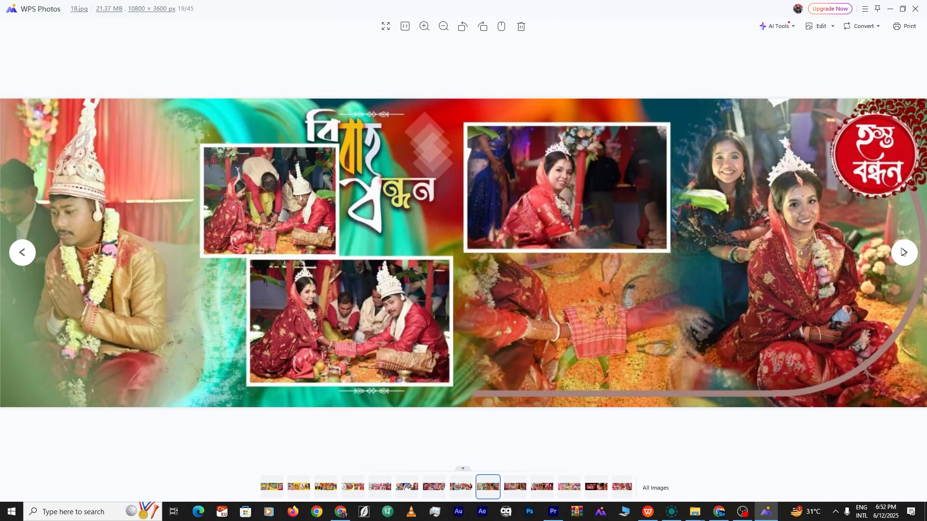
Page forward through the album spreads to 32.jpg, then close WPS Photos
click(902, 252)
click(902, 251)
click(903, 252)
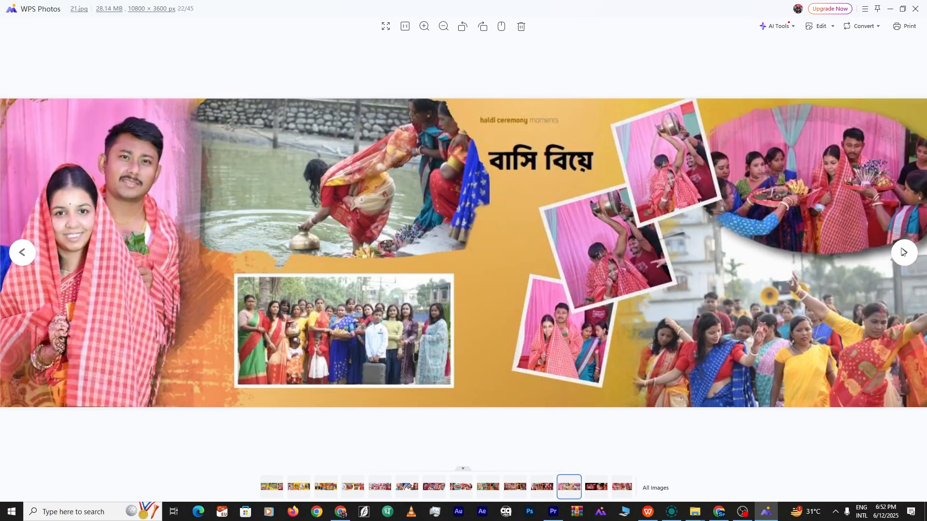
click(902, 252)
click(903, 251)
click(902, 252)
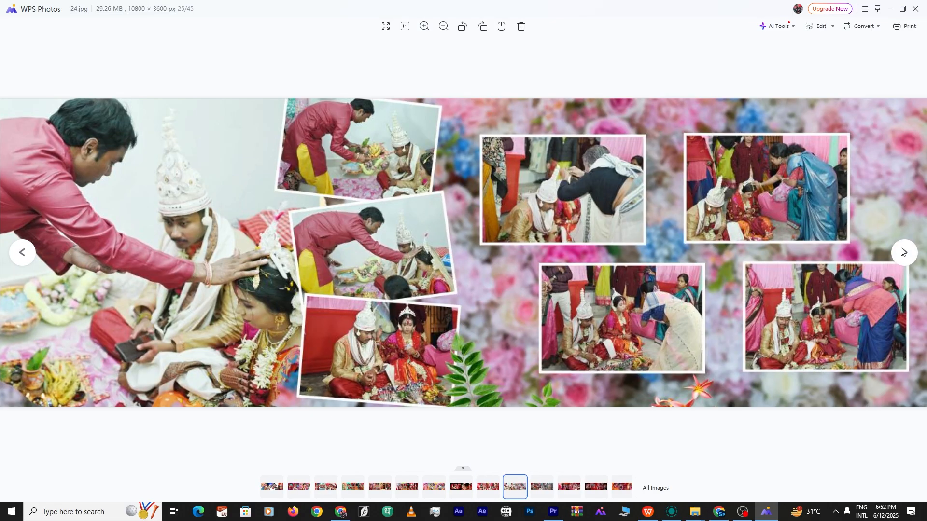
click(903, 251)
click(903, 252)
click(903, 251)
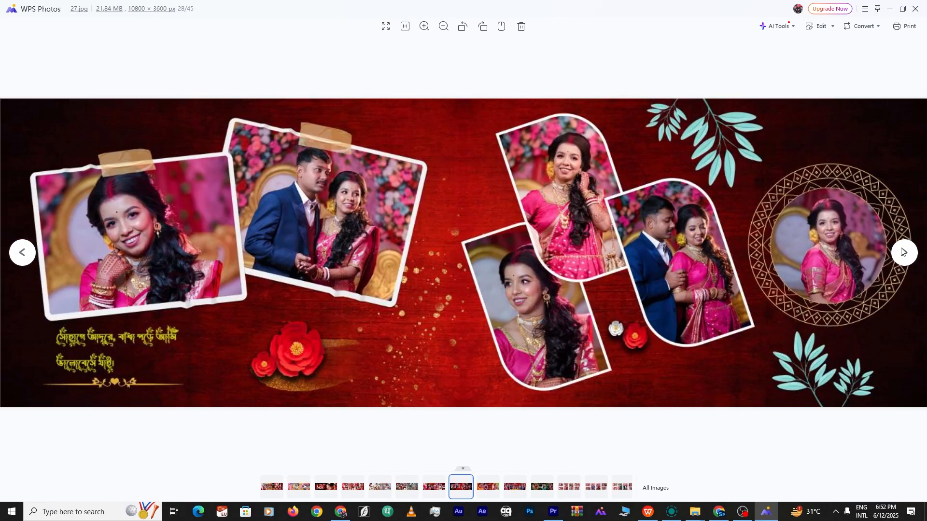
click(903, 252)
click(903, 251)
click(902, 252)
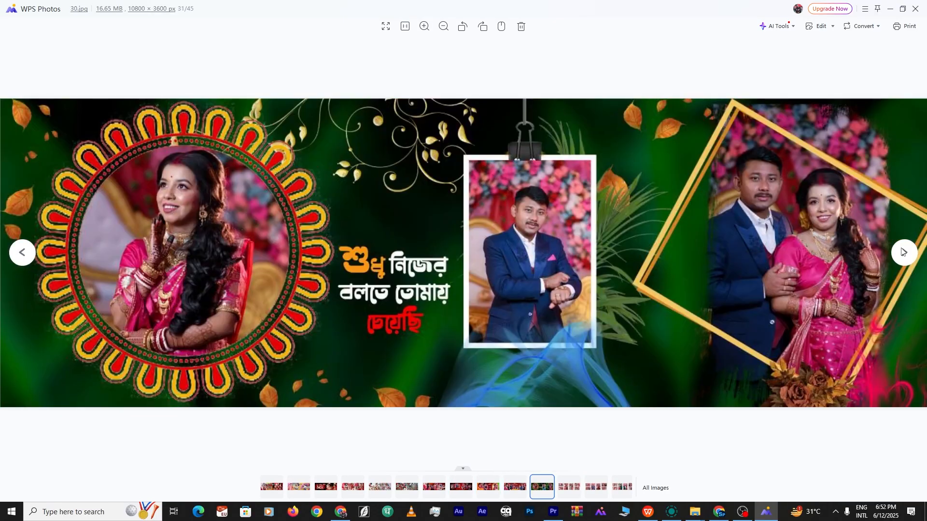
click(903, 251)
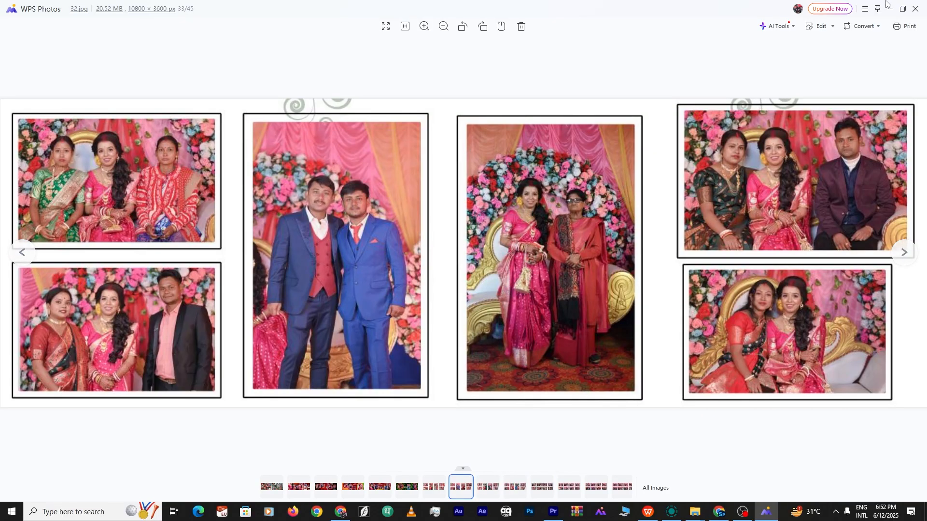
click(915, 9)
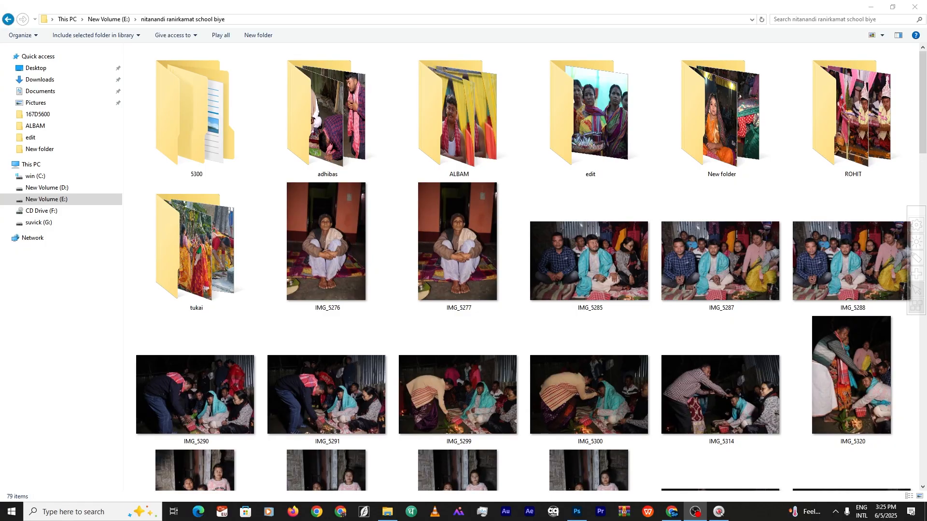
Circle the ALBAM folder in red with the on-screen drawing pen
click(916, 258)
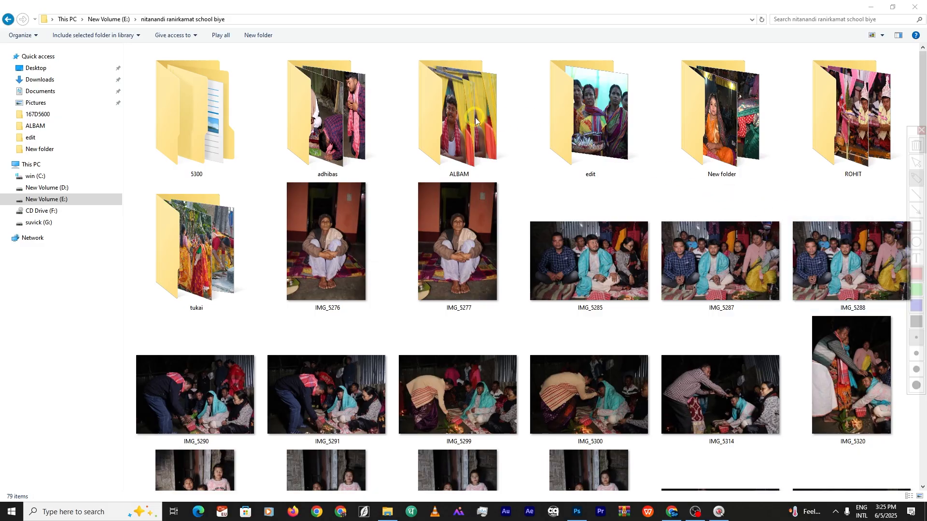
mouse_move(422, 80)
mouse_down()
mouse_move(487, 76)
mouse_move(476, 183)
mouse_move(415, 118)
mouse_move(529, 104)
mouse_move(429, 170)
mouse_move(449, 86)
mouse_up()
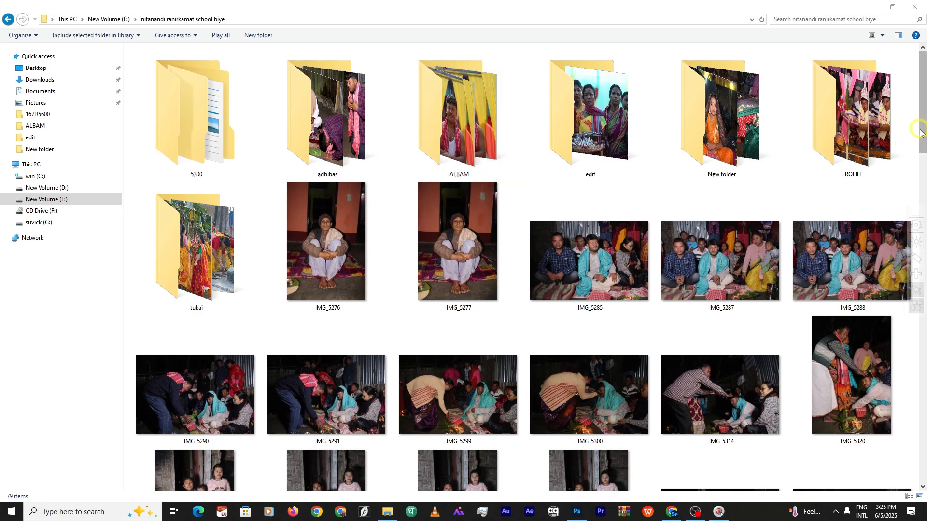
scroll(515, 434, down, 15)
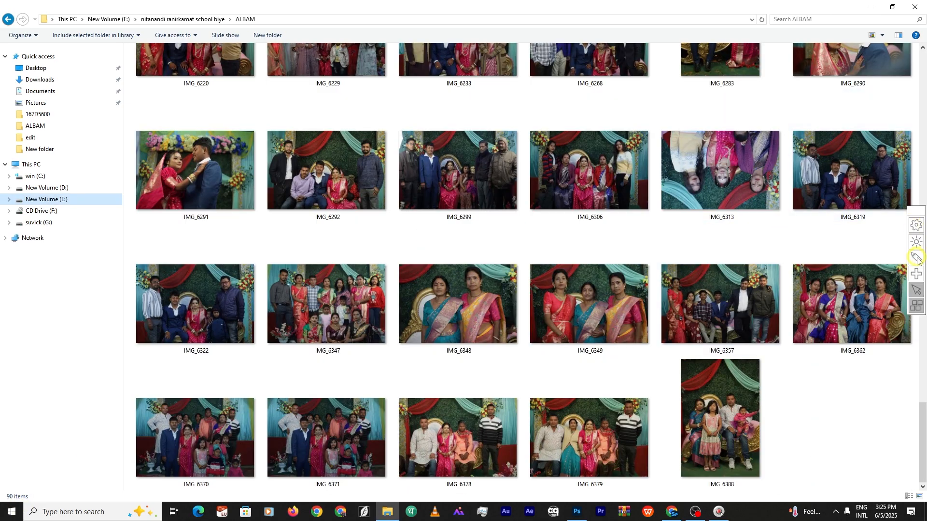
Clear the screen annotations and open the sp00 template folder in albam rs -49
click(917, 258)
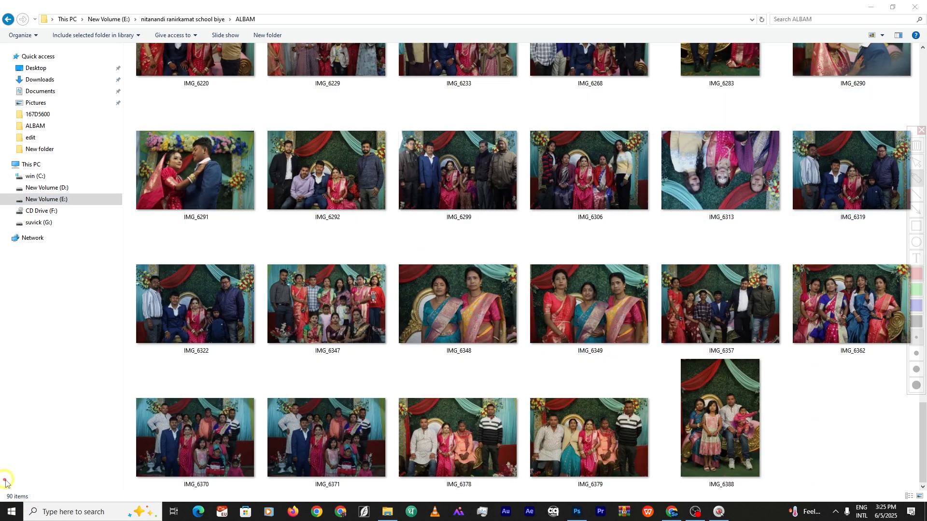
key(KP_3)
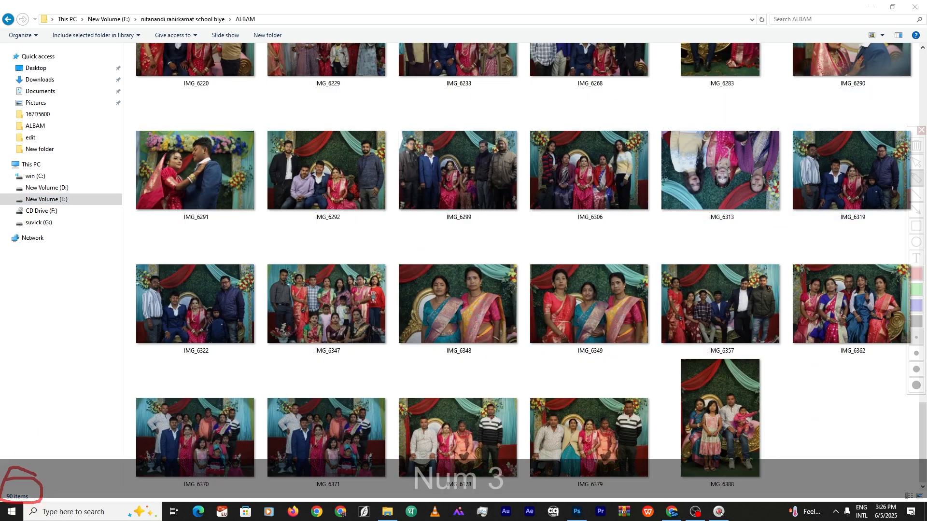
click(921, 130)
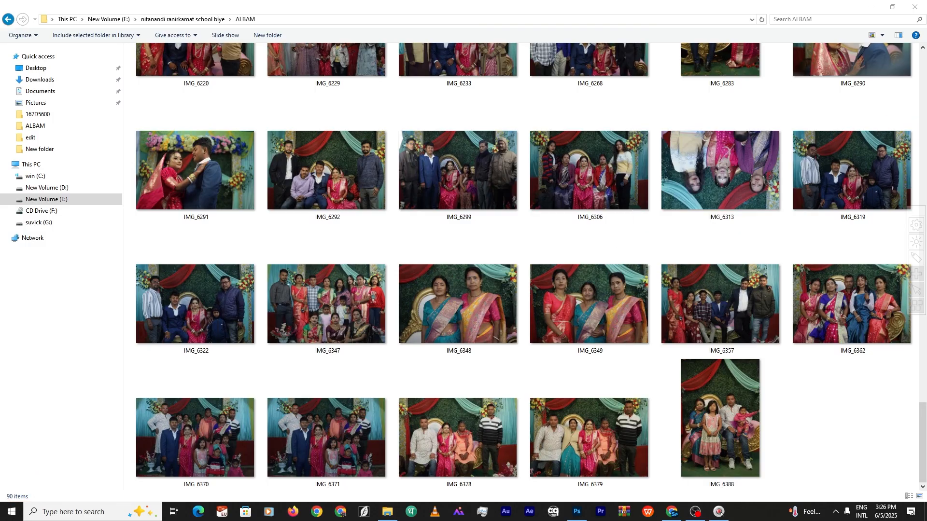
key(KP_3)
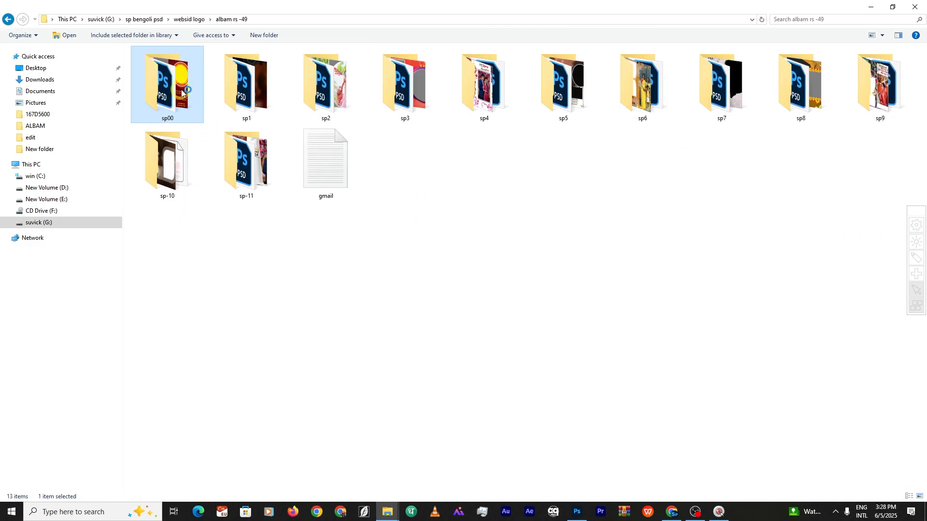
double_click(182, 93)
click(875, 41)
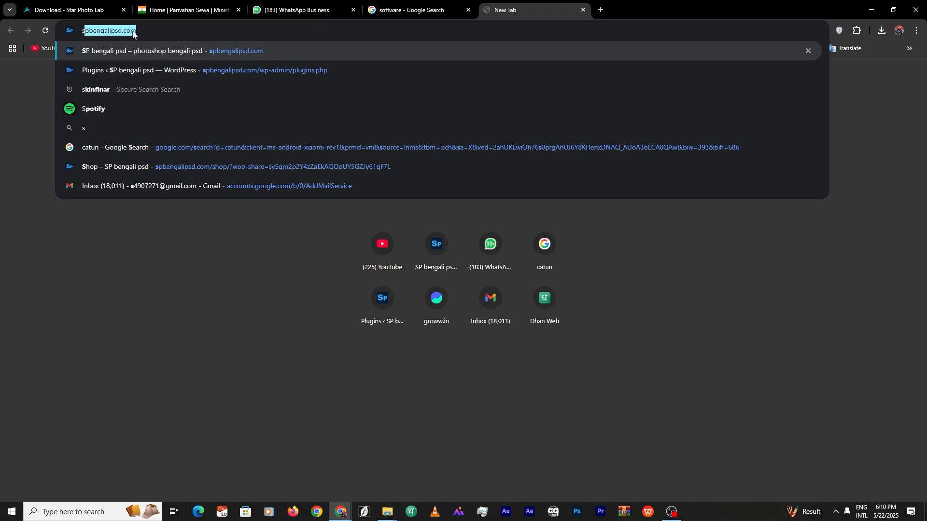
Load spbengalipsd.com and go to the Shop > Only 49 category
key(Return)
scroll(528, 241, down, 9)
scroll(528, 241, up, 9)
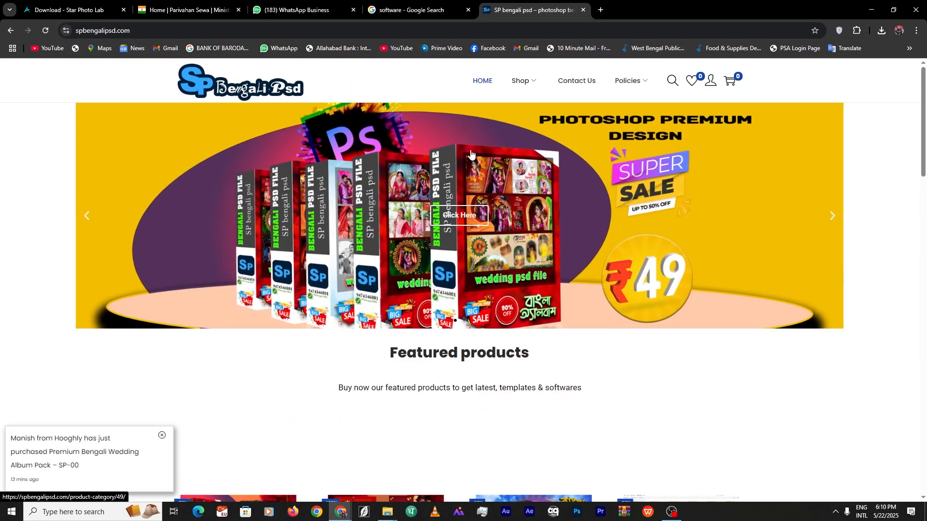
mouse_move(528, 85)
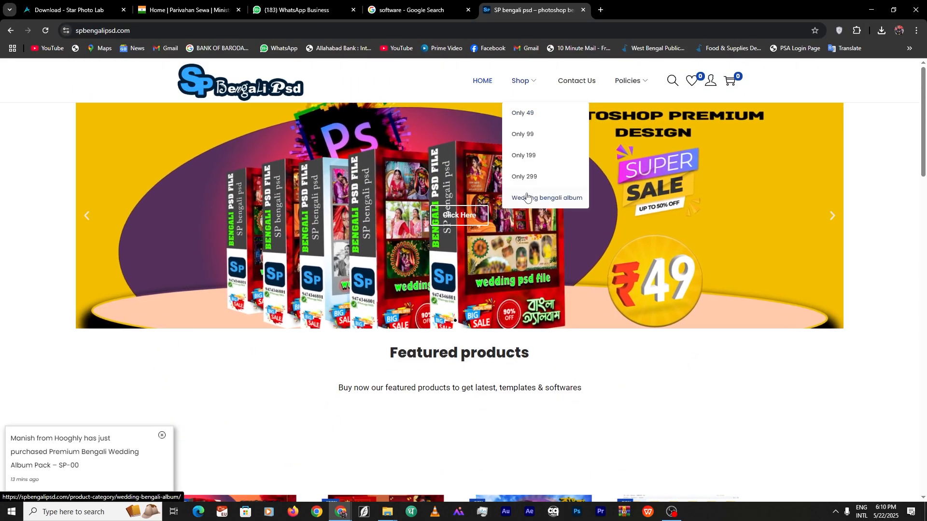
click(523, 113)
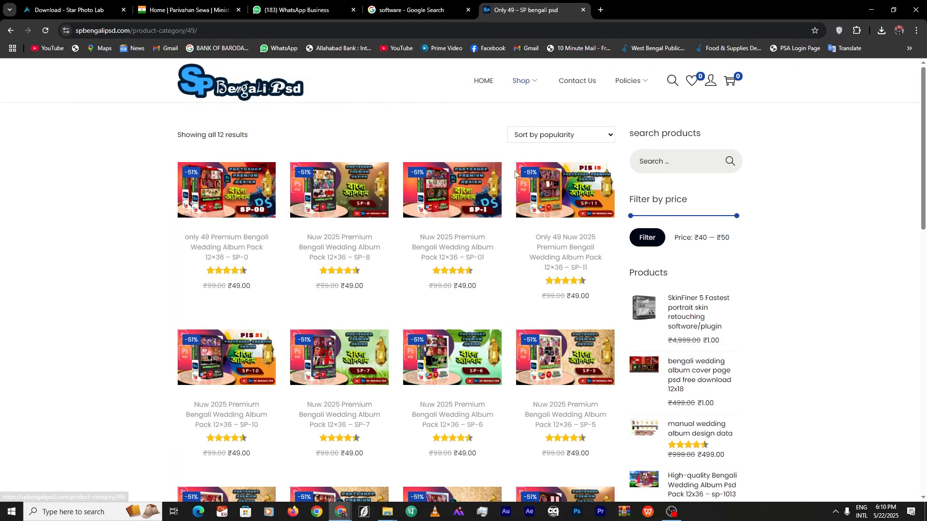
Browse the Only 49 album templates, then switch to the Shop > Only 99 category
scroll(546, 246, down, 4)
scroll(546, 246, up, 5)
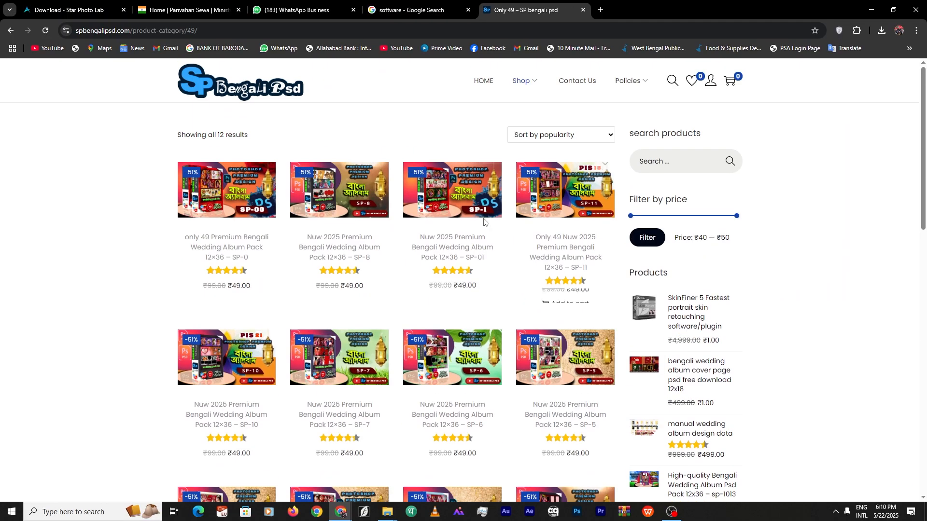
scroll(376, 284, down, 2)
scroll(376, 284, down, 1)
scroll(411, 155, up, 4)
mouse_move(526, 86)
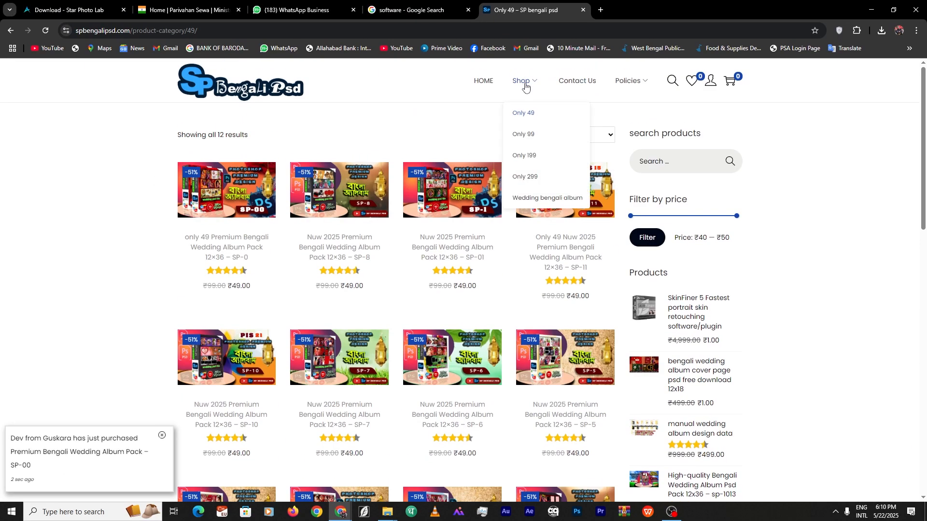
click(547, 140)
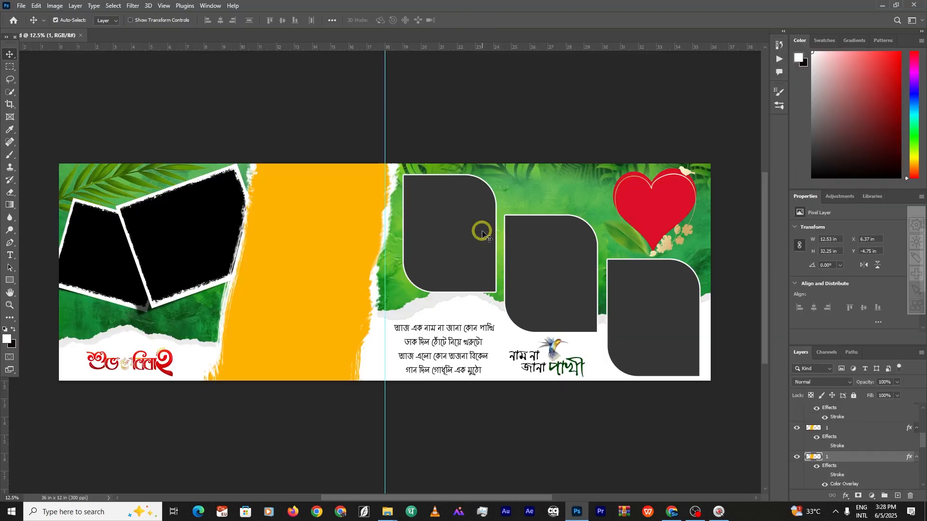
Trial-move the tilted black photo frame, undo it, and select the spbengalipsd layers together
scroll(455, 293, down, 4)
scroll(454, 292, up, 3)
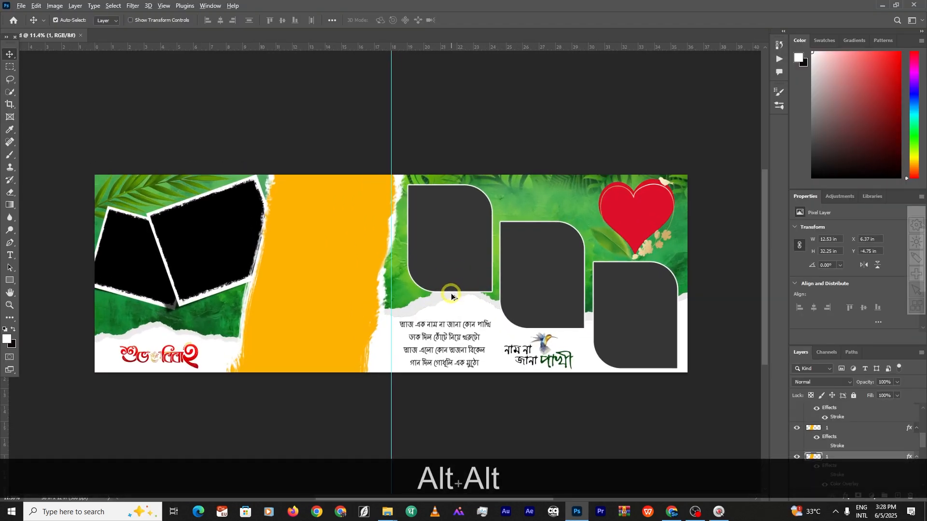
scroll(429, 305, down, 3)
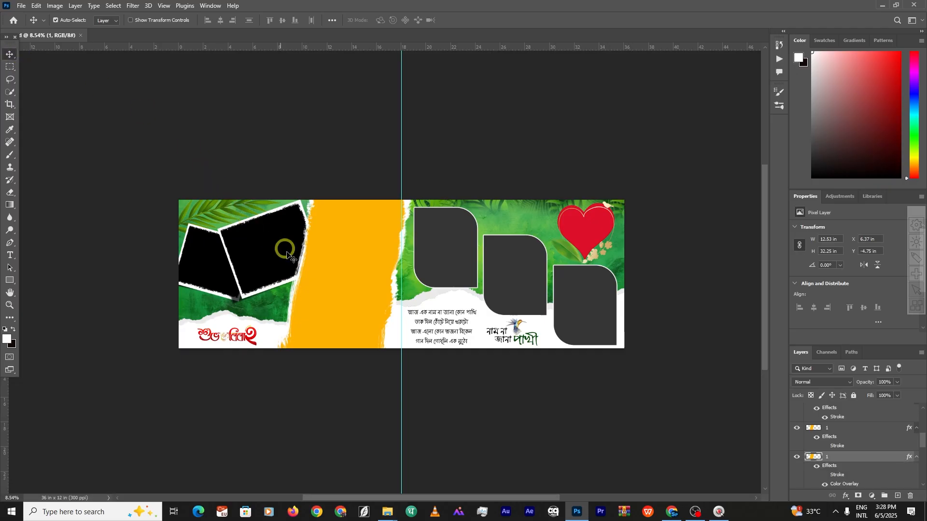
mouse_move(276, 254)
mouse_down()
mouse_move(275, 313)
mouse_move(271, 261)
mouse_up()
key(ctrl+z)
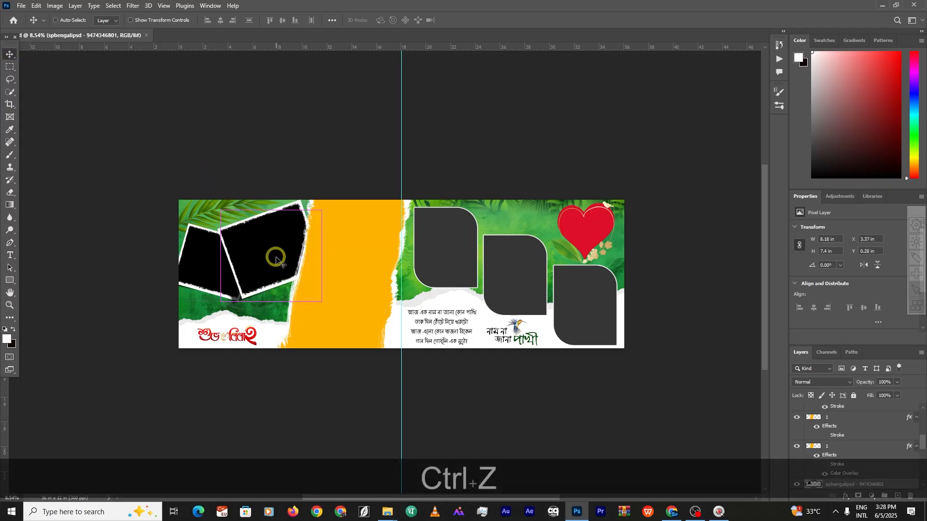
scroll(276, 244, up, 3)
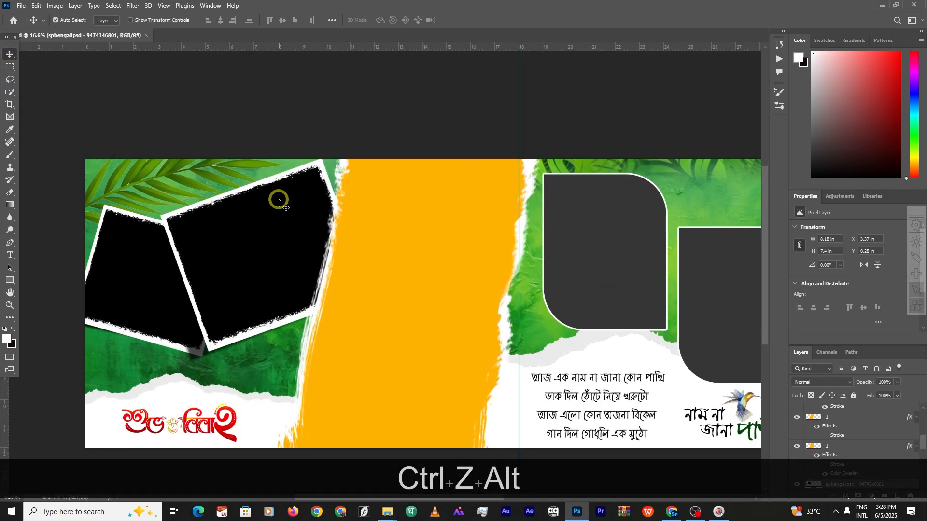
scroll(848, 428, down, 5)
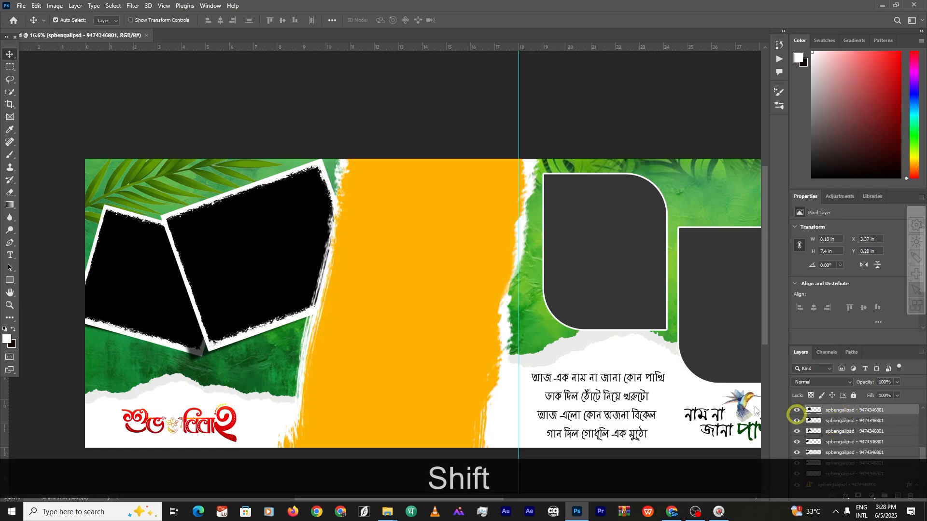
shift+click(230, 199)
Crop the template to the left half of the spread using the free Ratio preset
alt+scroll(253, 233, down, 2)
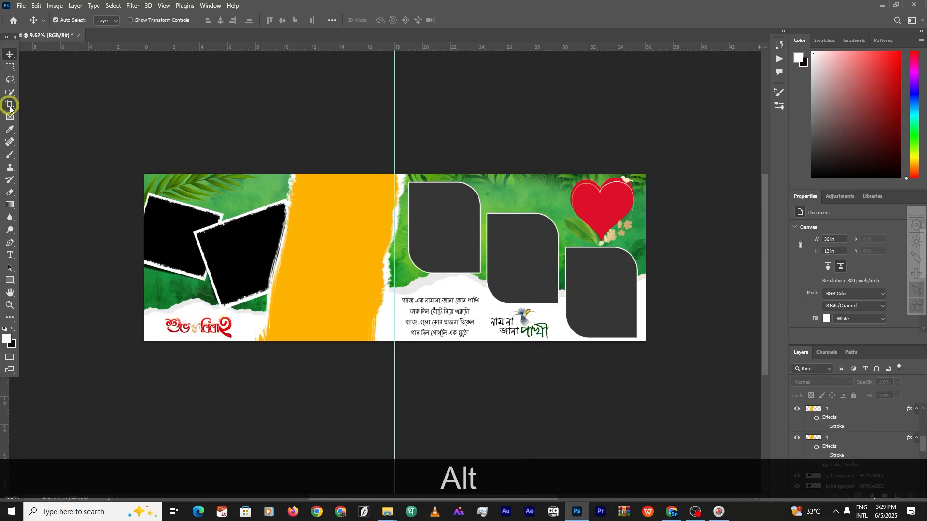
click(10, 104)
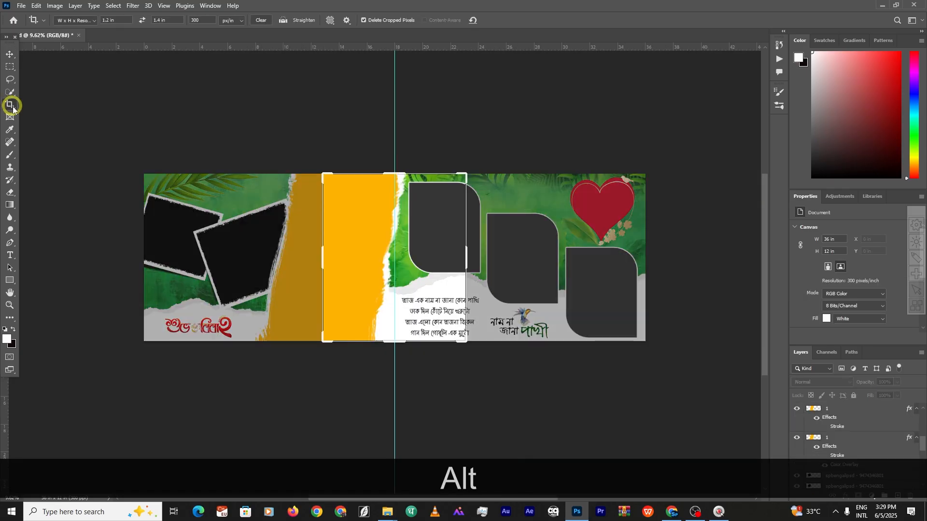
click(83, 21)
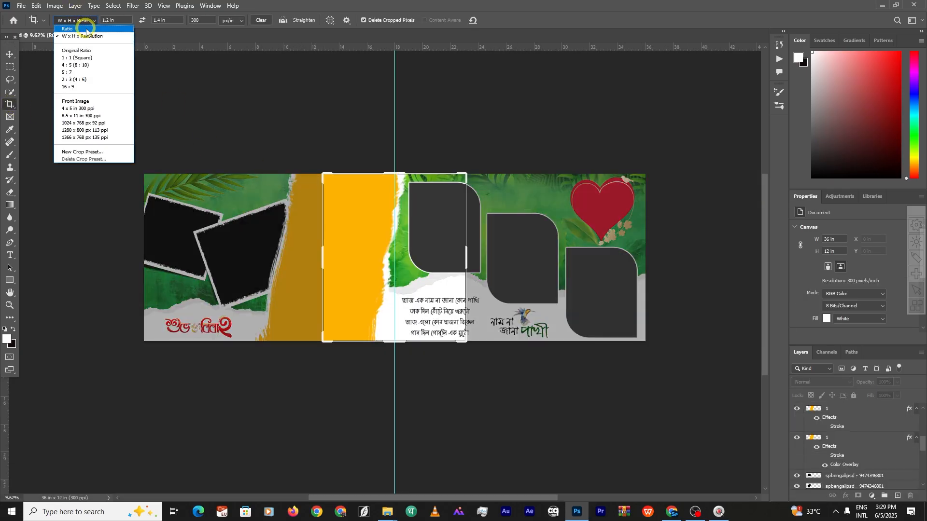
click(87, 29)
drag(320, 250, 238, 244)
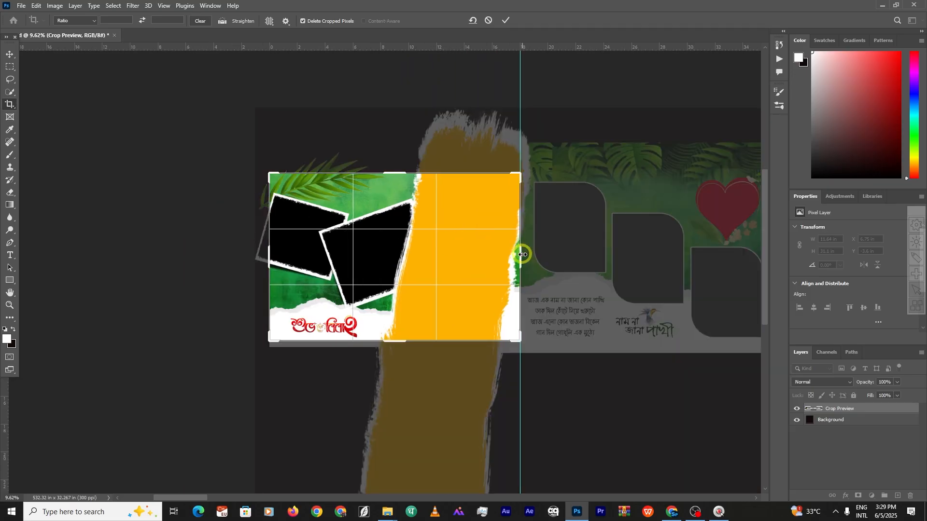
key(Return)
Set Image Size to 18.007 × 12 in at 300 Pixels/Inch and commit the crop
click(54, 5)
click(80, 77)
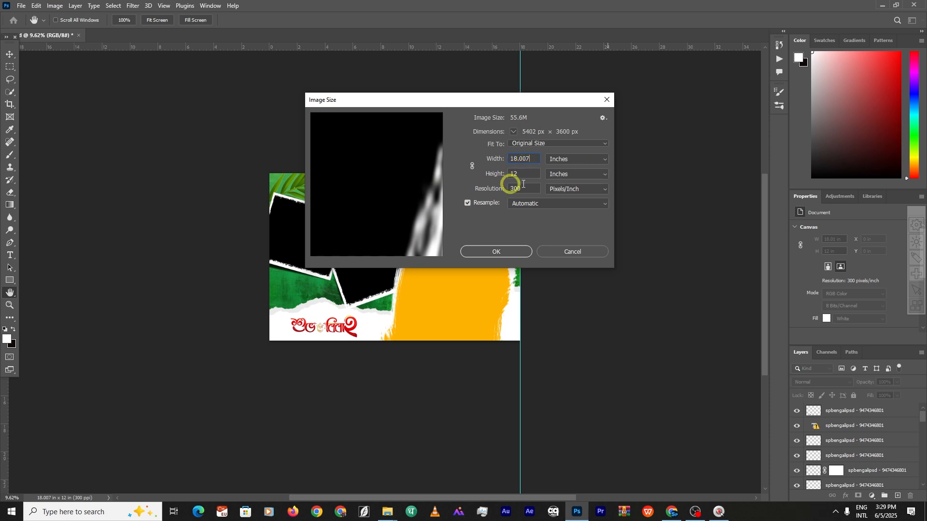
click(575, 251)
click(468, 249)
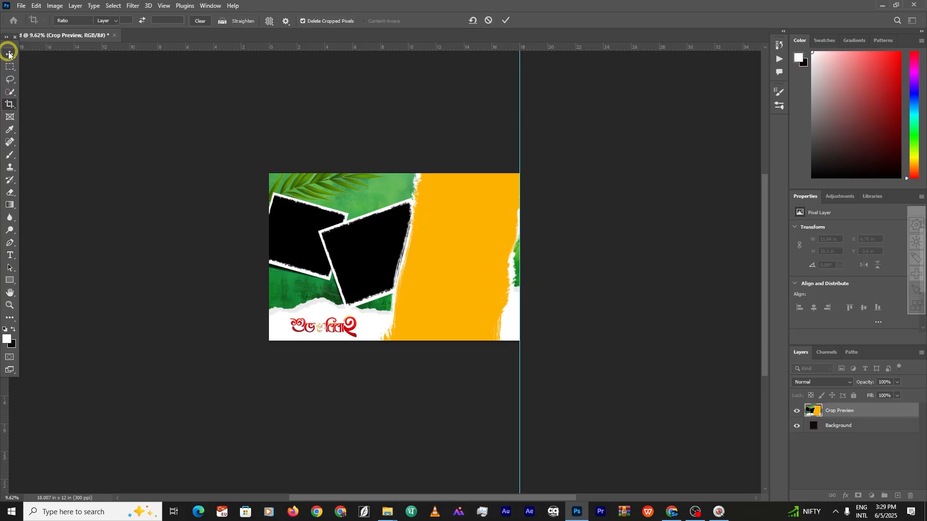
click(9, 53)
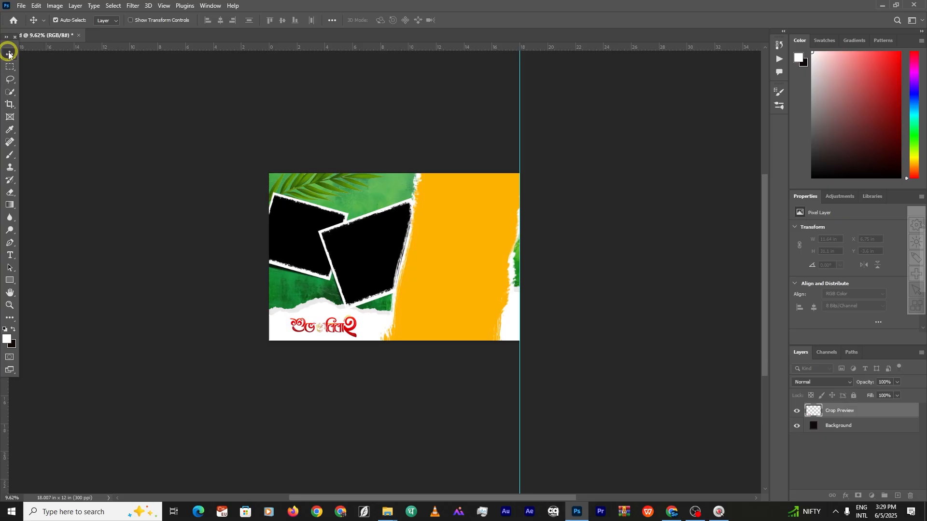
click(46, 69)
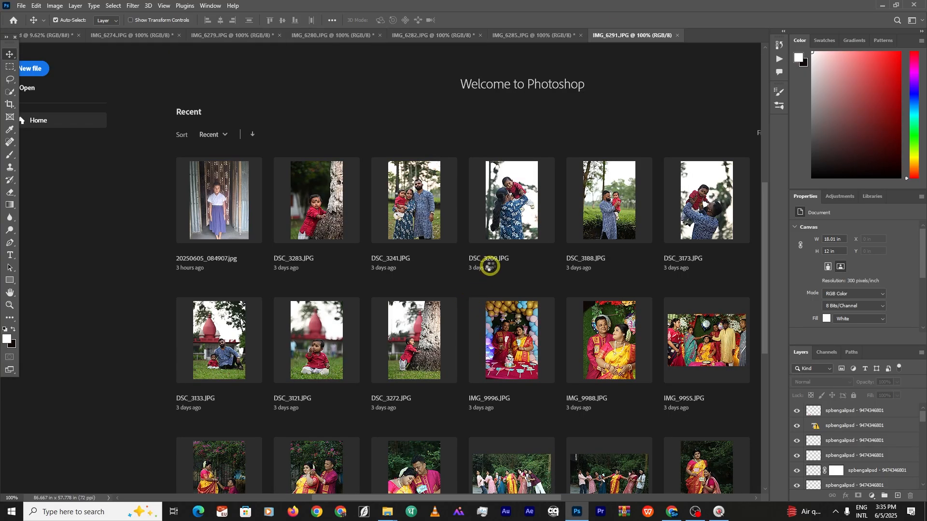
Open the recent wedding photos and switch to the IMG_6274 couple photo
click(694, 34)
click(607, 35)
click(537, 35)
click(472, 35)
click(394, 36)
click(321, 36)
click(253, 38)
click(177, 36)
click(107, 36)
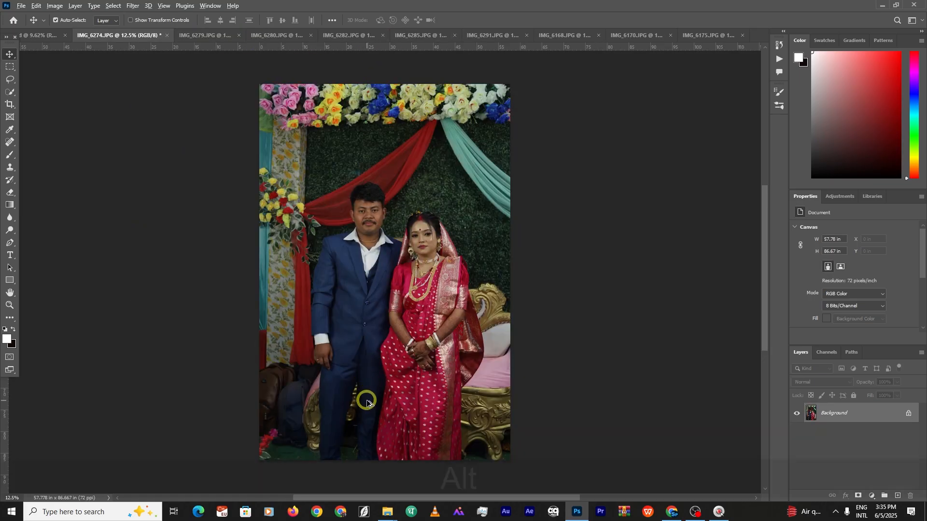
Frame the couple's lower half and pick the Clone Stamp Tool at brush size 200
alt+scroll(367, 403, up, 3)
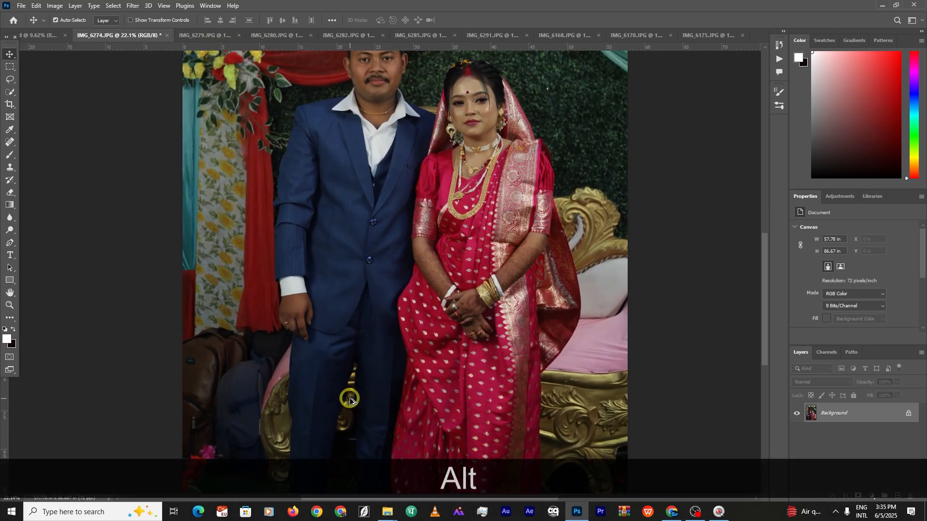
scroll(350, 400, up, 1)
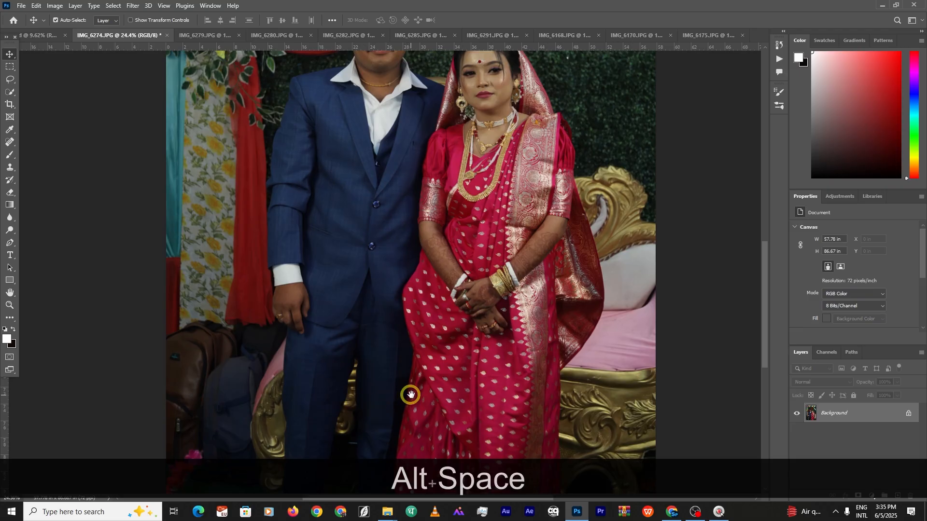
drag(410, 379, 438, 305)
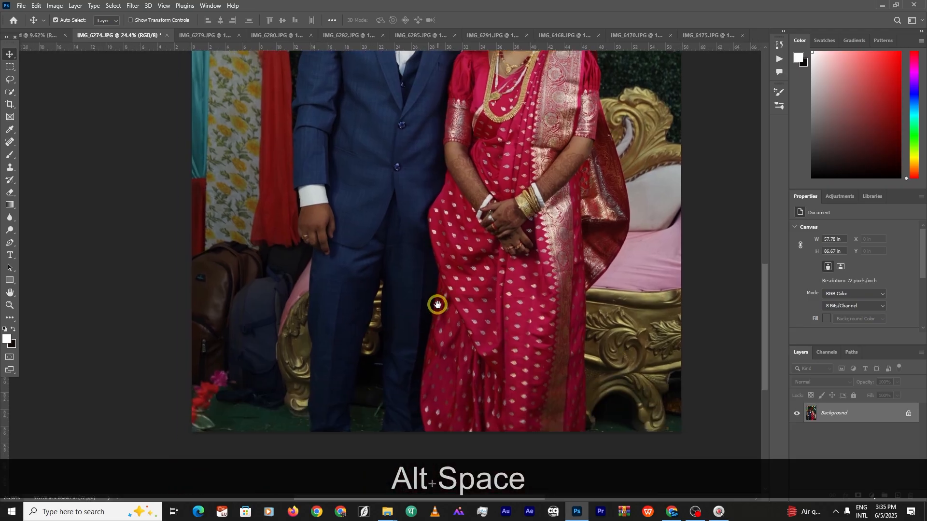
scroll(318, 289, down, 3)
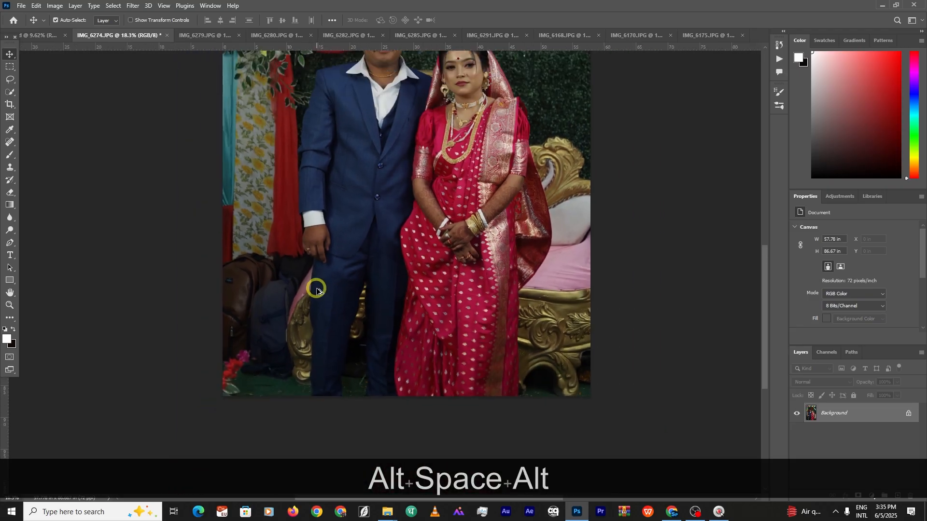
scroll(247, 293, up, 2)
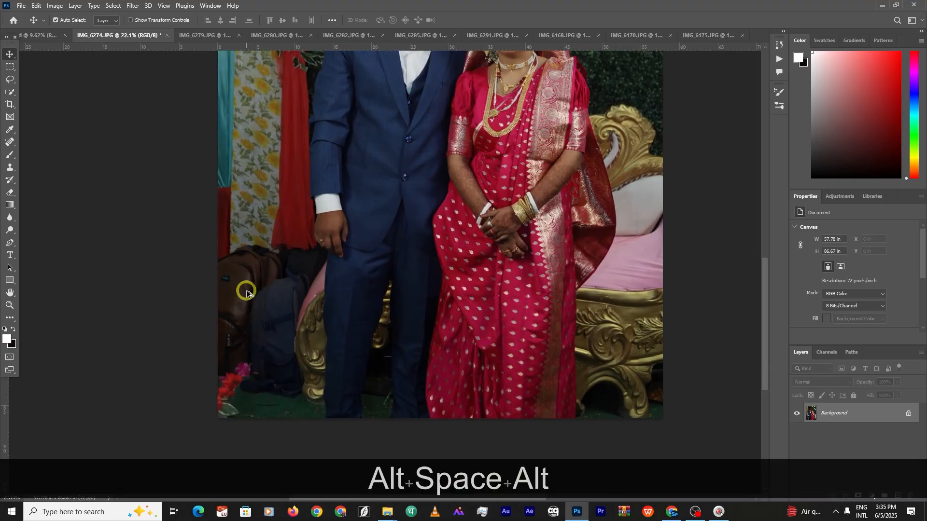
scroll(235, 291, down, 3)
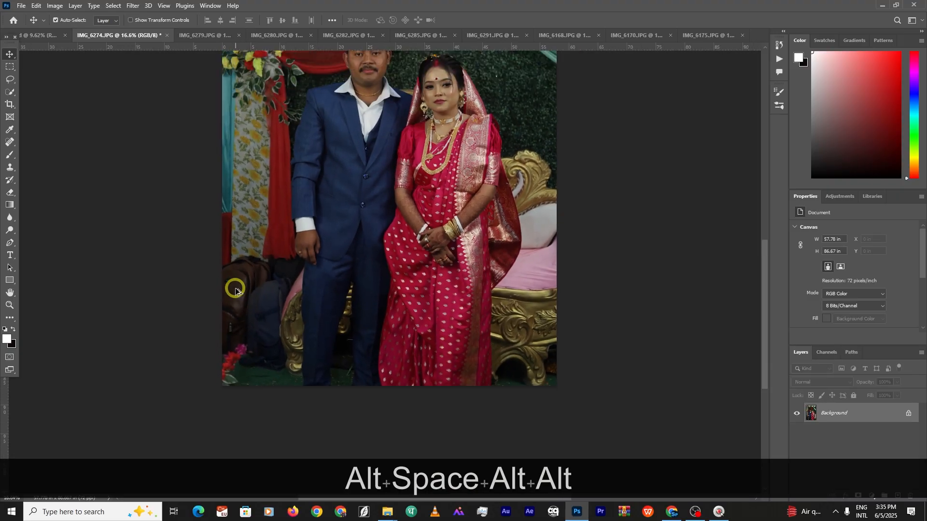
scroll(235, 291, up, 4)
click(9, 168)
click(41, 167)
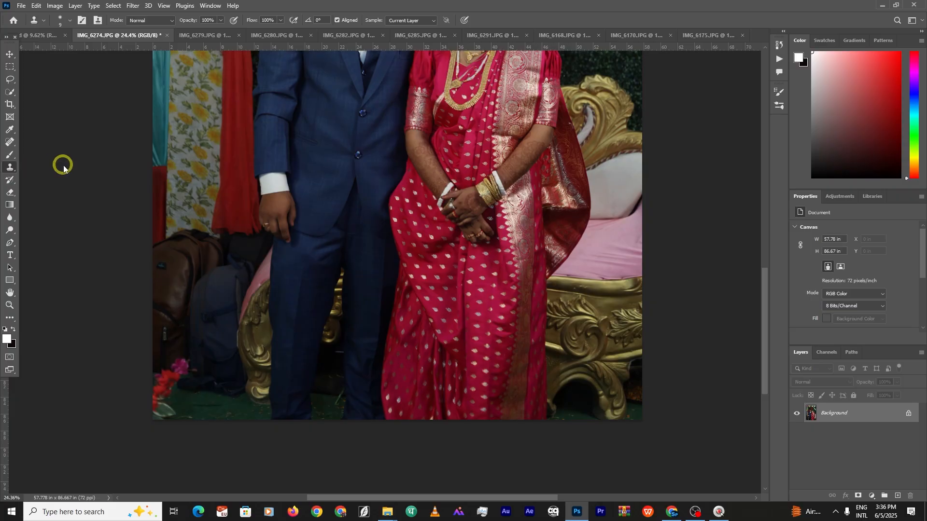
scroll(221, 276, up, 4)
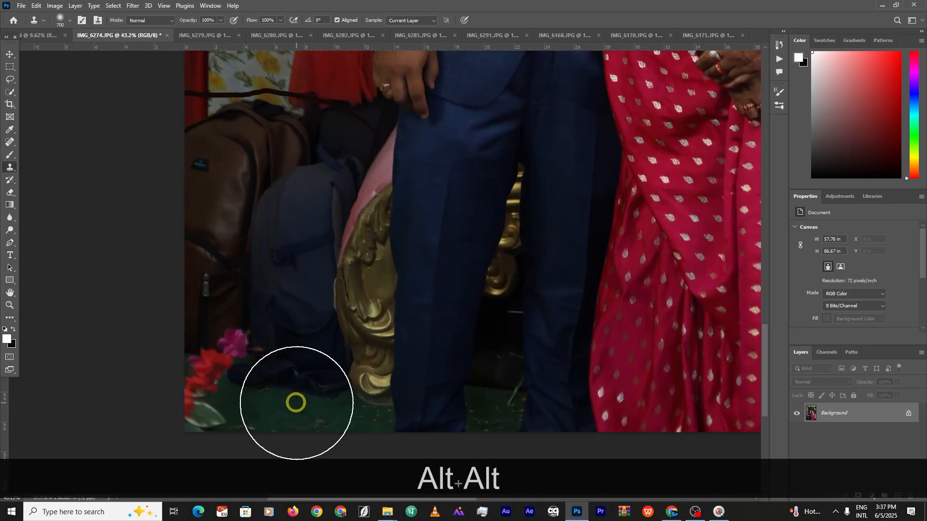
key(bracketleft)
key(bracketleft)
key(bracketleft)
key(bracketleft)
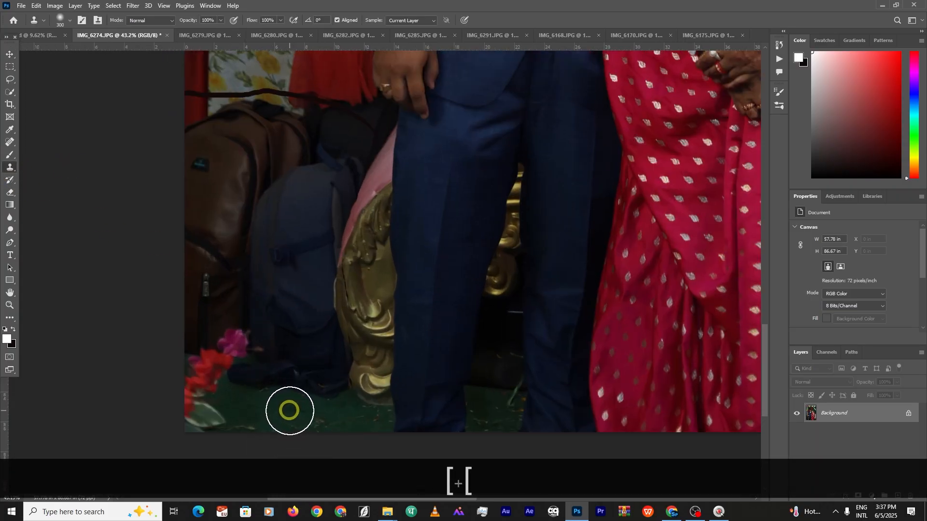
key(bracketleft)
Clone green floor over the bottom of the bags and the purple and red flowers
alt+click(287, 411)
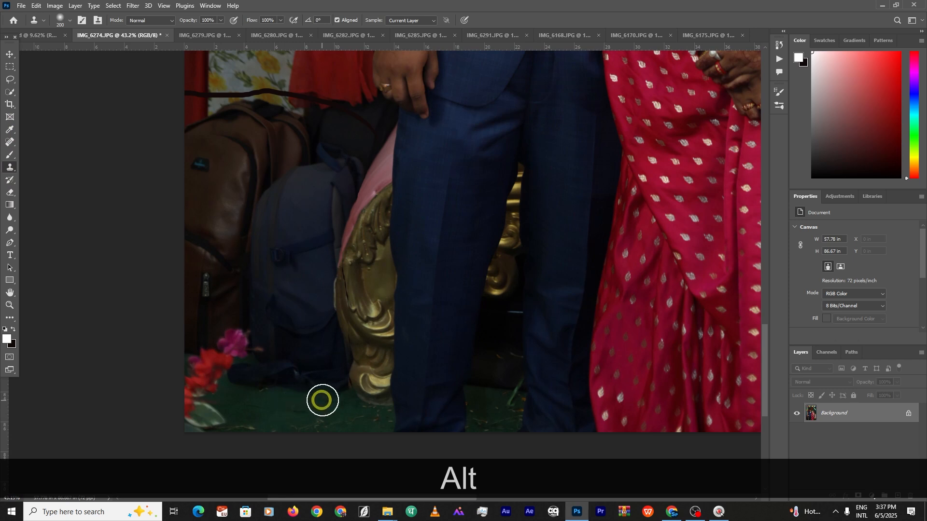
mouse_move(317, 396)
mouse_down()
mouse_move(293, 381)
mouse_move(312, 381)
mouse_move(244, 379)
mouse_move(228, 372)
mouse_move(233, 359)
mouse_move(263, 359)
mouse_move(229, 357)
mouse_up()
alt+click(302, 414)
alt+click(315, 415)
mouse_move(266, 396)
mouse_down()
mouse_move(246, 390)
mouse_move(201, 405)
mouse_move(213, 413)
mouse_move(195, 412)
mouse_up()
alt+click(299, 414)
alt+click(281, 399)
alt+click(301, 389)
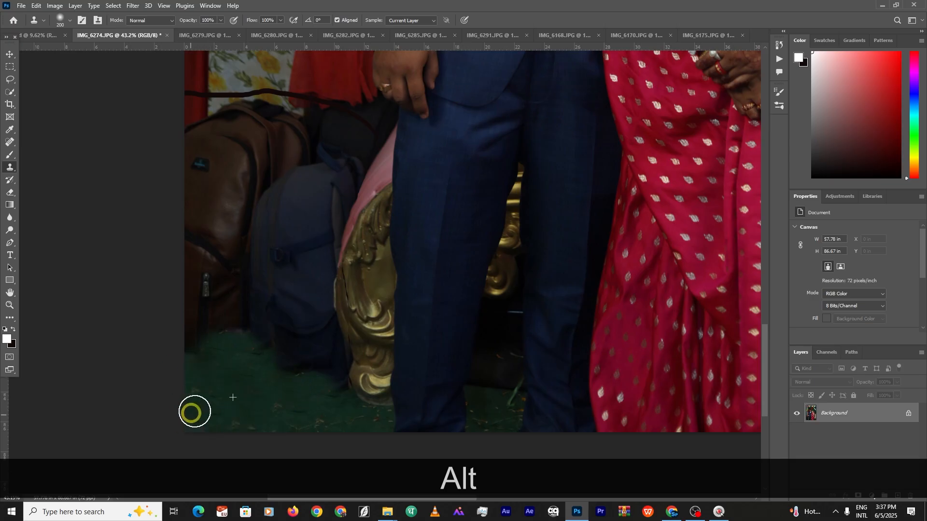
alt+click(229, 388)
drag(208, 342, 220, 306)
scroll(230, 329, down, 3)
mouse_move(262, 384)
mouse_down()
mouse_move(244, 354)
mouse_move(280, 362)
mouse_up()
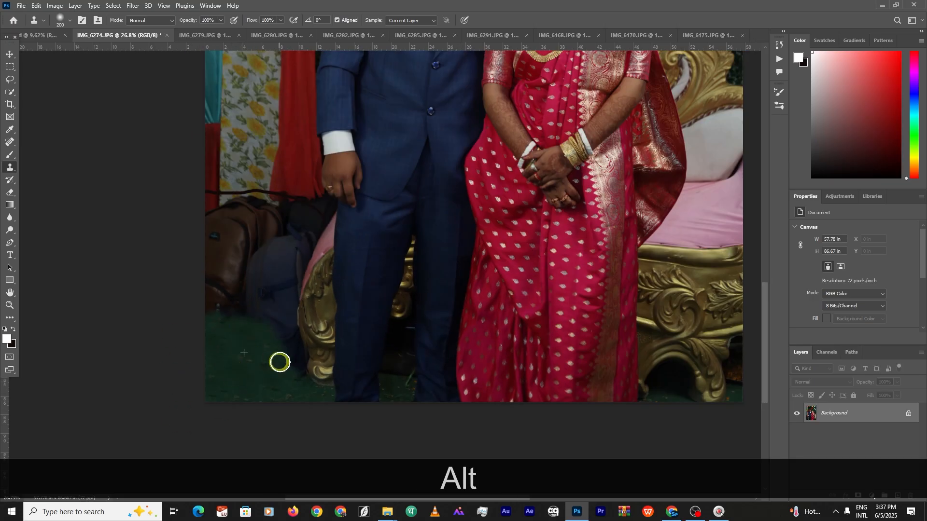
scroll(252, 305, down, 2)
scroll(224, 156, up, 1)
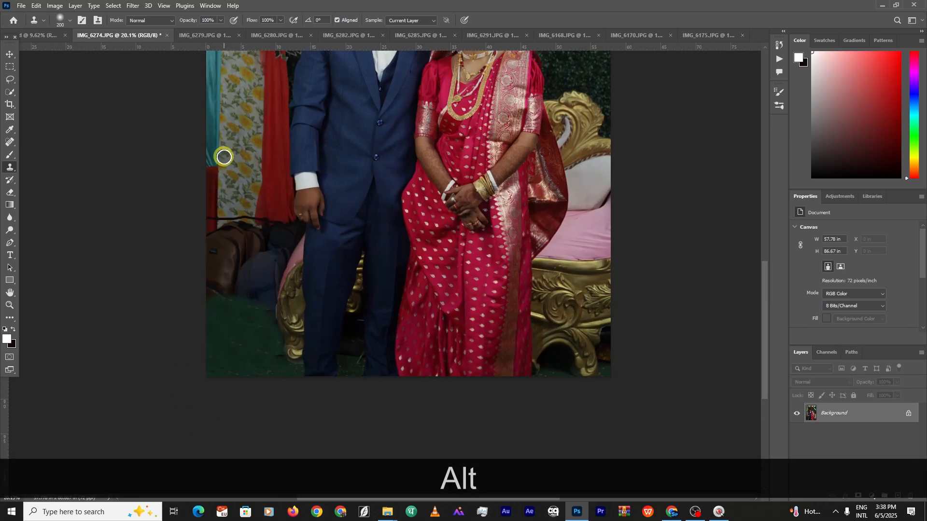
With a 700 brush, clone floral curtain over the brown bag and down the left edge
key(])
key(])
key(])
key(])
key(])
key(])
key(])
key([)
key([)
key([)
alt+click(243, 105)
key(])
key(])
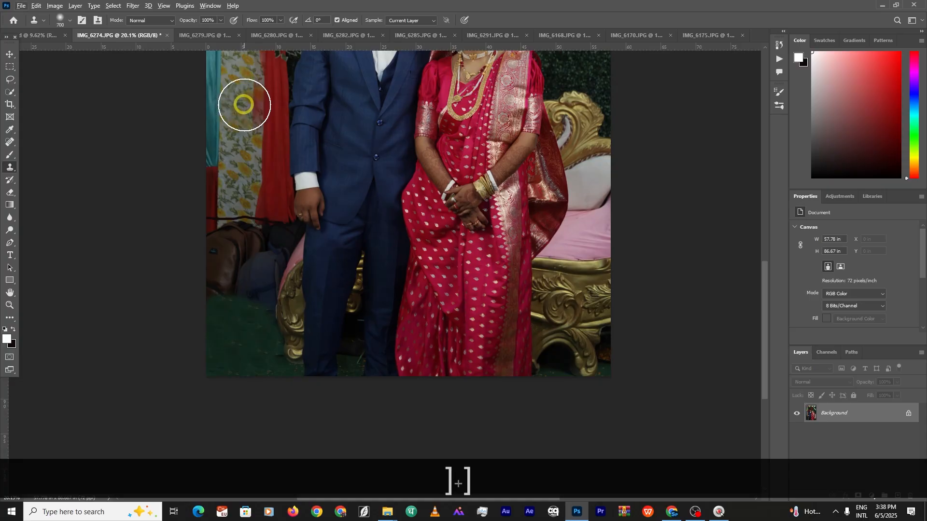
alt+click(243, 105)
mouse_move(224, 246)
mouse_down()
mouse_move(231, 221)
mouse_move(259, 241)
mouse_move(275, 232)
mouse_up()
scroll(244, 239, down, 9)
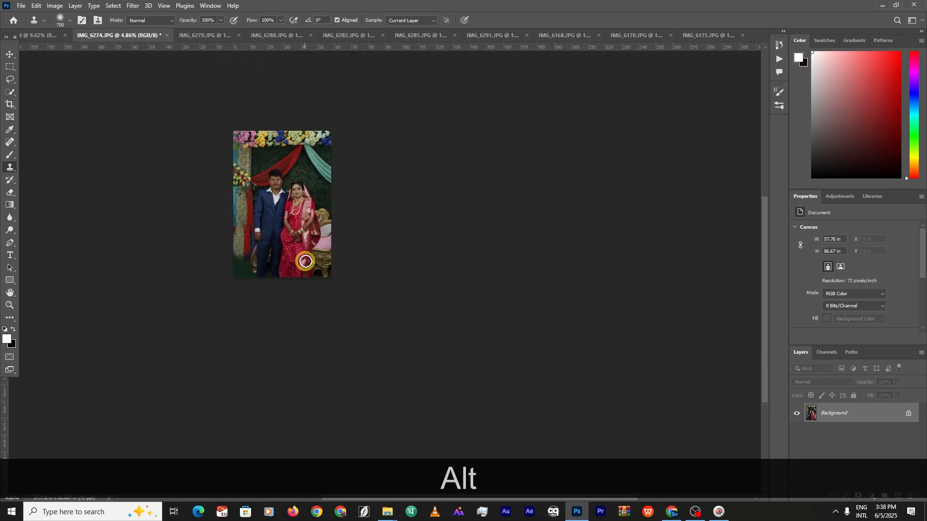
scroll(242, 222, up, 8)
alt+click(208, 166)
drag(205, 222, 206, 311)
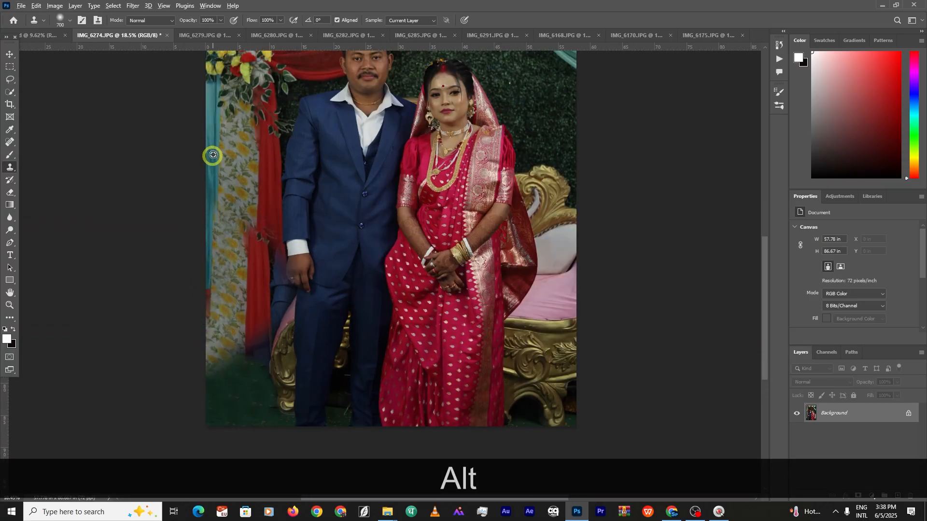
alt+click(210, 134)
drag(205, 217, 205, 373)
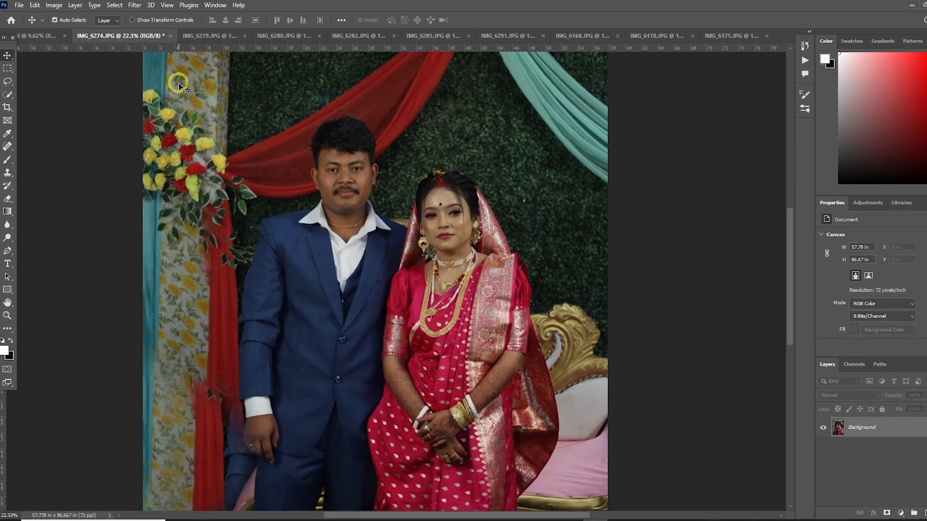
click(136, 6)
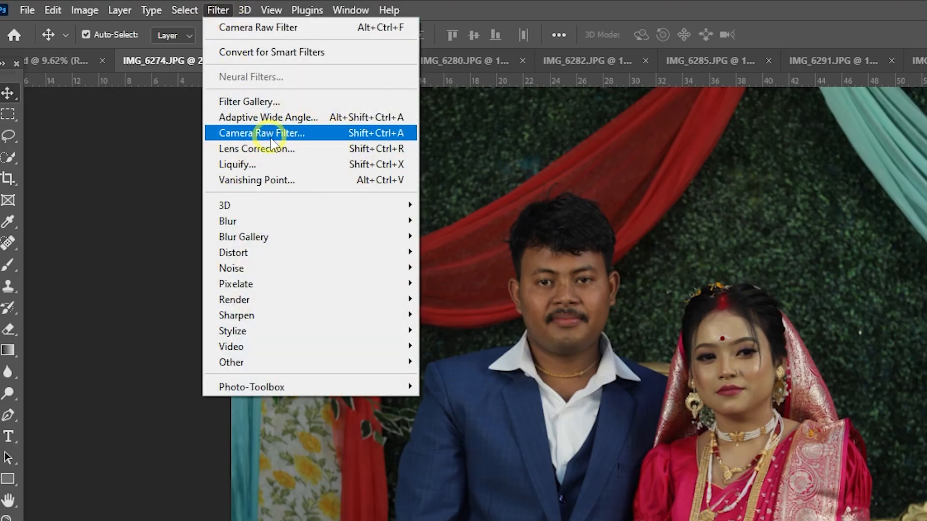
Launch Filter > Camera Raw Filter on the retouched IMG_6274 photo
click(271, 139)
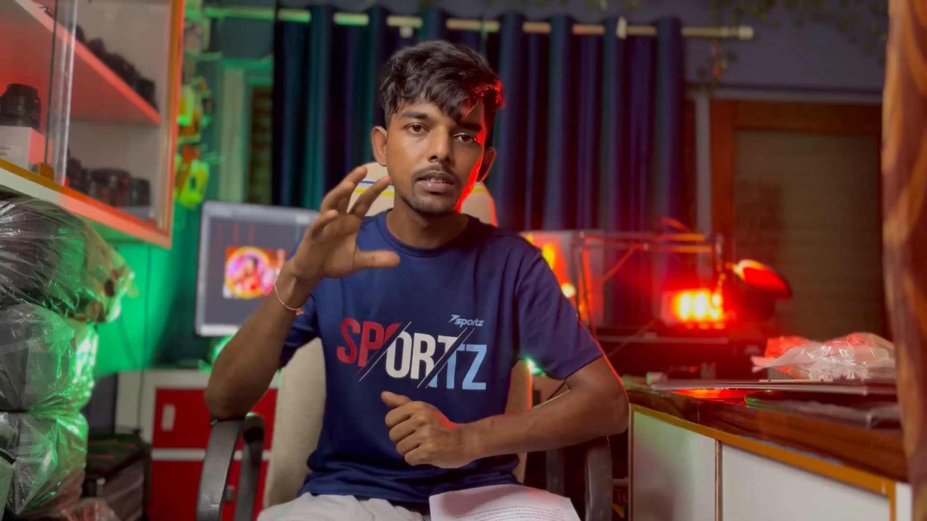
Raise the exposure and set the tint to +9, zooming in on the bride's face
drag(819, 161, 823, 162)
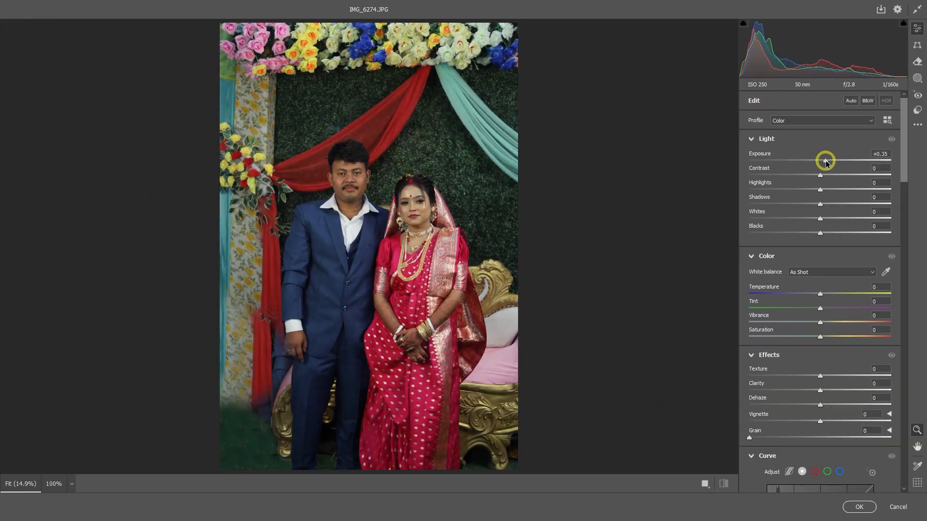
drag(416, 187, 492, 210)
scroll(450, 202, down, 3)
key(space)
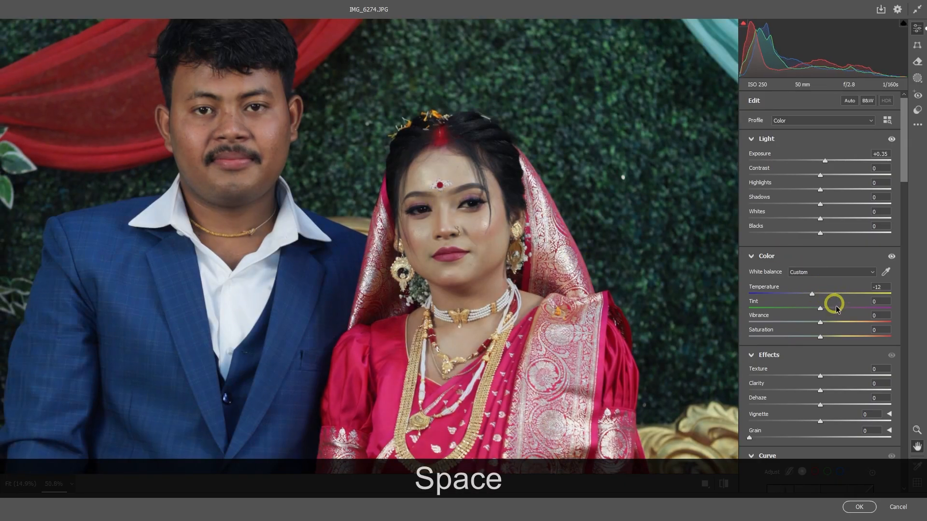
drag(820, 308, 826, 309)
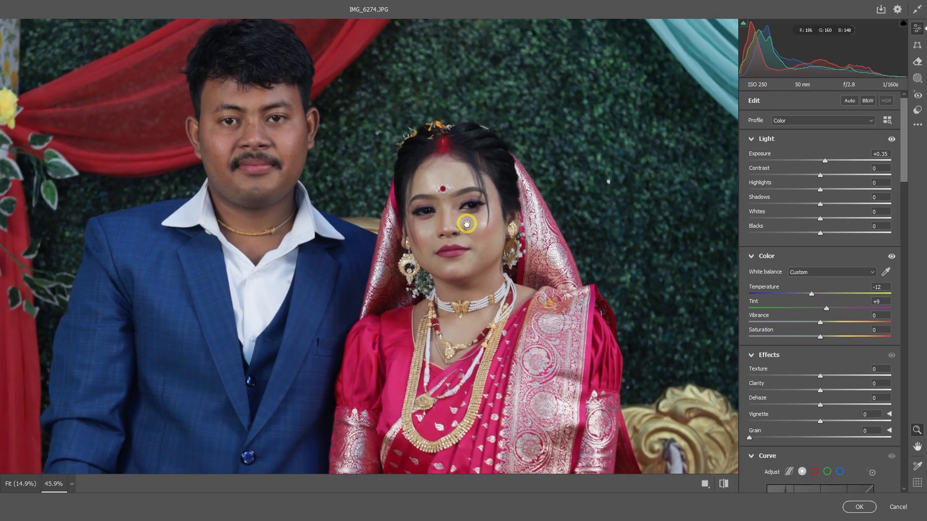
scroll(448, 206, down, 1)
key(space)
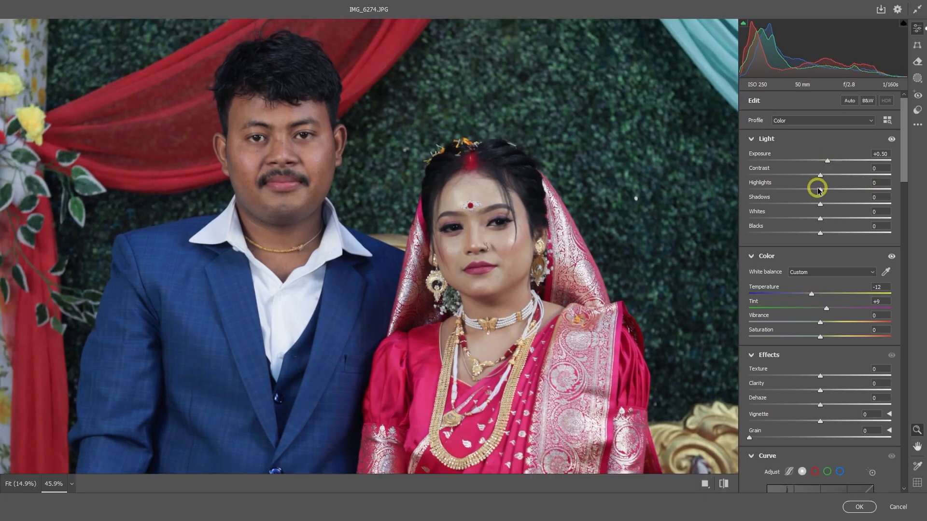
Tone down highlights slightly and deepen the shadows and blacks
drag(808, 188, 817, 232)
scroll(484, 195, down, 8)
key(space)
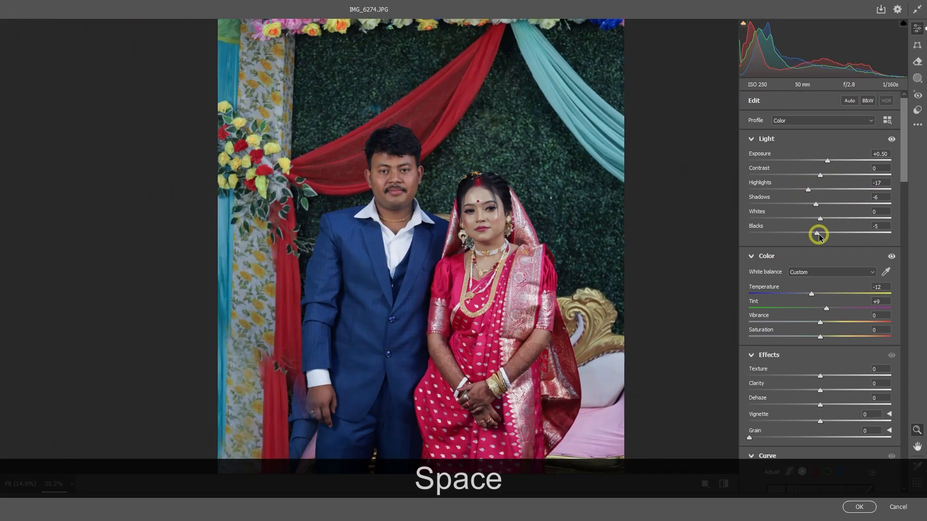
drag(827, 160, 831, 160)
scroll(428, 188, up, 10)
scroll(399, 246, down, 3)
key(space)
key(space)
drag(816, 203, 814, 203)
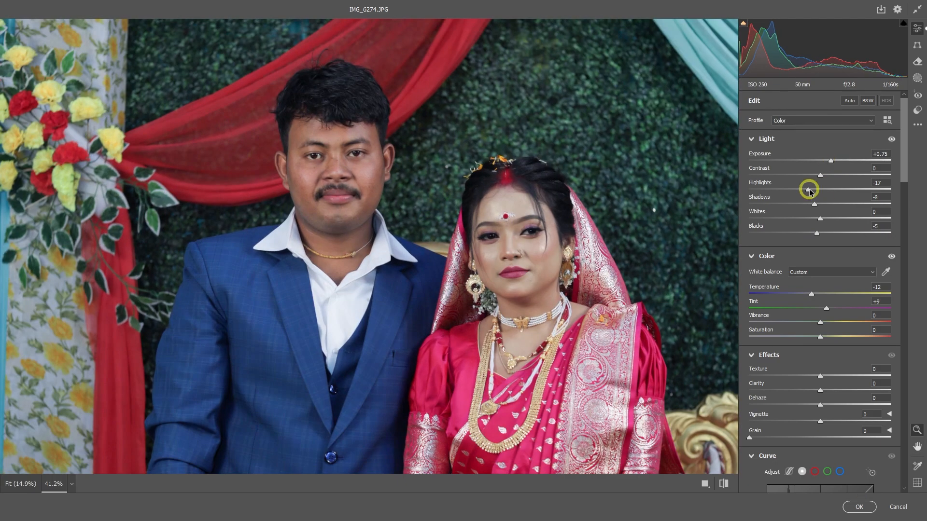
scroll(477, 232, down, 2)
Set Vibrance to +19 and Exposure to +0.80, then compare with the original
drag(826, 309, 833, 322)
drag(831, 161, 831, 161)
scroll(546, 215, down, 2)
scroll(532, 216, up, 2)
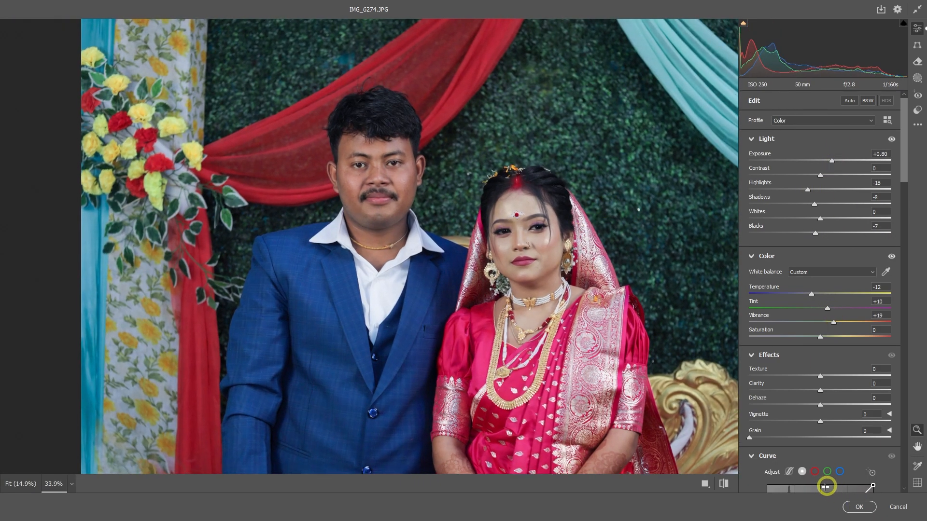
click(724, 485)
click(723, 485)
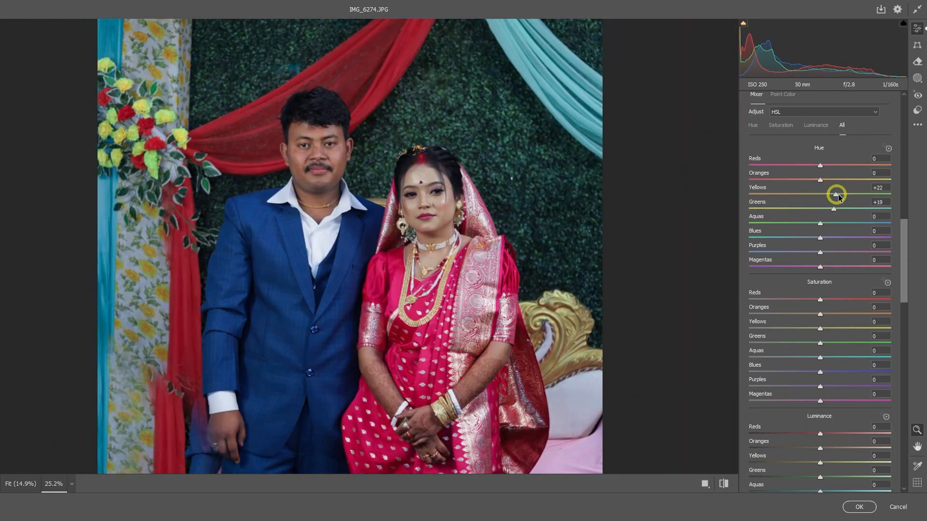
key(space)
key(space)
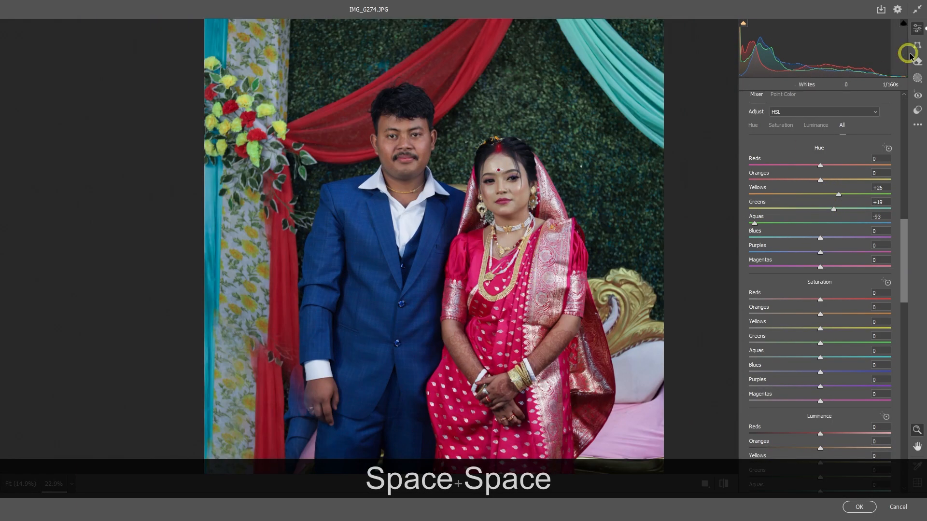
click(917, 78)
click(917, 28)
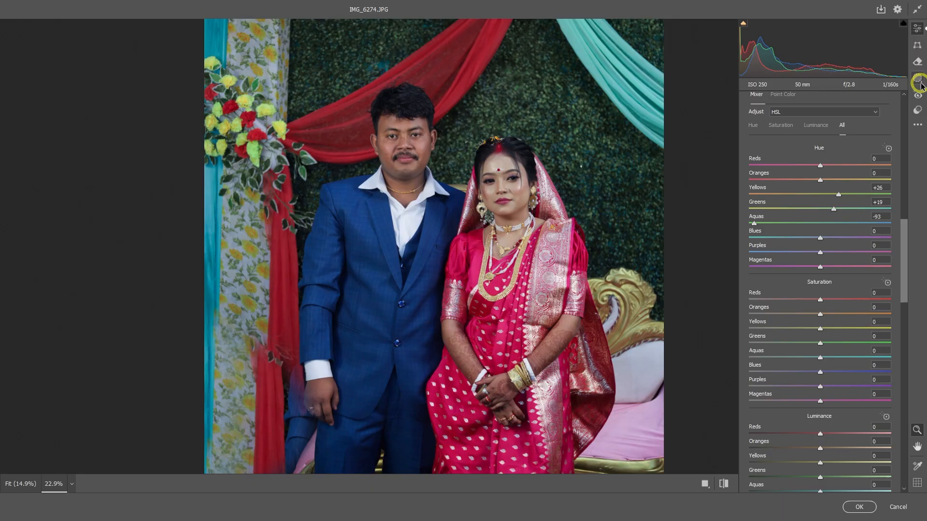
click(918, 109)
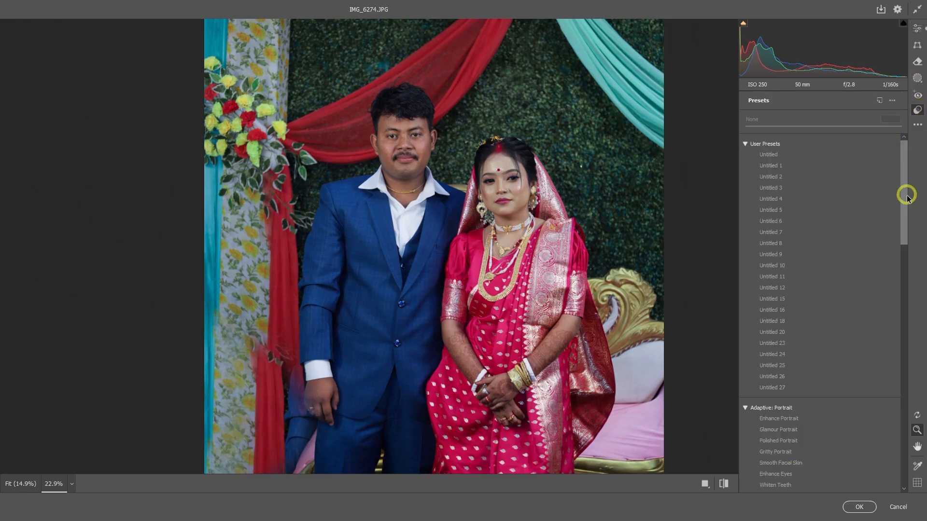
Create a Camera Raw preset named Untitled 28 and zoom out to the full photo
click(879, 101)
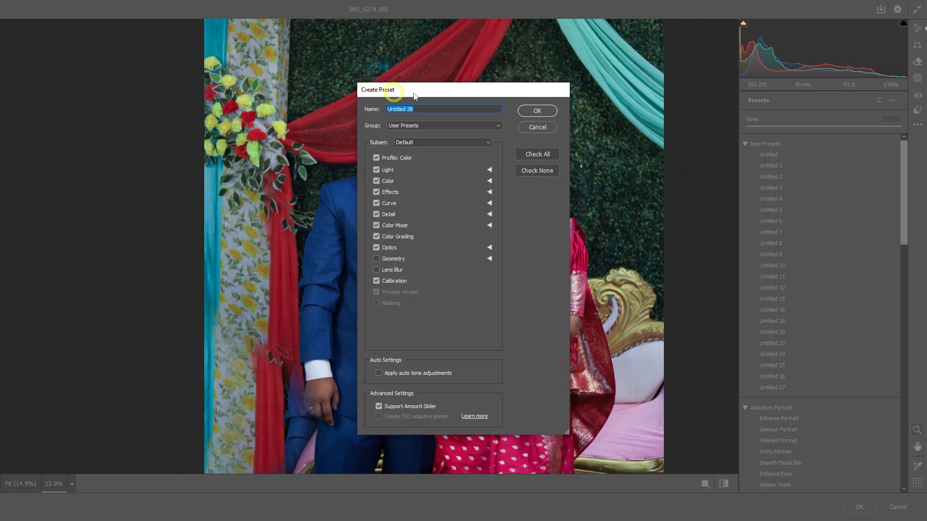
click(540, 113)
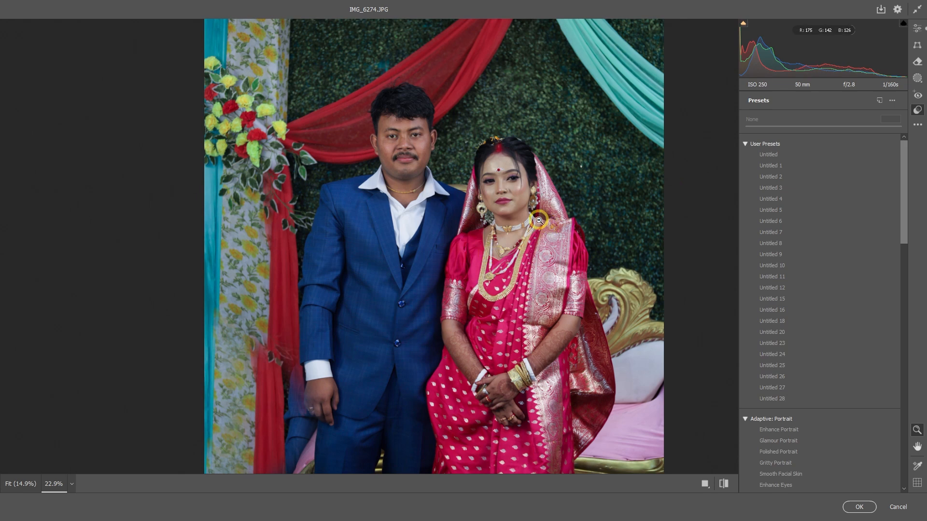
alt+click(505, 221)
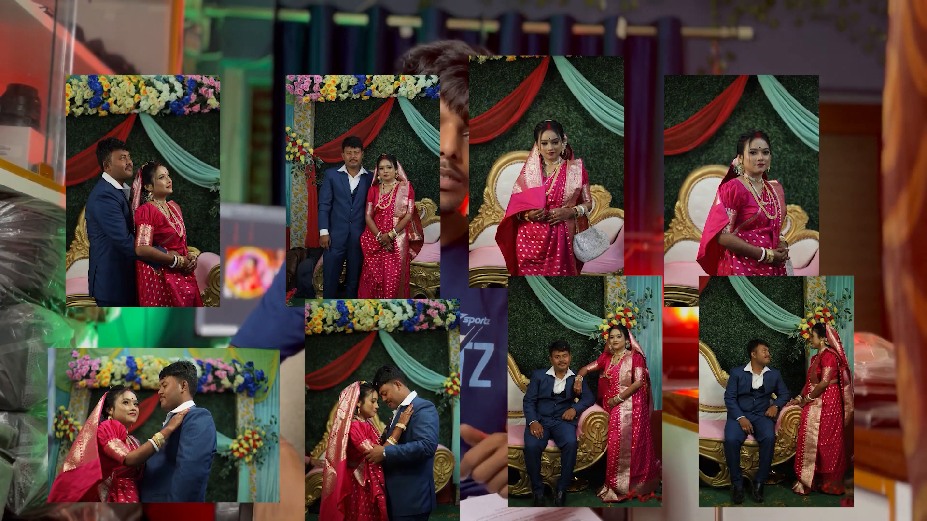
Commit the Camera Raw grade to IMG_6274, then close the Filter menu unused
click(854, 508)
click(133, 6)
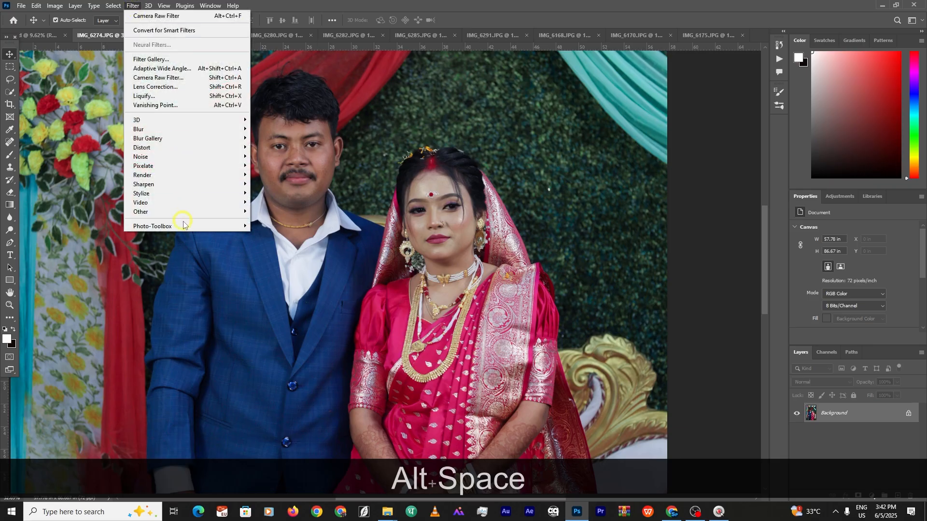
click(251, 226)
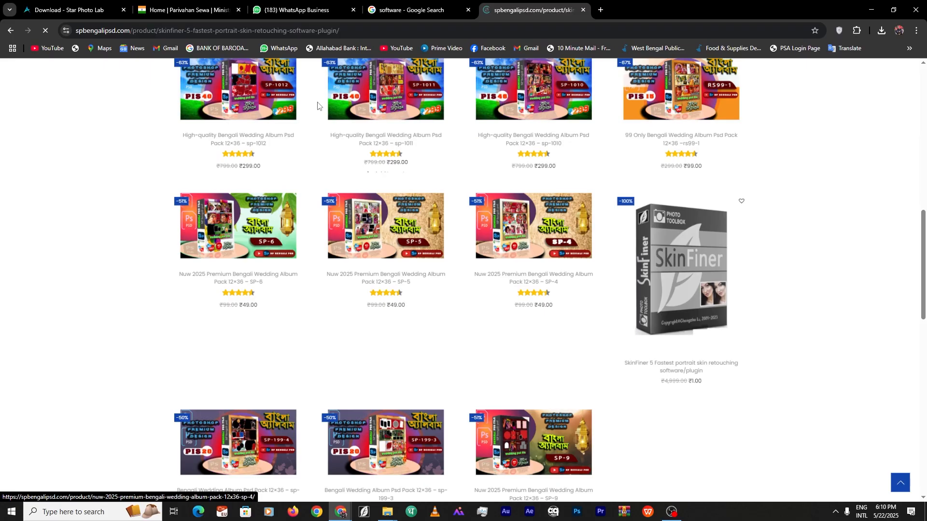
Open the SkinFiner 5 product page and check its ₹1.00 price
click(683, 270)
drag(527, 196, 555, 197)
scroll(447, 167, down, 4)
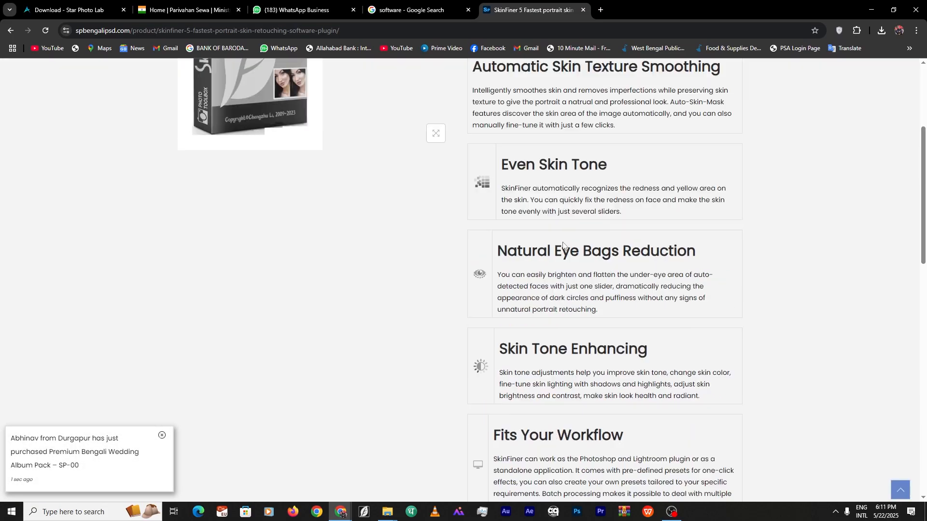
scroll(370, 334, up, 4)
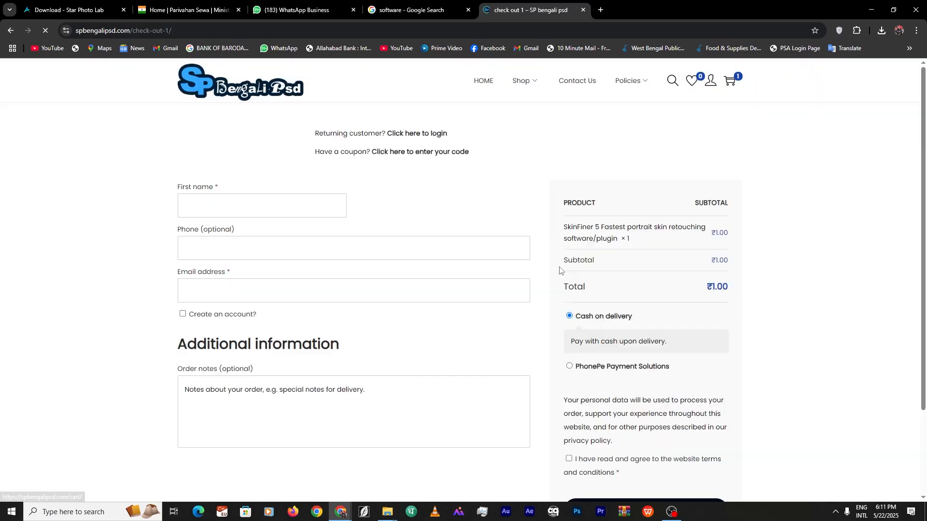
Fill in the checkout billing details from autofill and complete the PhonePe payment
click(415, 292)
click(492, 307)
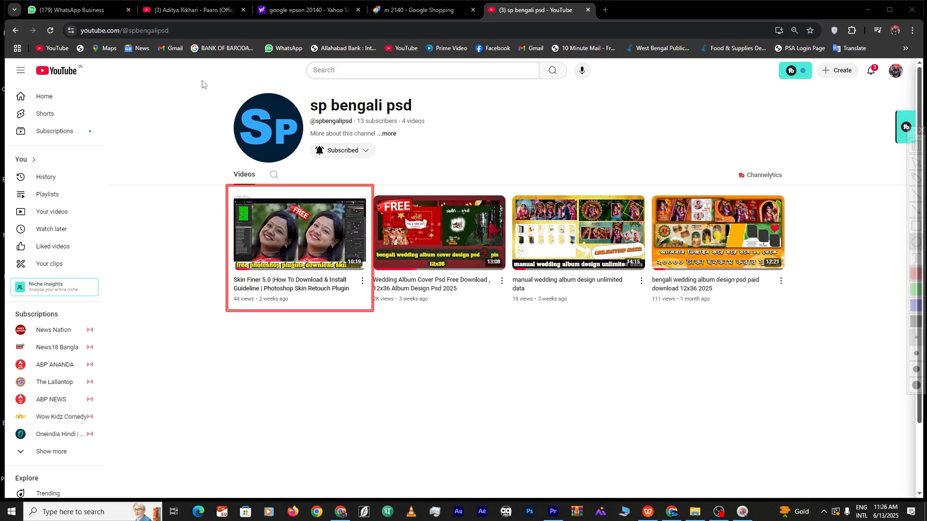
mouse_move(200, 85)
mouse_down()
mouse_move(399, 183)
mouse_move(466, 180)
mouse_up()
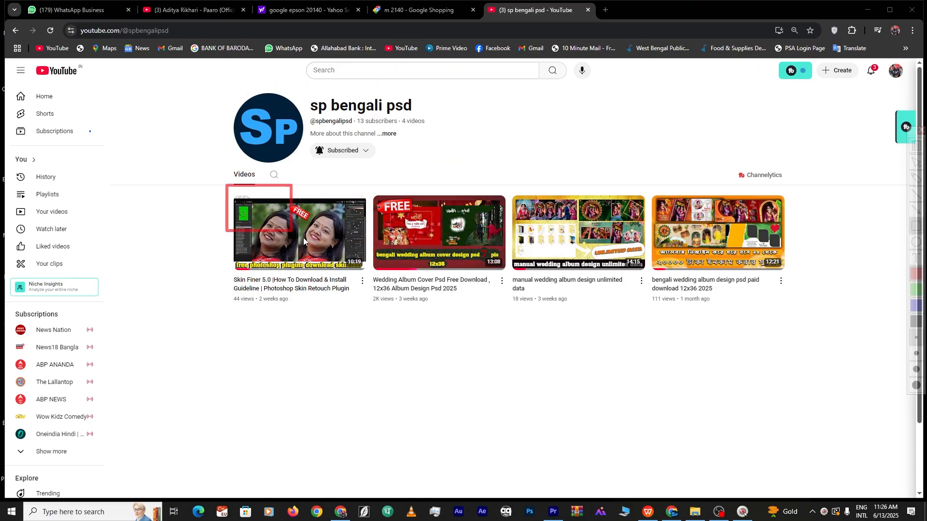
mouse_move(304, 241)
mouse_down()
mouse_move(377, 316)
mouse_move(371, 306)
mouse_up()
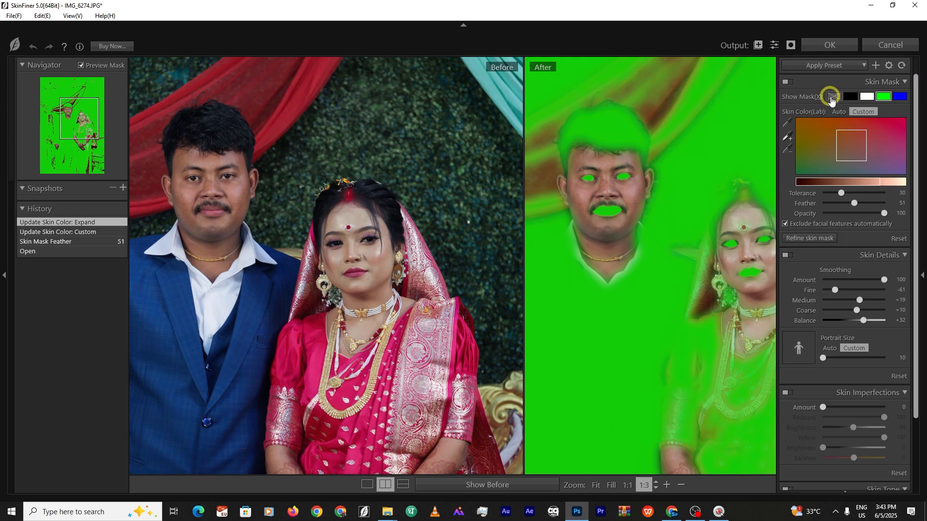
Hide the green skin mask preview, lower Fine smoothing, and zoom in on the couple's faces
click(831, 98)
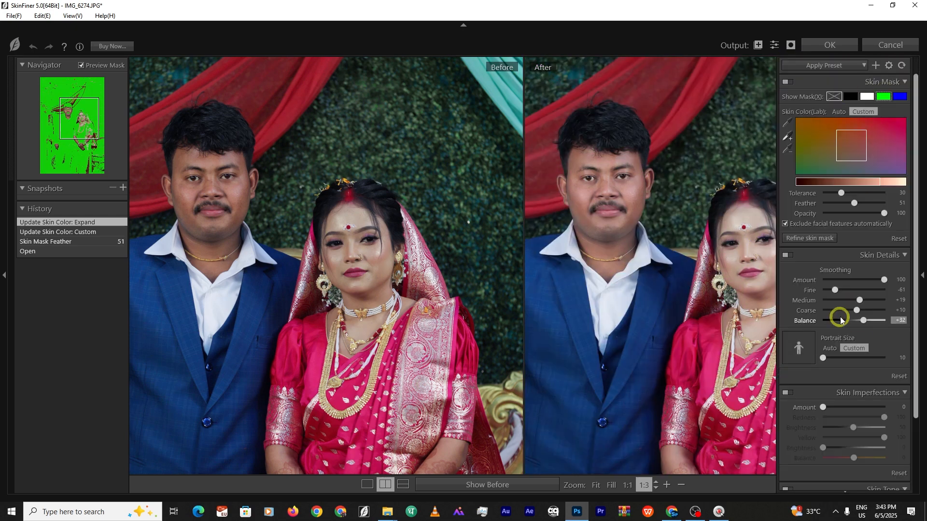
drag(835, 291, 841, 290)
click(922, 276)
drag(698, 201, 699, 234)
scroll(700, 236, up, 1)
drag(761, 317, 761, 299)
Set Fine smoothing to -62 and Medium to +7, check at actual pixels, and apply
click(369, 488)
click(922, 275)
drag(841, 290, 856, 300)
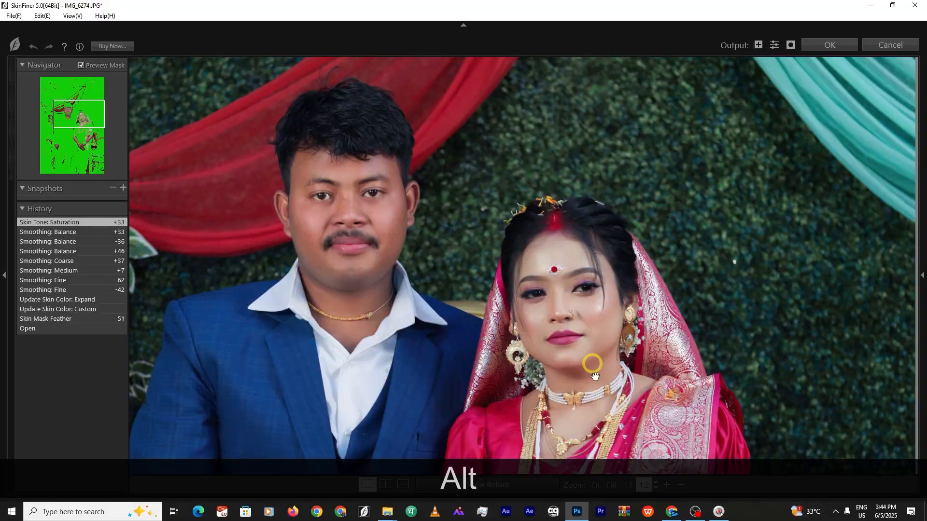
click(479, 283)
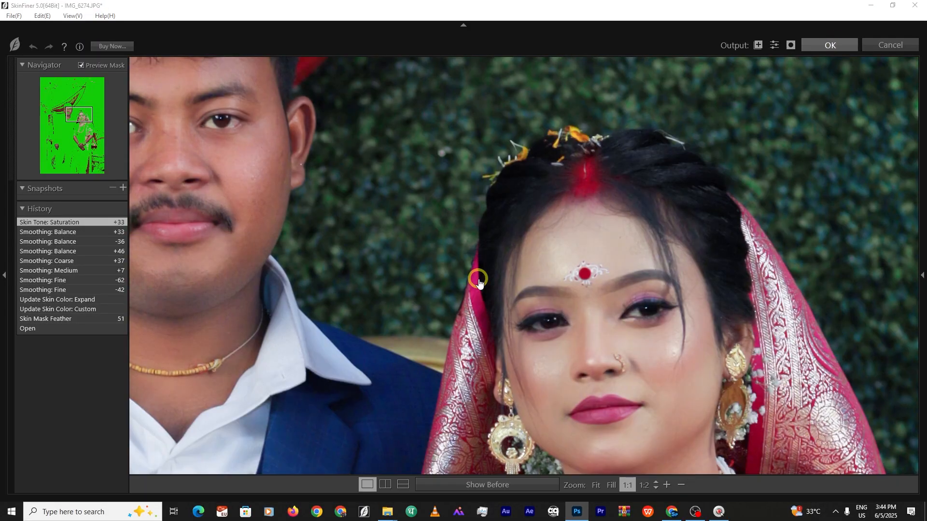
key(Return)
Clear the selection and reopen IMG_6274 in Camera Raw
scroll(421, 186, up, 3)
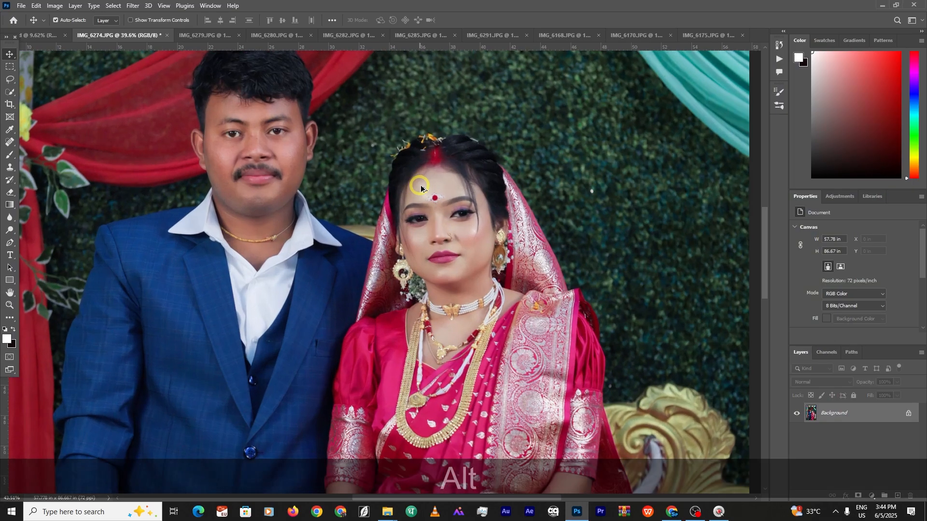
scroll(421, 188, down, 5)
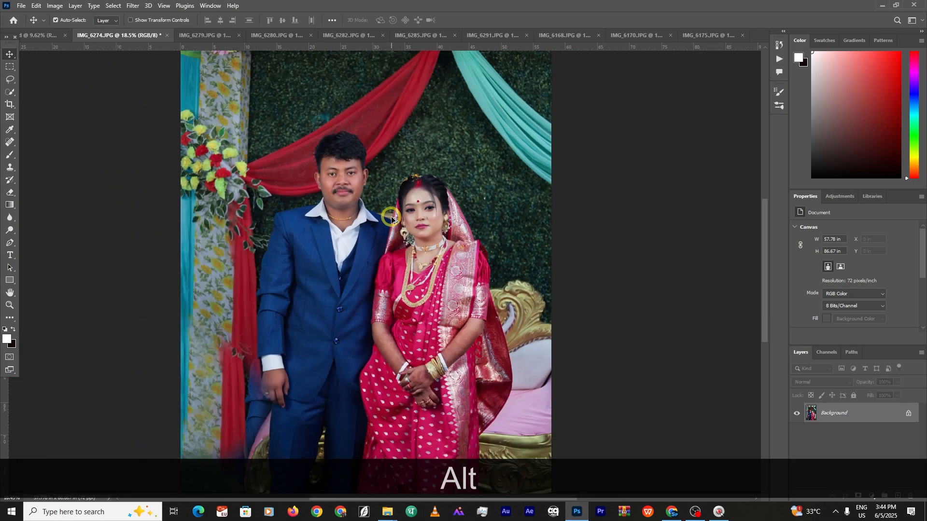
scroll(320, 185, up, 2)
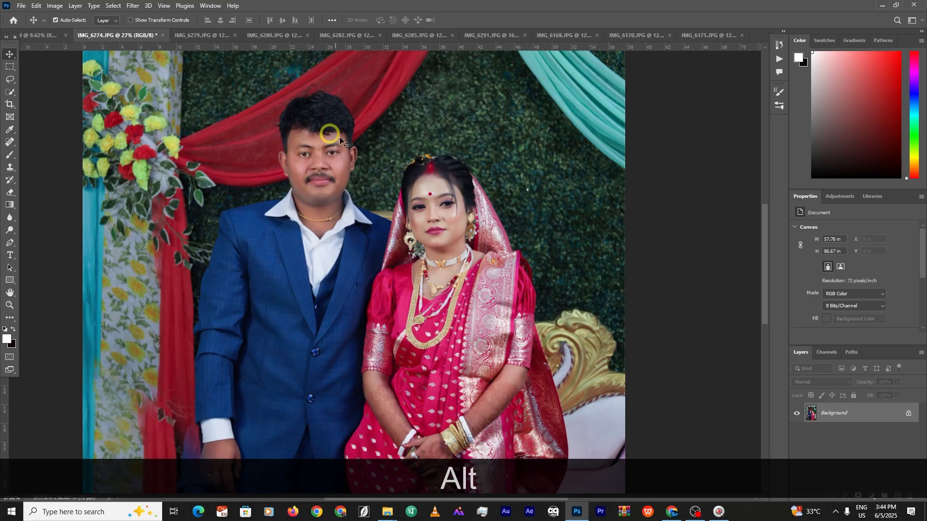
scroll(336, 185, up, 2)
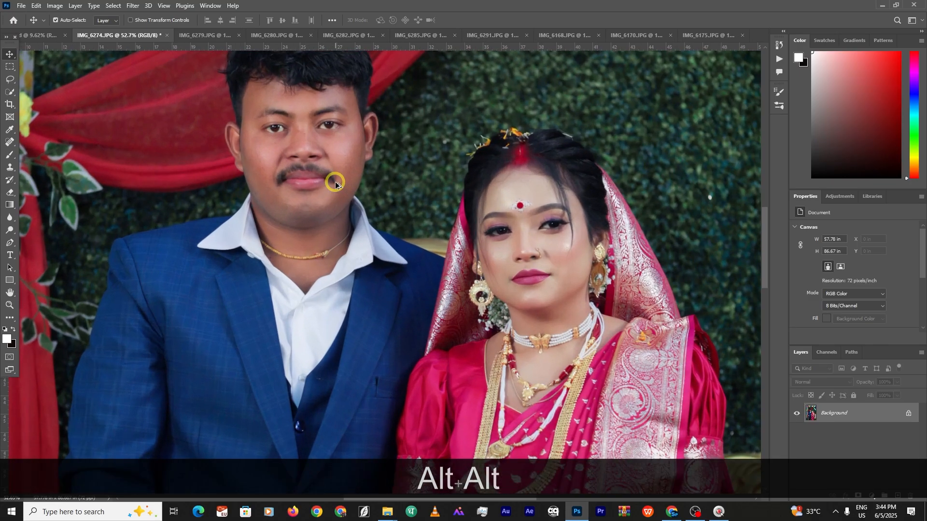
scroll(336, 185, down, 2)
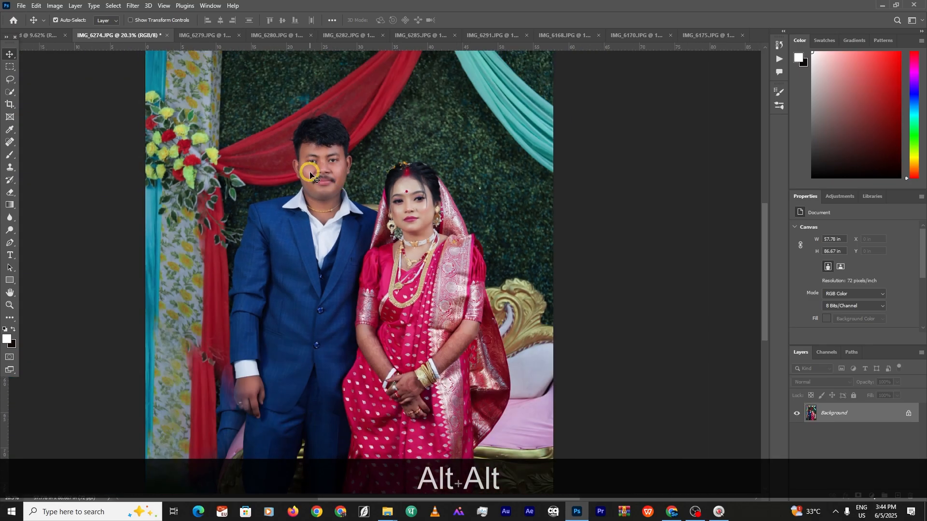
key(ctrl+d)
scroll(310, 175, up, 3)
key(ctrl+shift+a)
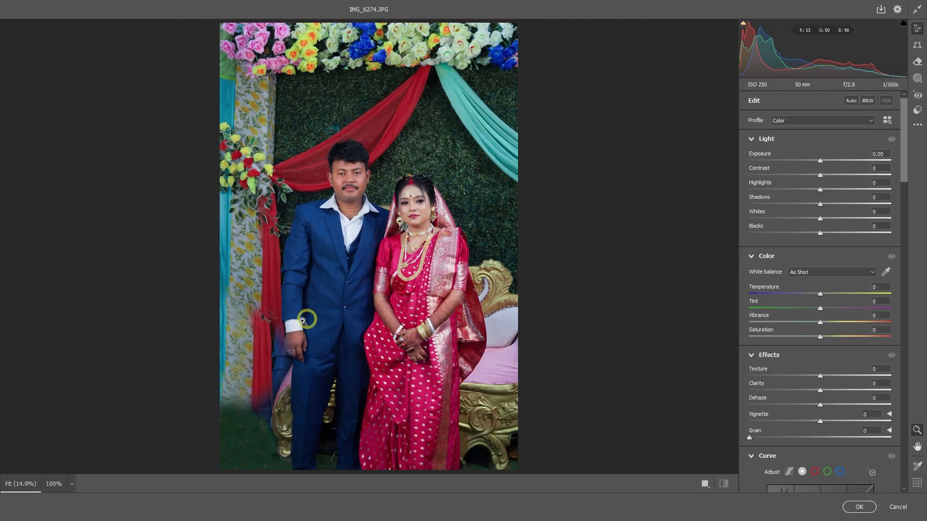
Paint a new brush mask over the groom's face and adjust it on the red curve channel
click(916, 78)
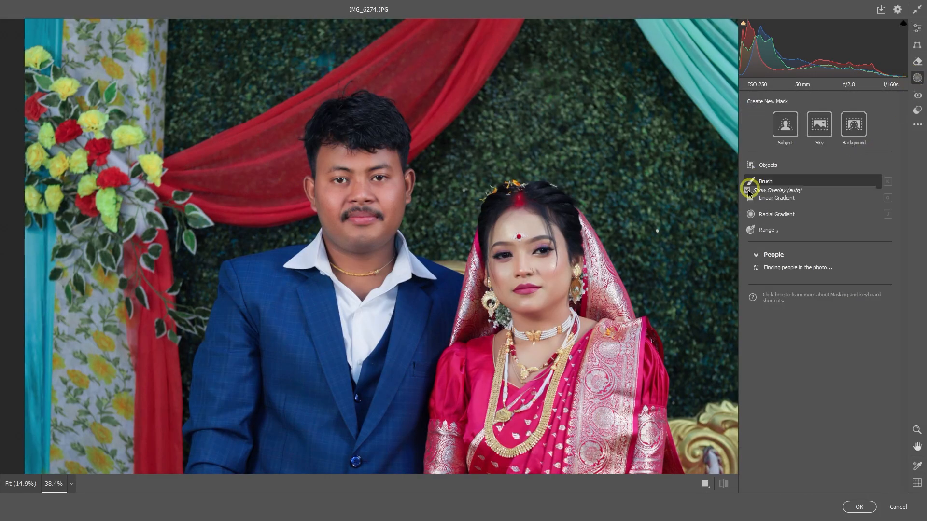
click(754, 182)
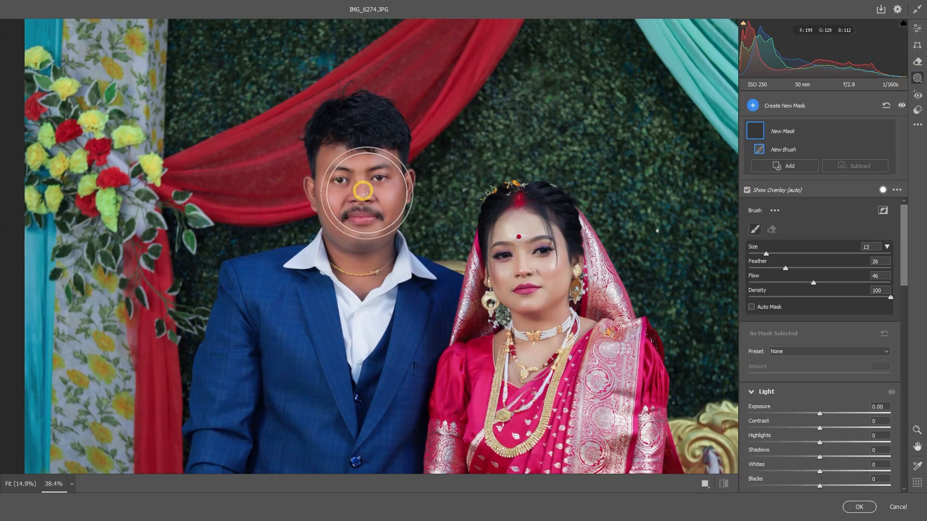
mouse_move(367, 193)
mouse_down()
mouse_move(361, 226)
mouse_move(346, 209)
mouse_move(383, 184)
mouse_move(341, 237)
mouse_move(366, 190)
mouse_up()
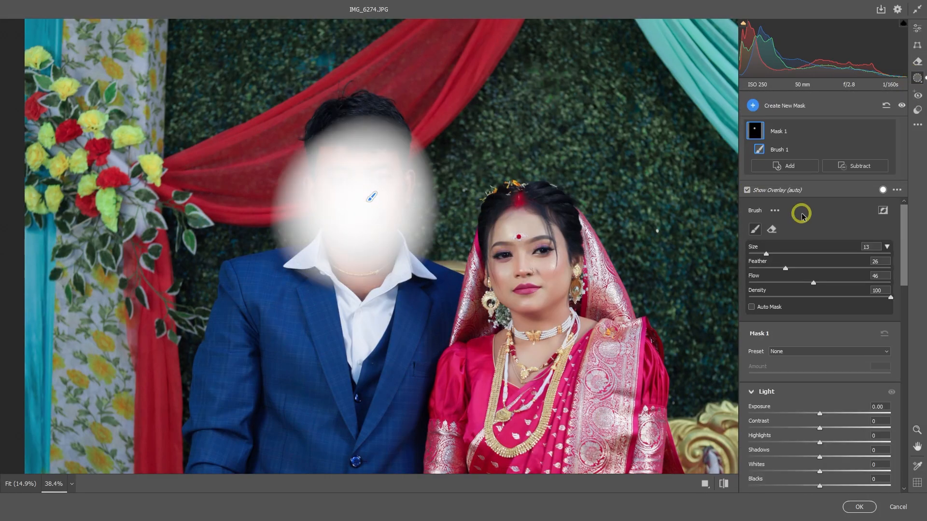
scroll(824, 348, down, 5)
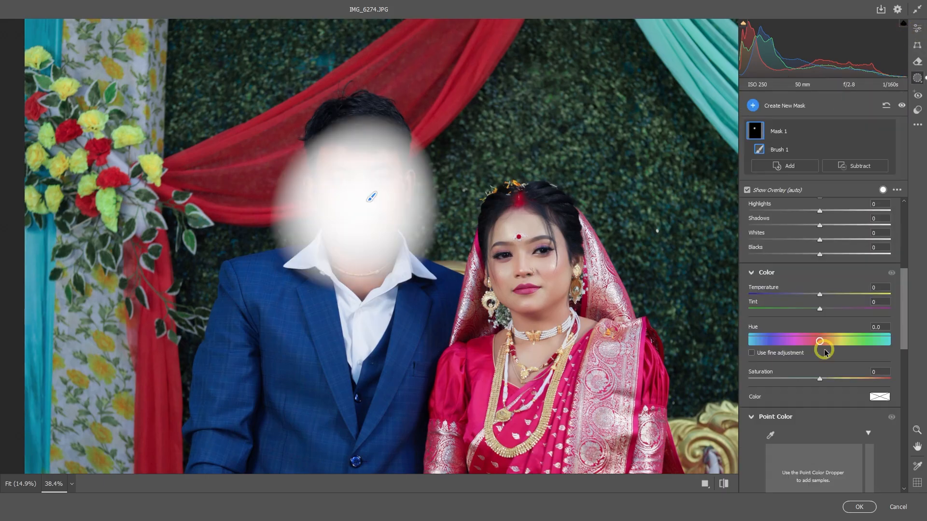
drag(820, 293, 813, 295)
key(ctrl+z)
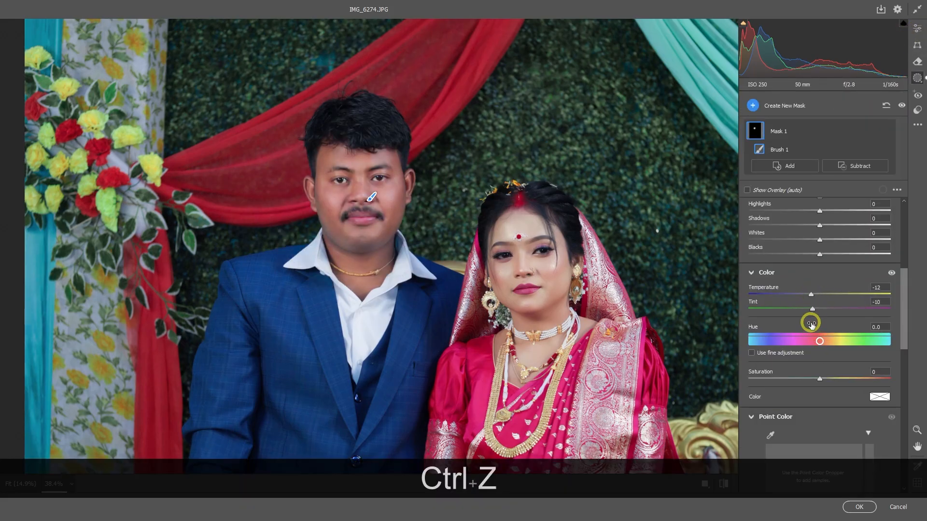
scroll(825, 374, down, 8)
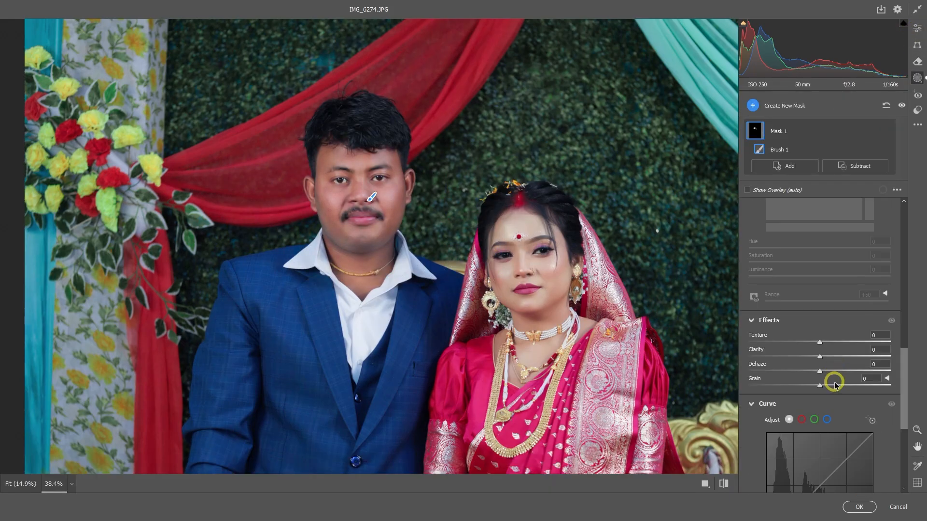
click(802, 362)
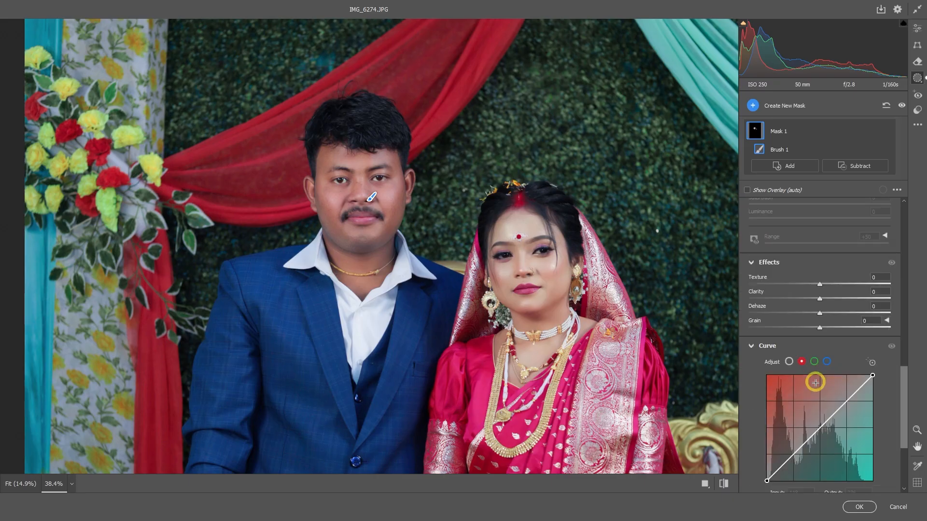
Raise the mask's exposure, apply the Camera Raw edits, and switch to IMG_6279
scroll(823, 306, up, 10)
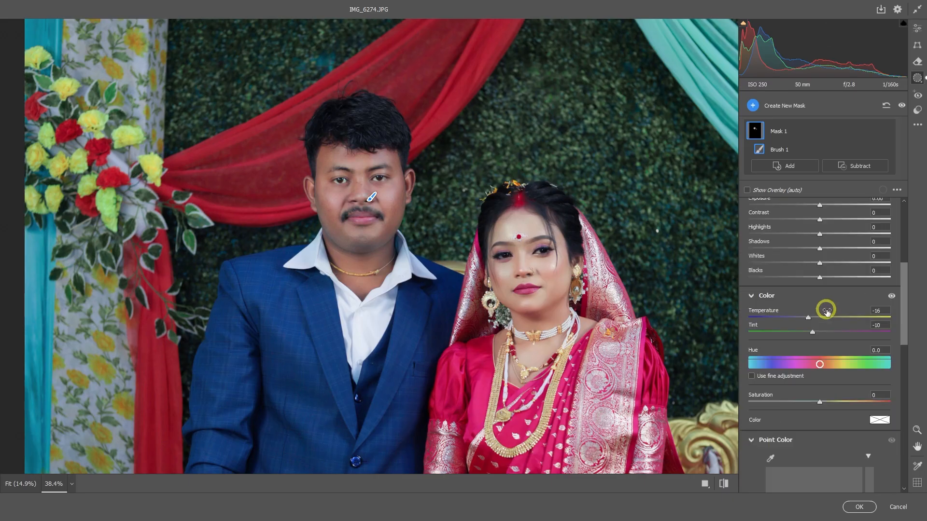
drag(820, 412, 828, 412)
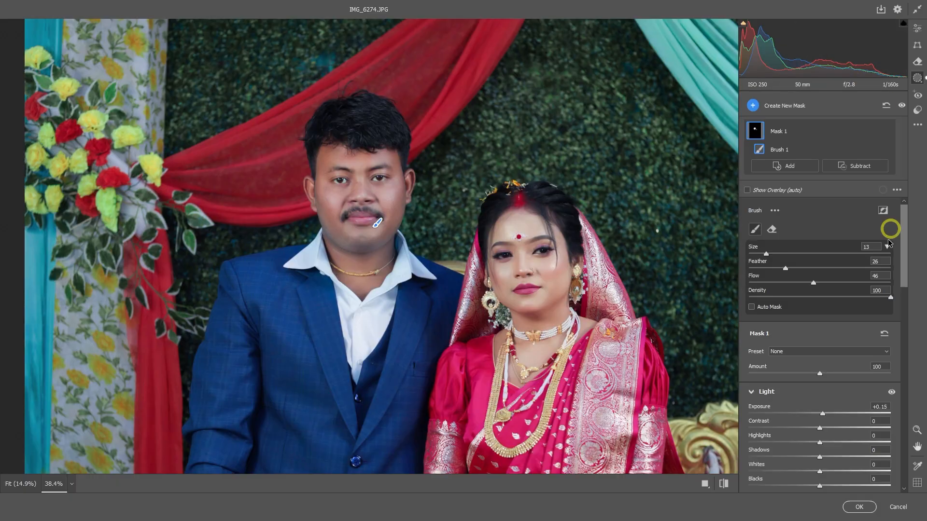
click(859, 504)
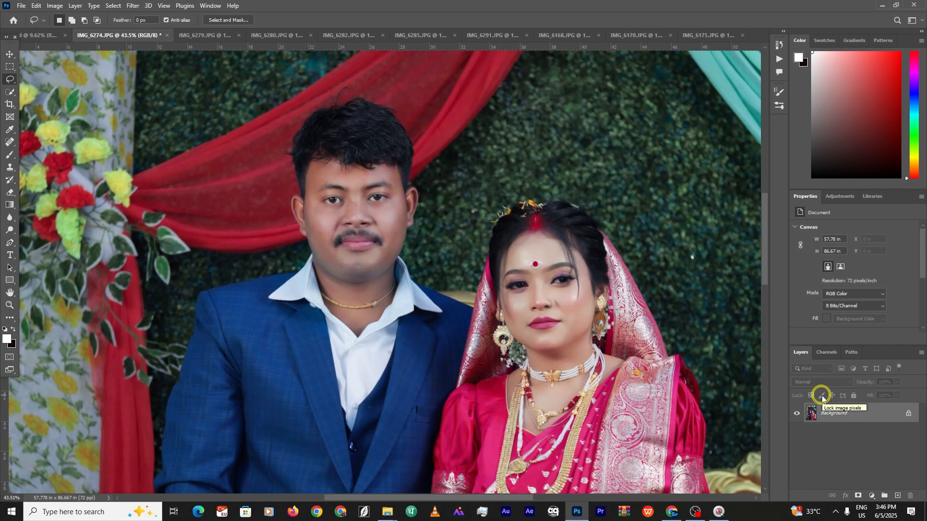
click(205, 36)
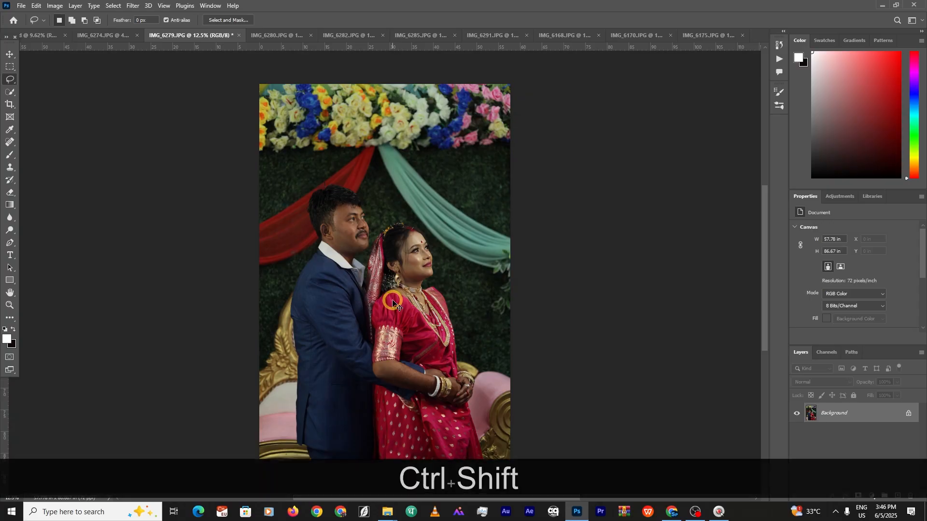
Apply the Untitled 28 preset to IMG_6279 in Camera Raw and compare it with default settings
key(ctrl+shift+a)
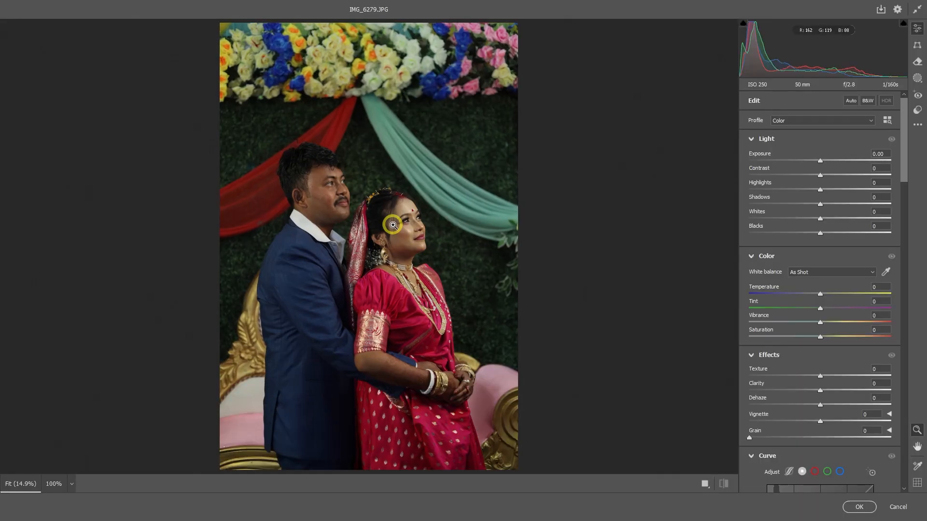
drag(391, 226, 429, 243)
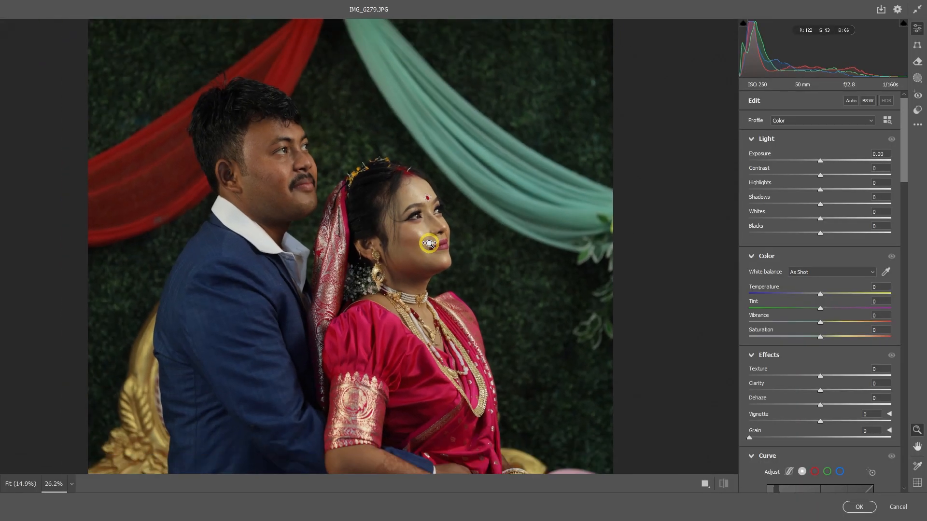
click(920, 107)
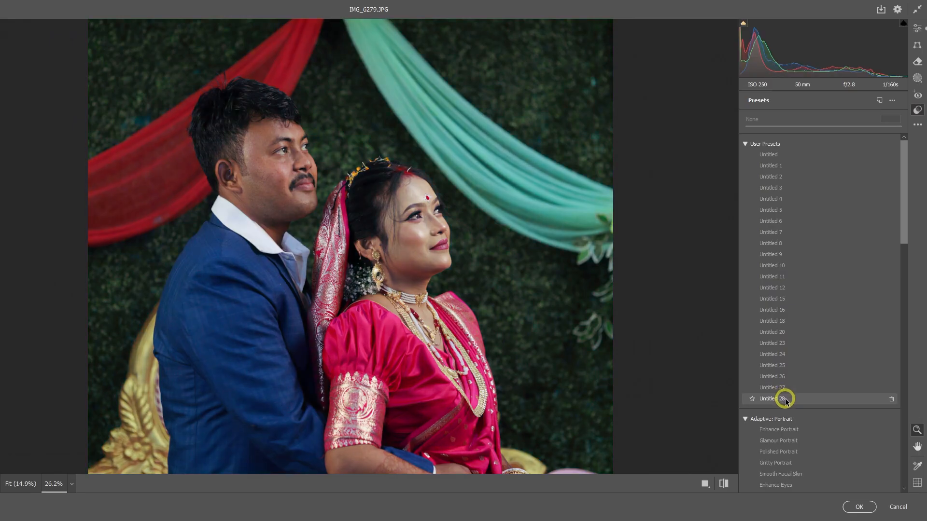
click(785, 400)
drag(380, 243, 330, 241)
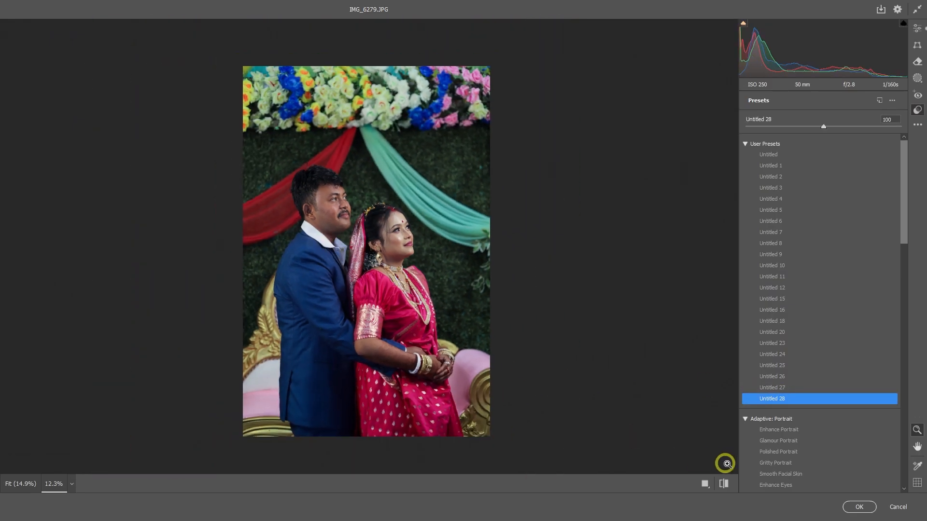
click(726, 484)
click(726, 484)
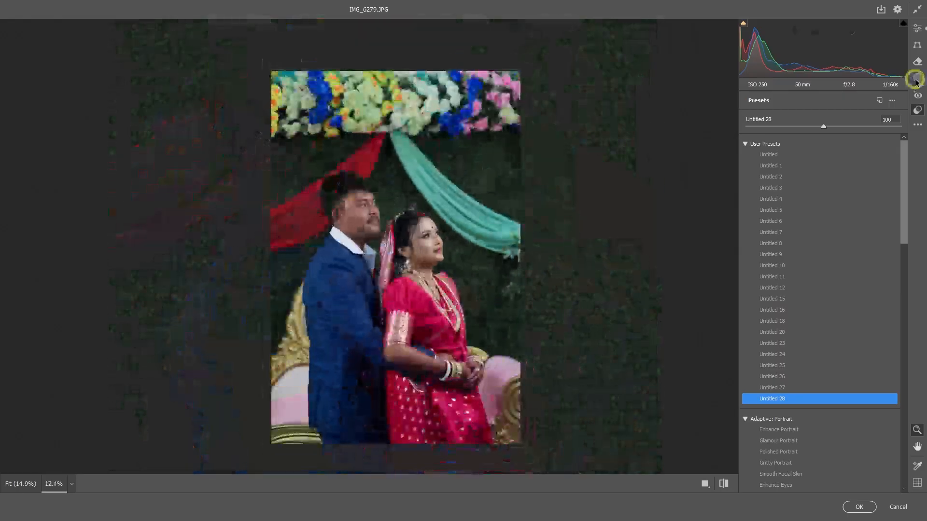
click(917, 95)
Add a radial gradient mask over the top flowers of IMG_6279 and raise its exposure
click(917, 78)
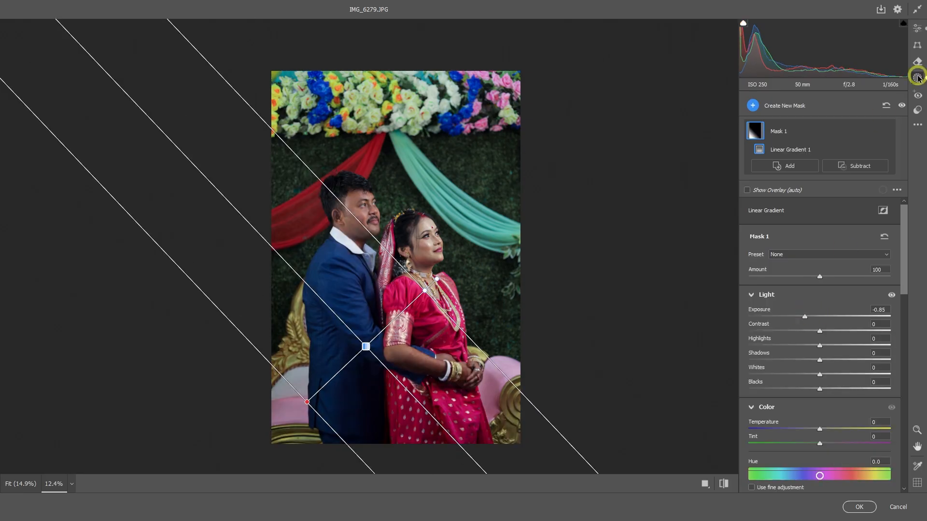
click(753, 105)
click(786, 188)
drag(519, 145, 615, 112)
drag(819, 358, 835, 357)
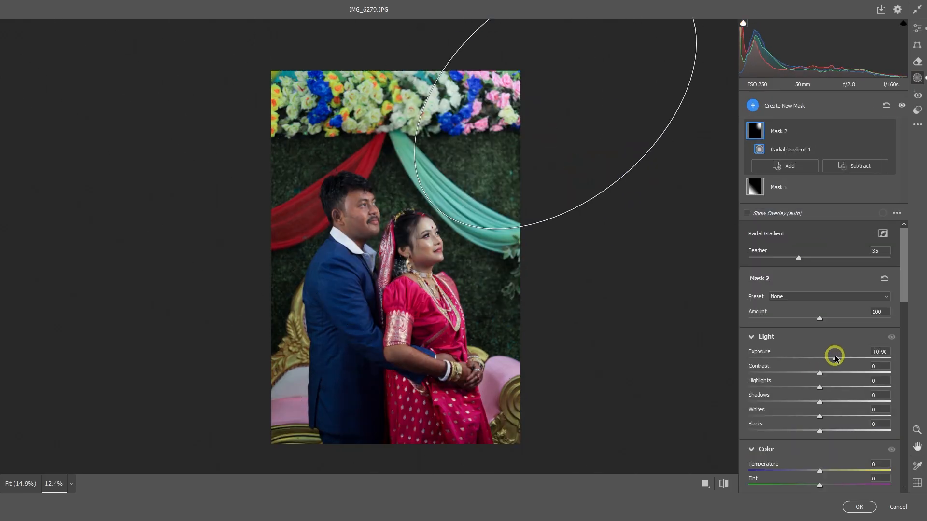
drag(519, 226, 531, 184)
click(854, 355)
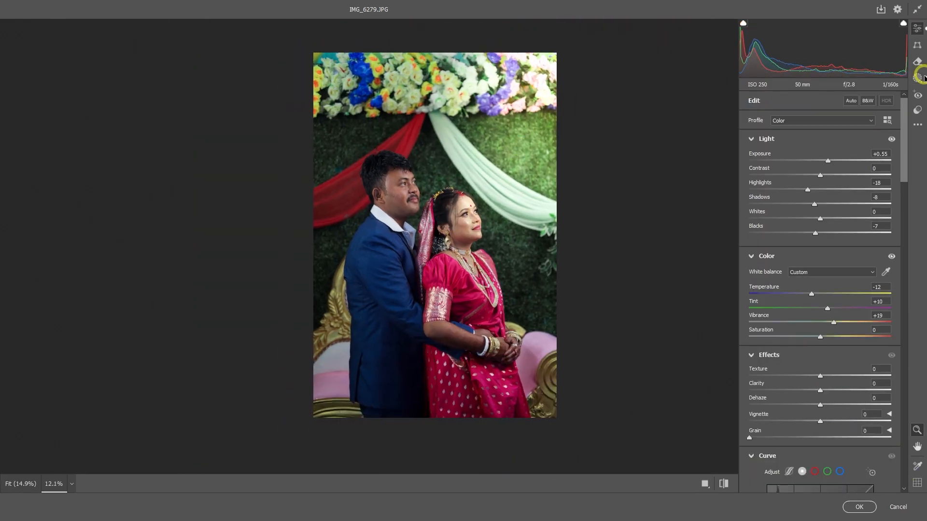
click(919, 78)
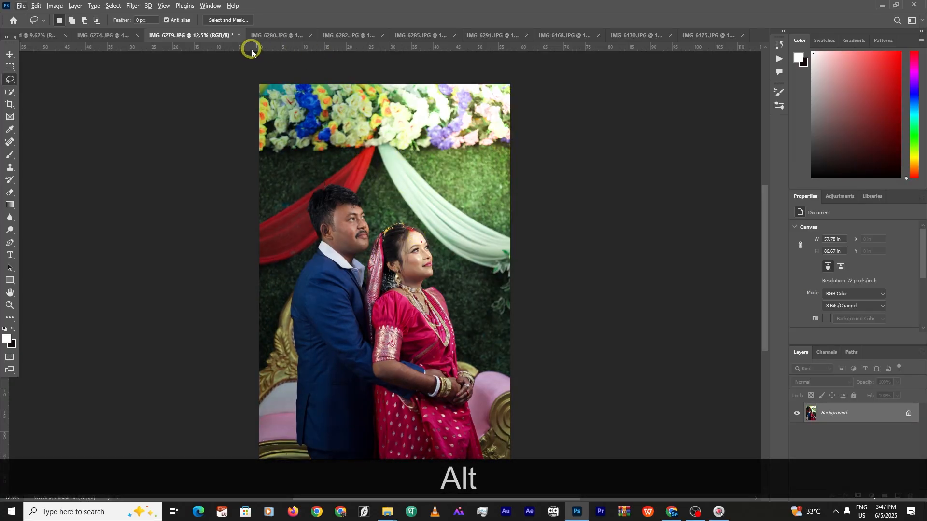
Open IMG_6280 in the Camera Raw Filter and apply the Untitled 28 preset
click(263, 40)
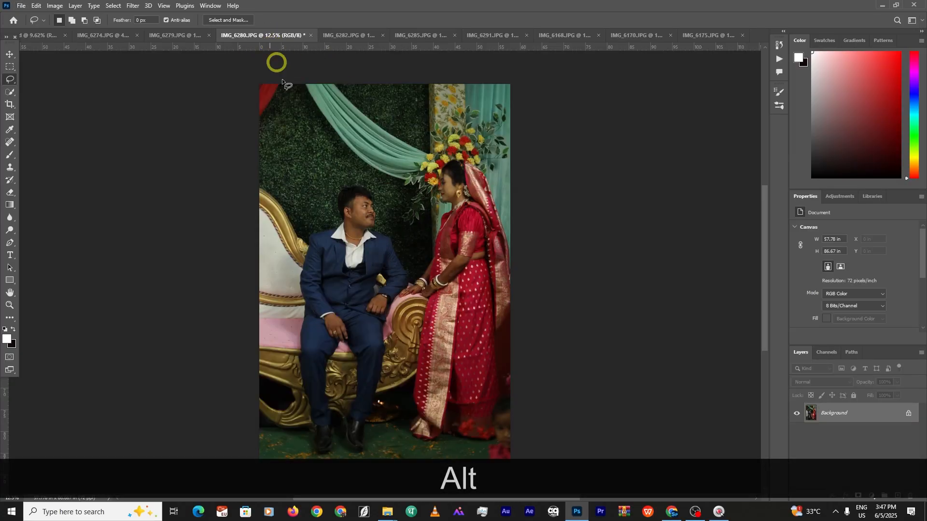
click(131, 7)
click(155, 76)
scroll(395, 191, up, 5)
click(917, 110)
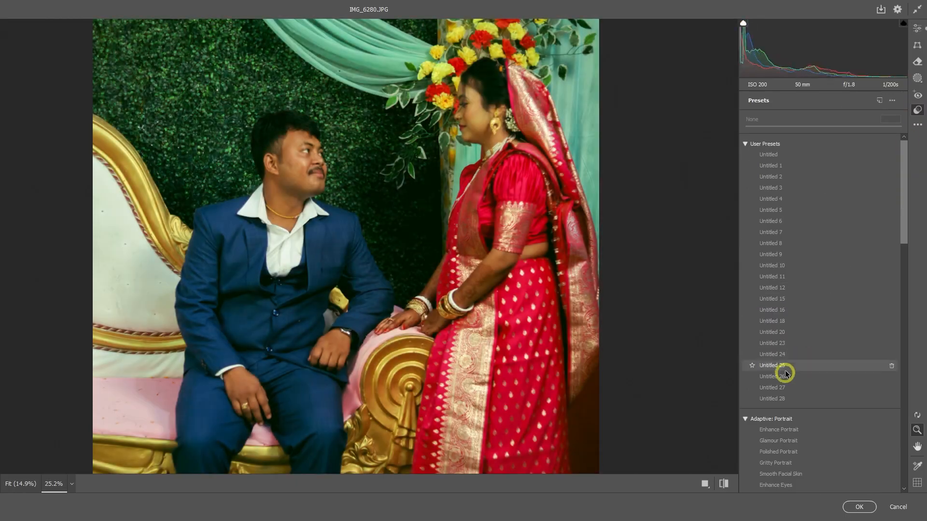
click(783, 398)
Raise IMG_6280's exposure to +0.90 and apply the Camera Raw edits
scroll(431, 155, down, 5)
scroll(431, 193, up, 10)
key(space)
scroll(437, 207, down, 3)
click(918, 29)
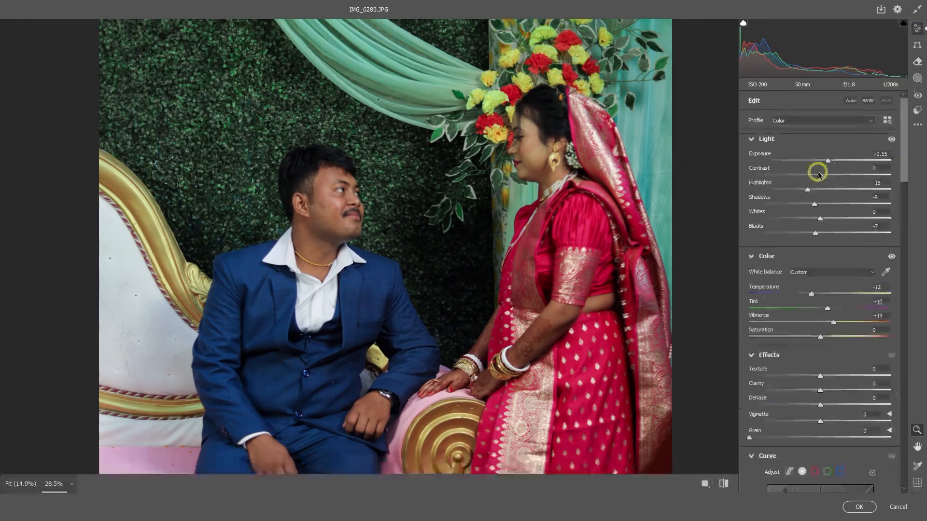
drag(830, 161, 832, 160)
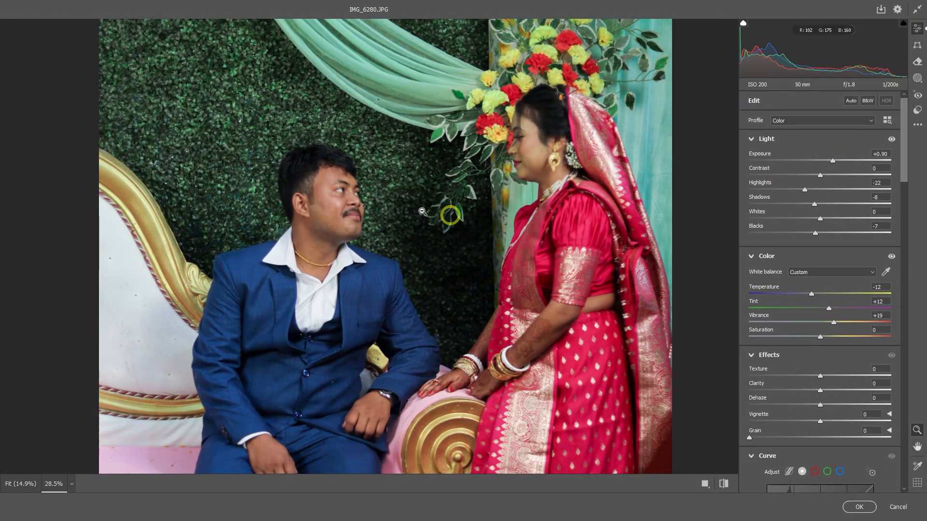
scroll(422, 211, down, 6)
key(Return)
Return to IMG_6279 and open it in the SkinFiner filter
scroll(453, 183, up, 9)
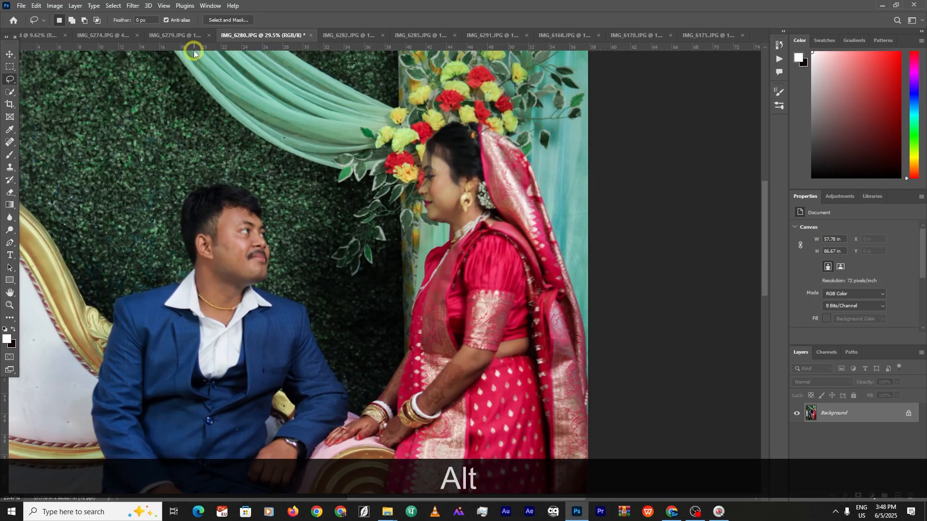
click(186, 36)
click(133, 5)
mouse_move(205, 225)
click(268, 225)
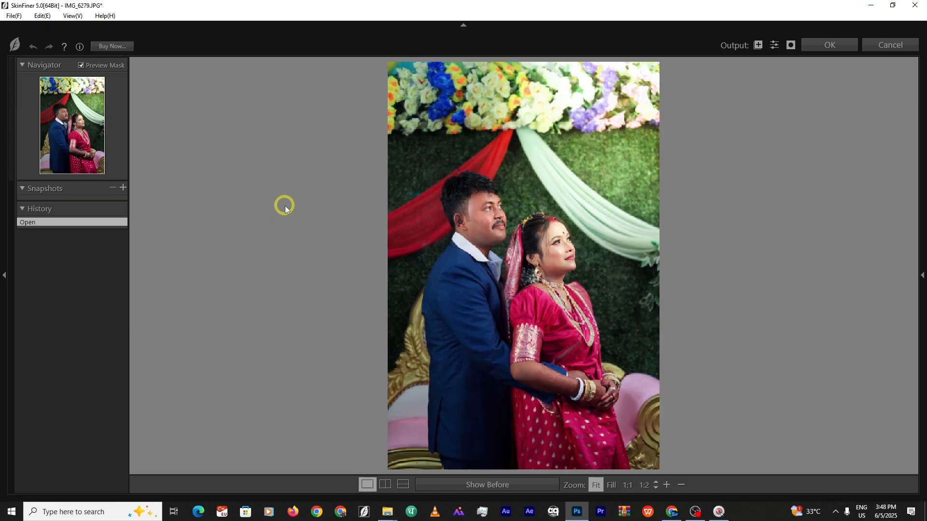
Set Skin Tone Saturation to +24 and Hue to +10, then refine the hue at 1:1 zoom
mouse_move(922, 275)
scroll(862, 385, down, 5)
drag(854, 422, 861, 423)
mouse_move(853, 412)
mouse_down()
mouse_move(841, 412)
mouse_move(857, 412)
mouse_up()
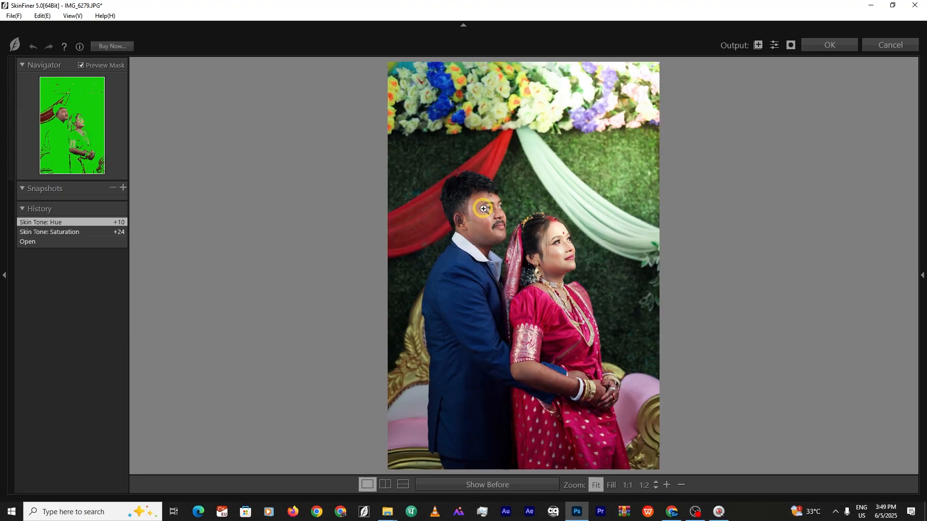
click(483, 209)
click(681, 485)
drag(703, 324, 601, 303)
mouse_move(857, 416)
mouse_down()
mouse_move(872, 415)
mouse_move(854, 414)
mouse_up()
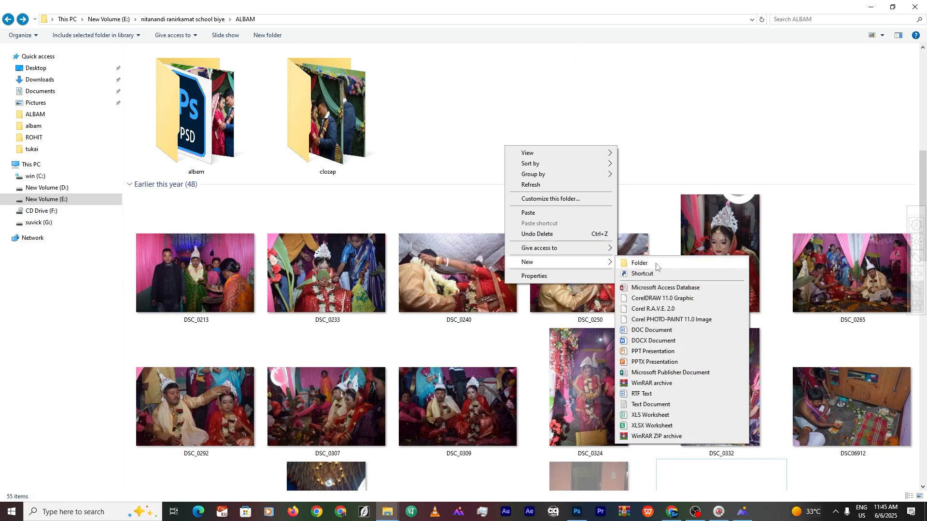
Create a new folder named 'asirbad' in ALBAM and open it
click(639, 263)
key(BackSpace)
key(BackSpace)
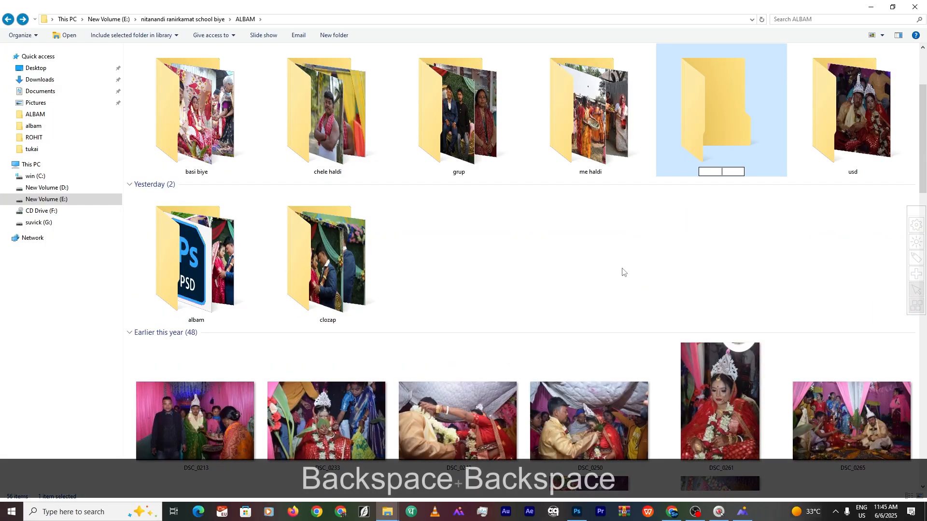
text(asir)
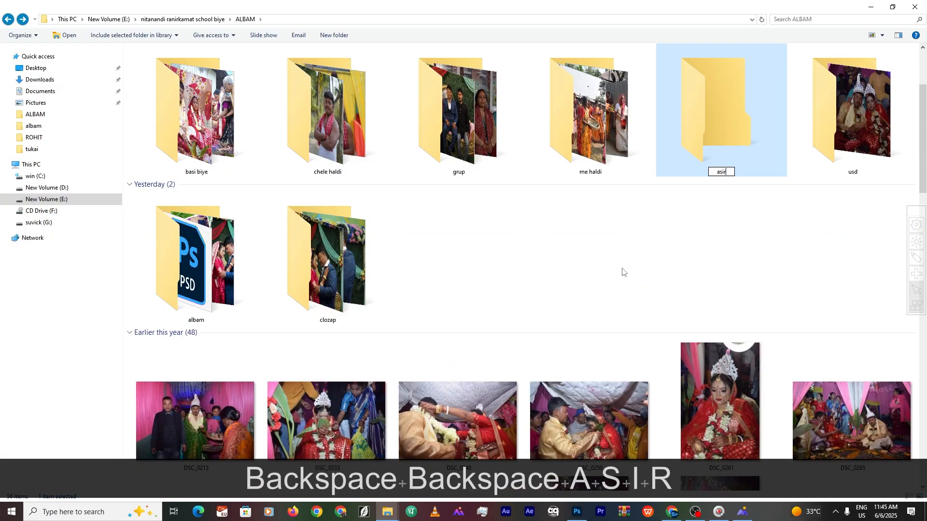
text(bad)
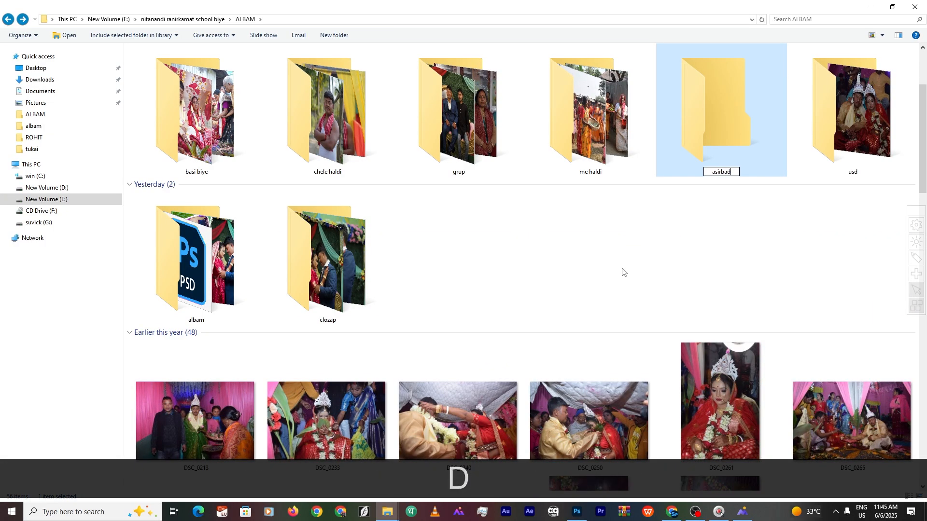
click(757, 145)
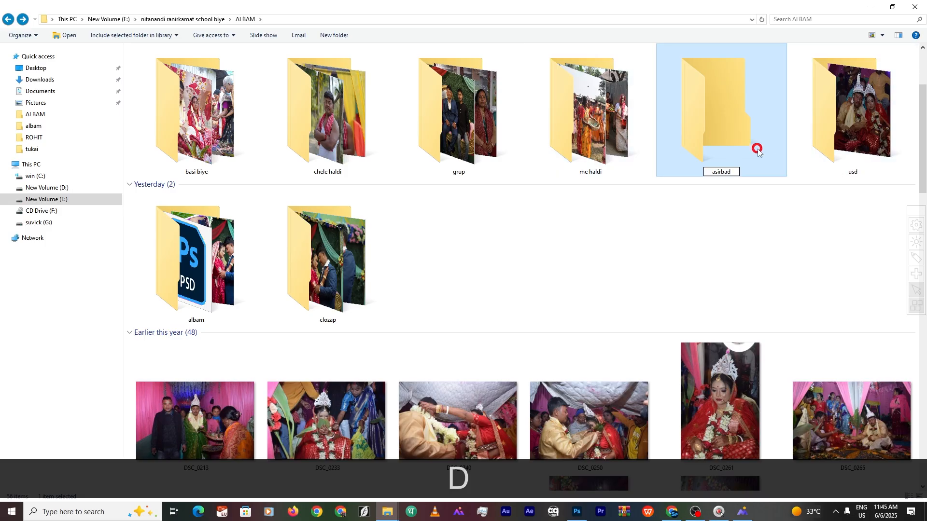
double_click(211, 123)
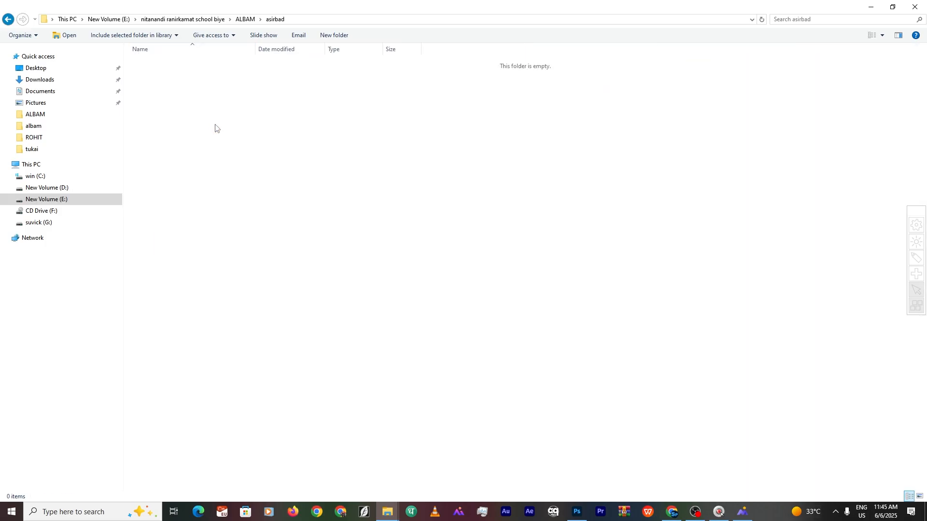
Paste the eight copied JPG photos into asirbad and view them as large icons
right_click(344, 277)
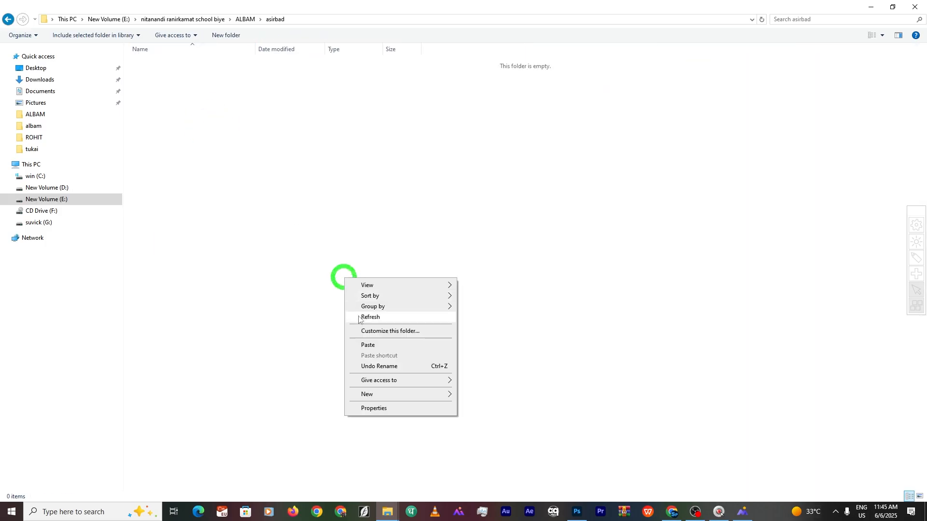
click(368, 345)
click(881, 36)
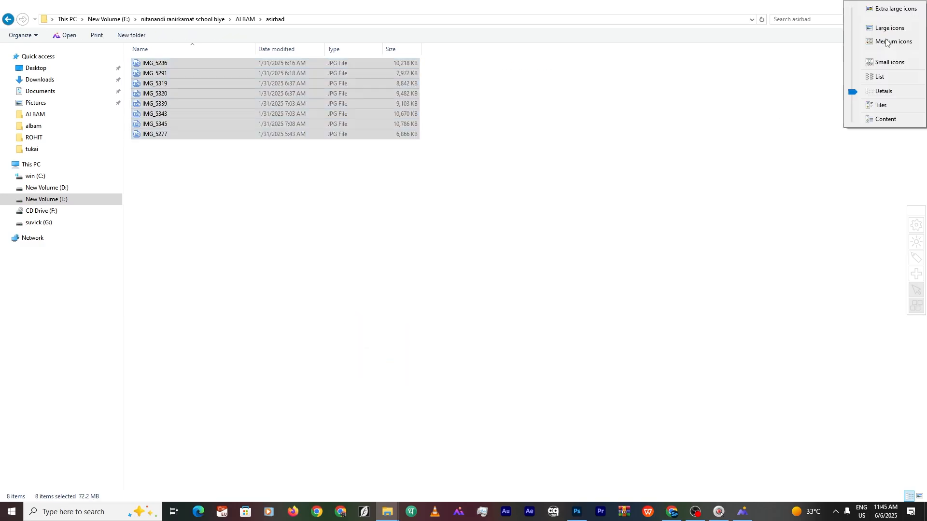
drag(852, 92, 847, 34)
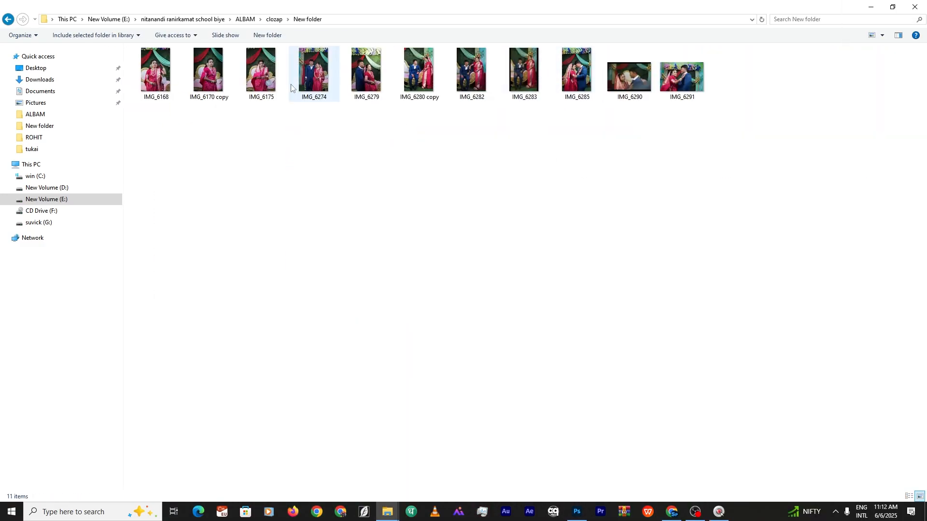
Drag IMG_6285 onto the album page, placing it enlarged and slightly tilted over the right panel
click(366, 72)
click(579, 78)
drag(579, 77, 552, 441)
drag(541, 377, 536, 360)
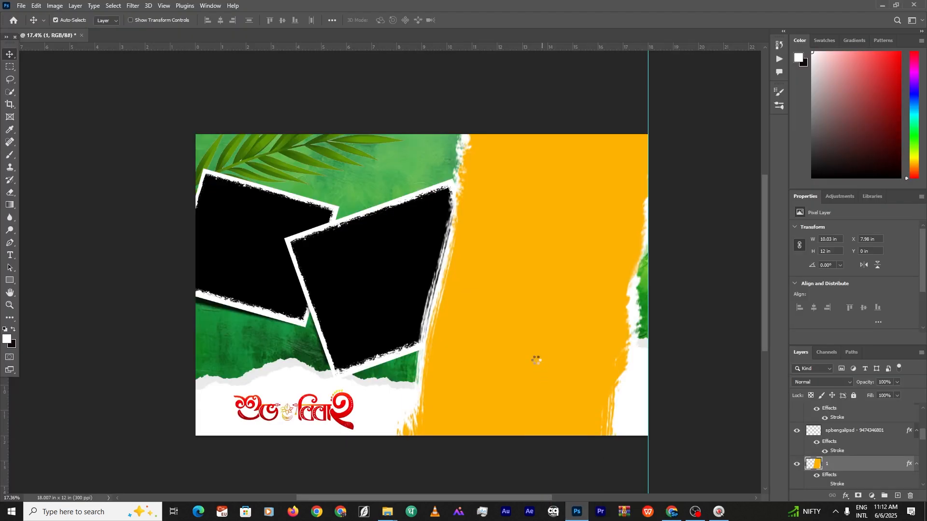
drag(452, 296, 542, 304)
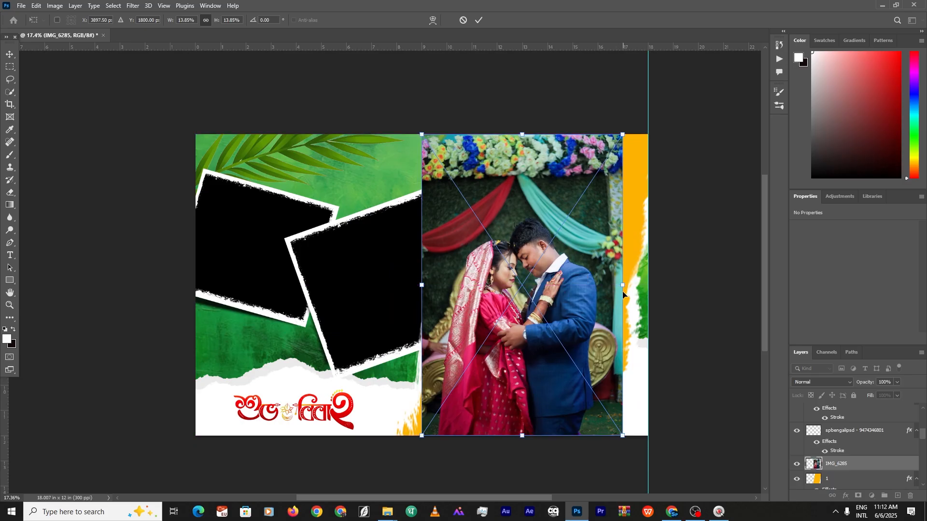
drag(622, 286, 652, 309)
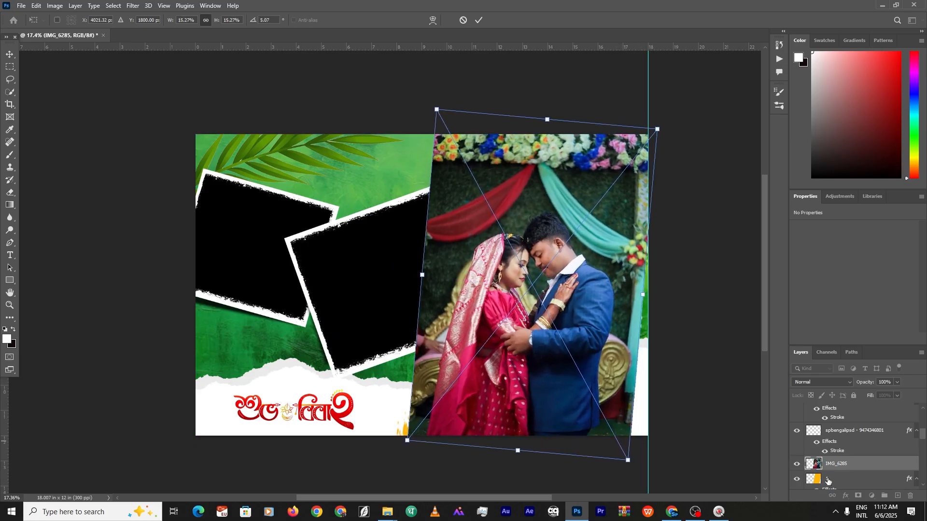
key(alt)
alt+click(834, 468)
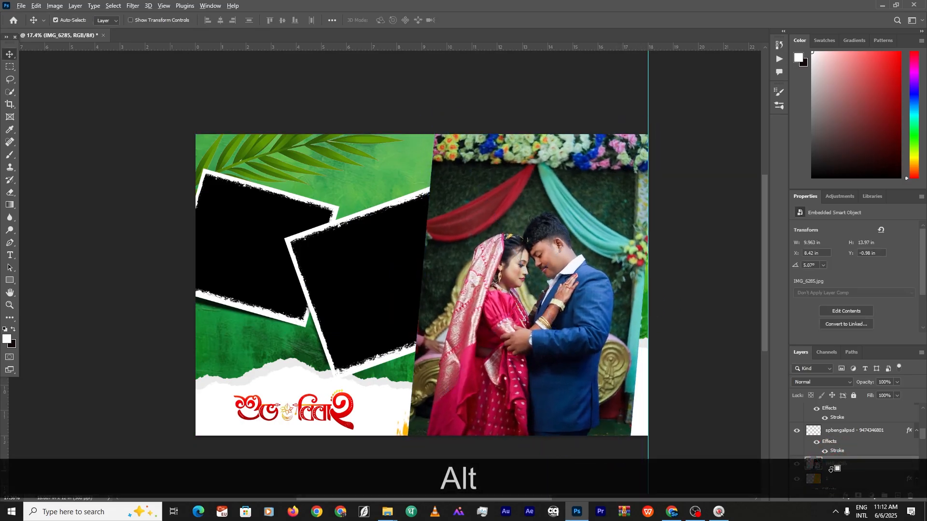
Clip IMG_6285 into the torn-edge panel and enlarge it further to fill the panel
alt+click(831, 469)
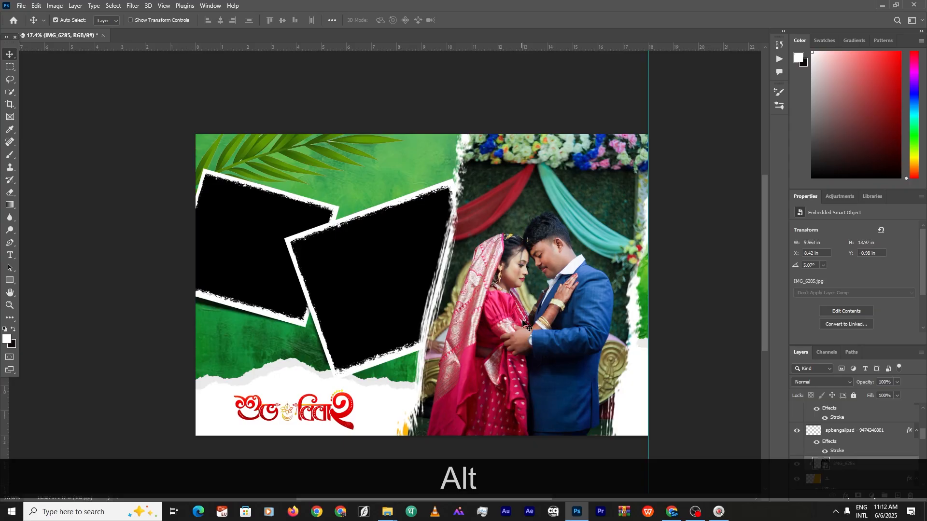
scroll(575, 321, down, 3)
scroll(575, 321, up, 3)
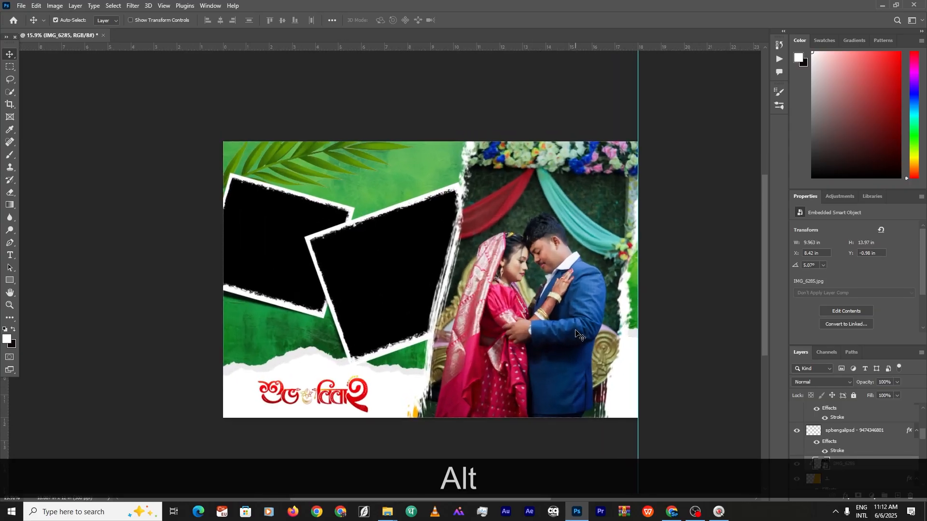
drag(554, 303, 552, 302)
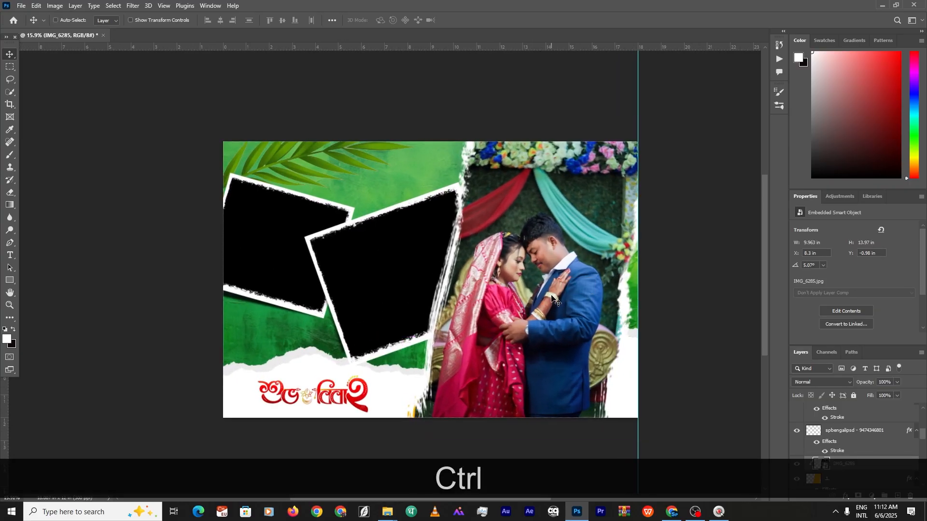
key(ctrl+t)
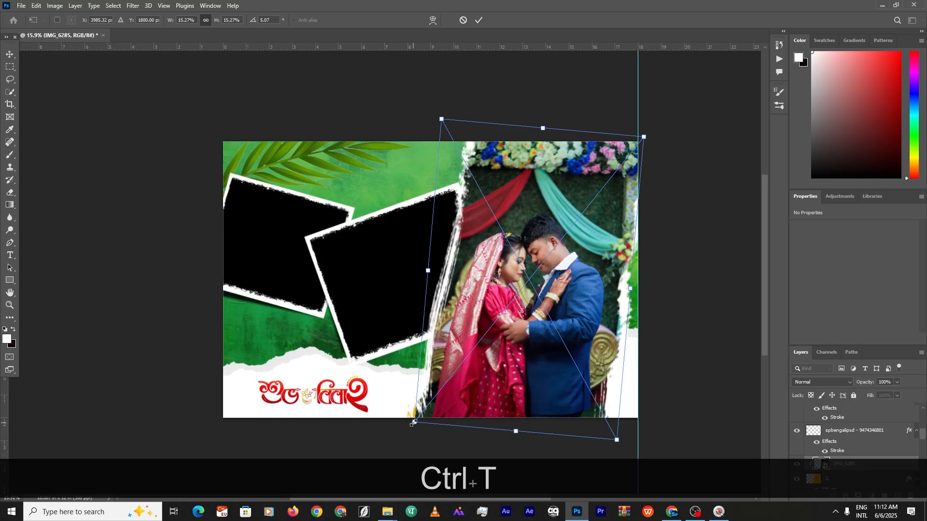
drag(413, 423, 405, 433)
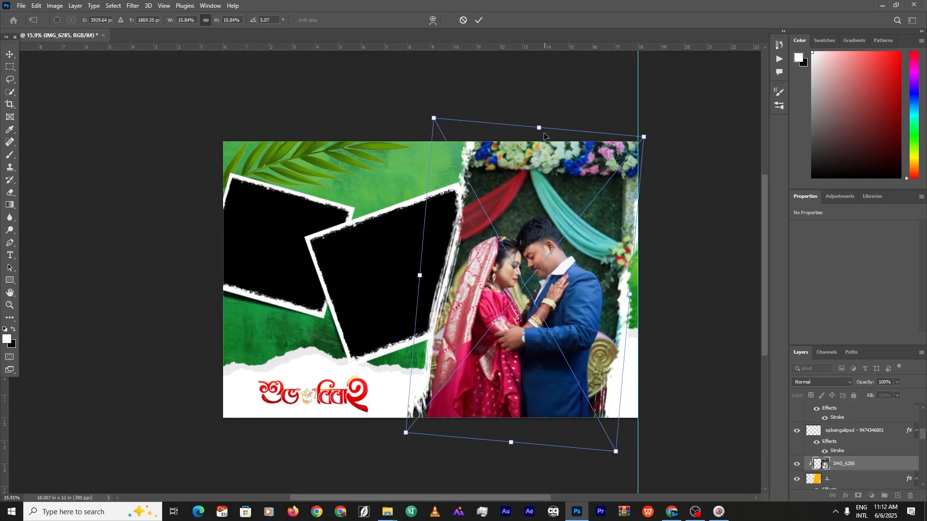
drag(544, 125, 540, 107)
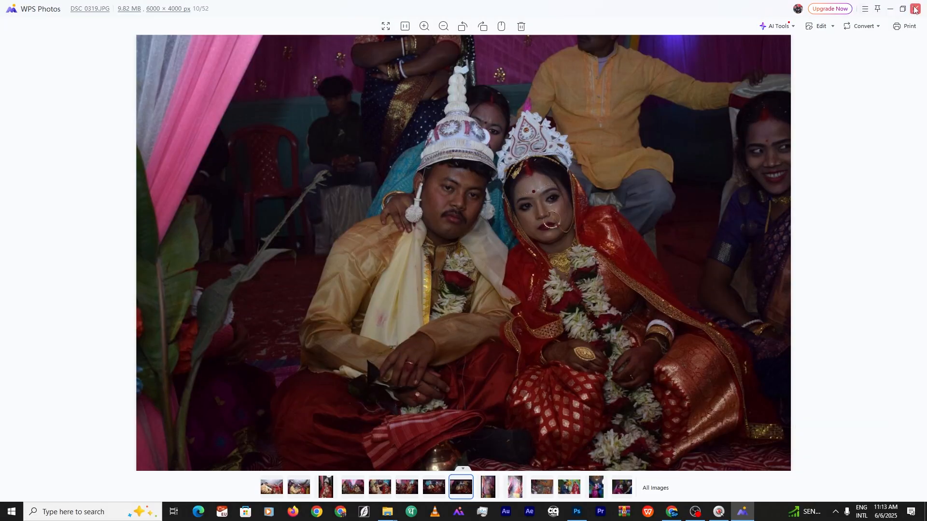
Place DSC_0319 in the middle frame, scaled down, rotated to -19.76°, and clipped to its shape
click(915, 9)
drag(459, 395, 396, 291)
drag(638, 280, 438, 267)
drag(504, 271, 500, 231)
drag(373, 252, 386, 264)
scroll(837, 464, down, 1)
alt+click(837, 474)
click(360, 270)
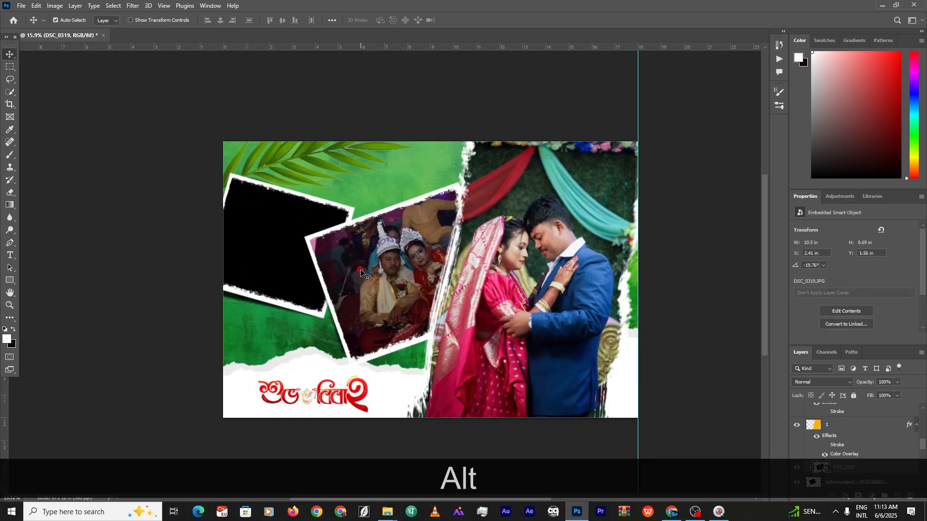
Nudge DSC_0319 left within the frame, confirm, and select the empty left frame's layer
key(ctrl+t)
drag(455, 261, 439, 264)
click(730, 183)
click(301, 225)
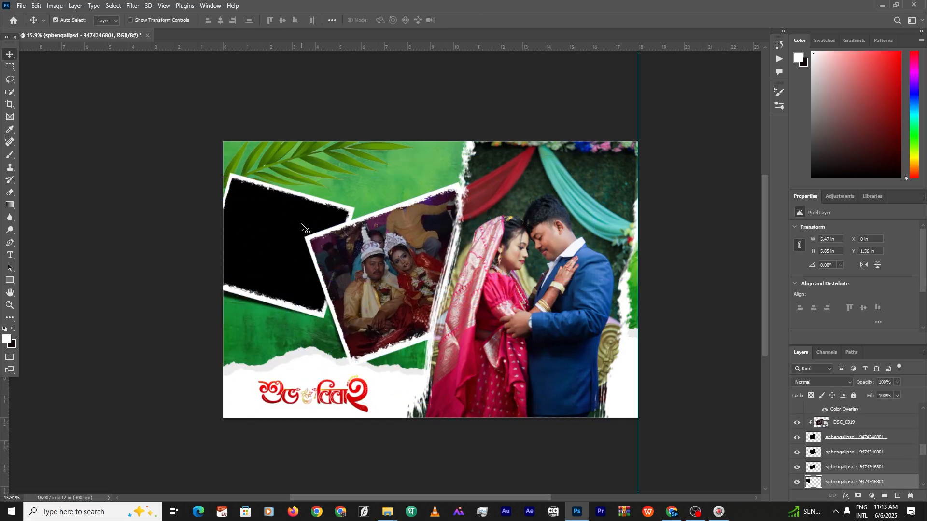
click(388, 511)
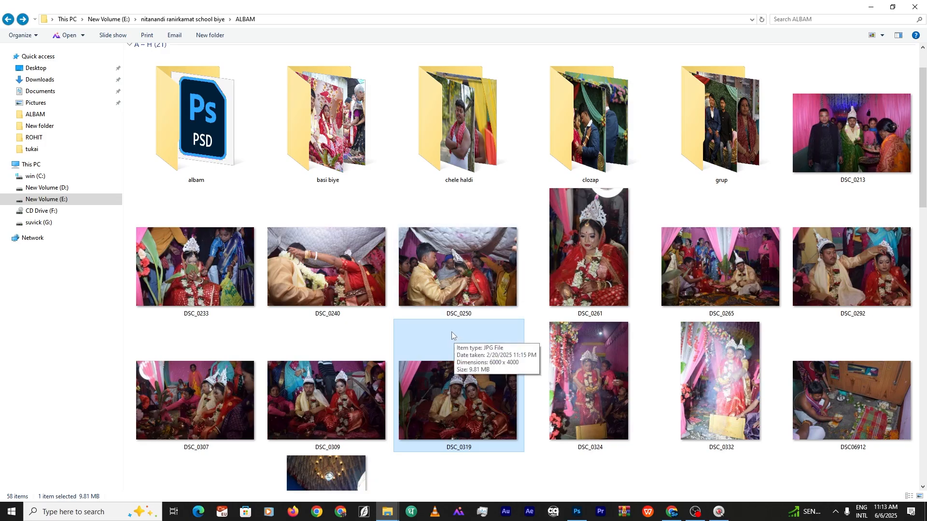
Preview DSC_0309, open the clozap New folder, and drag IMG_6290 onto the album page
scroll(410, 399, down, 3)
scroll(408, 395, up, 4)
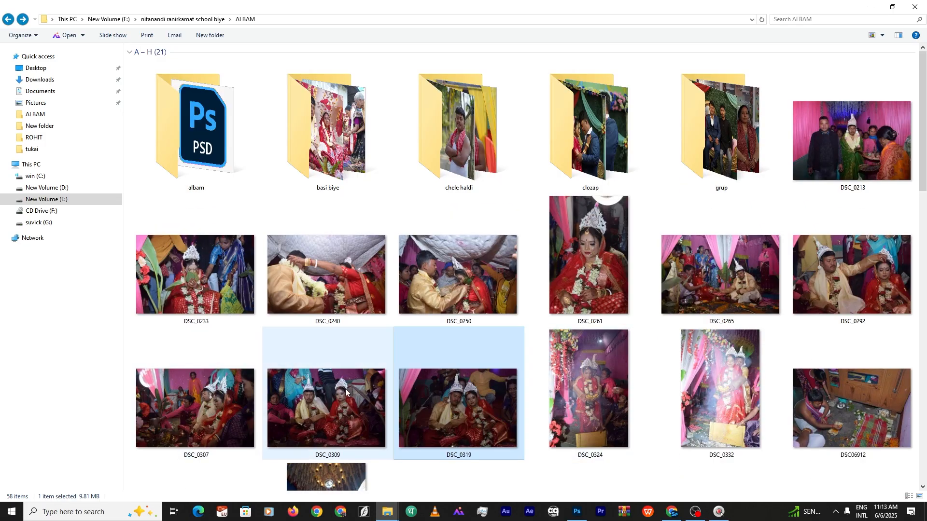
double_click(290, 401)
key(alt+F4)
click(602, 142)
double_click(602, 143)
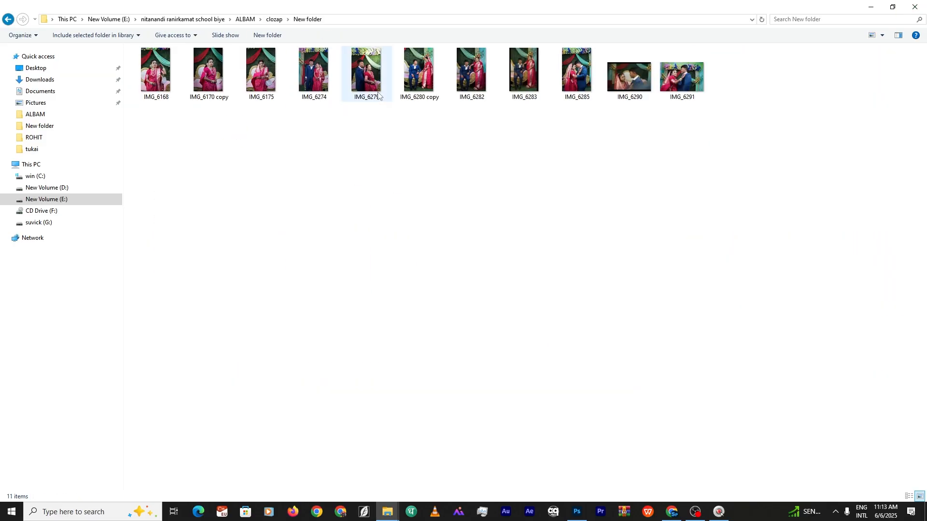
drag(634, 79, 250, 234)
Move, tilt and shrink IMG_6290 over the left frame and clip it into that frame
drag(285, 283, 271, 245)
drag(370, 247, 364, 267)
drag(267, 285, 263, 304)
drag(261, 265, 262, 260)
scroll(837, 467, down, 2)
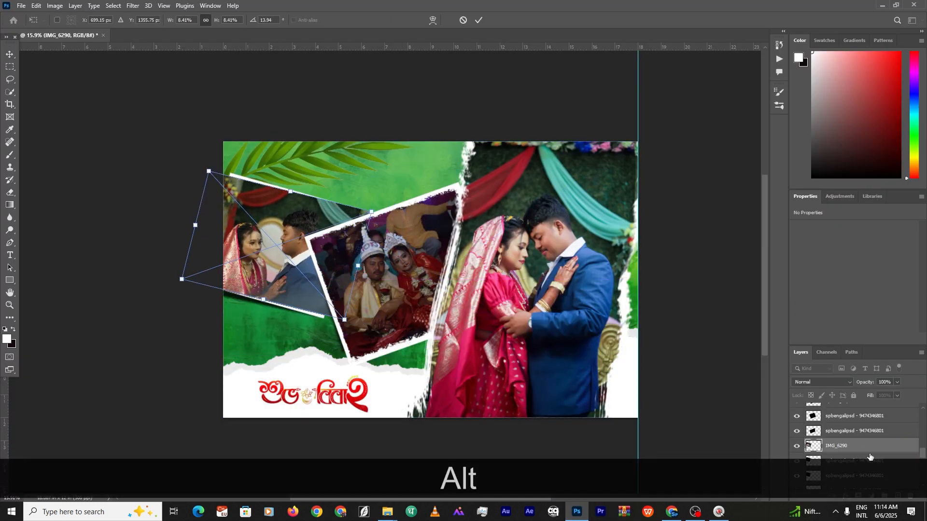
alt+click(864, 454)
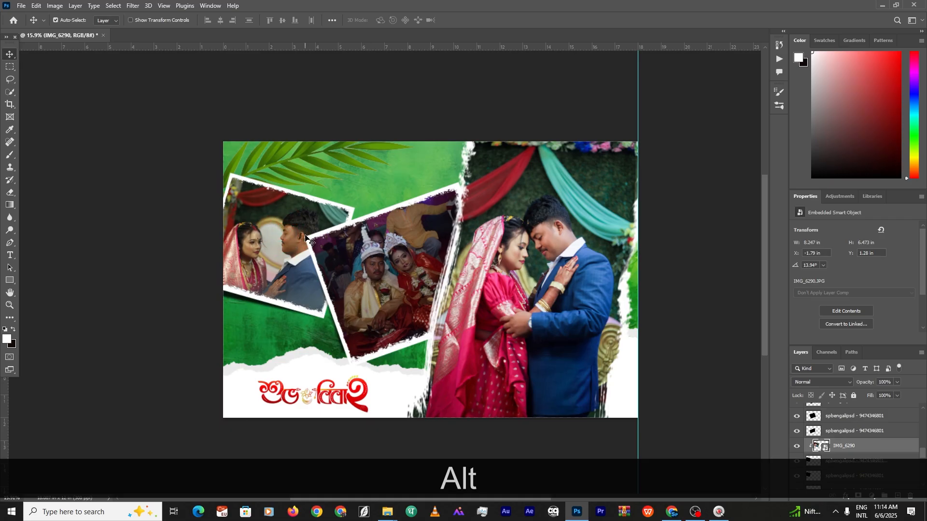
Select the DSC_0319 photo, middle frame and left frame layers together and transform them to rearrange the frames
key(ctrl+t)
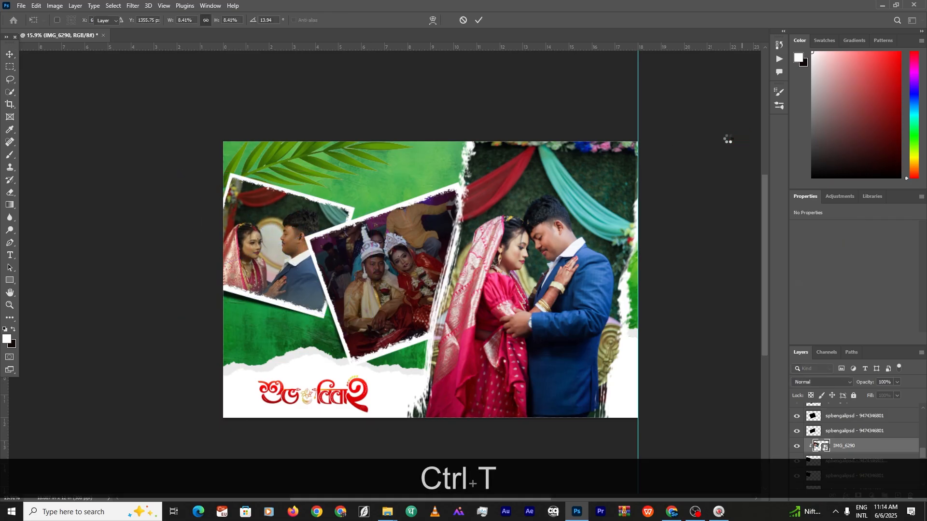
scroll(298, 245, down, 5)
scroll(299, 244, up, 2)
click(372, 236)
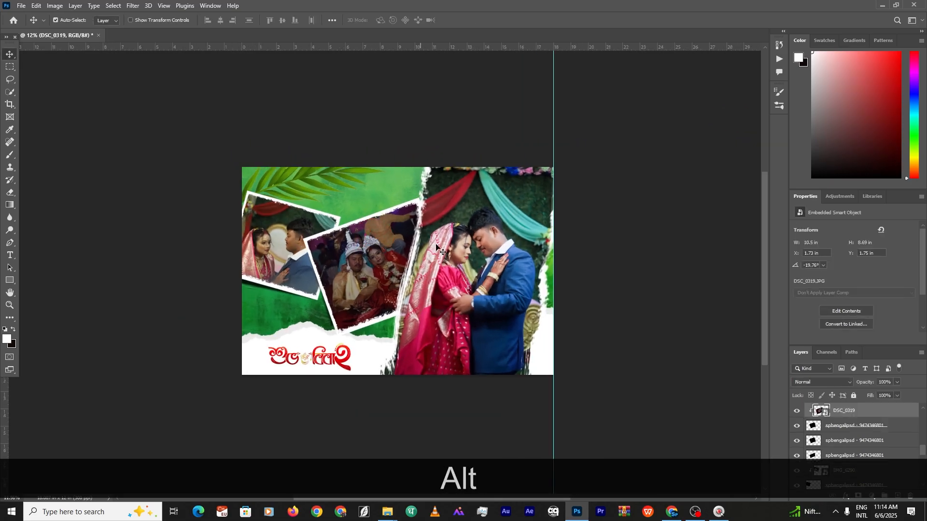
shift+click(823, 426)
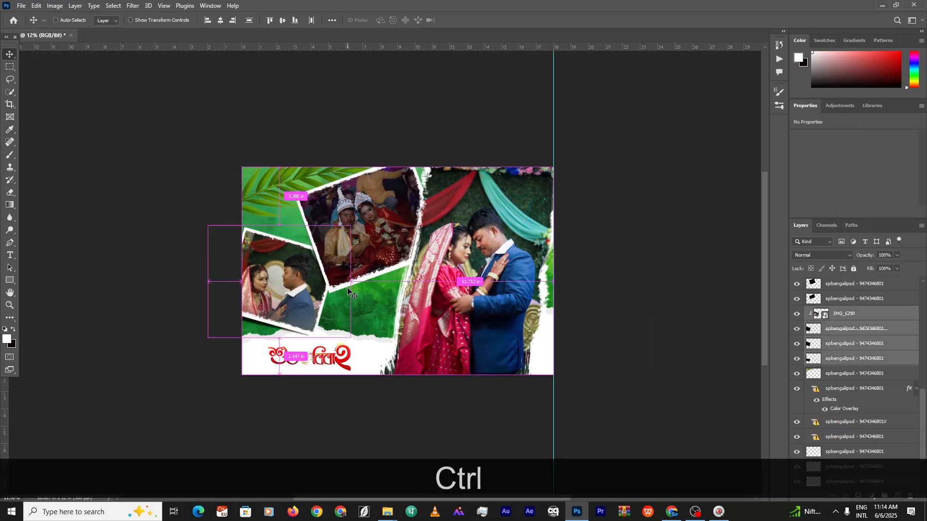
ctrl+click(348, 289)
key(ctrl+t)
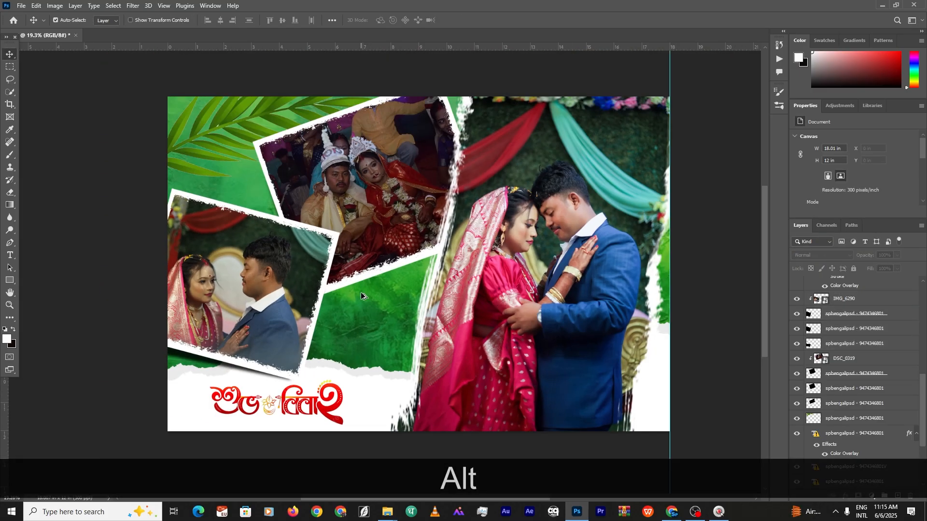
scroll(361, 295, down, 1)
key(ctrl+shift+a)
In Camera Raw, raise exposure and deepen the blacks of the DSC_0319 ceremony photo, then apply
key(space)
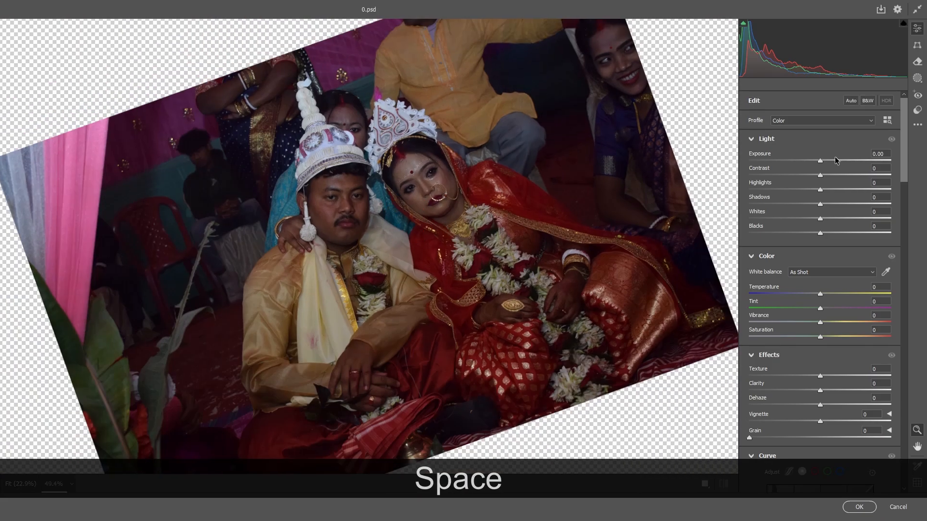
drag(821, 161, 836, 160)
drag(820, 234, 809, 233)
drag(839, 160, 842, 160)
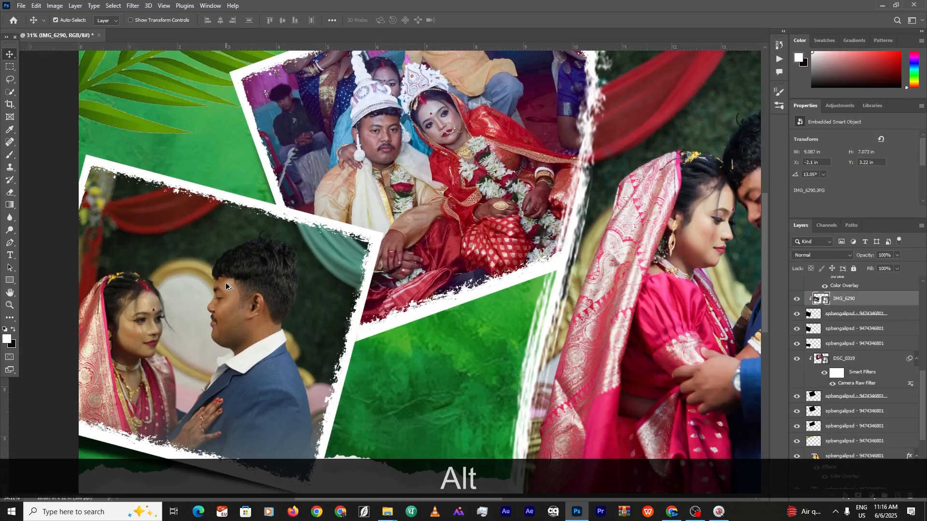
scroll(386, 242, up, 3)
click(846, 497)
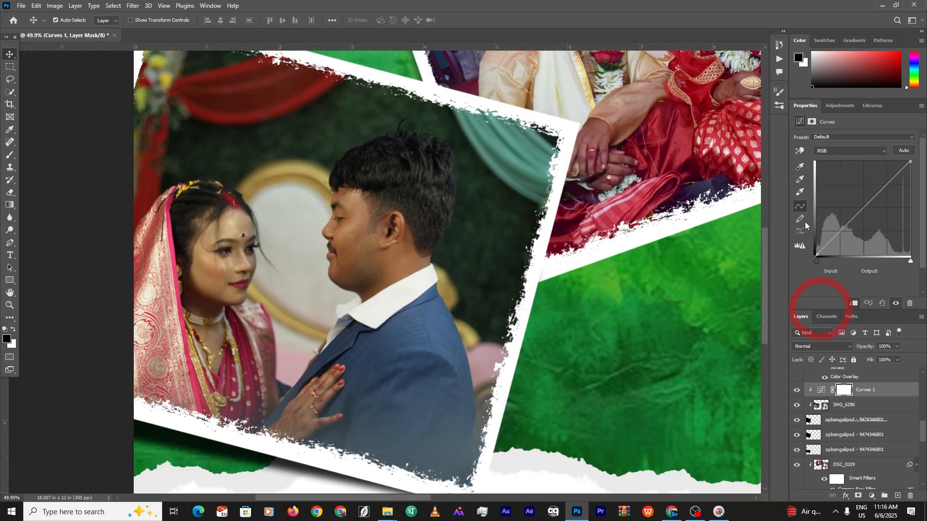
Sample points for the IMG_6290 Curves adjustment, undoing the blown-out white point and choosing the gray-point sampler
scroll(135, 183, up, 3)
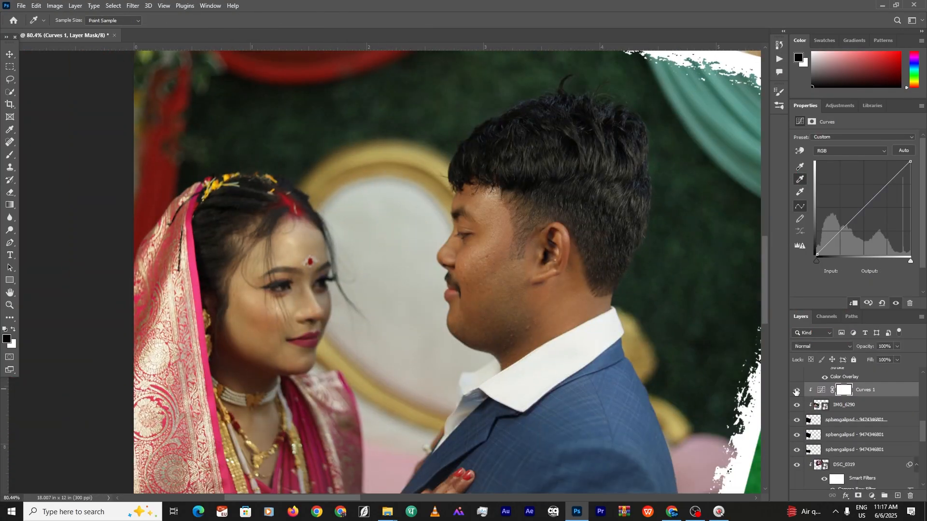
click(800, 192)
click(570, 141)
key(ctrl+z)
click(800, 180)
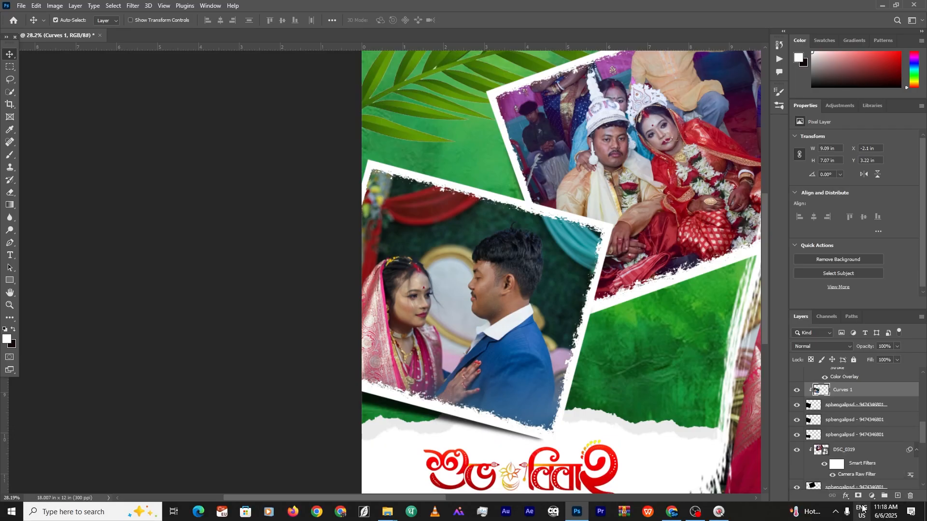
scroll(264, 224, up, 2)
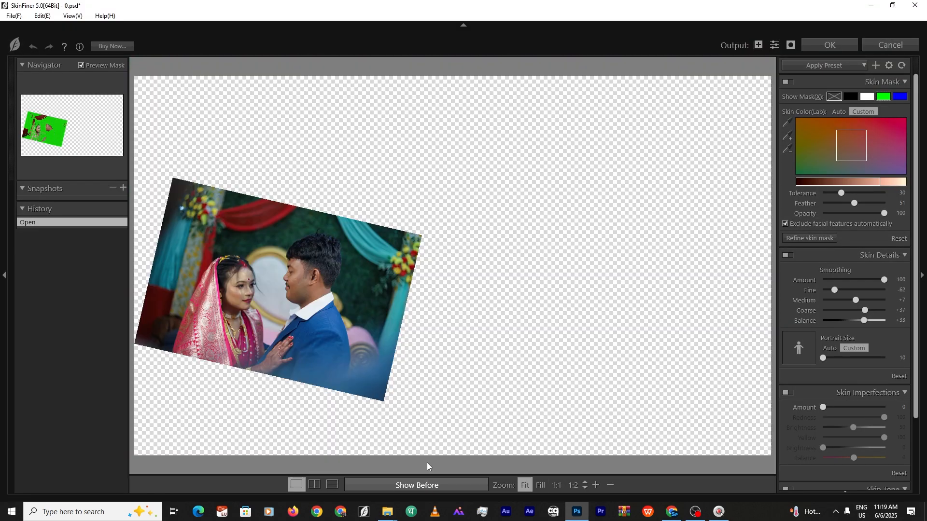
Show the green skin mask, set skin tone to hue -23, saturation +4, brightness +26, and compare with the original
click(297, 287)
click(459, 259)
click(280, 287)
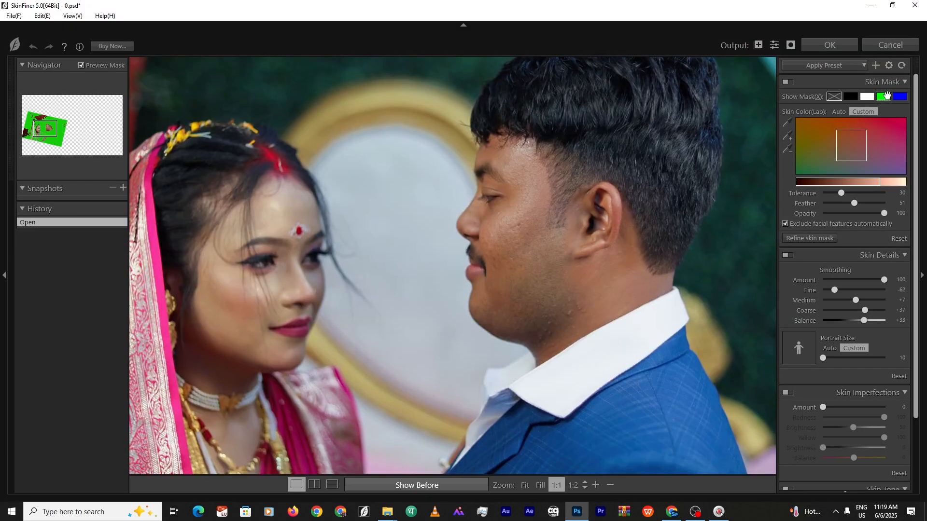
click(454, 266)
click(718, 512)
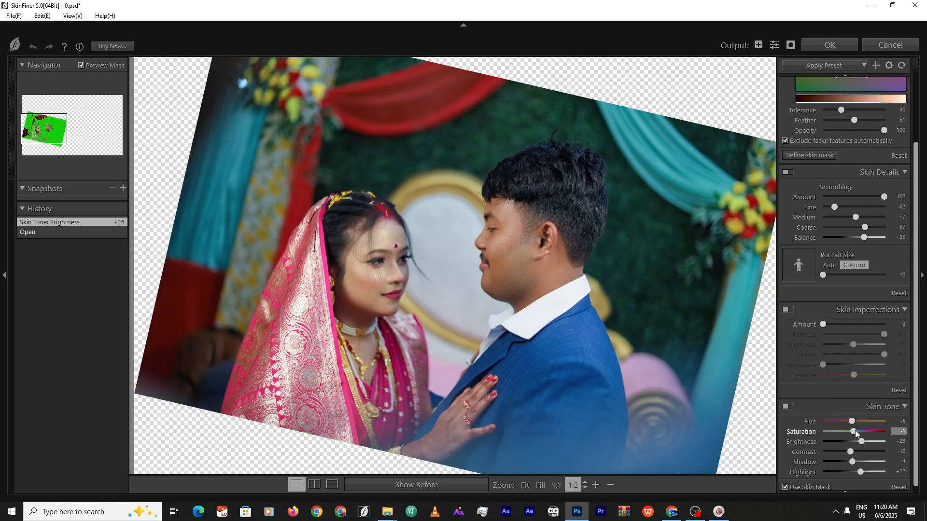
drag(855, 433, 850, 431)
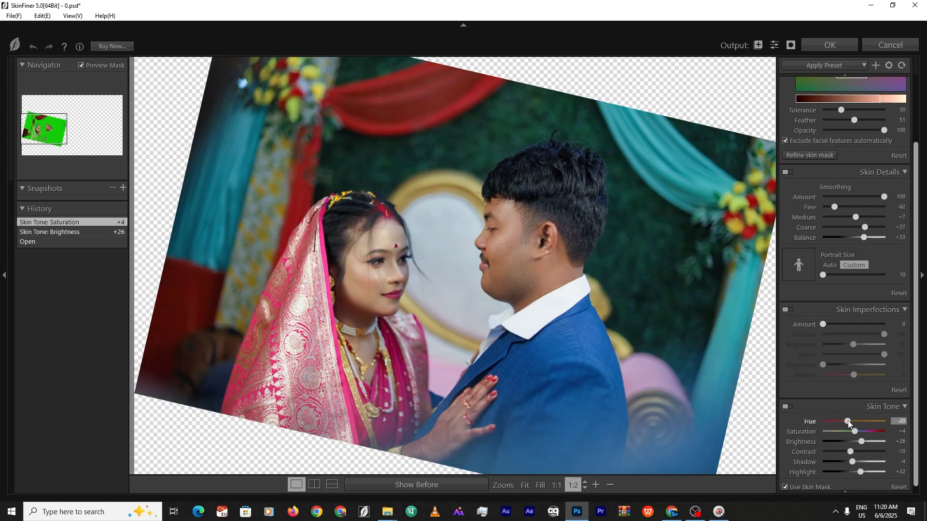
click(459, 485)
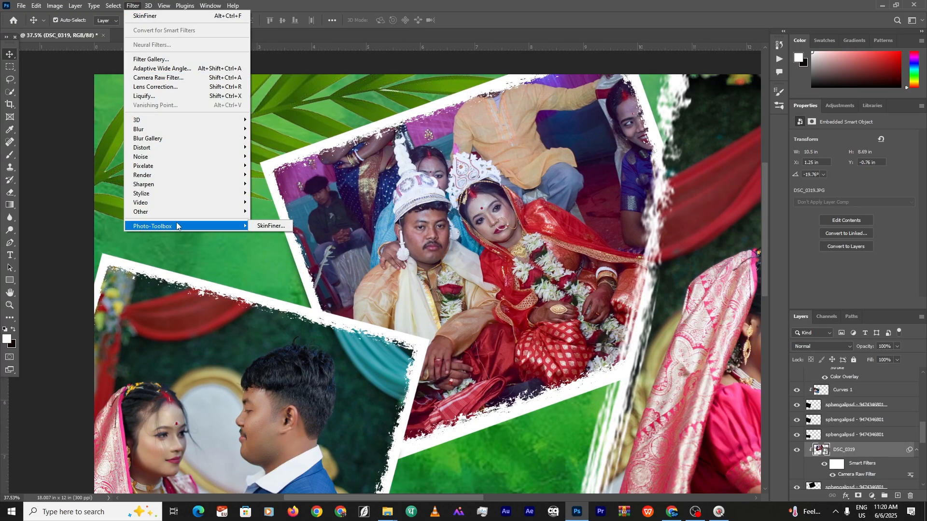
Apply the SkinFiner retouch and save the spread as 0.psd
click(266, 212)
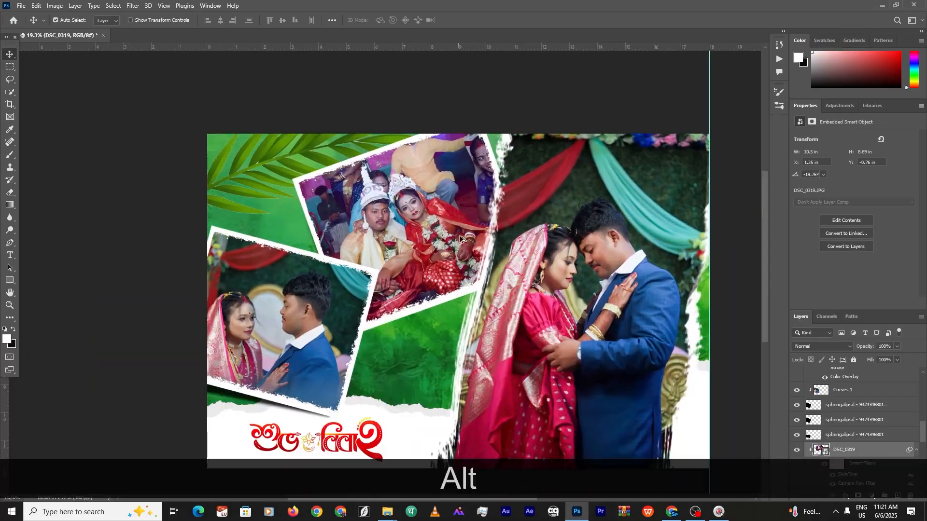
key(alt+f)
click(33, 124)
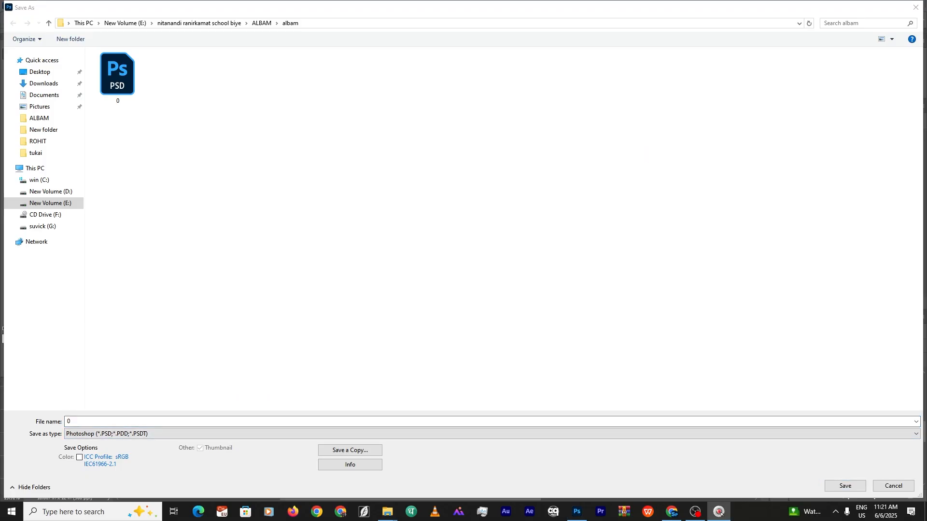
click(847, 488)
Save a JPEG copy named 0, then open the ROHIT photo folder
key(ctrl+shift+s)
click(350, 450)
click(193, 421)
click(193, 295)
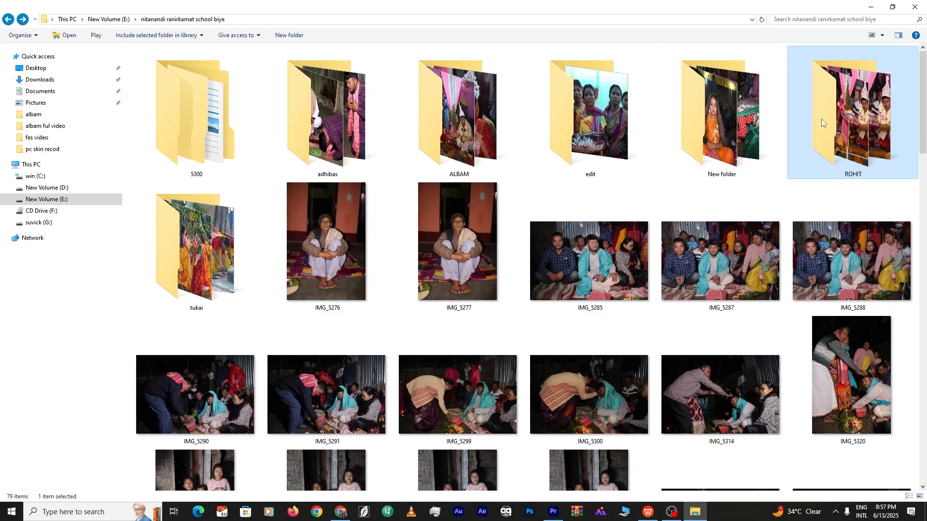
double_click(821, 119)
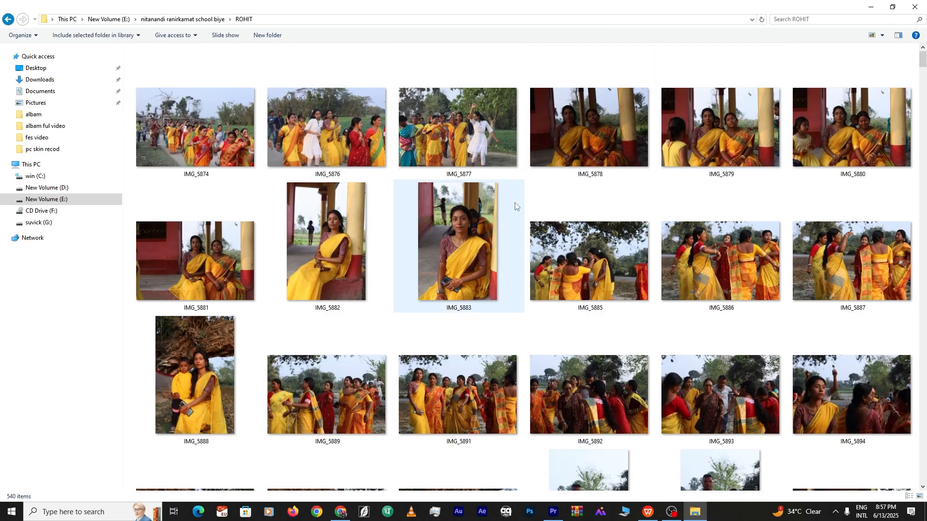
scroll(578, 253, down, 15)
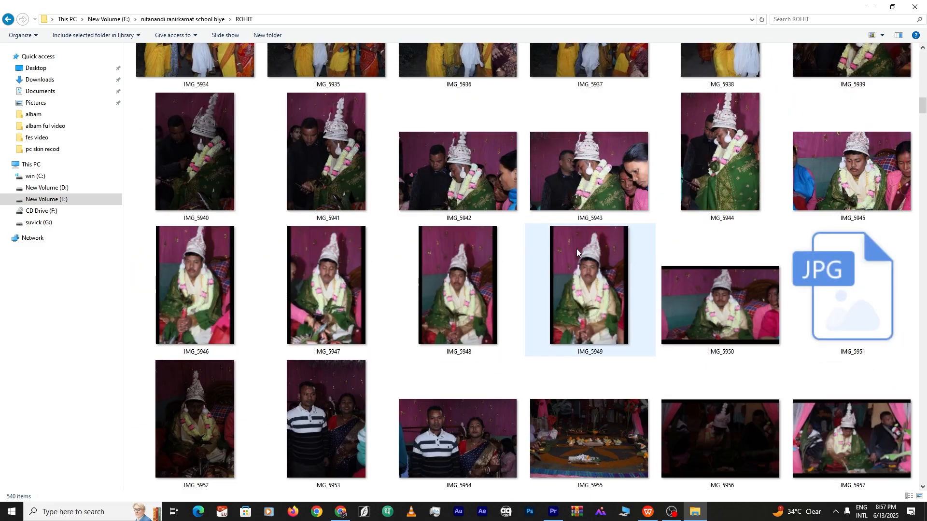
scroll(577, 248, down, 12)
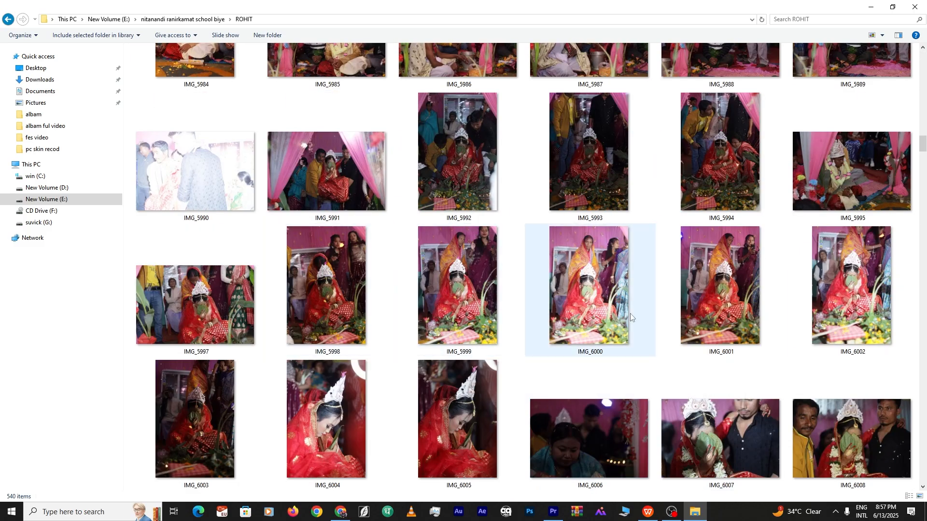
scroll(630, 314, down, 15)
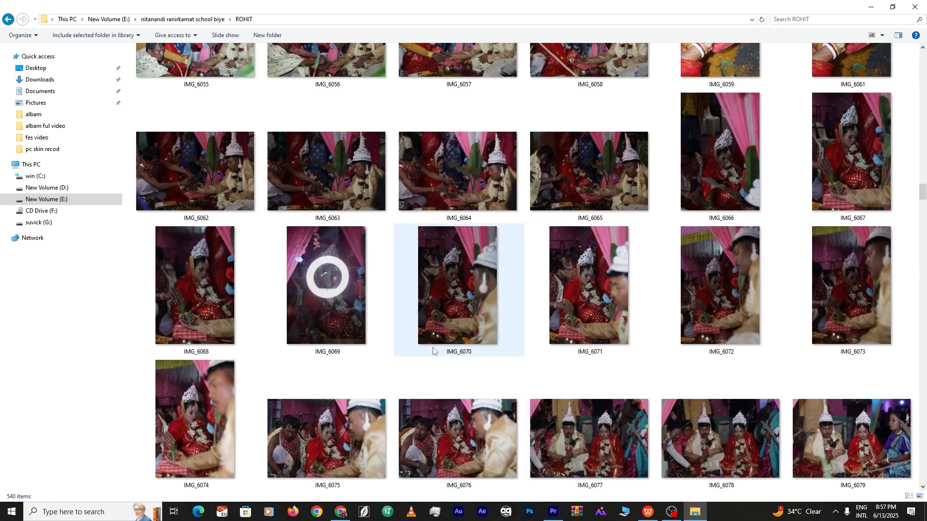
scroll(433, 351, down, 15)
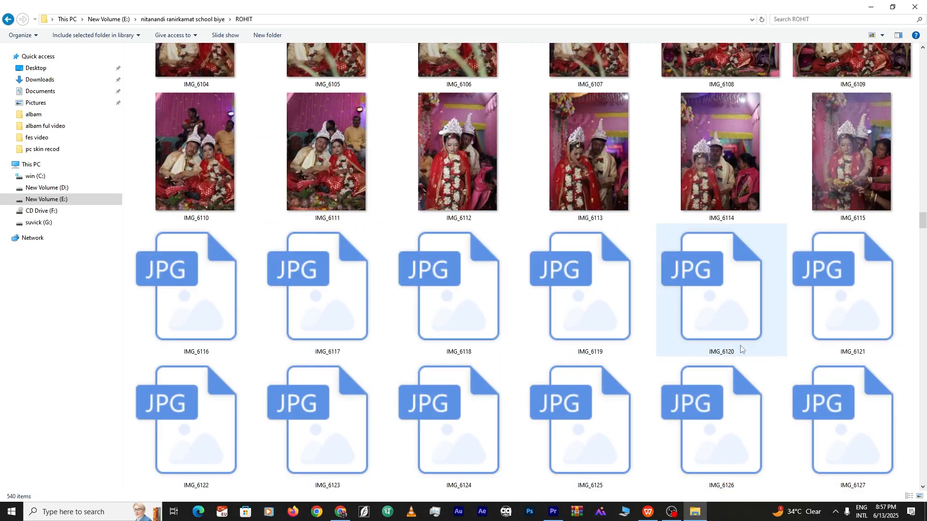
scroll(741, 349, down, 15)
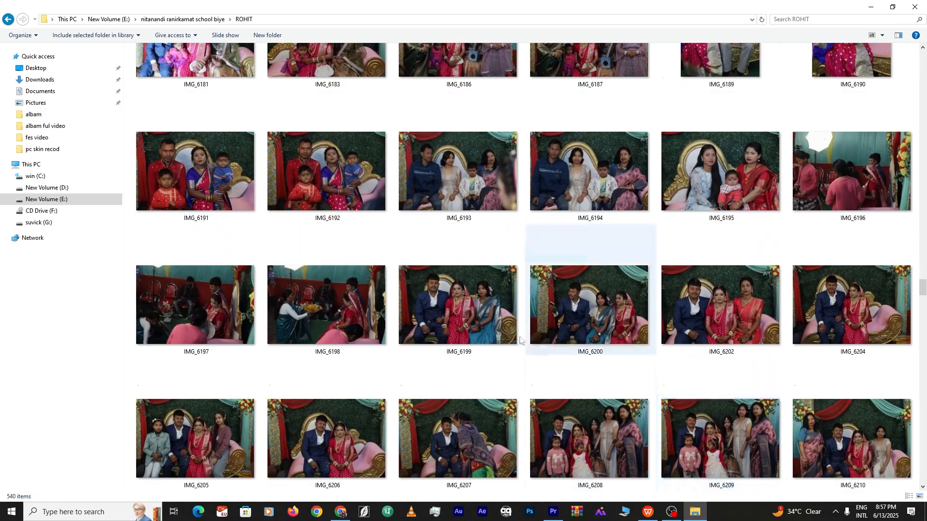
scroll(589, 382, up, 20)
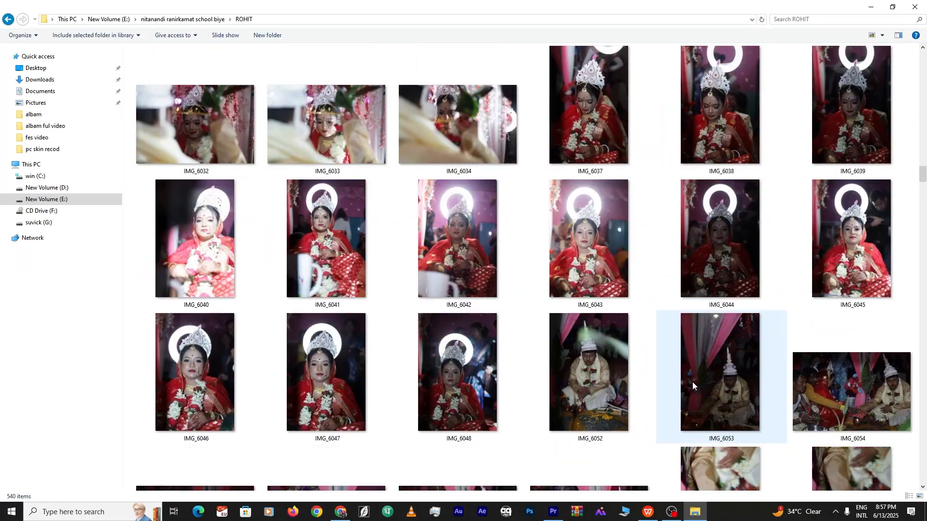
scroll(692, 381, up, 20)
right_click(526, 180)
mouse_move(579, 197)
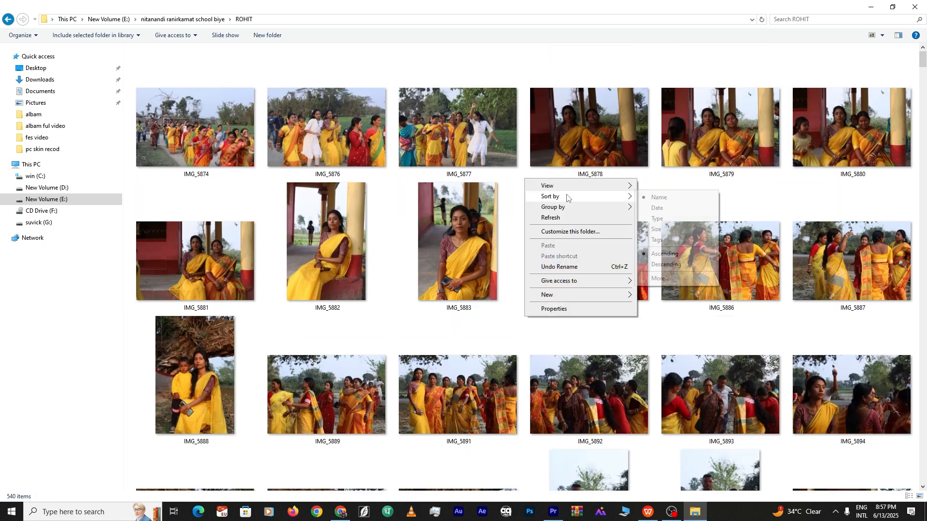
click(654, 202)
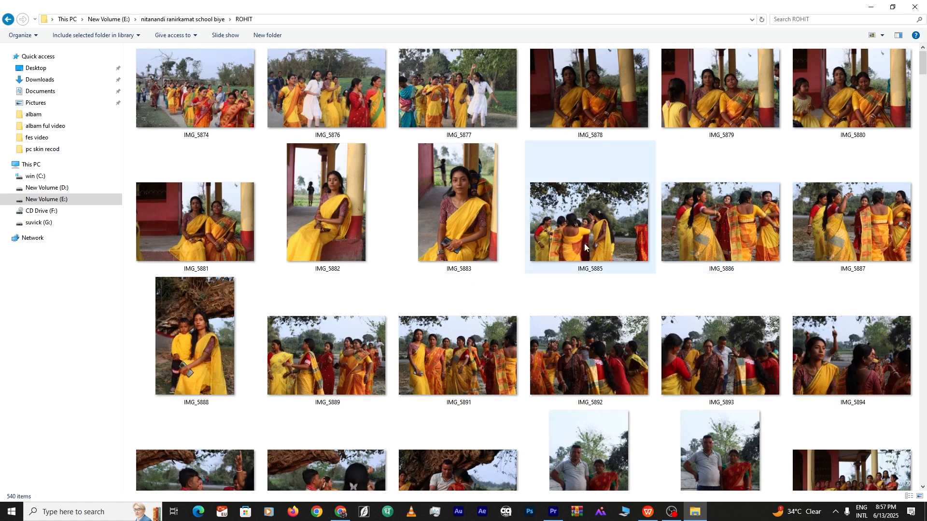
scroll(432, 163, down, 10)
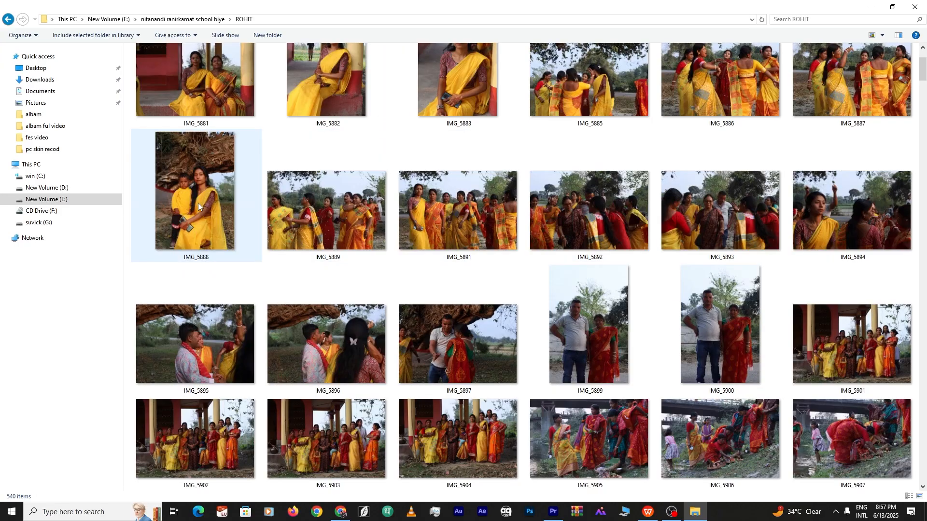
scroll(502, 219, up, 5)
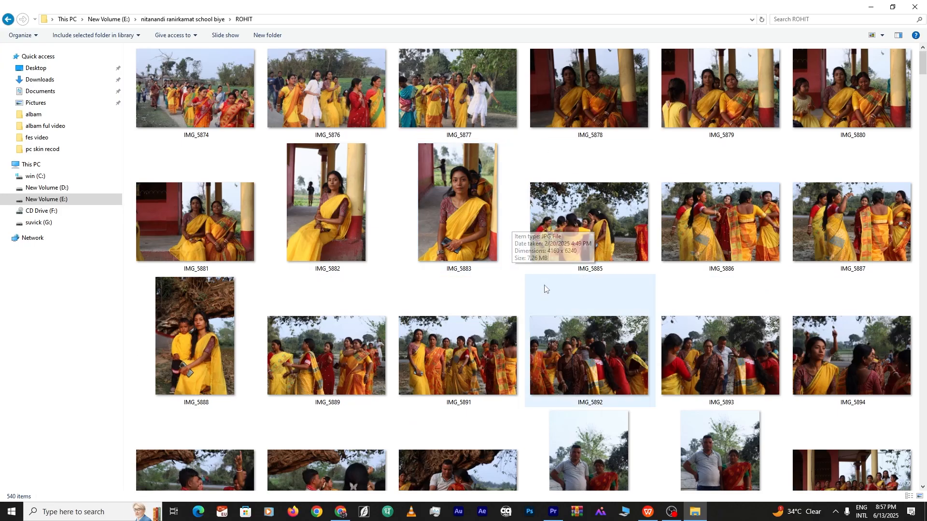
scroll(545, 290, down, 7)
scroll(545, 289, down, 3)
Move the couple frame lower and larger, and raise the frame layers above DSC_0319
key(ctrl+z)
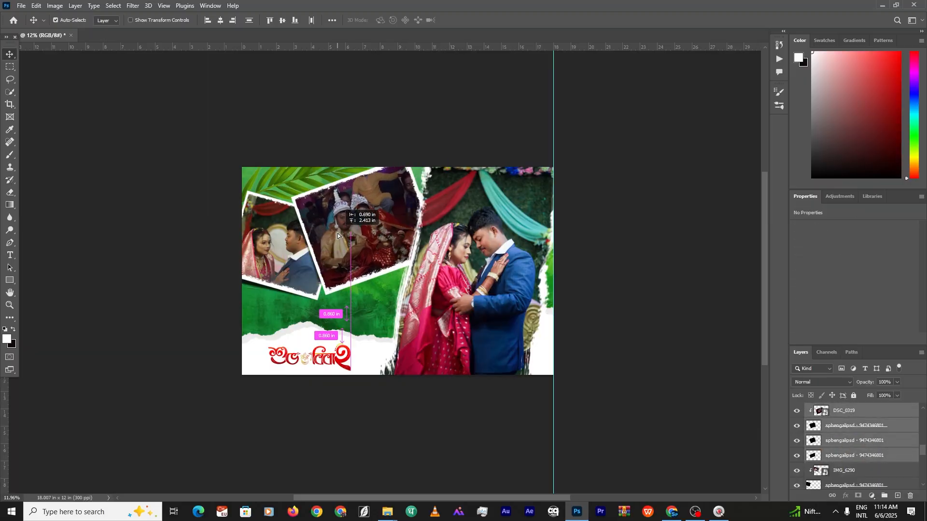
shift+click(842, 485)
key(ctrl+z)
shift+click(847, 314)
key(ctrl+t)
drag(285, 246, 285, 286)
scroll(864, 362, up, 2)
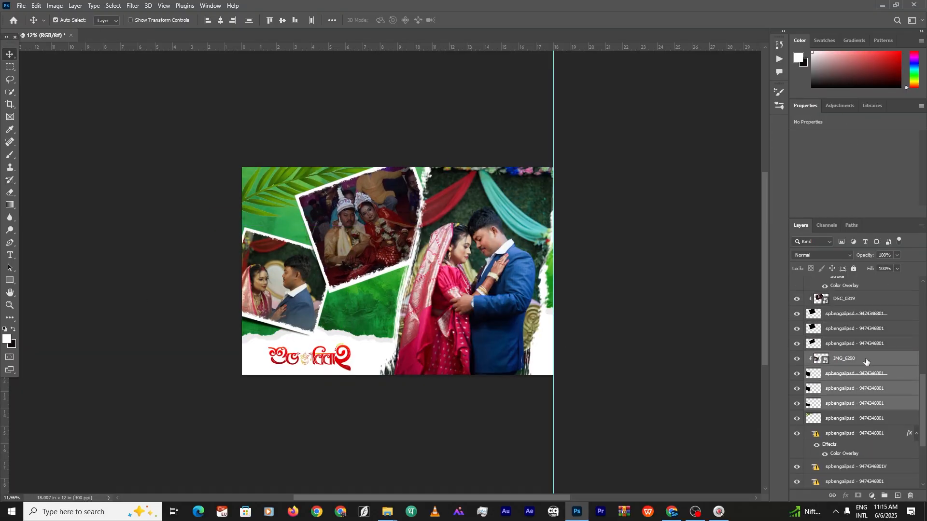
drag(864, 361, 864, 292)
key(ctrl+t)
key(Return)
click(679, 223)
scroll(365, 273, up, 2)
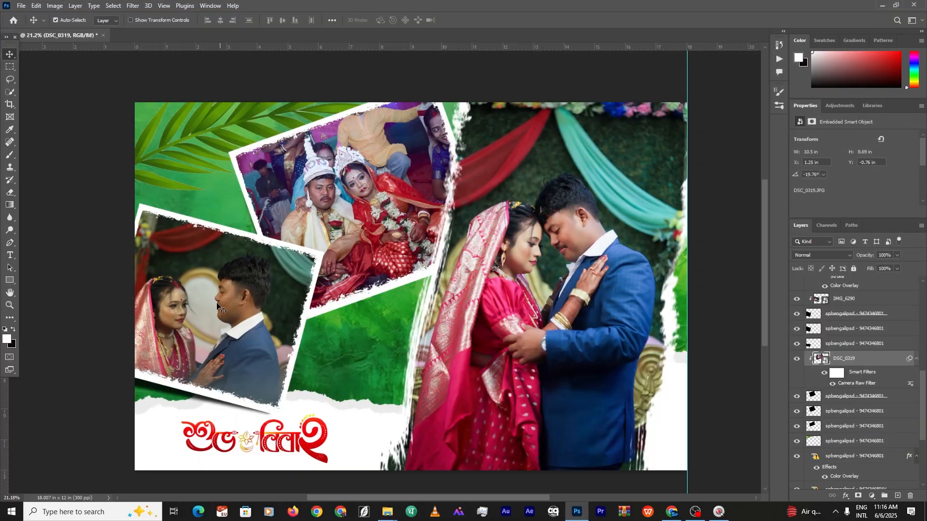
Add a Curves adjustment clipped to the IMG_6290 couple photo
click(218, 305)
scroll(218, 306, up, 11)
drag(217, 305, 342, 248)
click(871, 496)
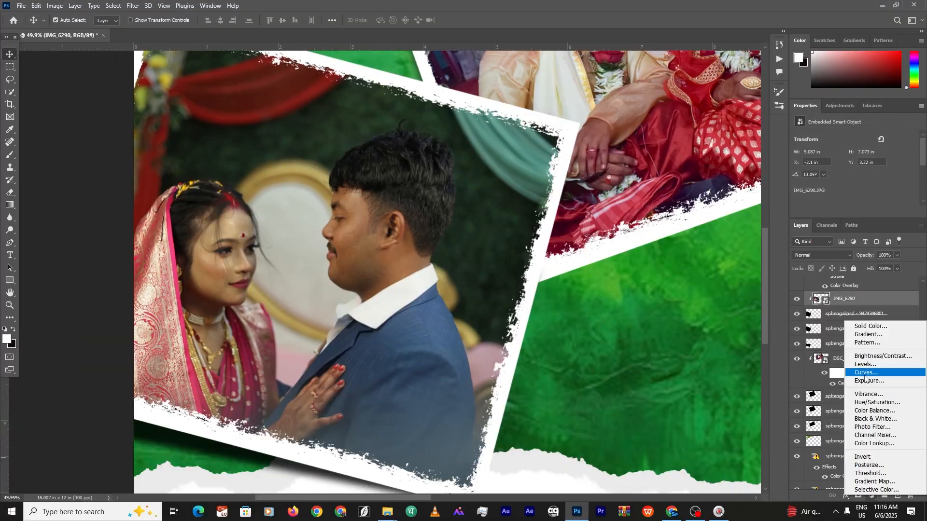
click(863, 372)
alt+click(817, 307)
Set a neutral grey point on the couple photo with the Curves grey-point sampler
drag(818, 219, 818, 310)
scroll(176, 207, up, 5)
scroll(179, 205, down, 2)
click(411, 264)
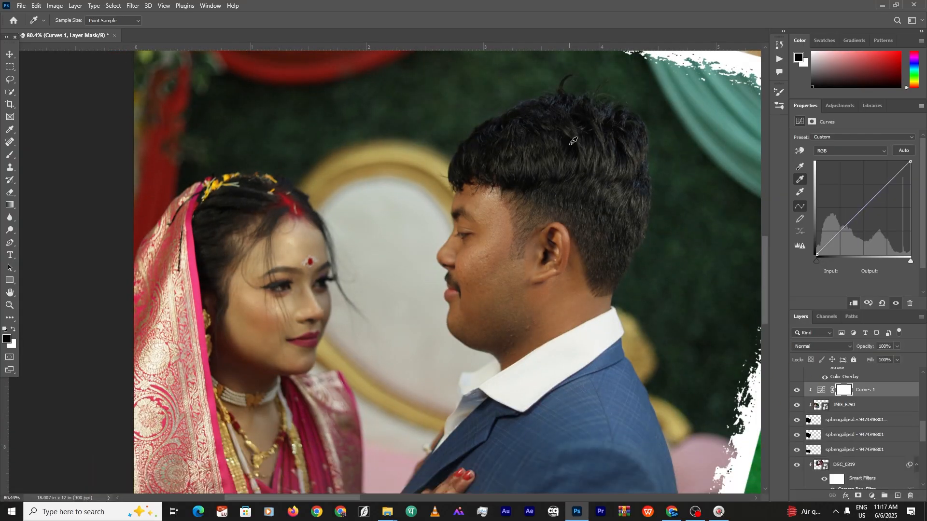
click(800, 191)
key(ctrl+z)
click(800, 179)
Merge the Curves layer into IMG_6290 and begin a local adjustment in Camera Raw
click(525, 157)
shift+click(840, 404)
right_click(841, 404)
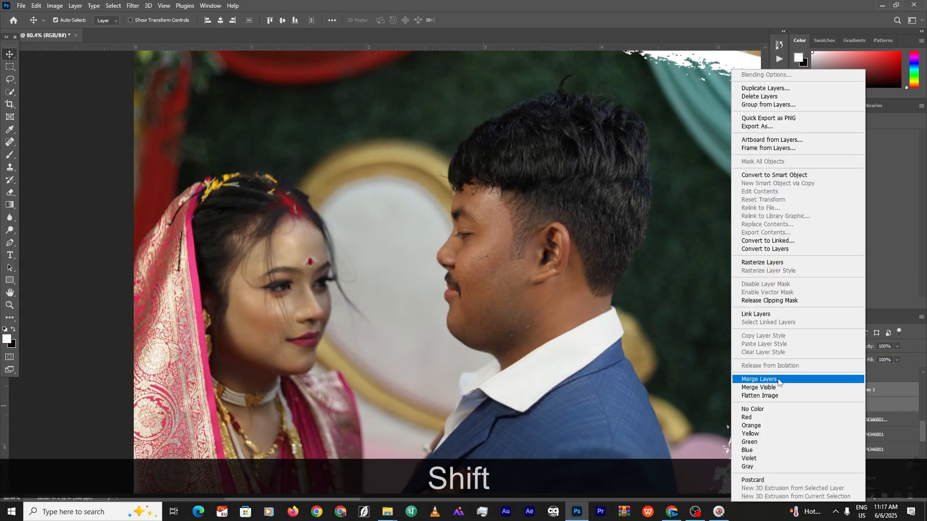
click(778, 380)
scroll(484, 298, down, 11)
key(ctrl+shift+a)
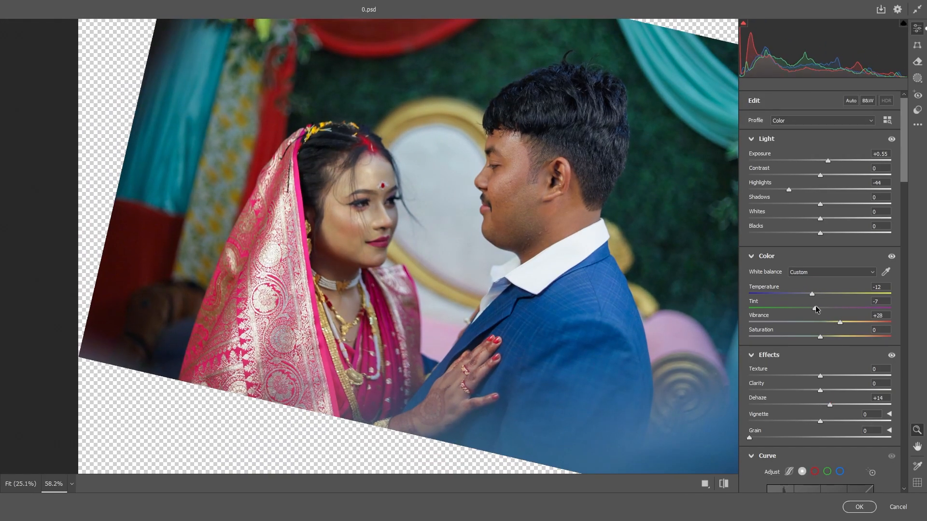
key(k)
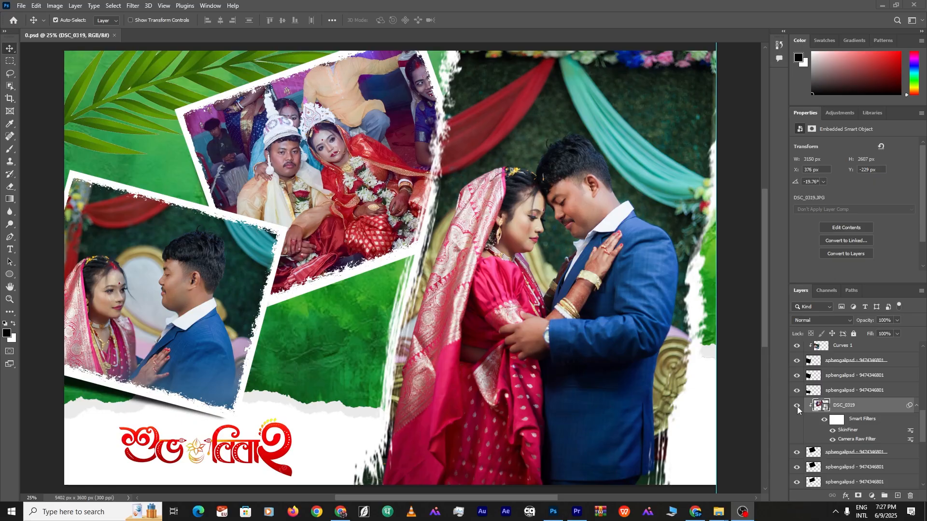
scroll(850, 403, up, 2)
scroll(849, 403, down, 2)
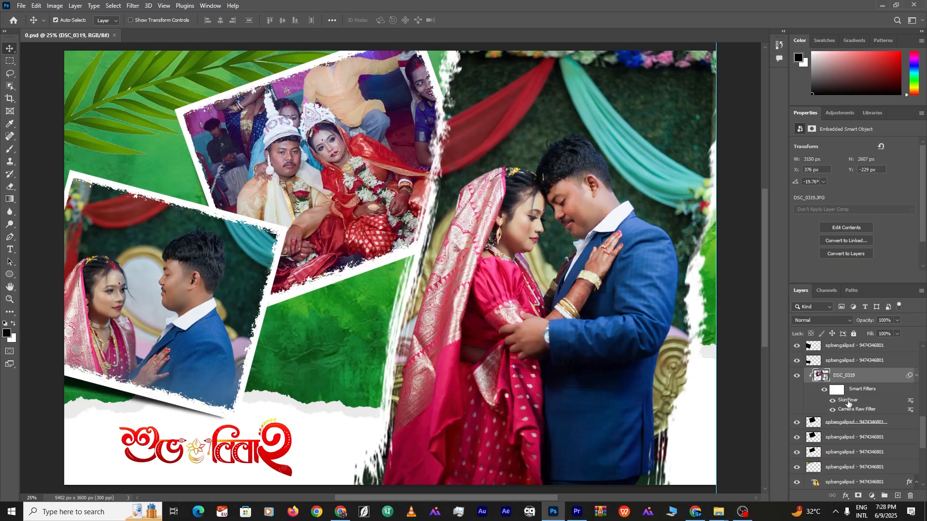
click(797, 375)
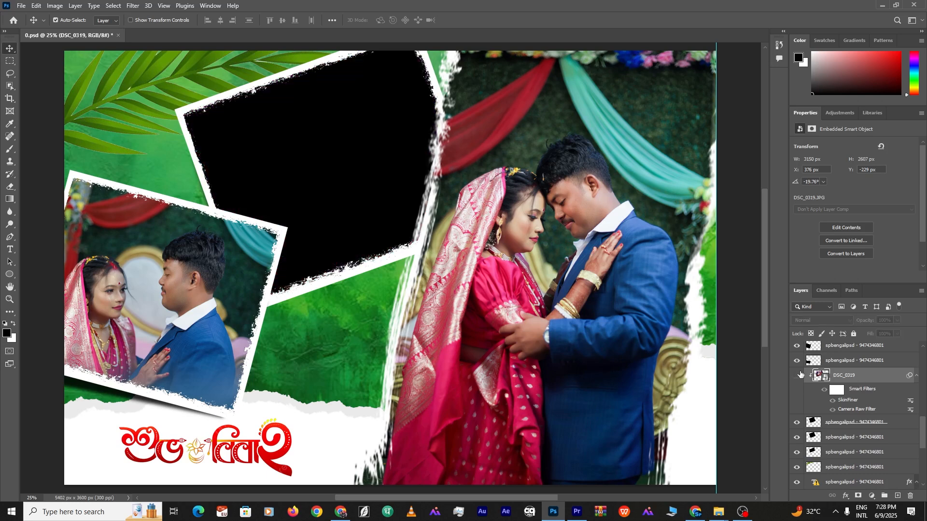
click(797, 375)
scroll(801, 374, up, 2)
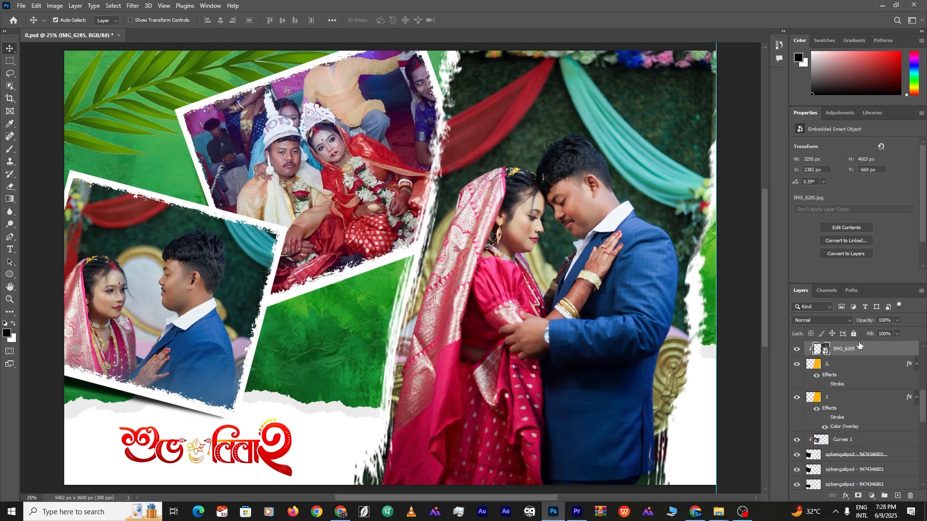
scroll(861, 381, up, 2)
click(797, 410)
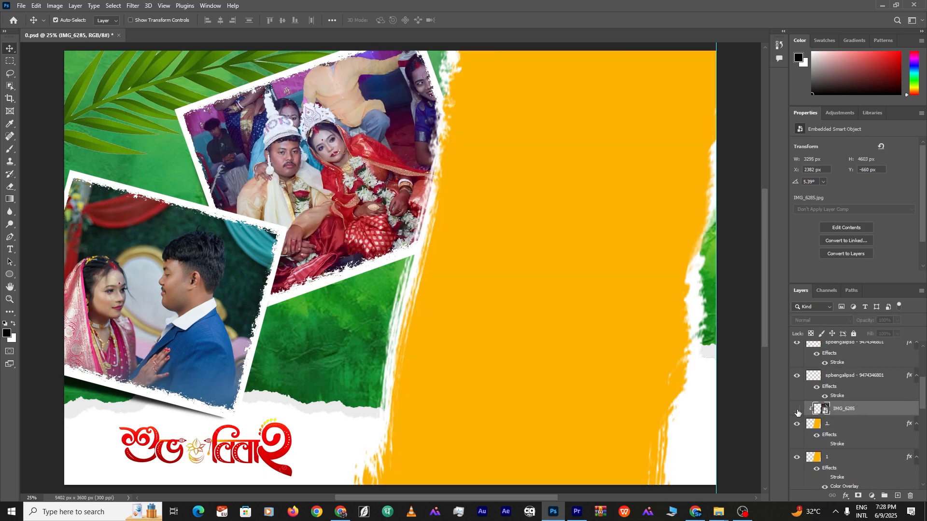
click(797, 410)
click(797, 410)
click(797, 410)
right_click(877, 409)
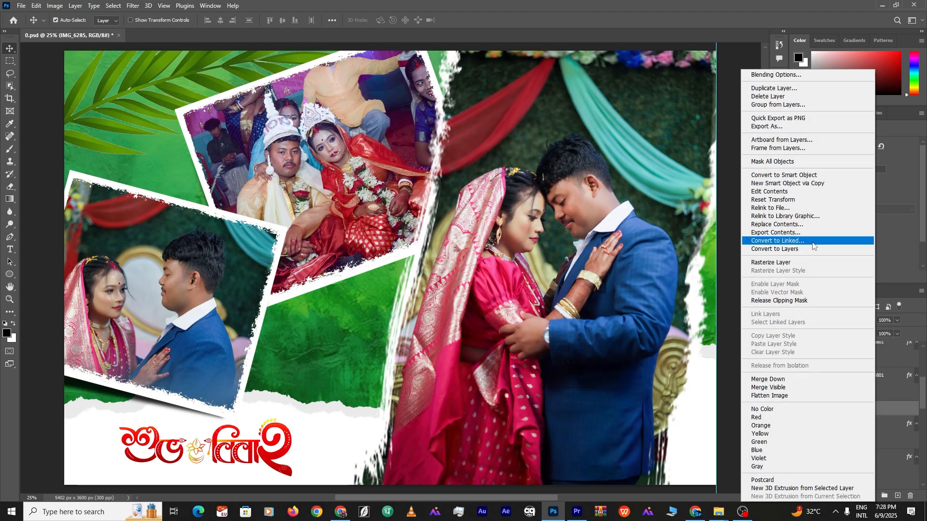
click(785, 175)
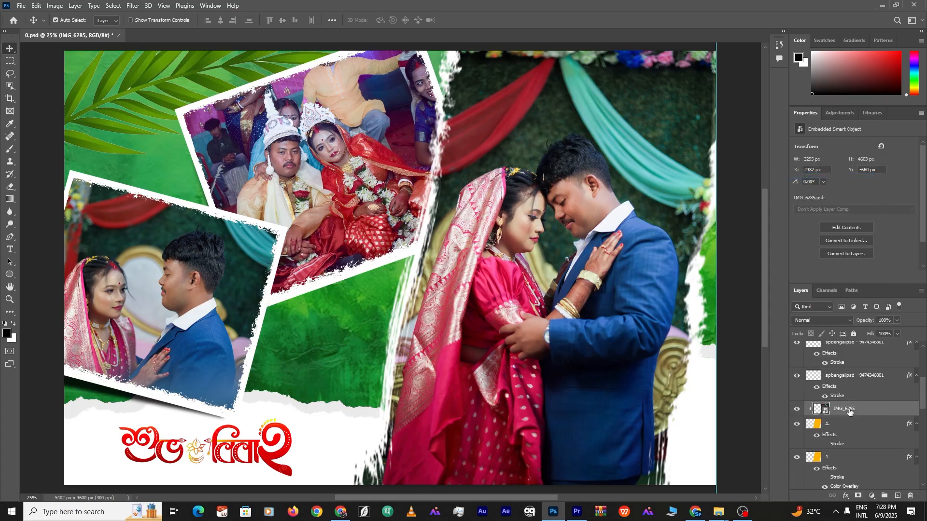
click(797, 425)
click(796, 425)
scroll(840, 378, down, 2)
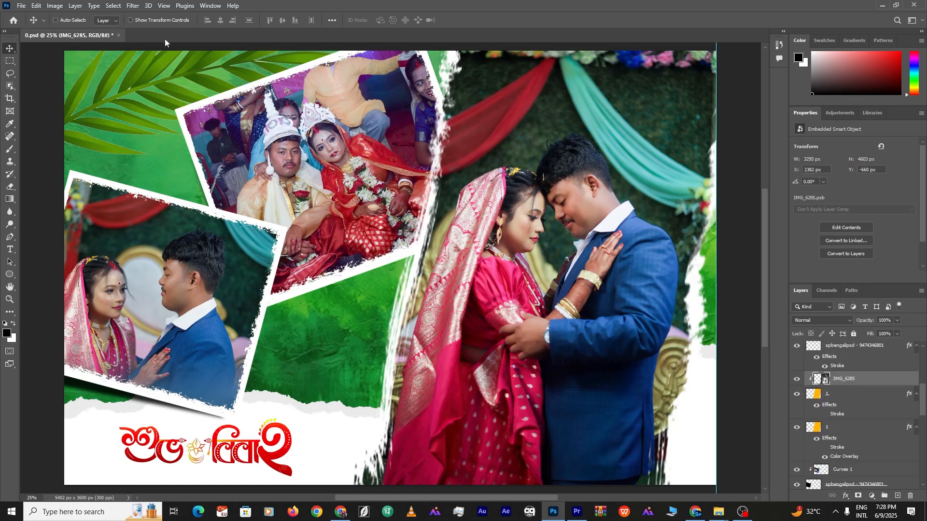
Apply Camera Raw with temperature cooled to -48 then returned near 0, and nudge the photo left
drag(820, 294, 786, 295)
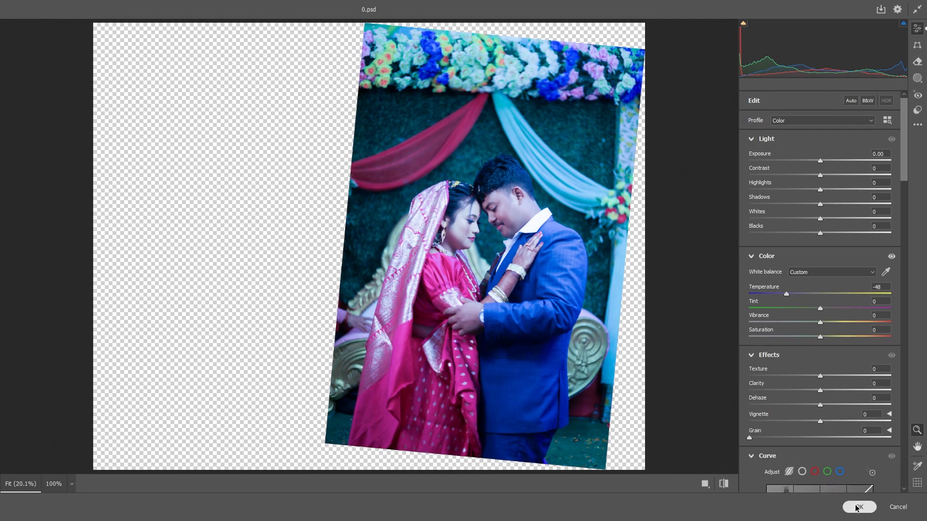
click(859, 507)
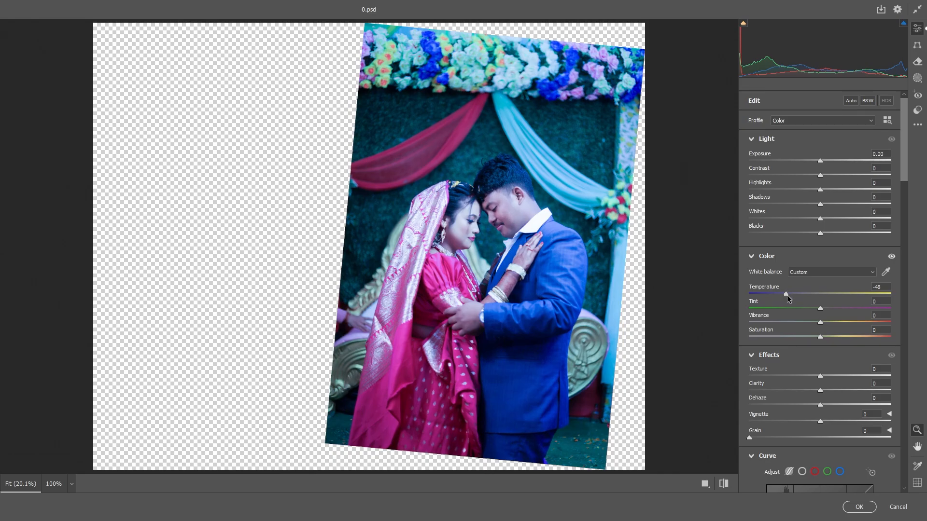
drag(787, 295, 822, 297)
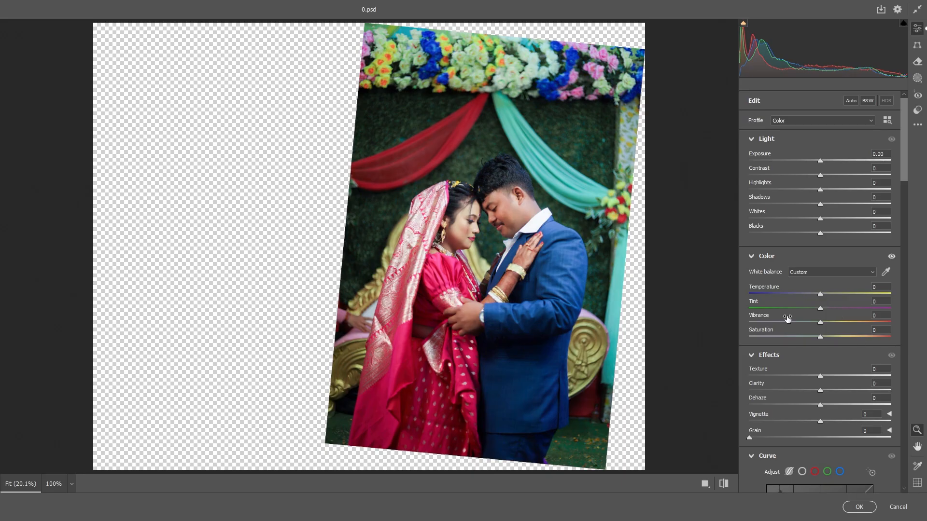
click(859, 507)
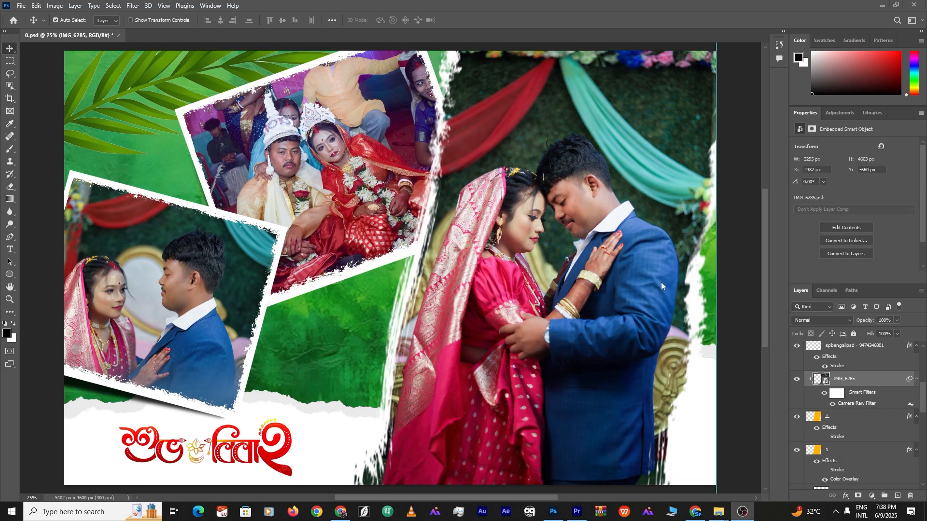
click(634, 248)
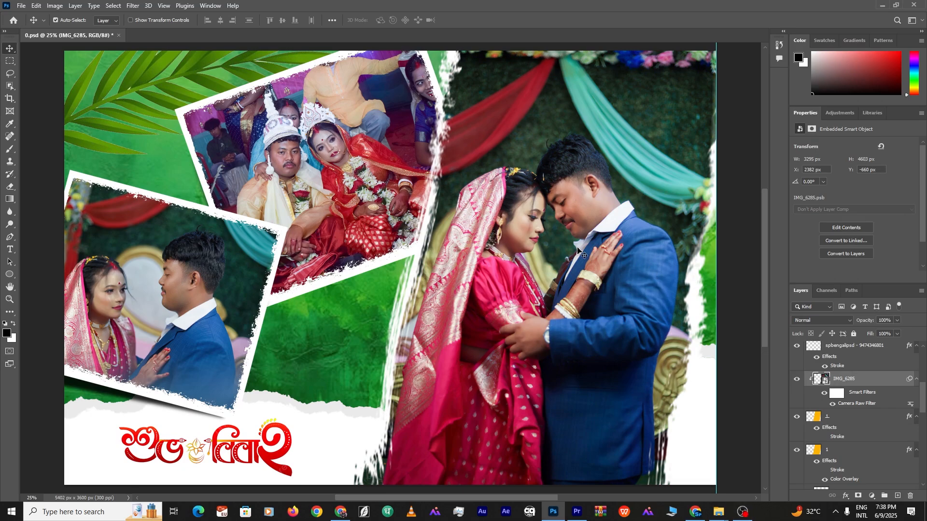
drag(595, 244, 589, 242)
Enlarge the couple photo to about 92% and move it over the right panel
key(ctrl+t)
key(Return)
key(Return)
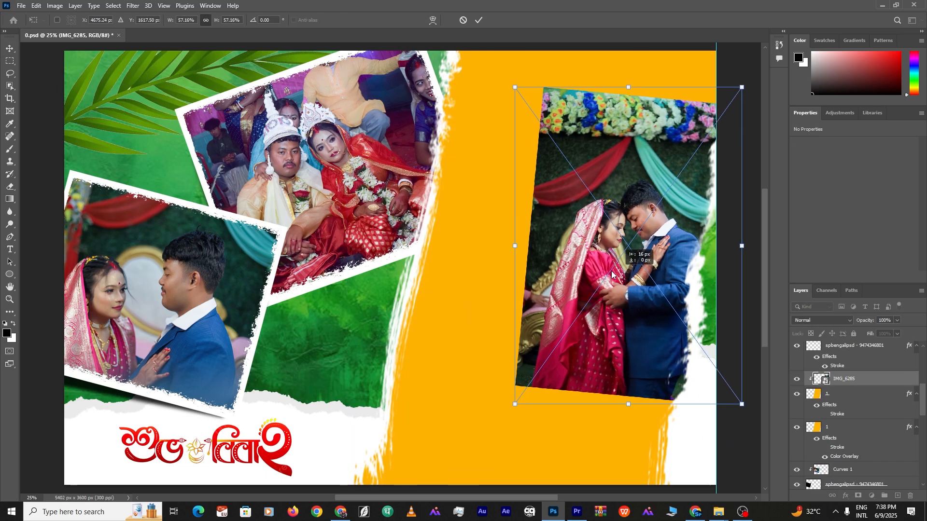
key(ctrl+t)
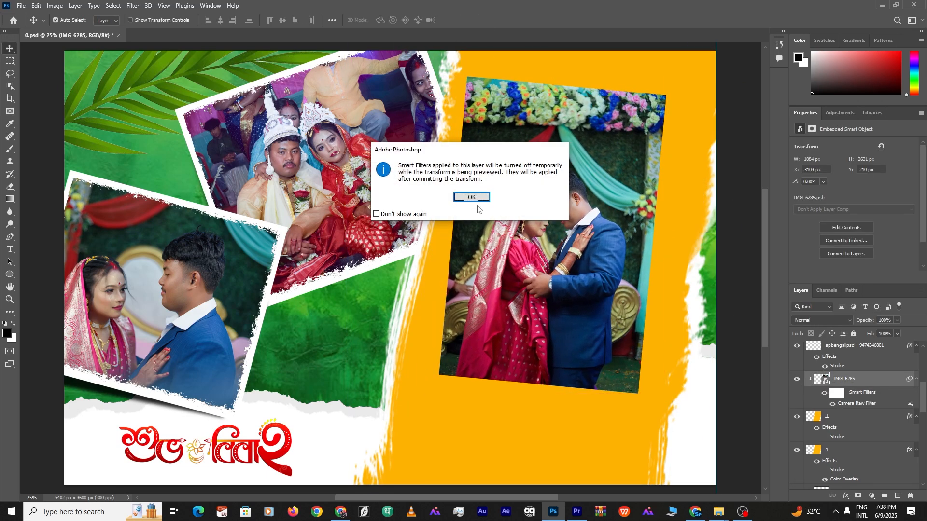
key(Return)
key(ctrl+0)
drag(452, 133, 420, 83)
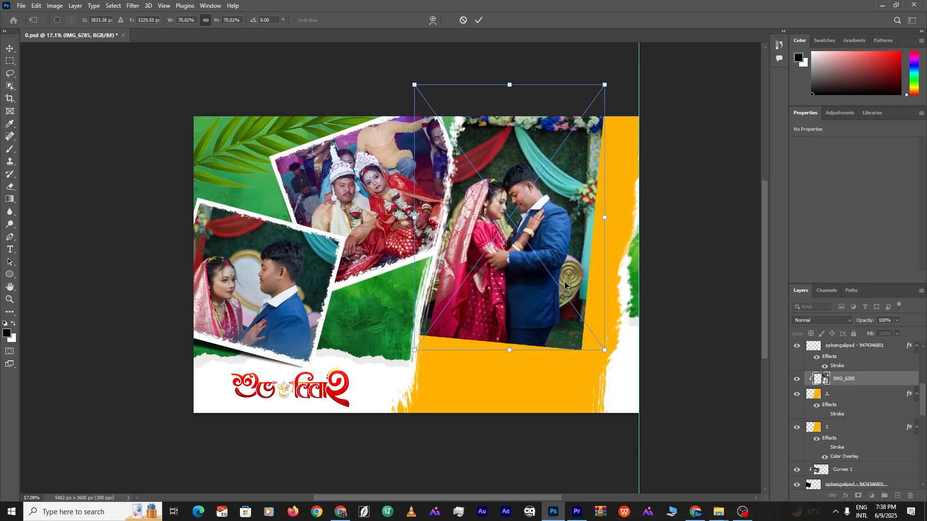
drag(604, 354, 665, 434)
drag(538, 369, 509, 383)
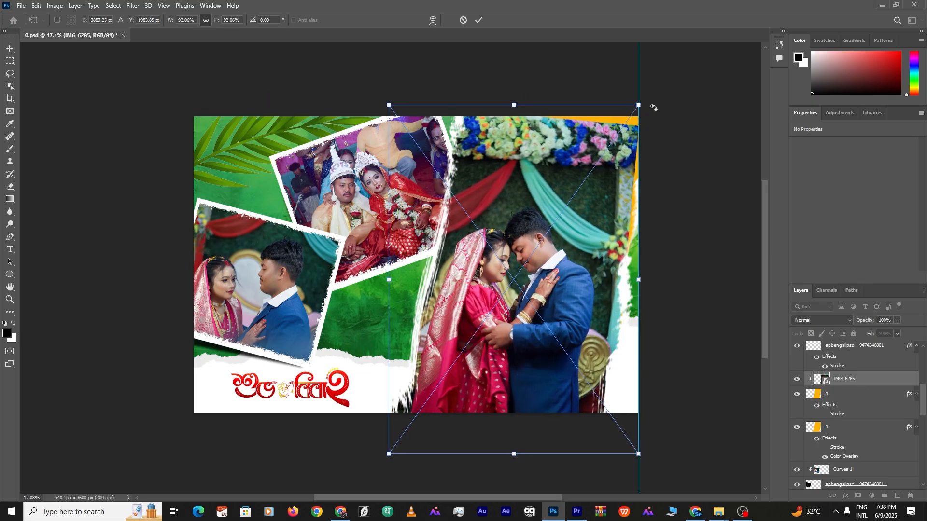
Rotate the photo to 0.16°, align it against the guide, and commit the transform
drag(655, 109, 658, 116)
drag(597, 191, 598, 178)
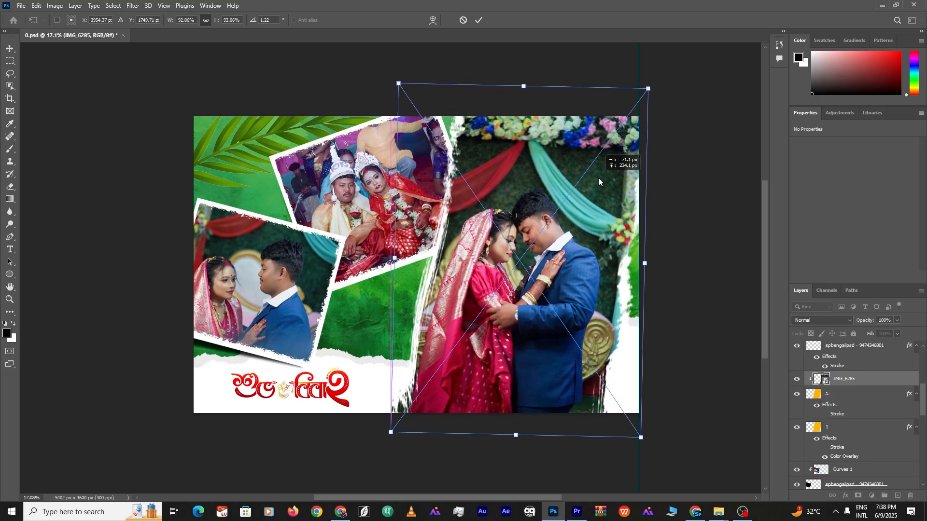
mouse_move(717, 203)
mouse_down()
mouse_move(713, 216)
mouse_move(702, 196)
mouse_move(713, 201)
mouse_up()
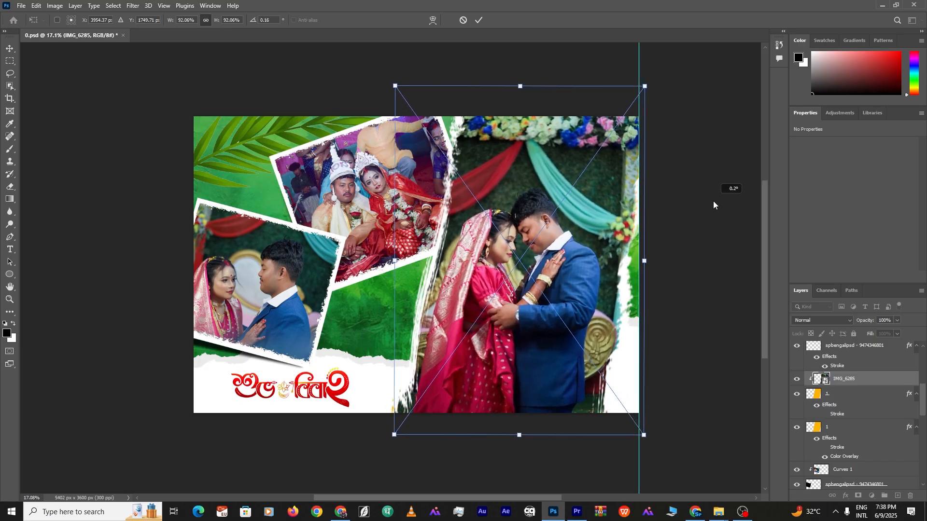
mouse_move(614, 231)
mouse_down()
mouse_move(623, 235)
mouse_move(615, 236)
mouse_up()
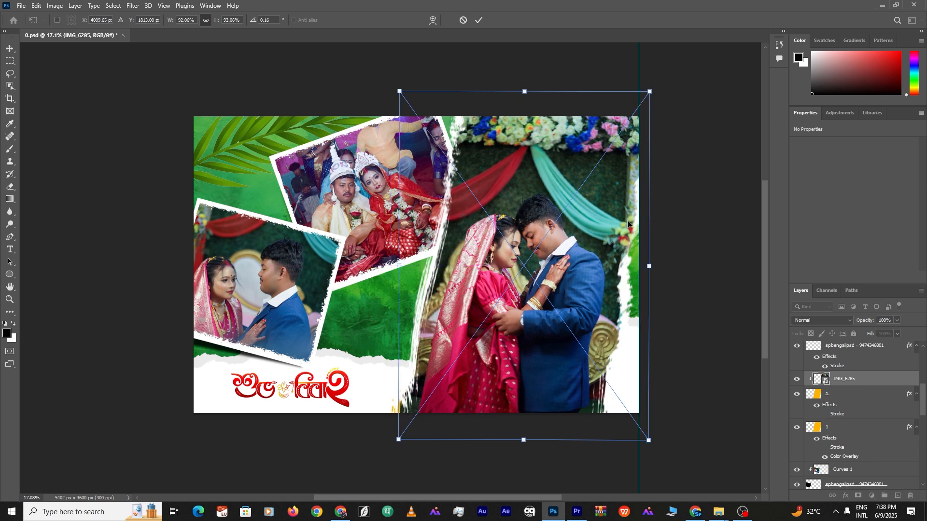
click(479, 20)
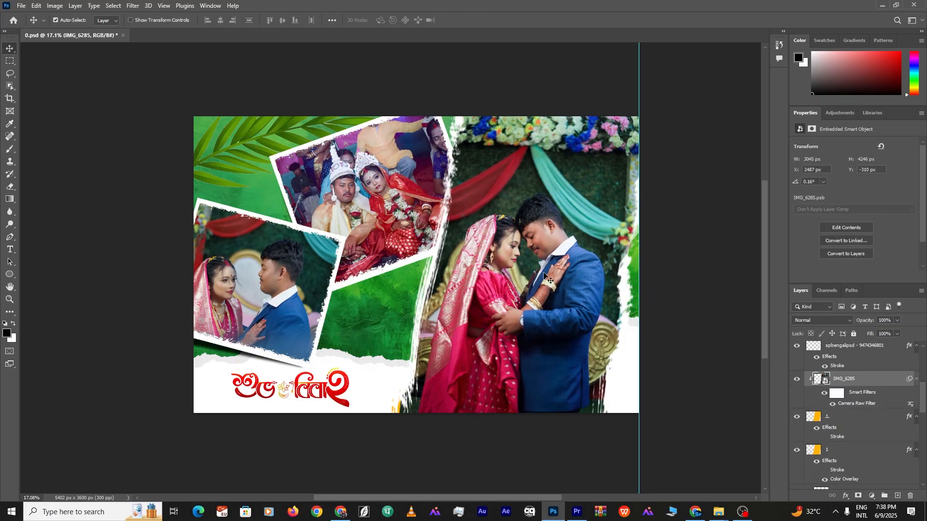
scroll(541, 261, up, 5)
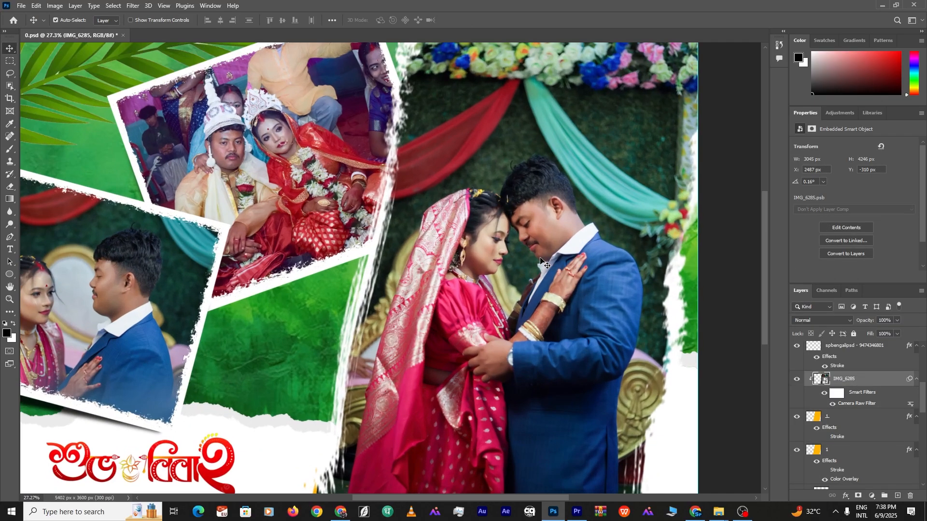
scroll(541, 261, down, 2)
scroll(542, 261, up, 1)
scroll(542, 261, down, 4)
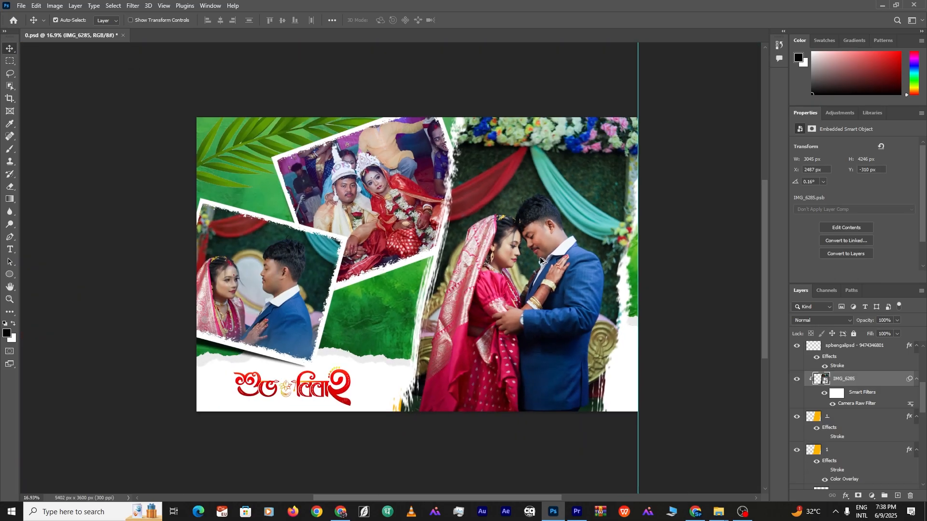
scroll(542, 261, up, 2)
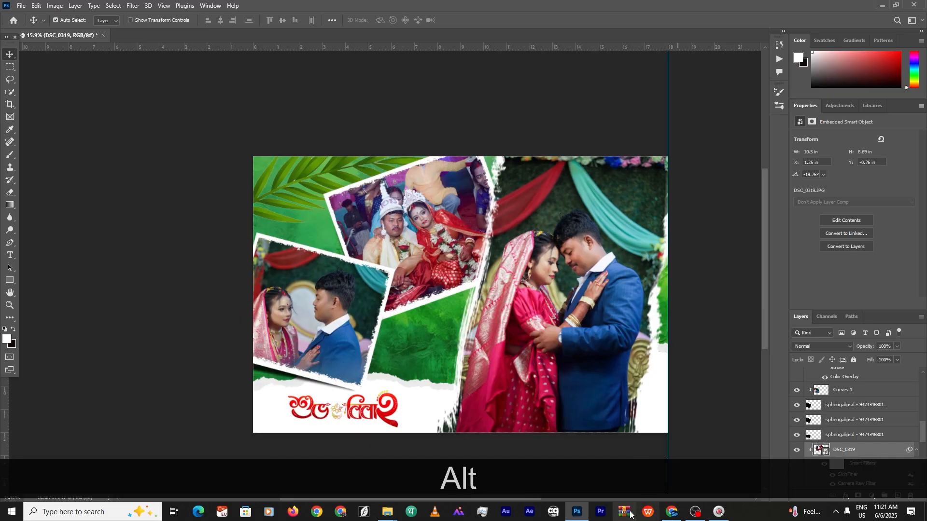
Save the spread over the existing 0.psd, accepting the Photoshop format options
mouse_move(583, 513)
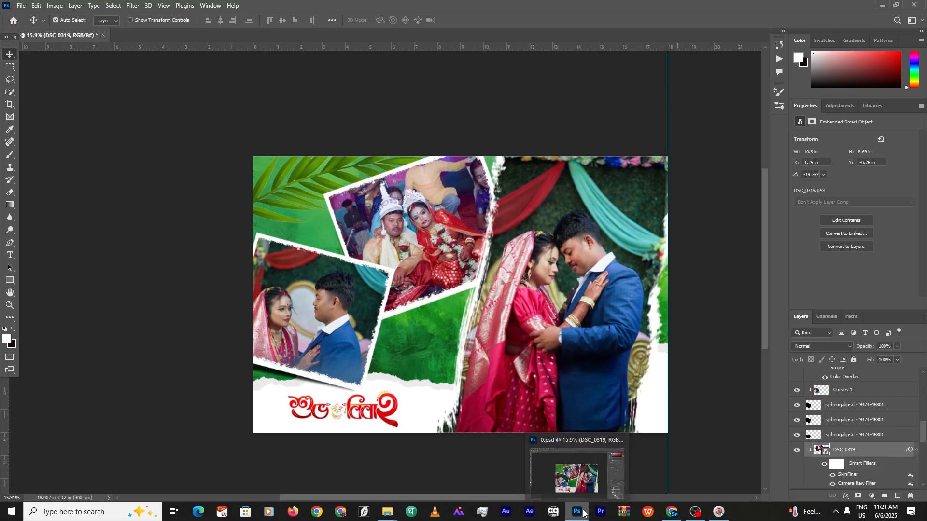
click(21, 5)
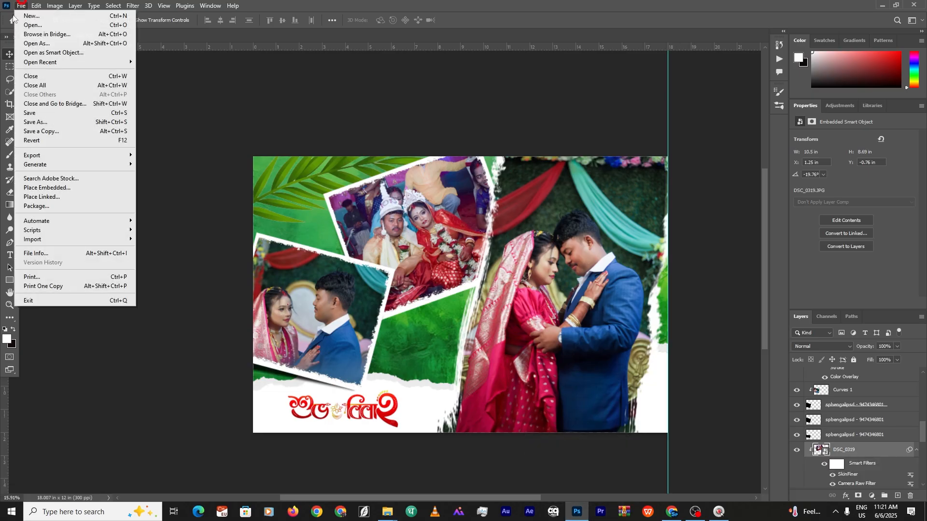
click(32, 131)
mouse_move(164, 420)
mouse_down()
mouse_move(53, 447)
mouse_move(28, 439)
mouse_move(30, 429)
mouse_up()
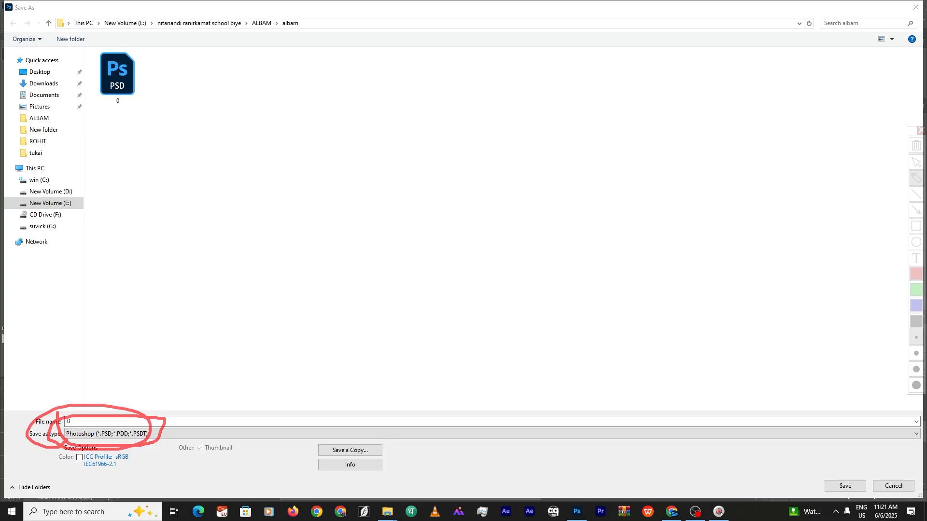
key(y)
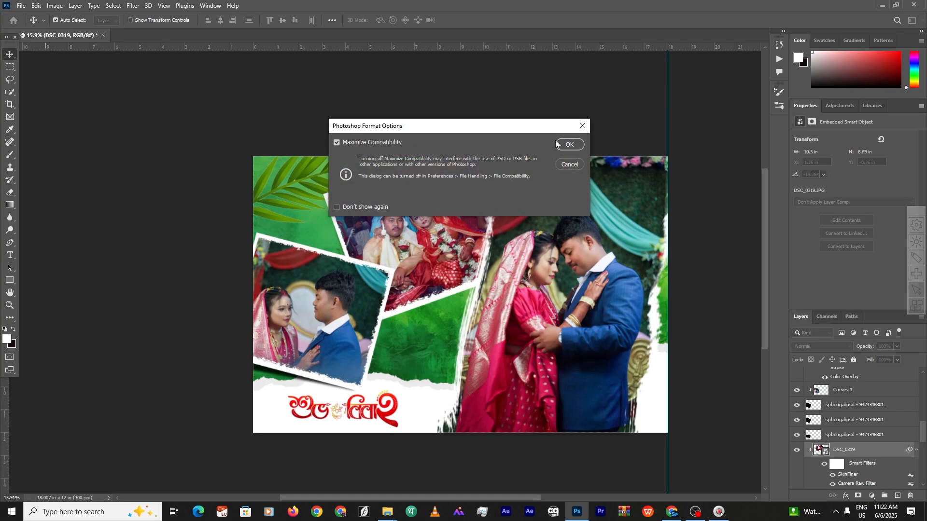
click(555, 141)
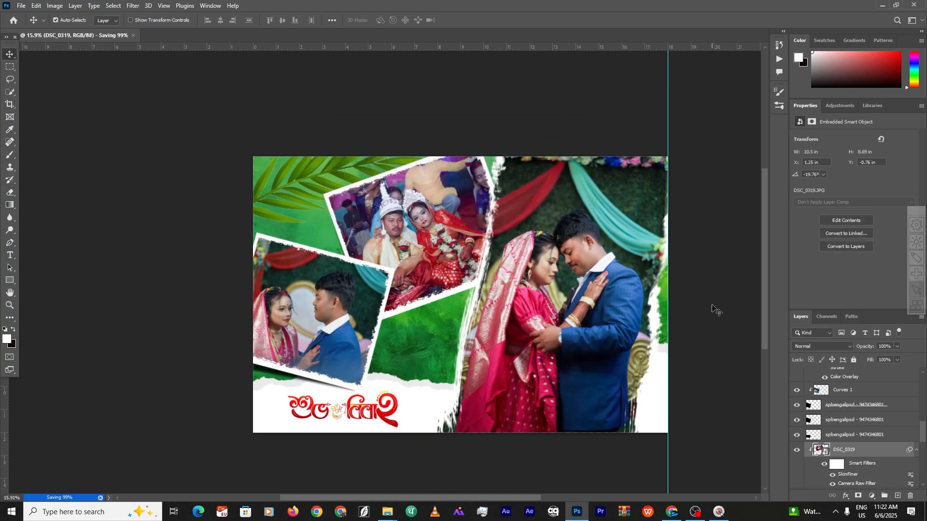
Save a JPEG copy named 0 at maximum quality 12
click(21, 6)
click(44, 130)
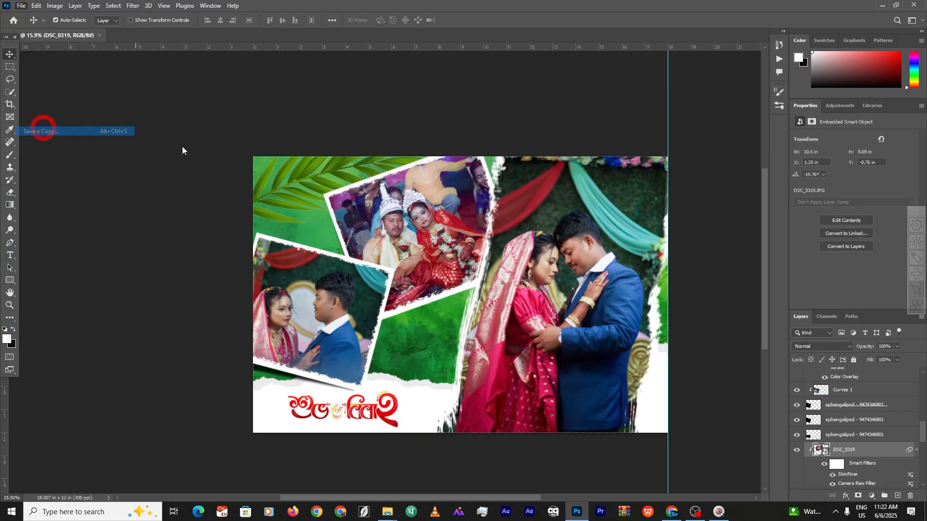
key(BackSpace)
key(BackSpace)
key(BackSpace)
key(BackSpace)
click(155, 420)
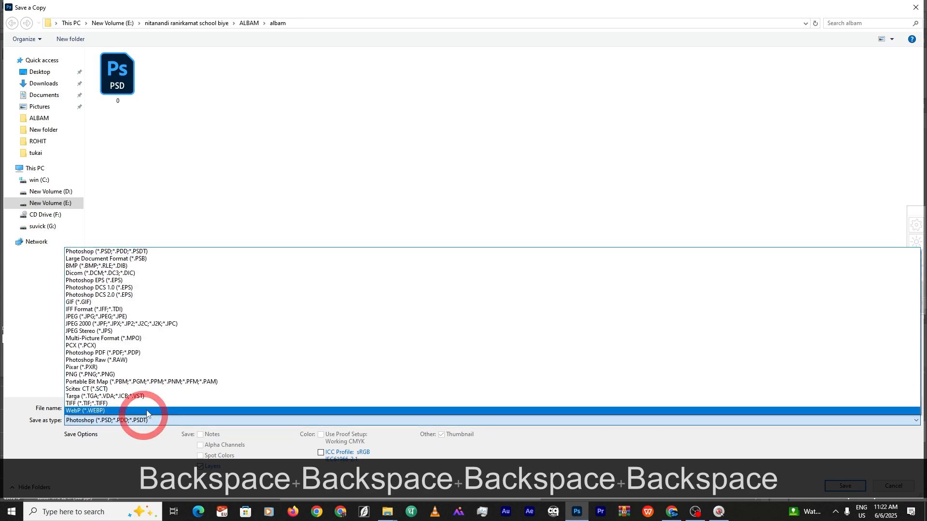
click(140, 317)
click(296, 215)
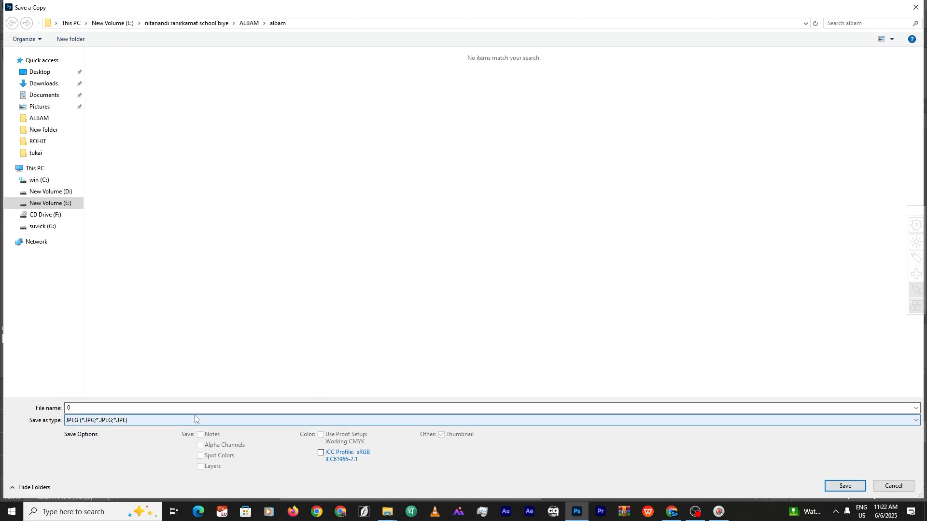
click(836, 486)
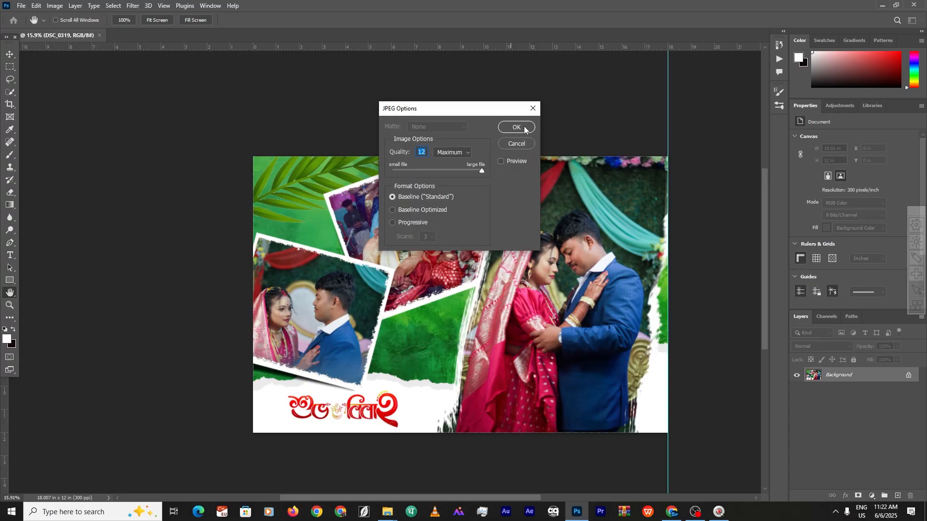
click(516, 127)
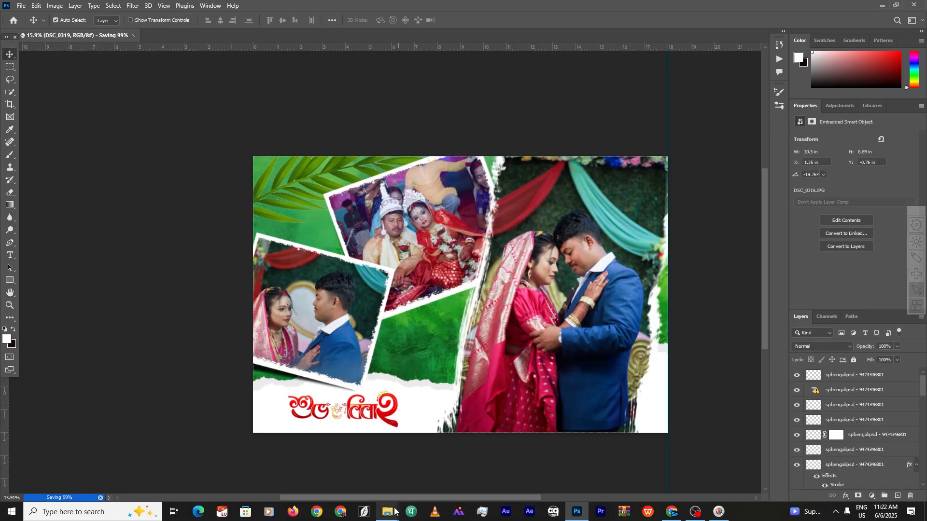
Open 0.jpg from the albam folder in WPS Photos to view the 5402 × 3600 spread
mouse_move(394, 510)
click(429, 449)
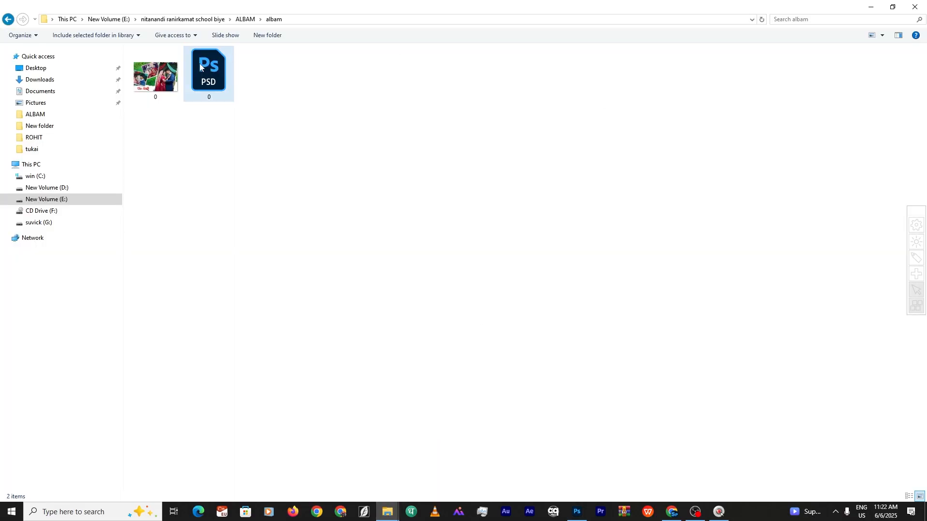
double_click(154, 77)
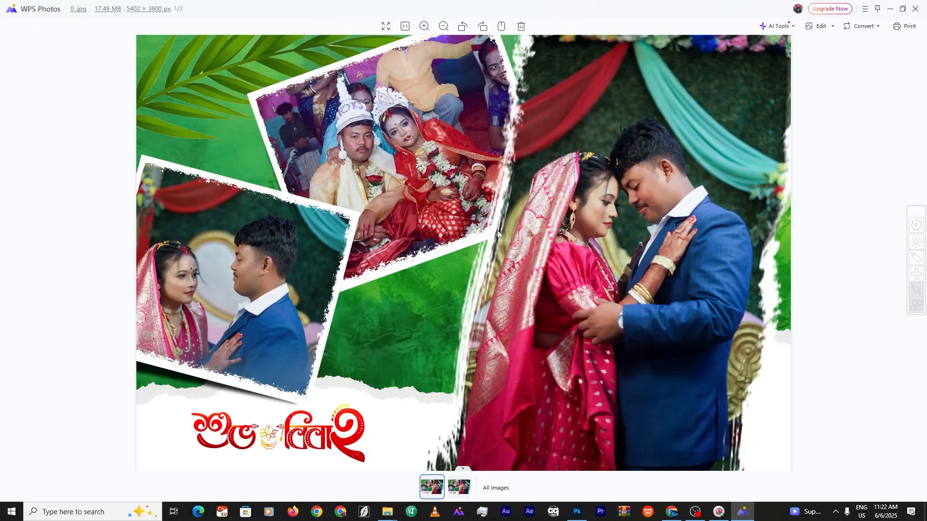
scroll(645, 178, up, 3)
scroll(645, 178, down, 5)
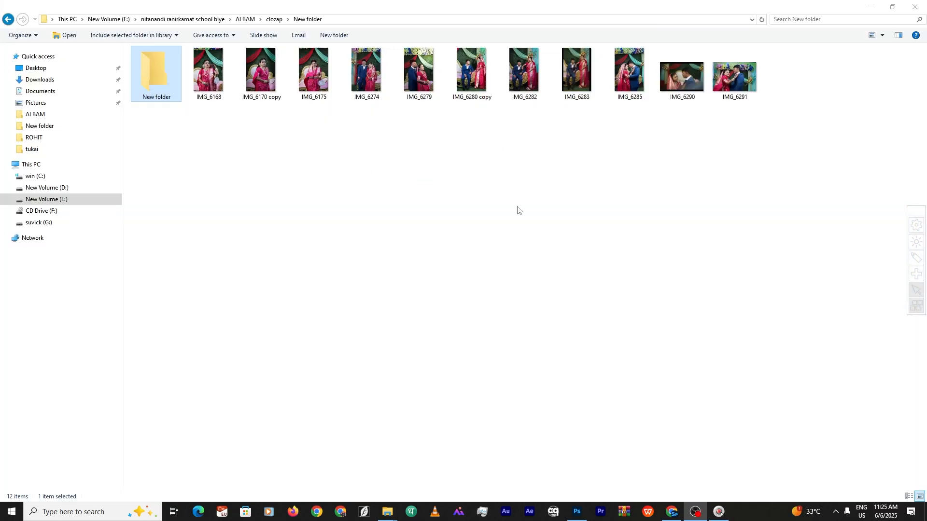
Rename the new folder to usd
right_click(164, 95)
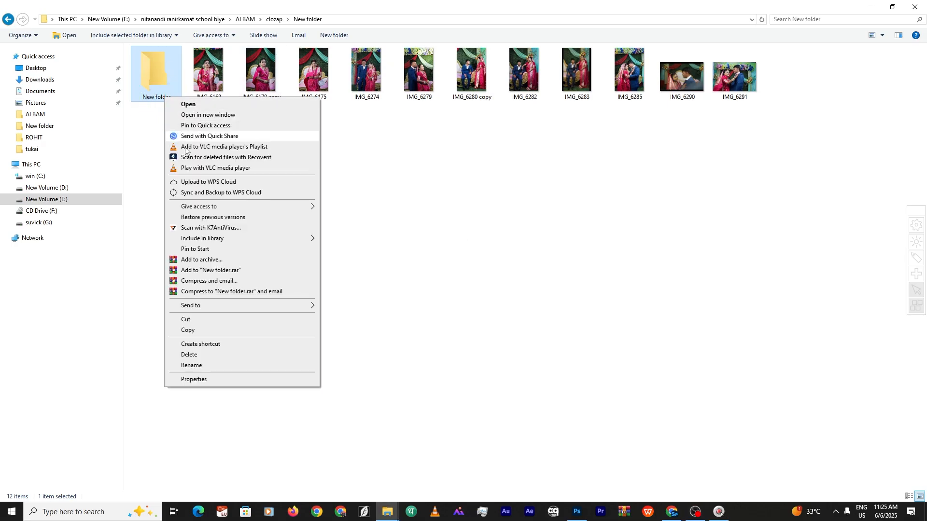
click(199, 368)
key(BackSpace)
key(BackSpace)
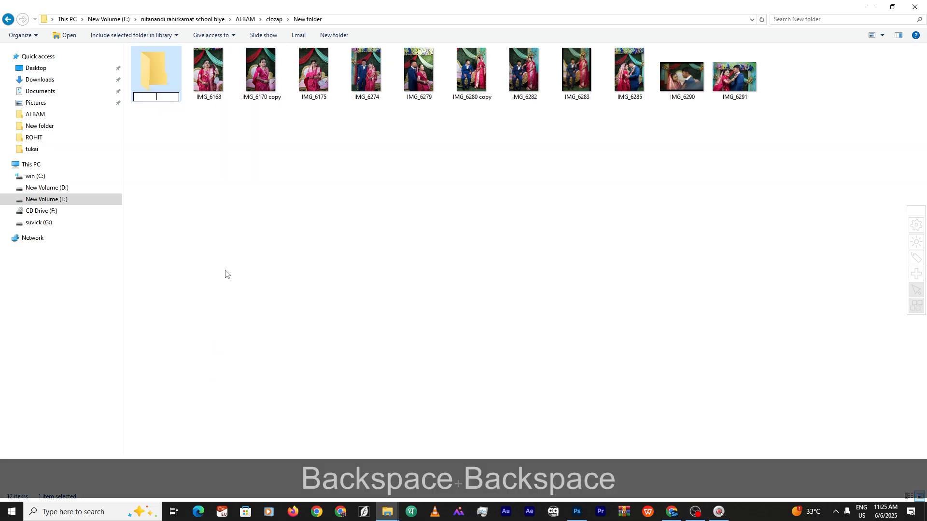
text(usd)
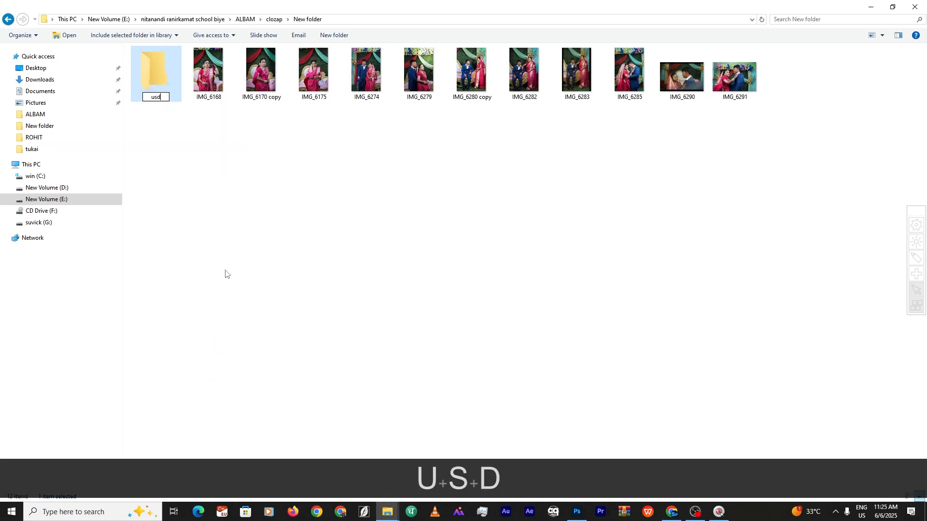
click(224, 268)
Drag the IMG_6290 photo onto the usd folder, then browse through websid logo to albam rs -199
click(156, 79)
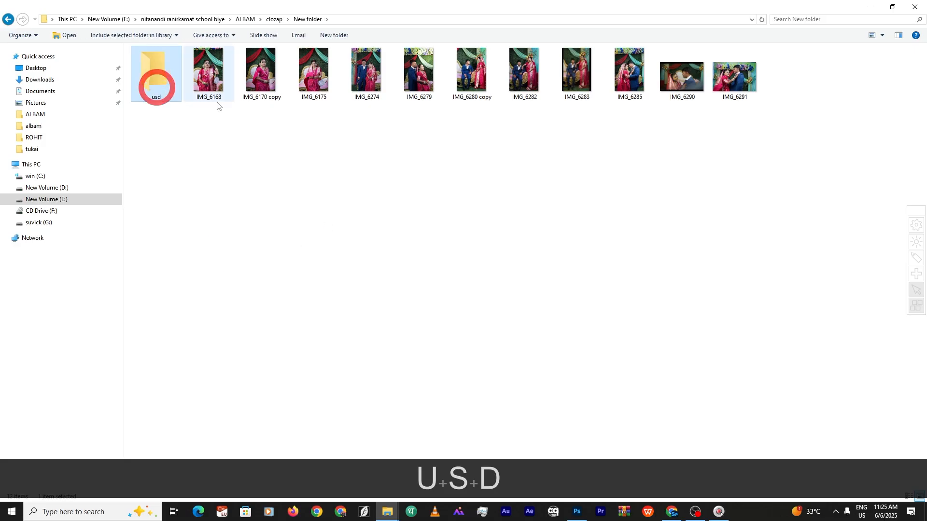
drag(678, 76, 161, 99)
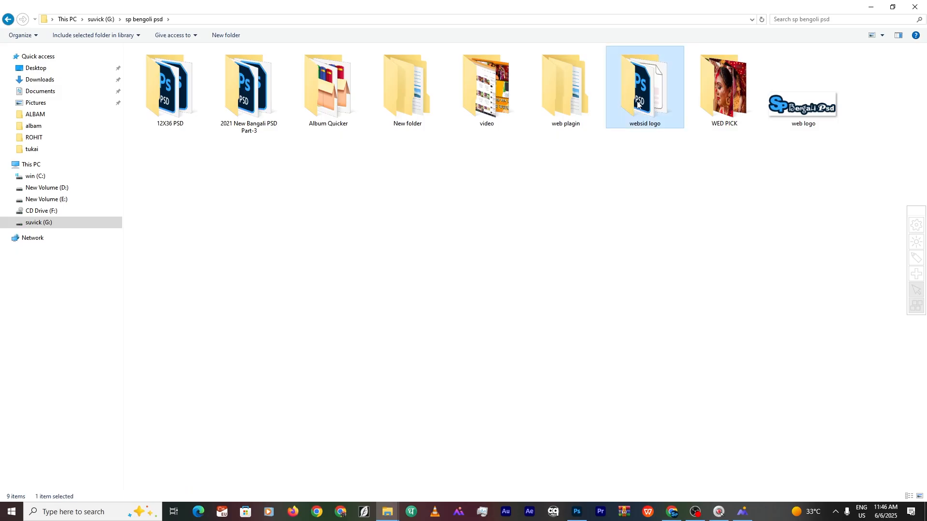
double_click(638, 105)
double_click(167, 86)
Open the sp-199 template folder in extra large icons, then return to albam rs -199
double_click(163, 61)
click(882, 36)
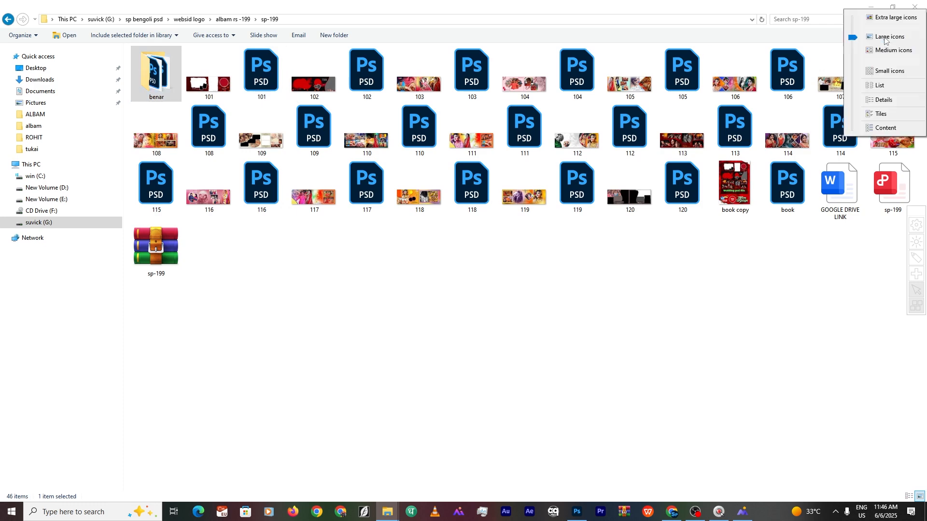
click(895, 18)
scroll(788, 332, down, 10)
scroll(458, 238, up, 2)
scroll(459, 239, up, 5)
click(8, 19)
Open sp199-1's New folder (2) and show its templates as extra large icons
double_click(204, 77)
double_click(198, 73)
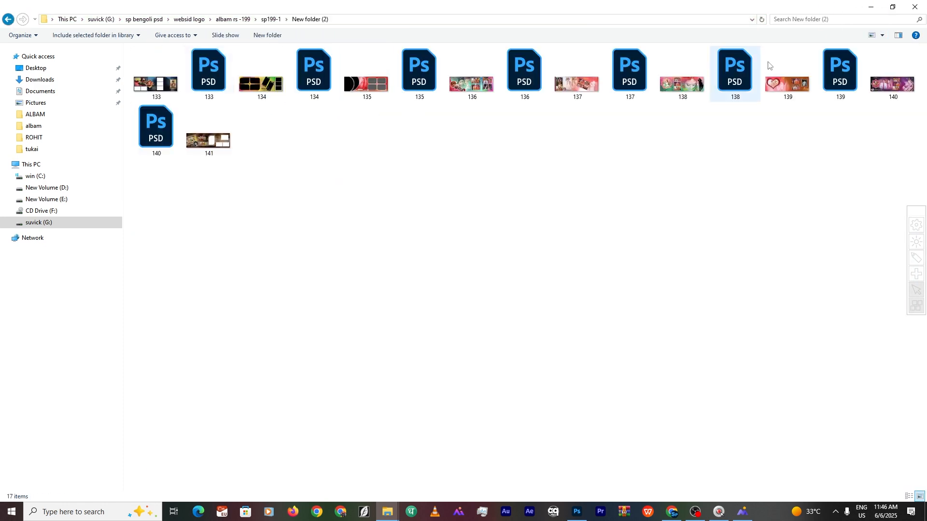
click(882, 35)
click(896, 18)
click(9, 19)
Browse New folder (3) in extra large icons and preview two PSD templates
double_click(147, 83)
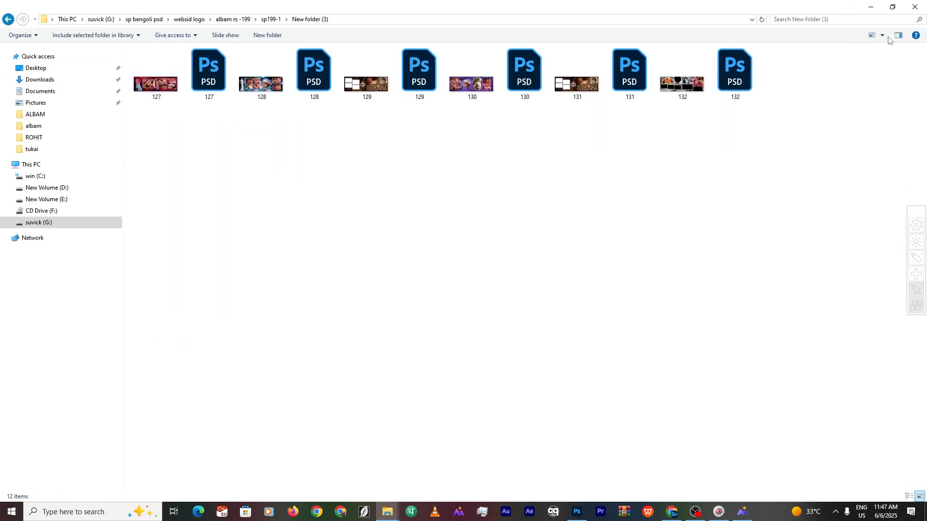
click(882, 35)
click(896, 18)
double_click(742, 283)
click(746, 10)
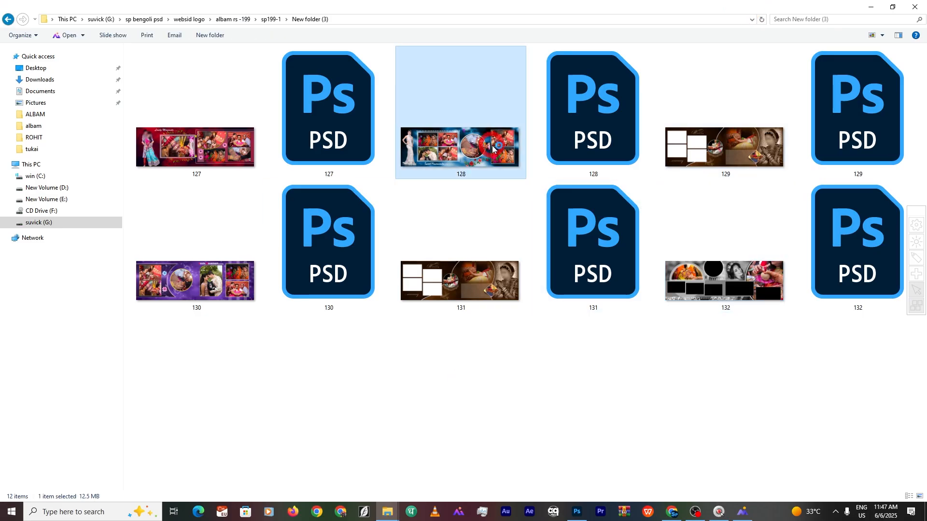
double_click(460, 144)
click(746, 10)
click(8, 20)
click(8, 19)
click(8, 19)
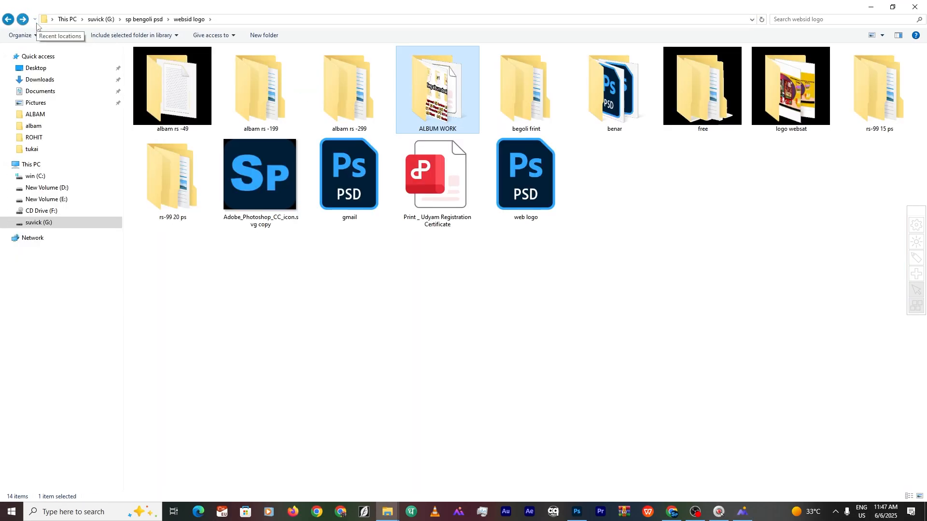
Browse sp bengoli psd's New folder subfolders 6, 01, 3 and covar
click(8, 20)
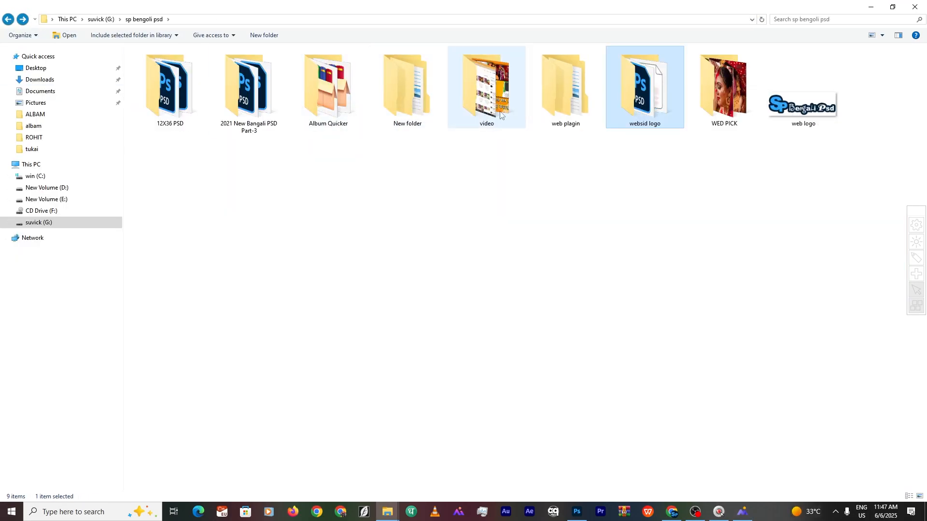
double_click(410, 94)
double_click(165, 64)
double_click(150, 64)
click(8, 19)
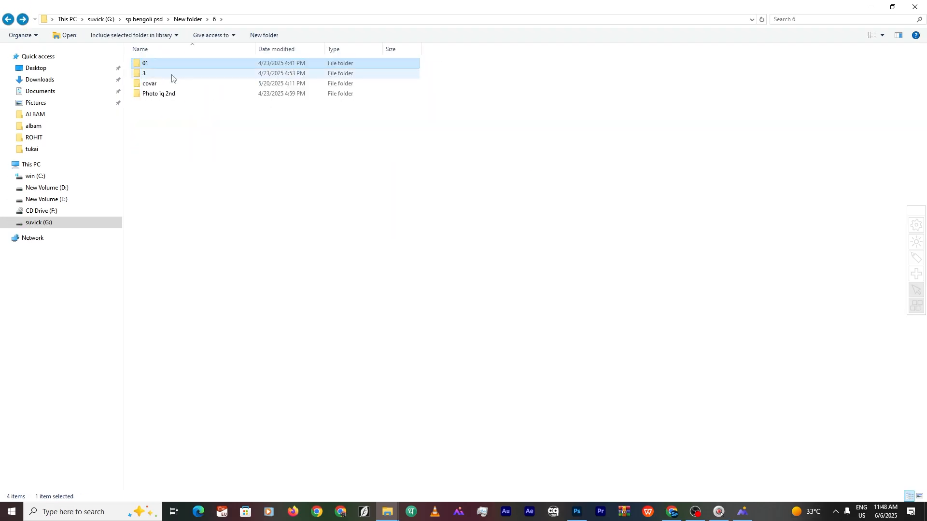
double_click(161, 73)
click(8, 20)
double_click(146, 83)
click(8, 21)
click(9, 21)
click(8, 21)
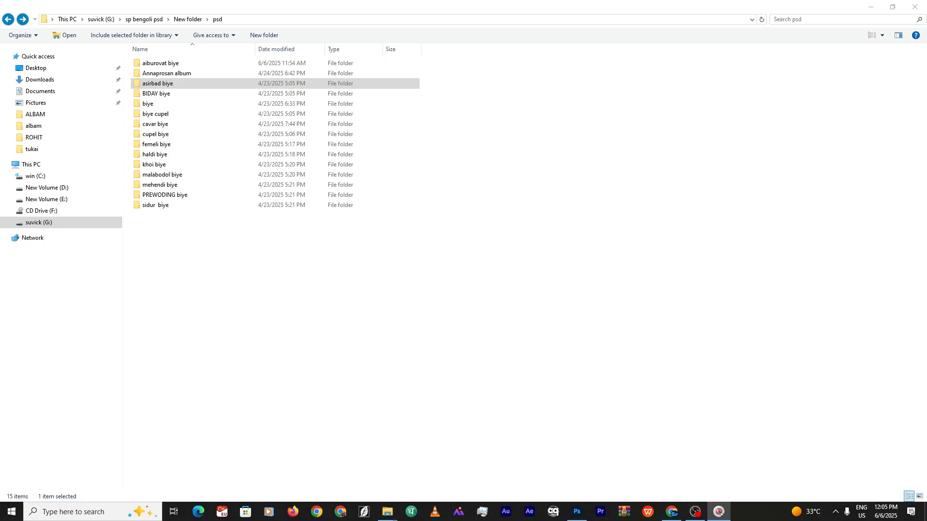
Underline the wedding folders in red, from aiburovat biye to sidur biye, then clear the marks
mouse_move(142, 66)
mouse_down()
mouse_move(196, 67)
mouse_move(158, 82)
mouse_move(193, 75)
mouse_up()
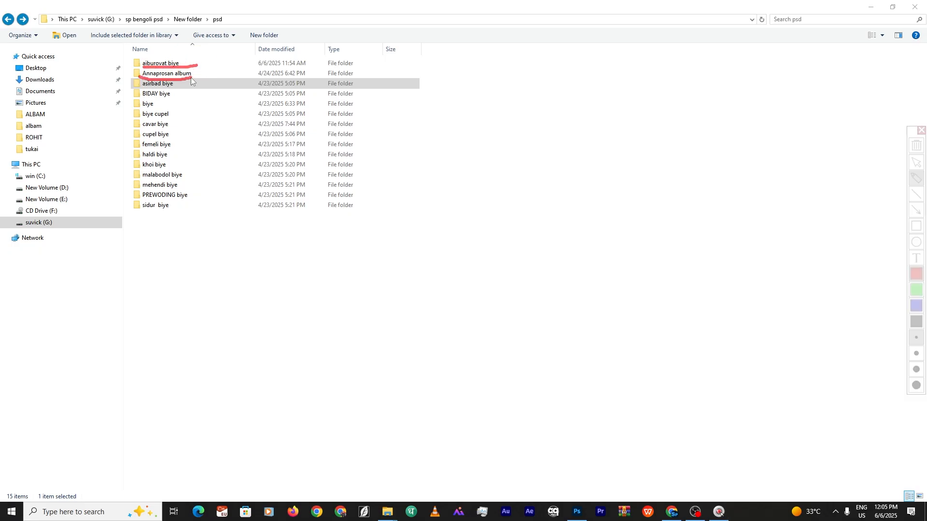
mouse_move(141, 90)
mouse_down()
mouse_move(174, 85)
mouse_move(155, 98)
mouse_move(173, 98)
mouse_move(144, 106)
mouse_move(179, 106)
mouse_up()
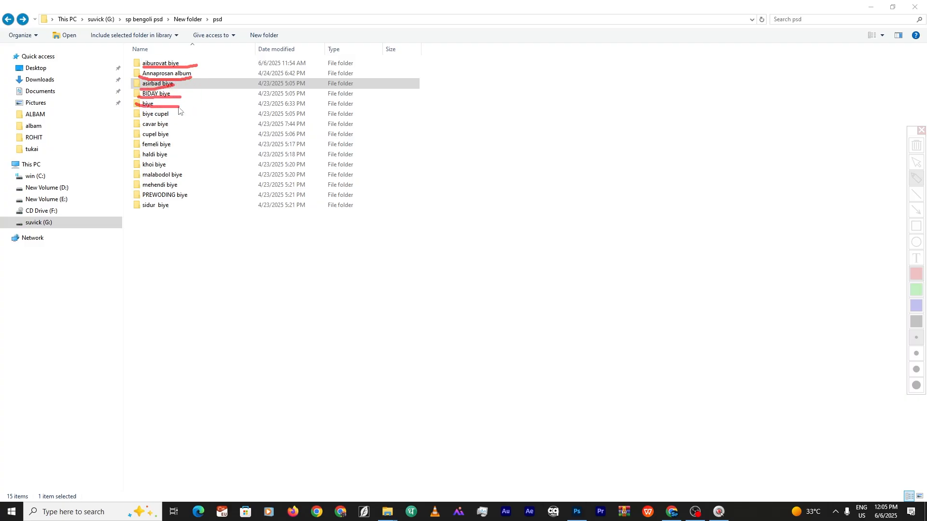
mouse_move(127, 121)
mouse_down()
mouse_move(182, 116)
mouse_move(160, 128)
mouse_move(184, 129)
mouse_up()
drag(133, 143, 181, 141)
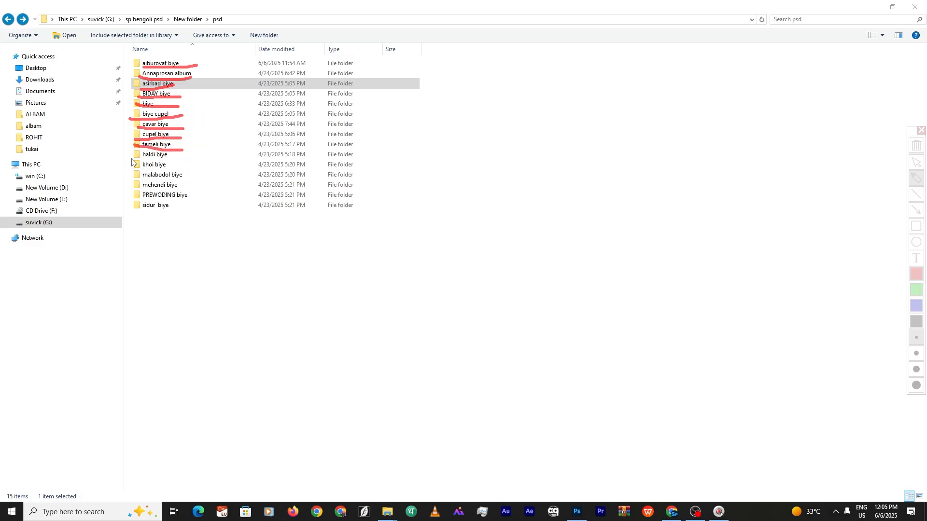
mouse_move(132, 160)
mouse_down()
mouse_move(179, 156)
mouse_move(159, 171)
mouse_move(177, 166)
mouse_move(166, 179)
mouse_move(201, 179)
mouse_up()
drag(130, 191, 202, 188)
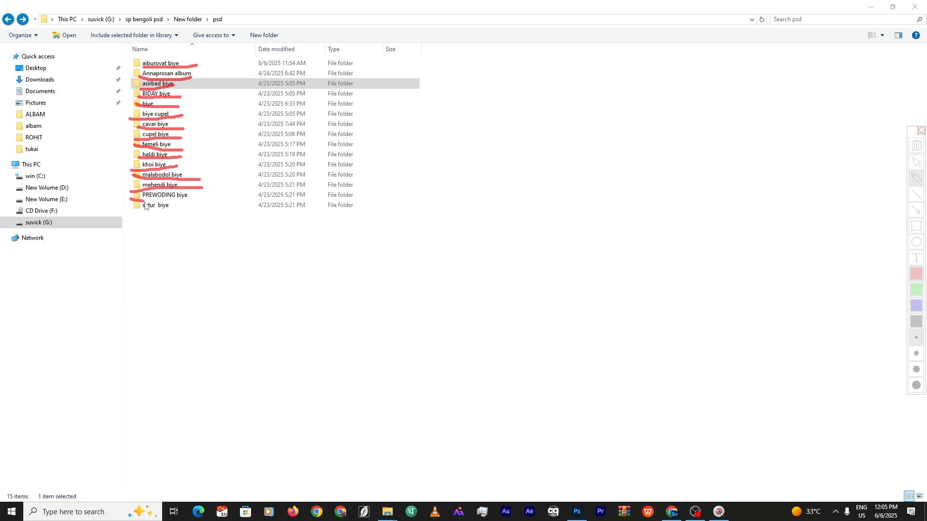
drag(144, 203, 203, 202)
drag(138, 213, 237, 203)
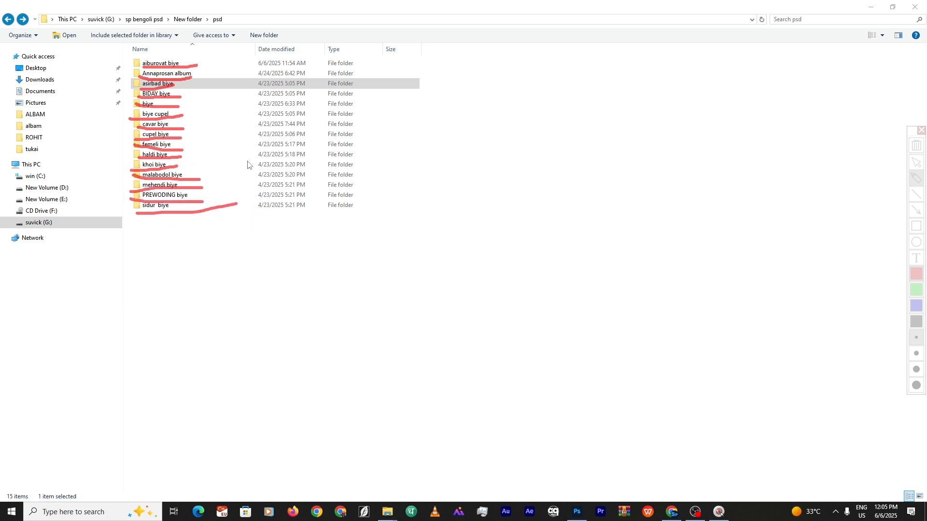
click(920, 130)
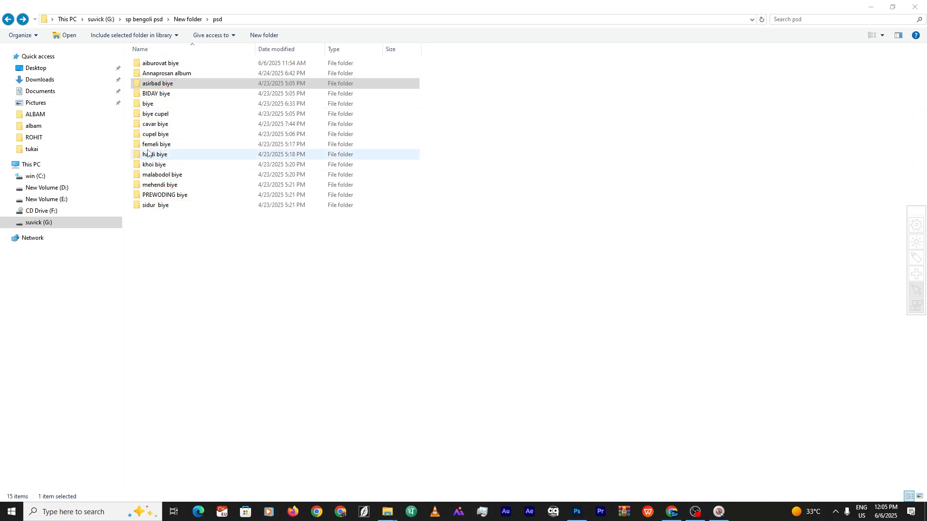
Look inside aiburovat biye, select Thumbs, and underline aiburovat biye in red
double_click(160, 63)
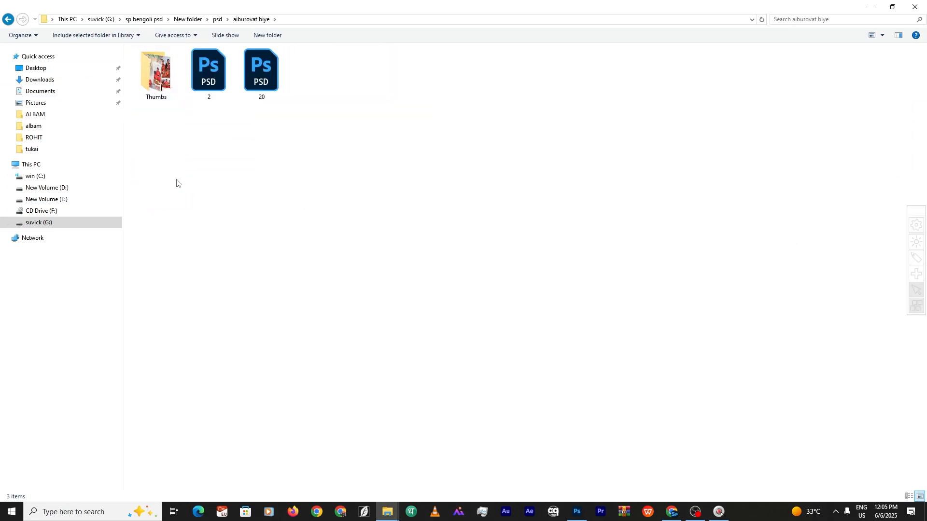
click(152, 82)
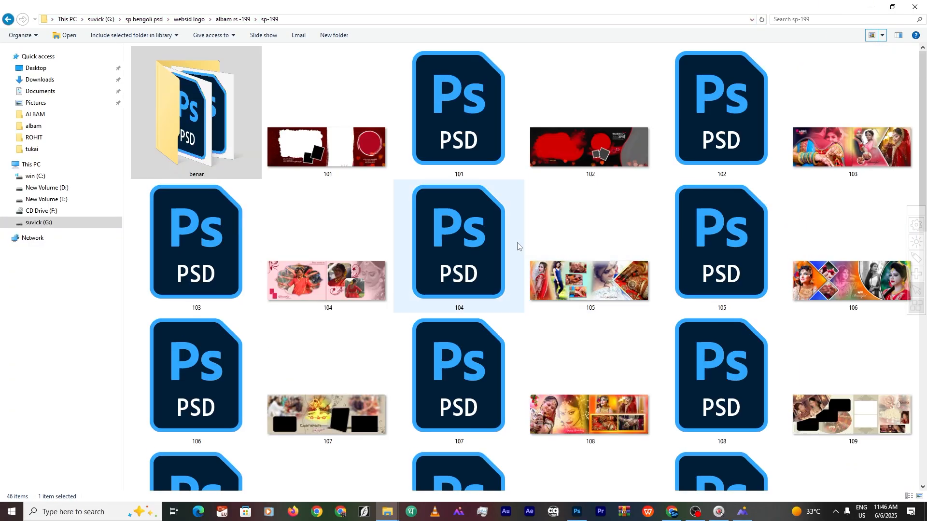
drag(143, 67, 197, 66)
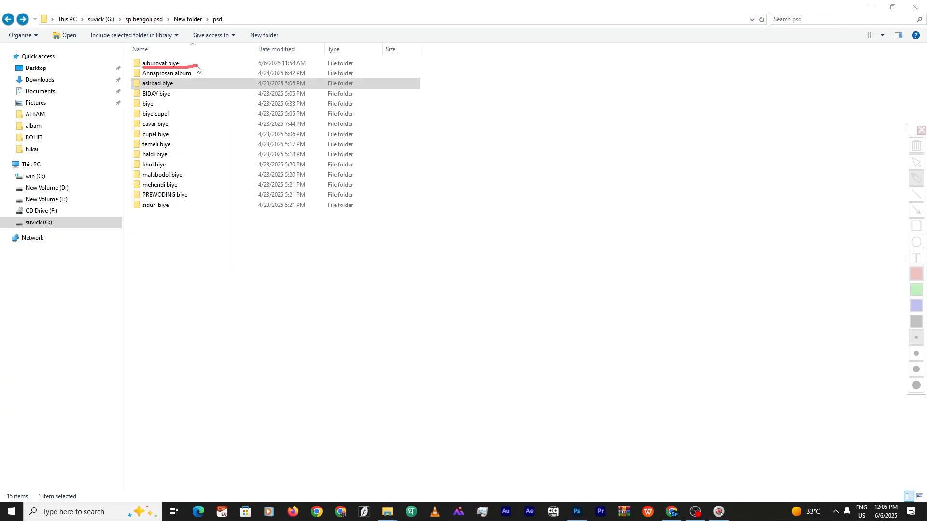
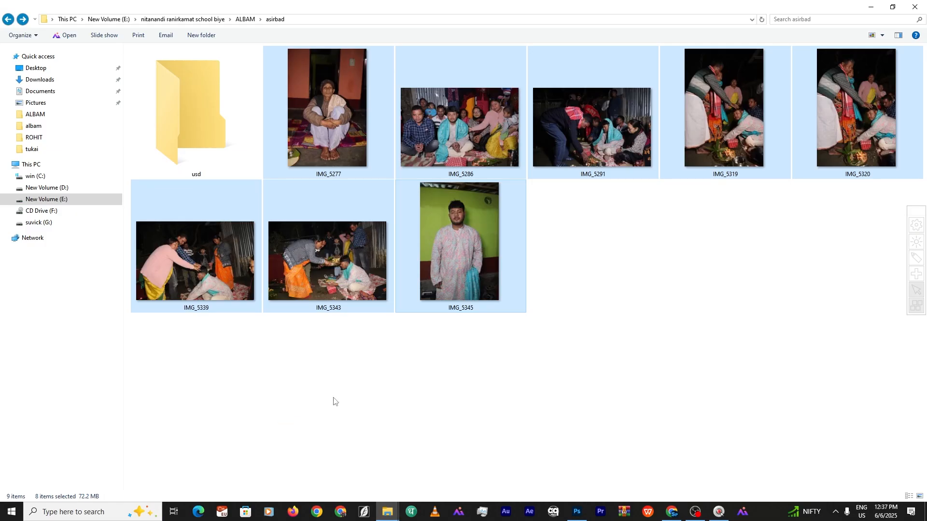
Drag the IMG_5345 portrait into the Photoshop spread and check the save-format list
click(445, 239)
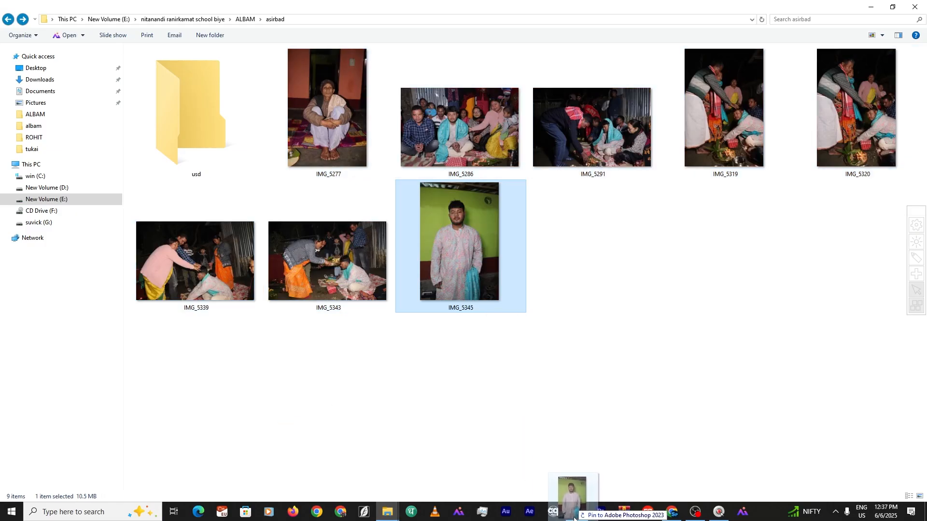
drag(574, 518, 579, 511)
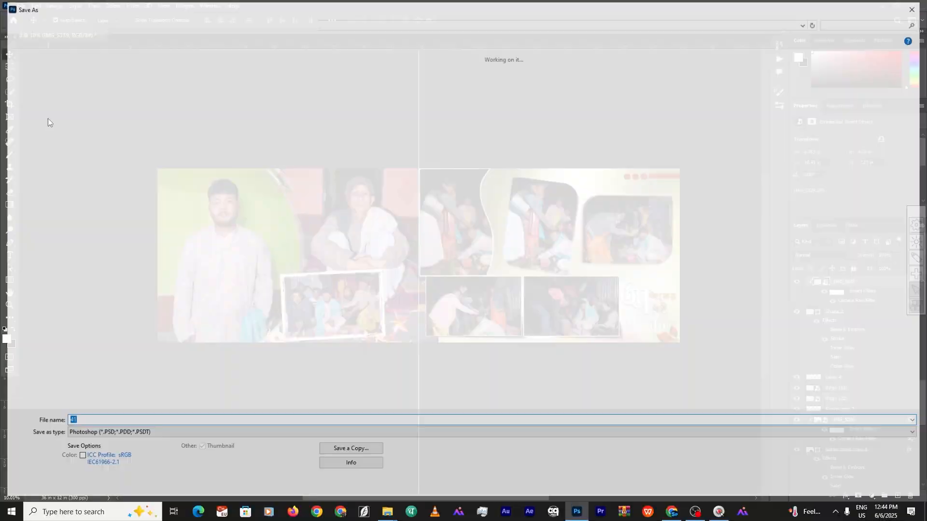
click(155, 434)
click(155, 435)
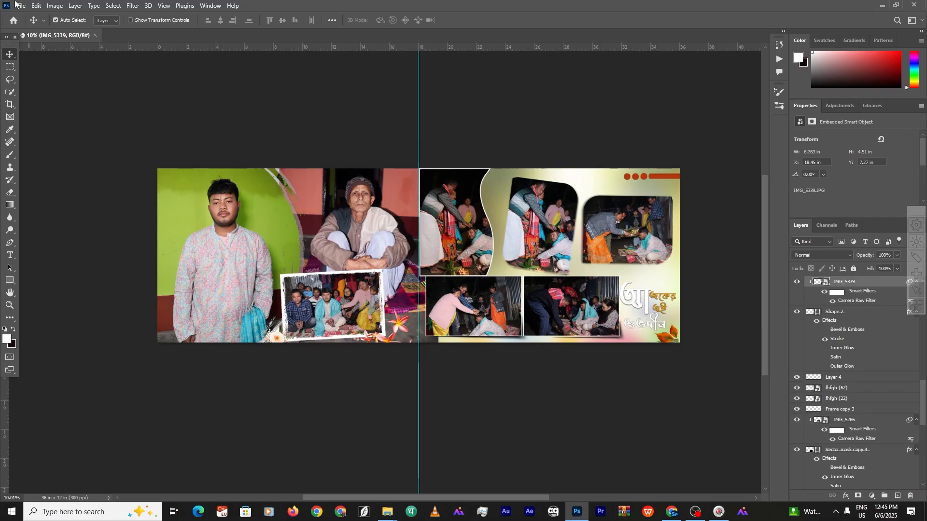
Save a JPEG copy of the spread named 1, without 'copy', at Quality 12 Maximum
click(18, 6)
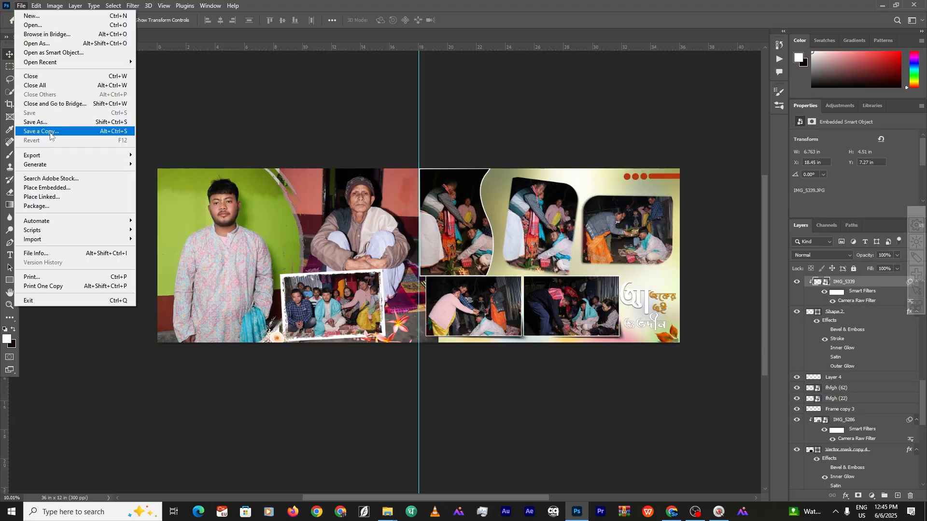
click(46, 127)
click(114, 421)
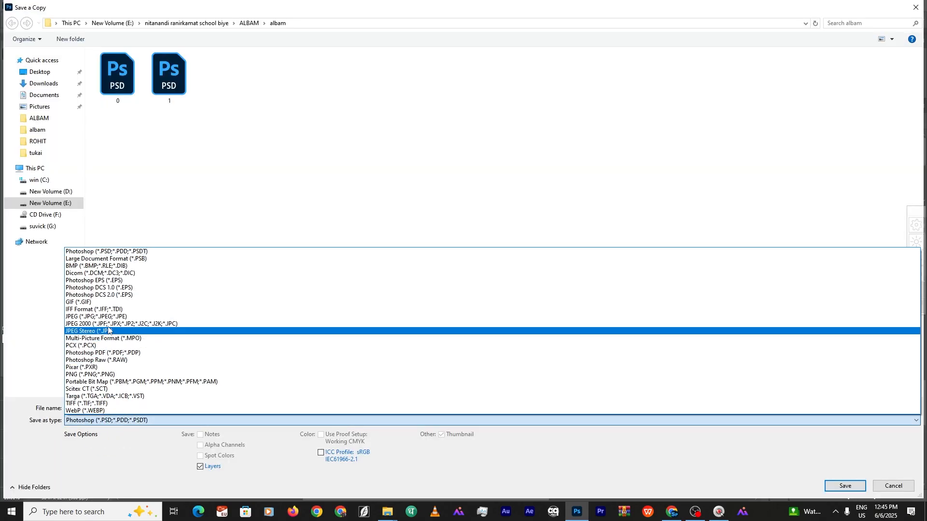
click(329, 332)
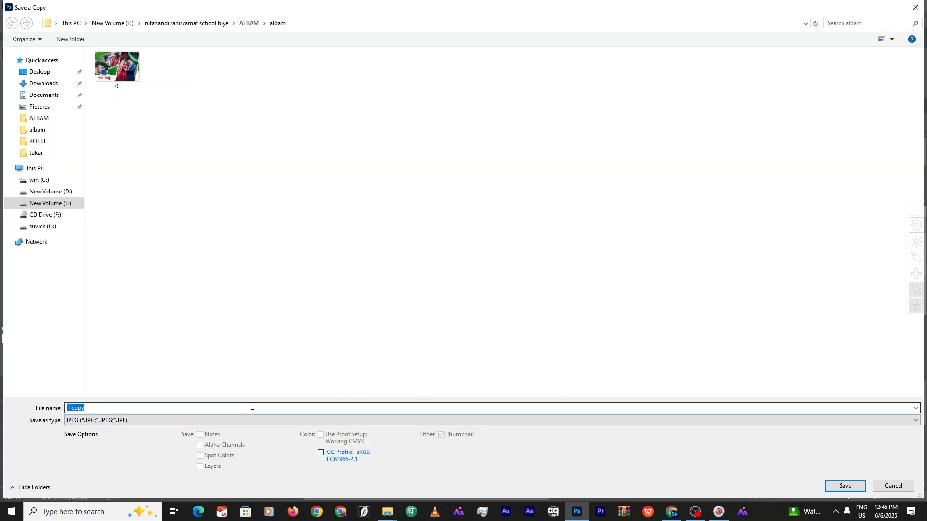
key(BackSpace)
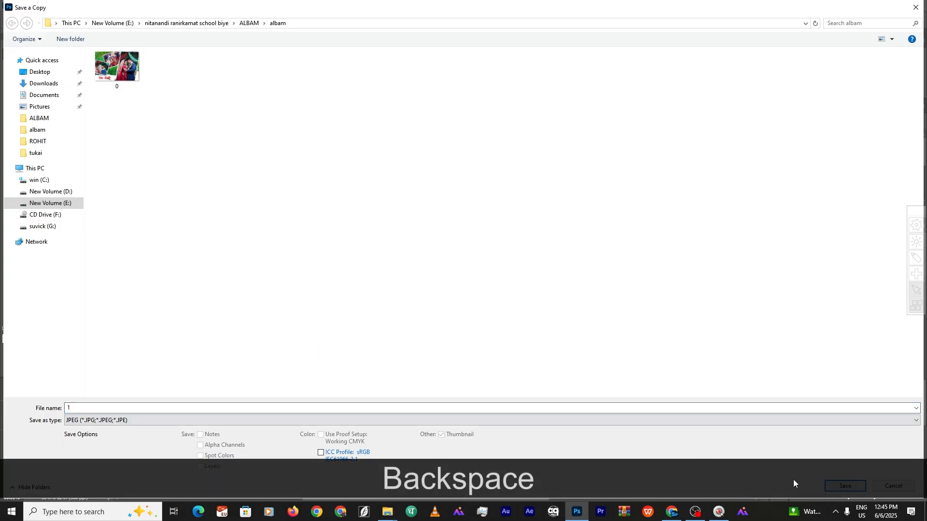
click(842, 487)
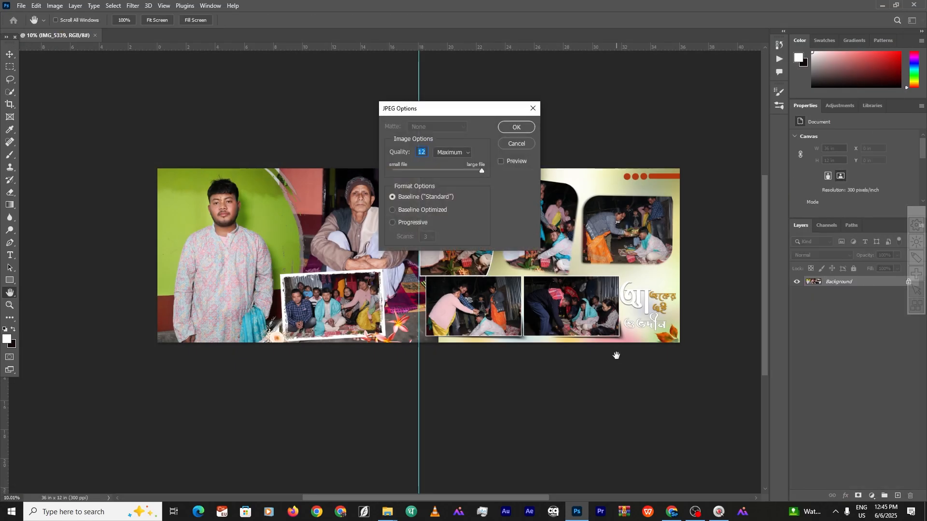
click(517, 127)
click(517, 128)
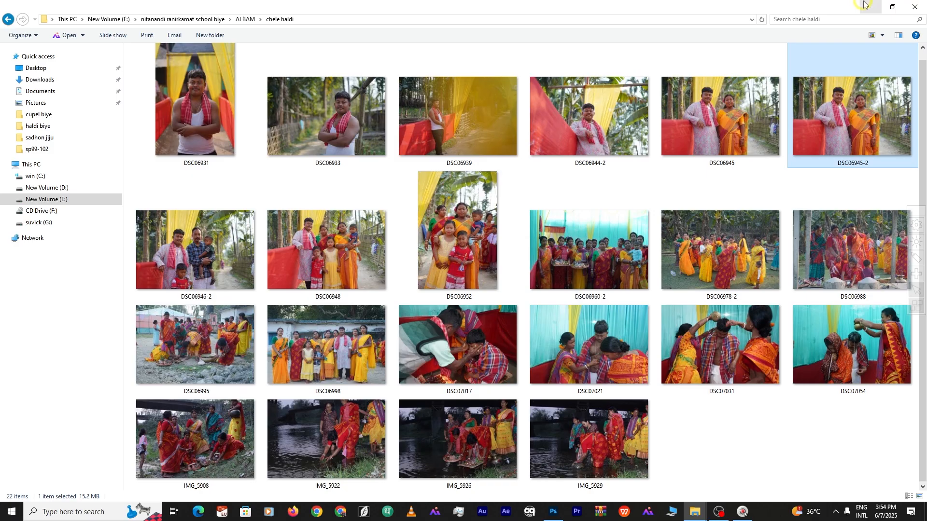
Switch the Thumbs folder to extra large icons and preview template 23 full screen
click(865, 6)
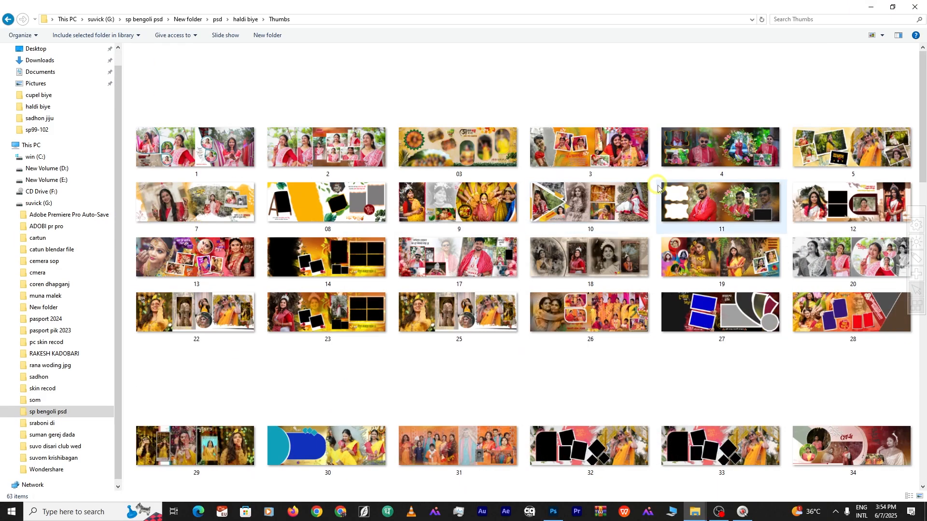
click(886, 36)
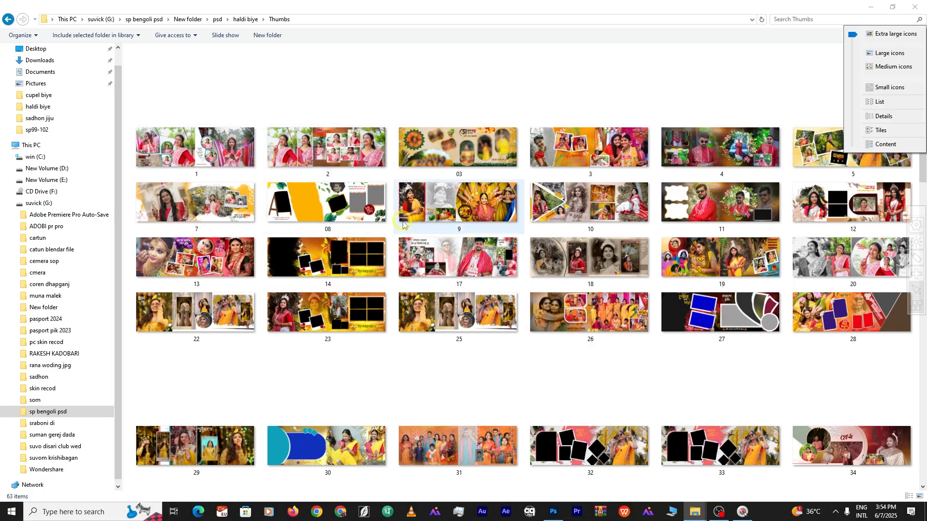
double_click(330, 314)
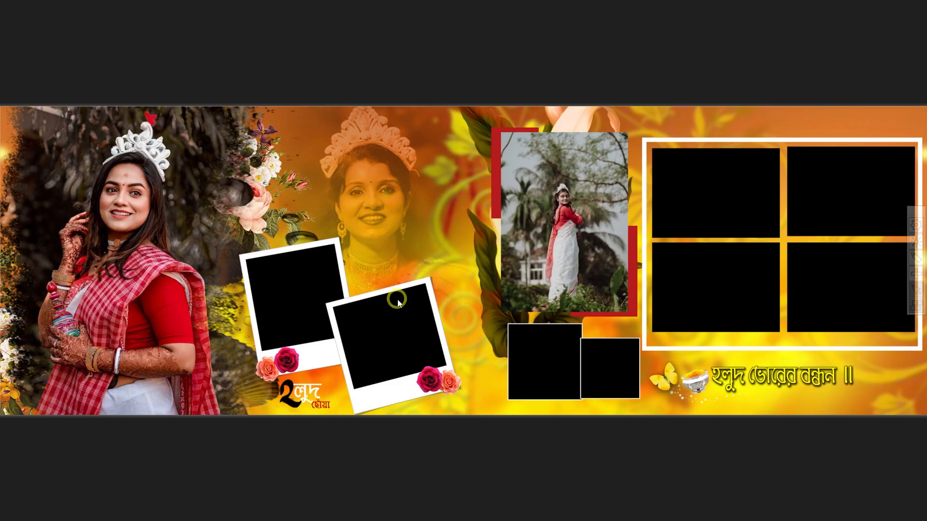
Open the GBC H template from the Only 199 template packs in Photoshop
mouse_move(853, 4)
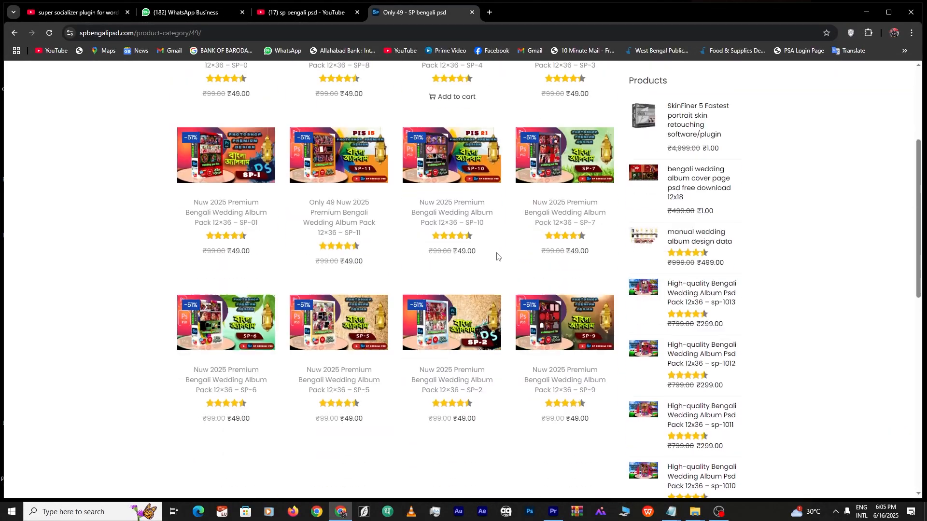
scroll(485, 253, down, 4)
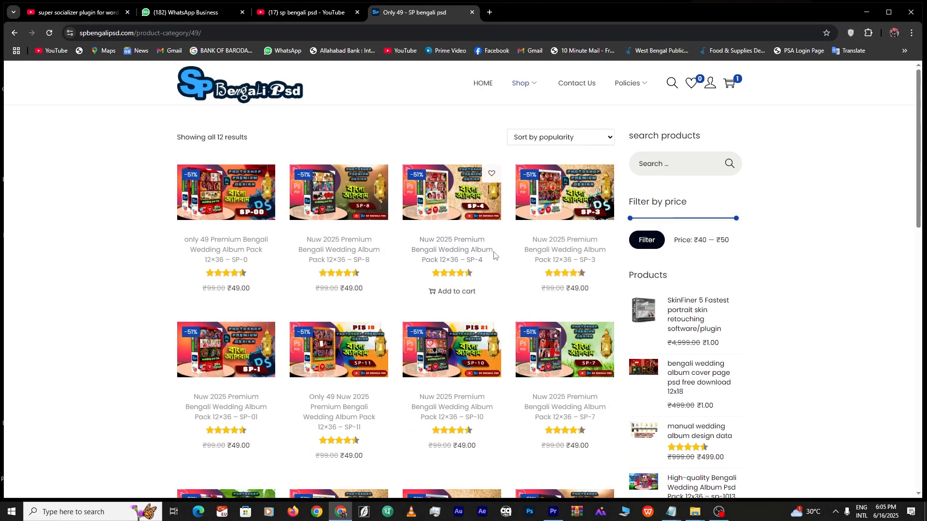
mouse_move(527, 103)
click(518, 166)
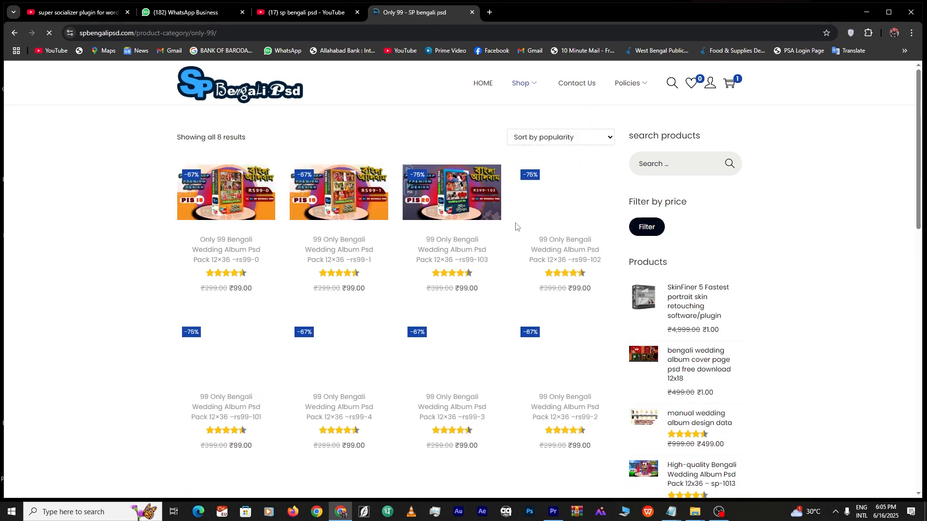
click(468, 259)
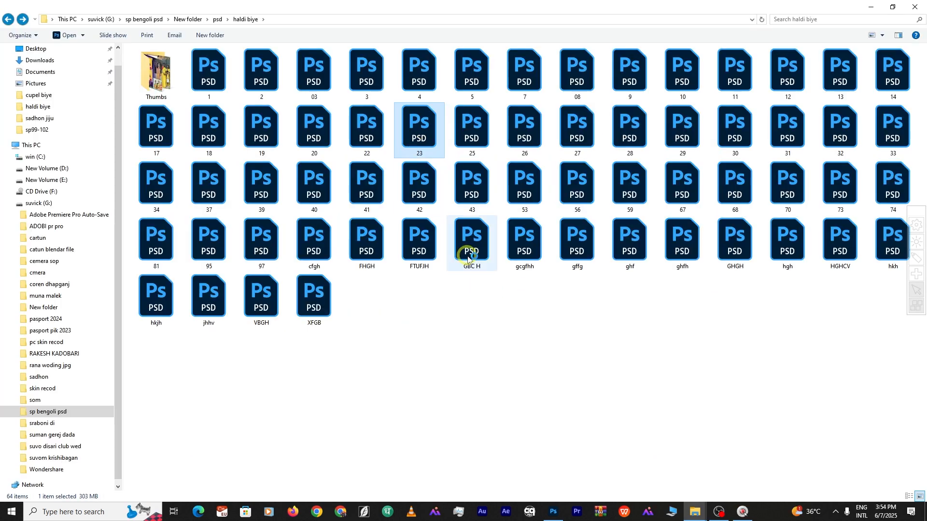
double_click(466, 227)
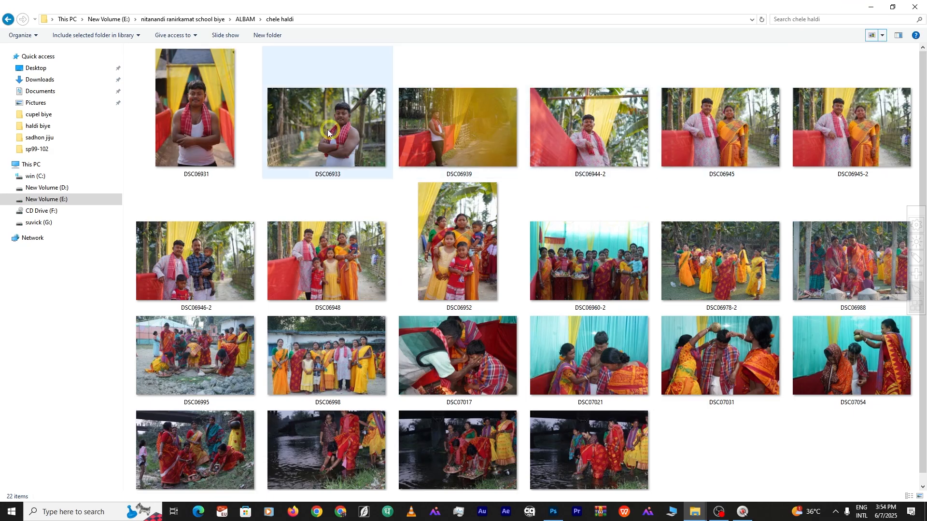
Place the DSC06931 haldi photo in a frame and resize it with Ctrl+T
click(205, 135)
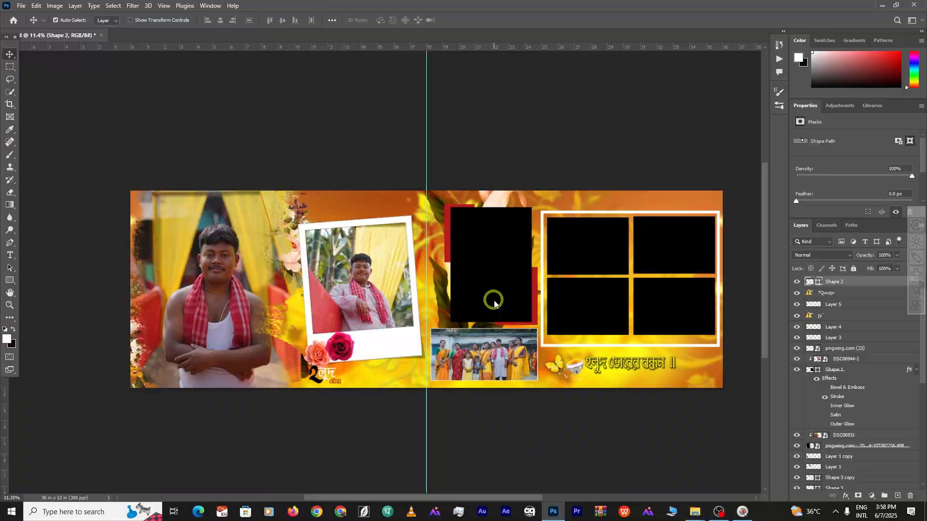
key(Right)
key(Right)
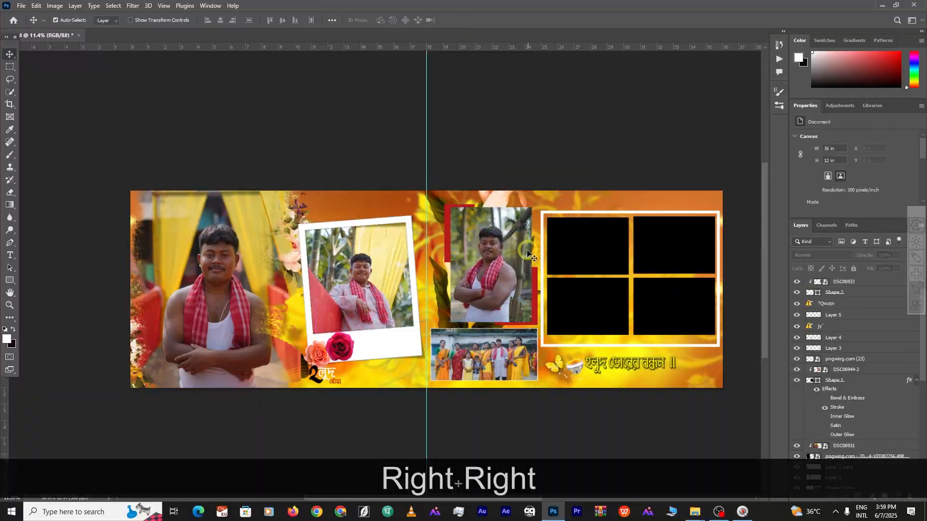
key(ctrl+t)
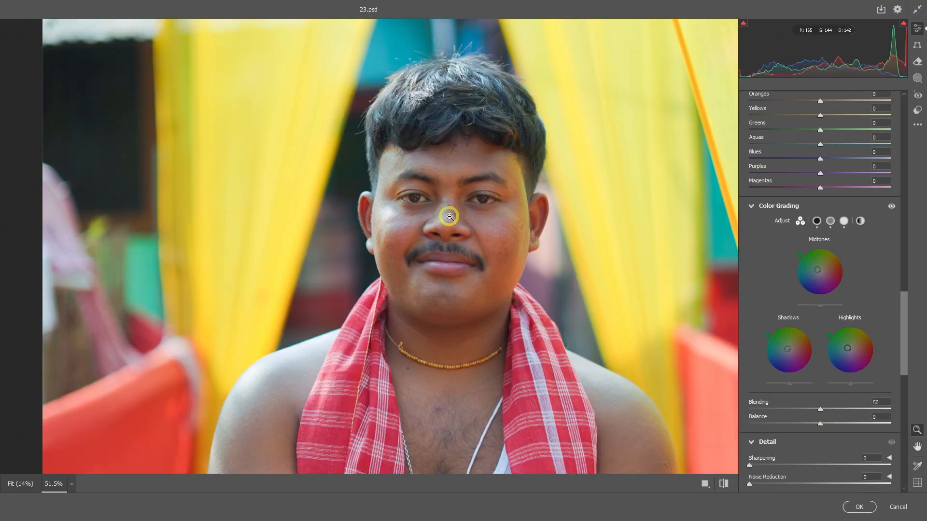
alt+click(450, 218)
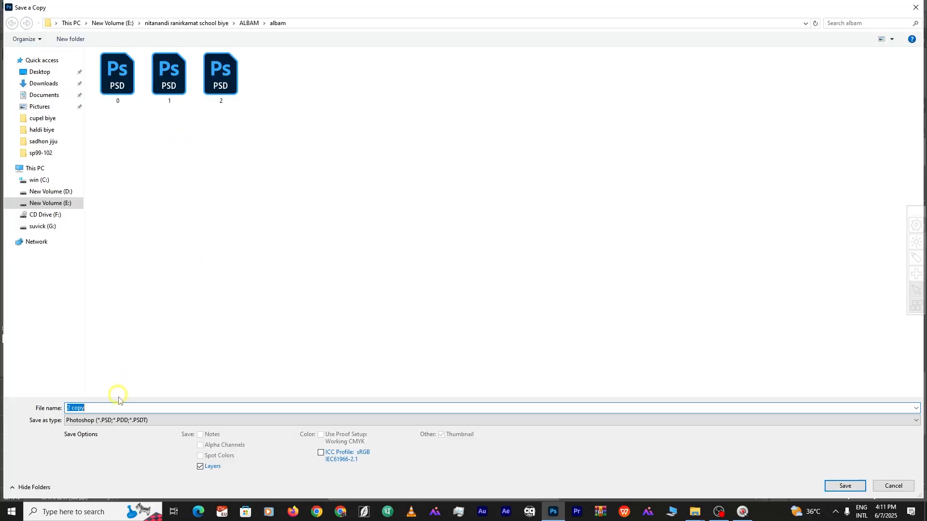
Save a JPEG copy of the haldi spread as 2, removing 'copy' from the name
click(137, 420)
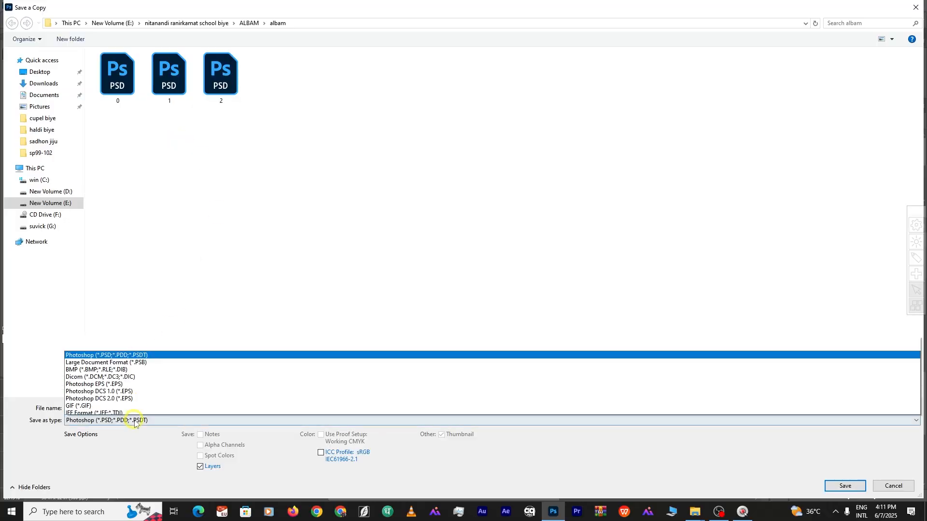
click(129, 317)
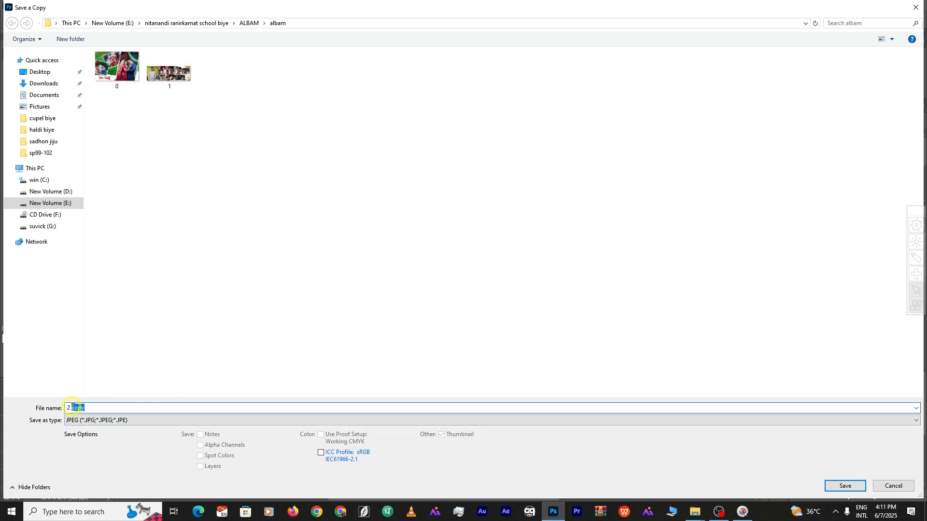
key(BackSpace)
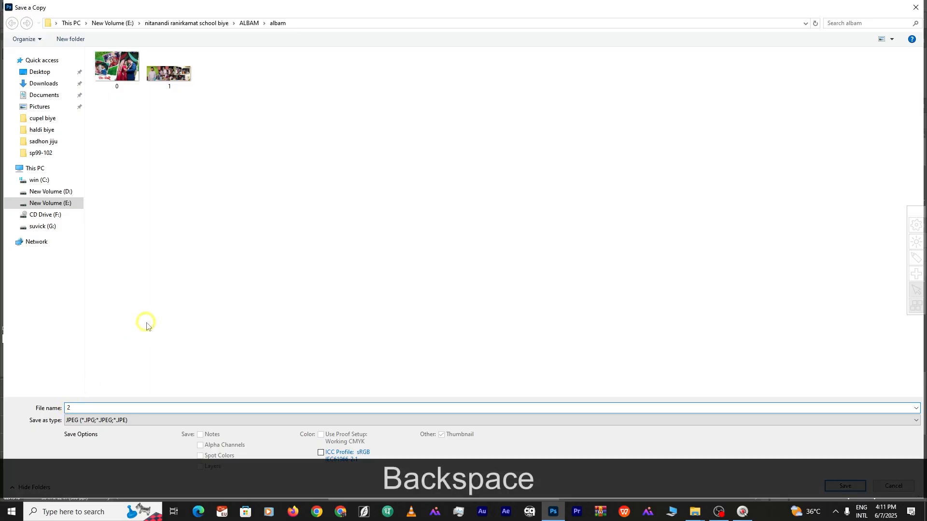
click(852, 481)
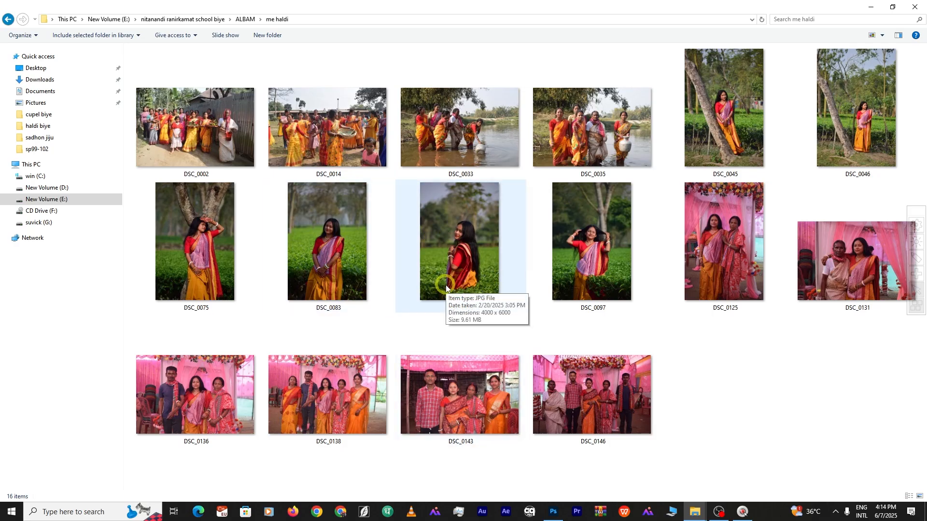
Open the me haldi photo folder and view DSC_0070 and the album pages full screen
click(8, 19)
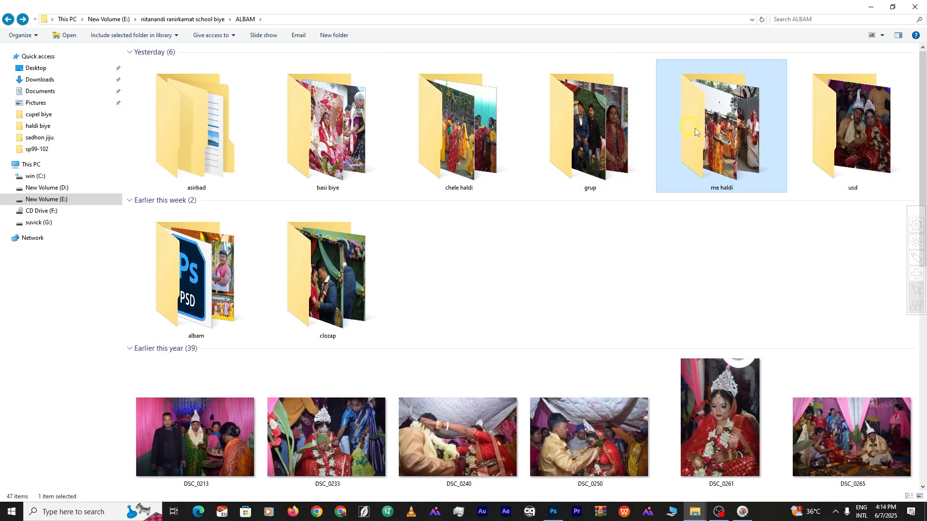
double_click(700, 130)
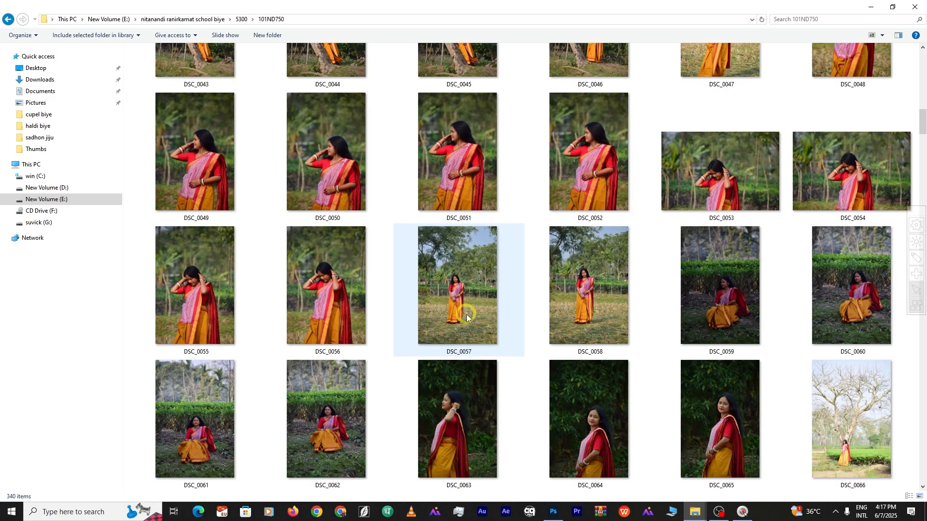
scroll(468, 315, down, 2)
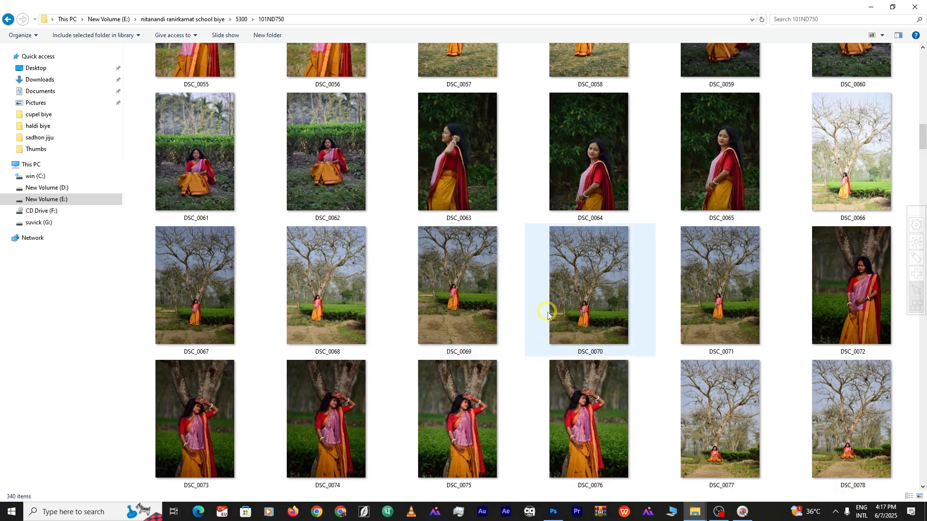
click(598, 306)
double_click(598, 304)
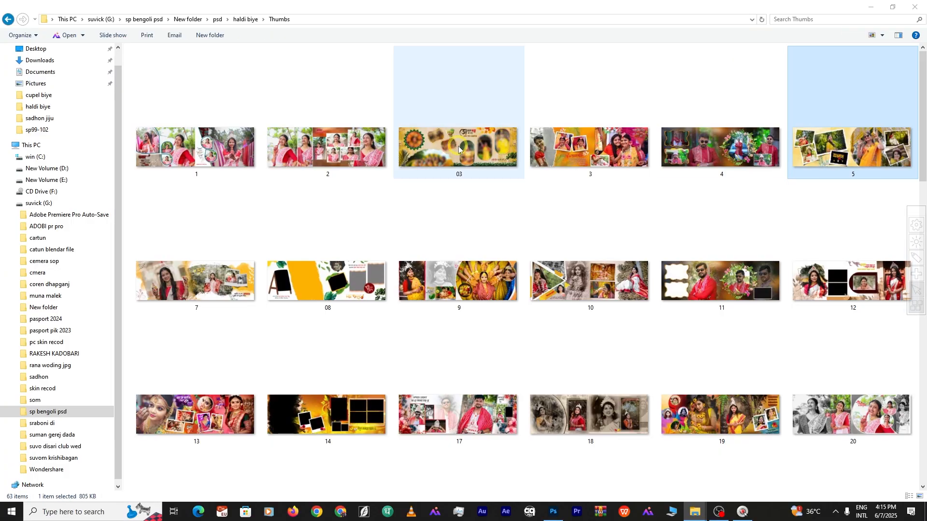
double_click(458, 146)
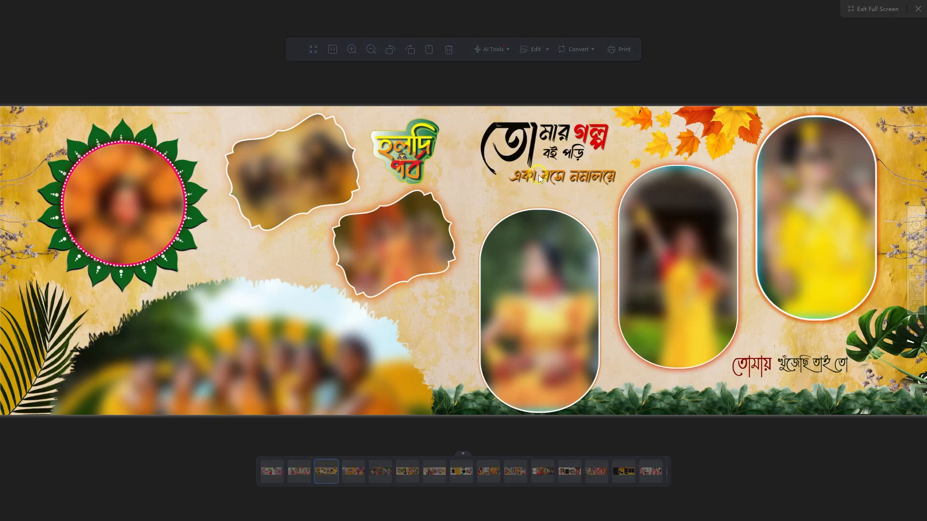
click(900, 259)
key(Escape)
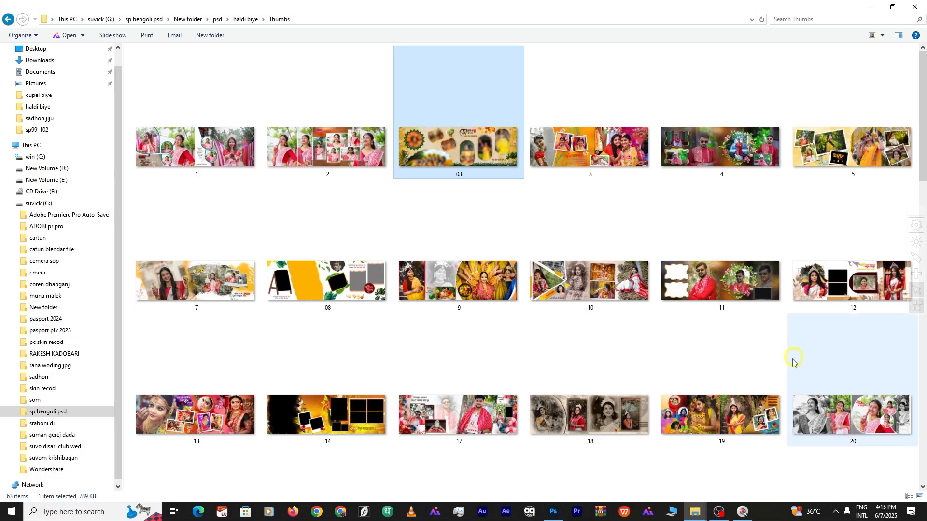
Preview more templates, including gffg, then open template 08
scroll(342, 392, down, 3)
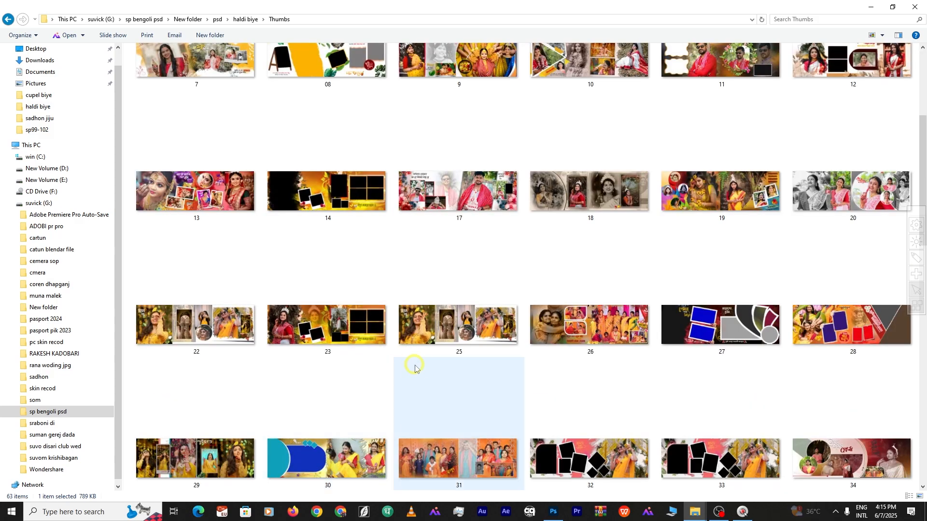
double_click(222, 442)
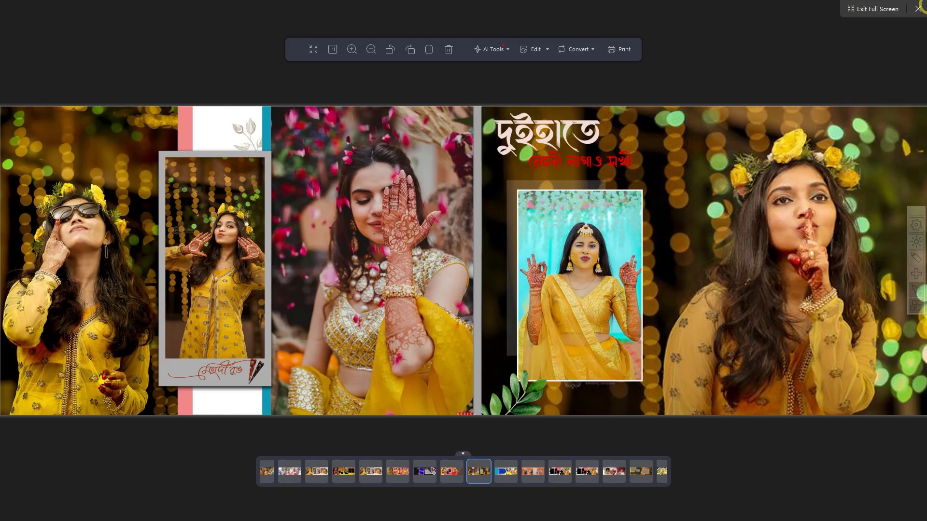
click(920, 9)
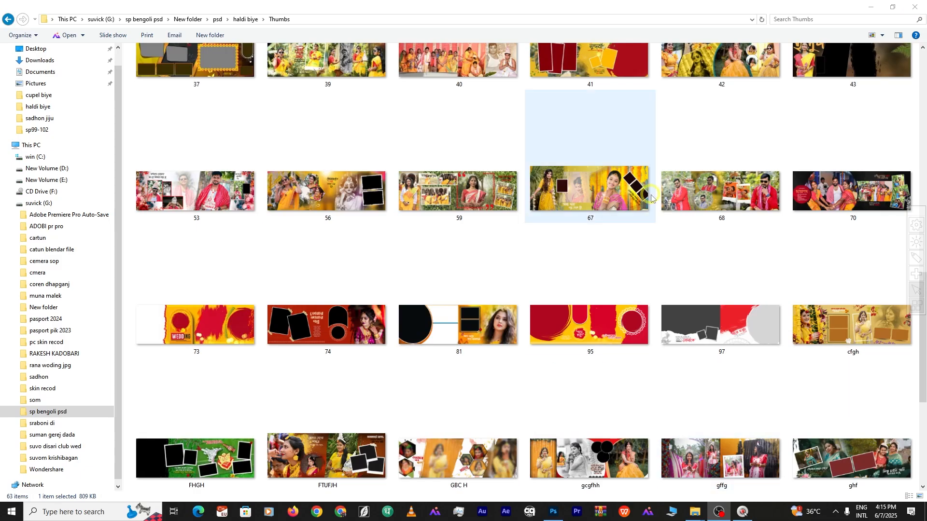
double_click(709, 455)
click(919, 9)
scroll(767, 419, down, 3)
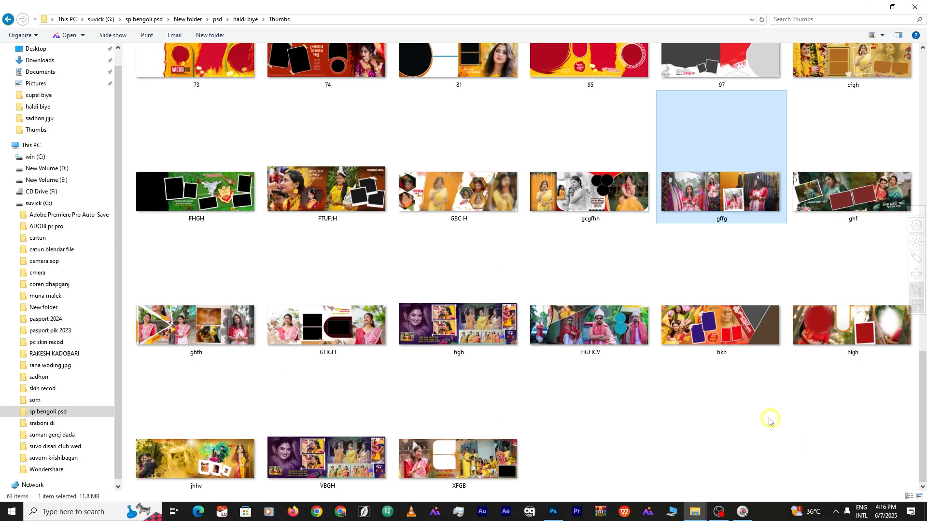
scroll(574, 347, up, 10)
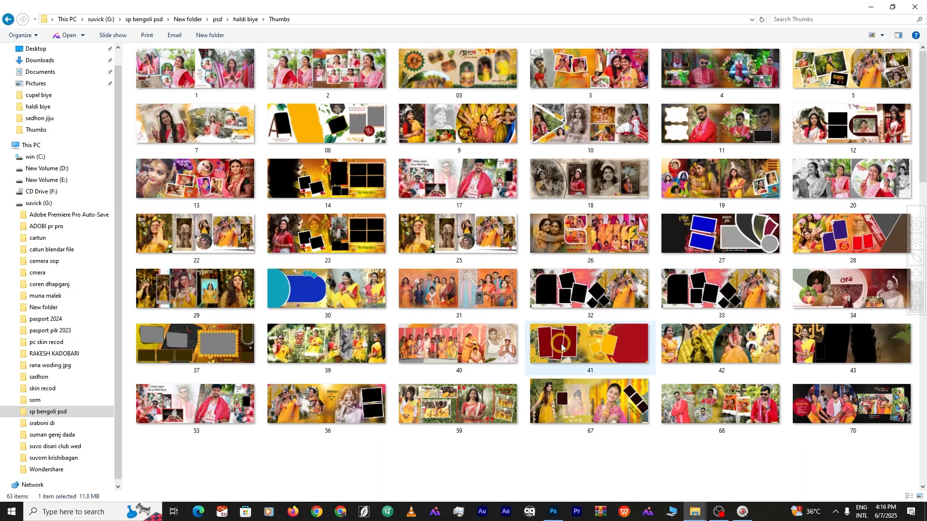
double_click(337, 137)
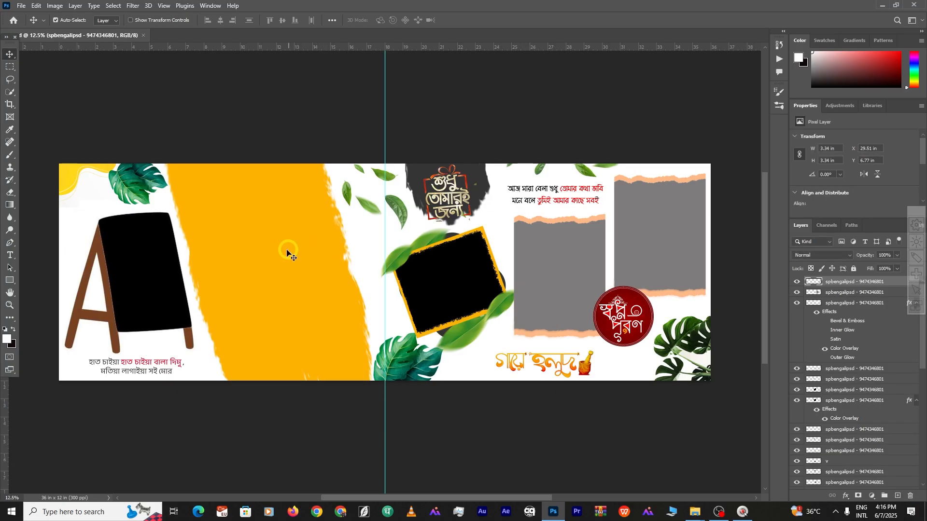
Select the yellow brush-stroke layer, check the album photo folder, and zoom into the right-hand frames
click(278, 254)
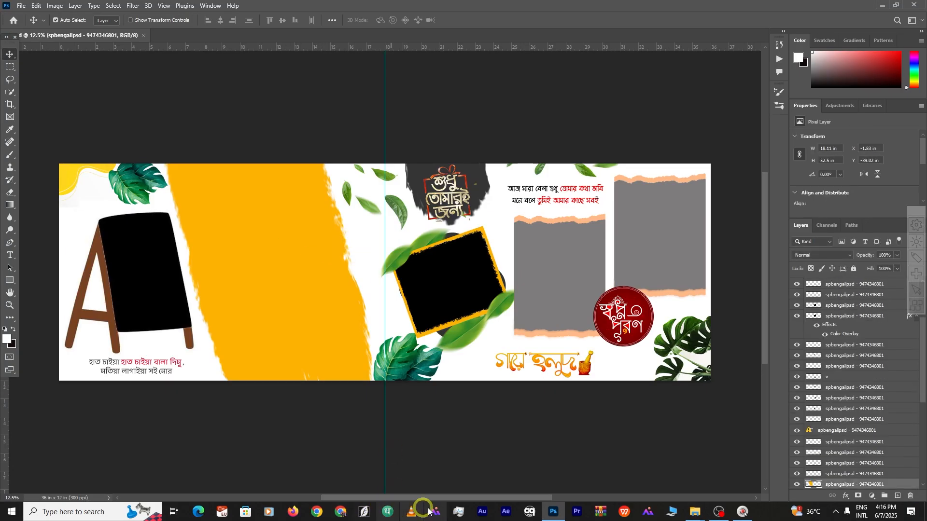
mouse_move(698, 515)
click(753, 465)
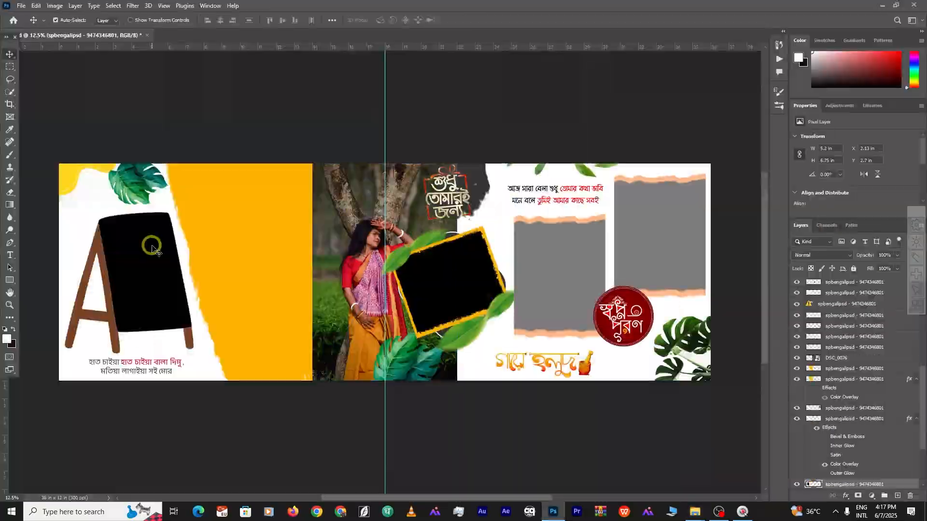
scroll(433, 244, up, 1)
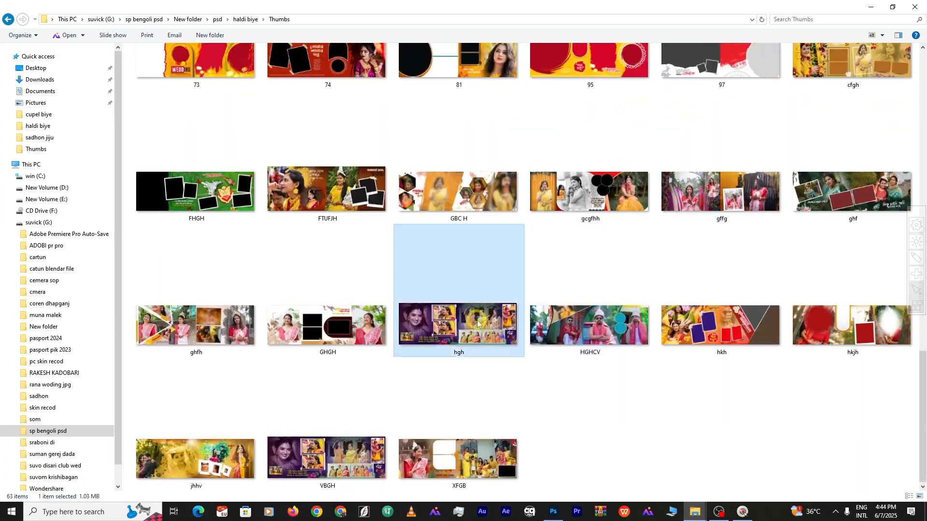
scroll(480, 292, up, 2)
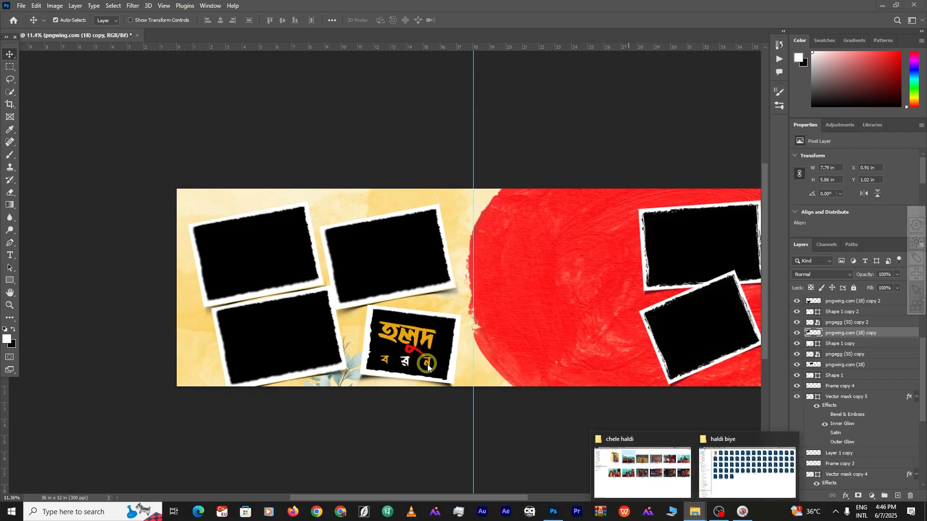
click(411, 334)
scroll(411, 333, up, 6)
drag(478, 320, 116, 272)
Rotate the lower right-hand frame upright and move it beneath the top frame
scroll(569, 267, down, 4)
scroll(553, 253, up, 6)
shift+click(553, 235)
key(ctrl+t)
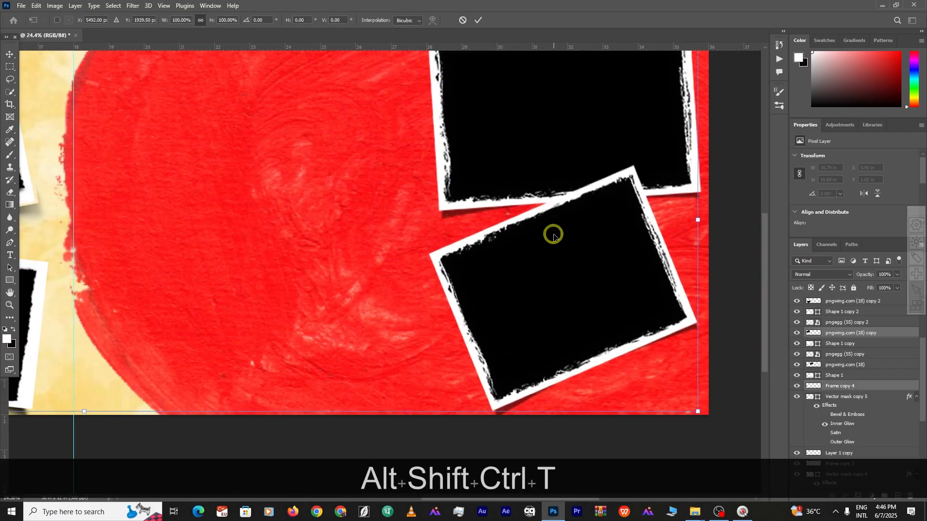
key(Escape)
click(623, 261)
shift+click(664, 256)
drag(586, 255, 595, 257)
key(ctrl+t)
drag(438, 292, 442, 267)
drag(580, 290, 568, 270)
click(477, 21)
Rotate and scale the frame's shadow to sit under it
drag(513, 401, 508, 382)
key(ctrl+t)
drag(710, 348, 667, 373)
drag(643, 366, 640, 370)
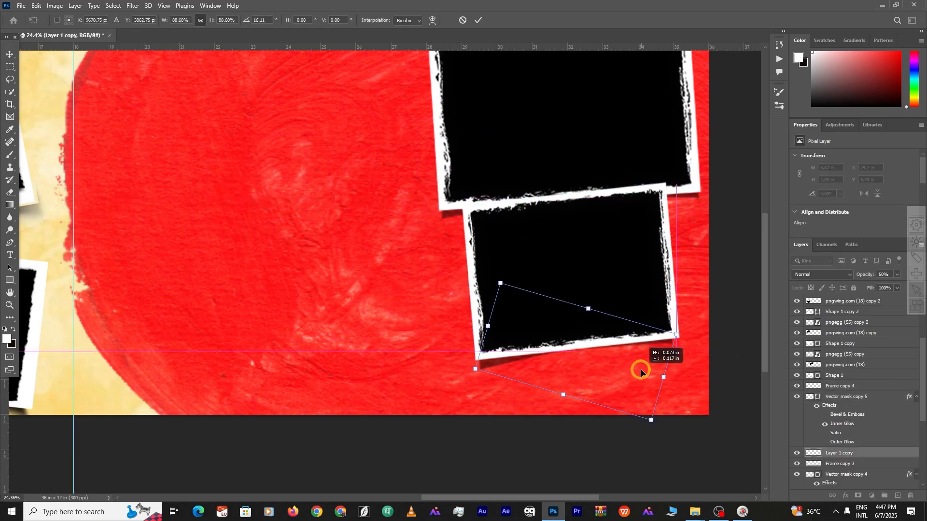
key(Return)
Select the title lettering and card layers and shift them toward the right page
scroll(388, 271, down, 5)
drag(317, 406, 515, 397)
scroll(303, 299, up, 2)
drag(285, 282, 290, 287)
key(ctrl+z)
shift+click(302, 323)
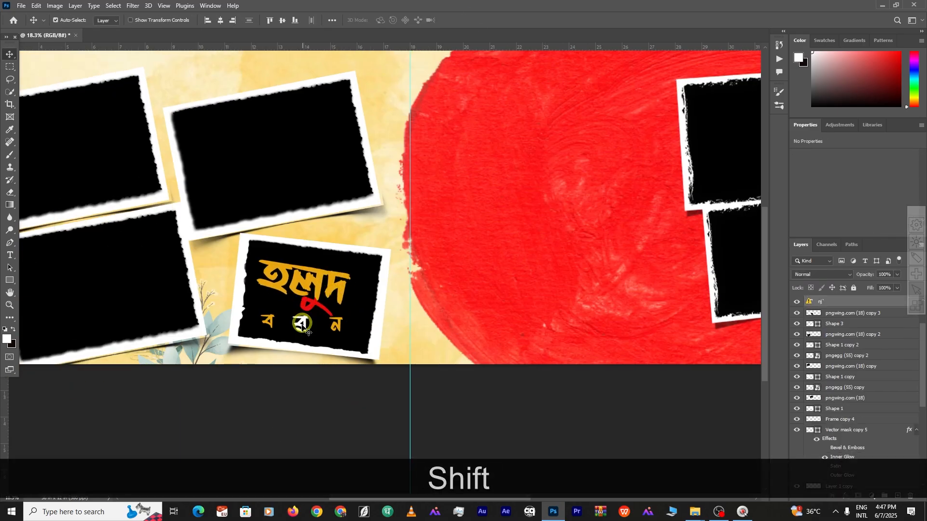
shift+click(309, 305)
shift+click(271, 320)
shift+click(337, 325)
drag(358, 337, 386, 340)
Move the title card onto the red circle and resize it beside the right frame
scroll(325, 361, up, 3)
scroll(441, 356, down, 4)
drag(200, 309, 392, 296)
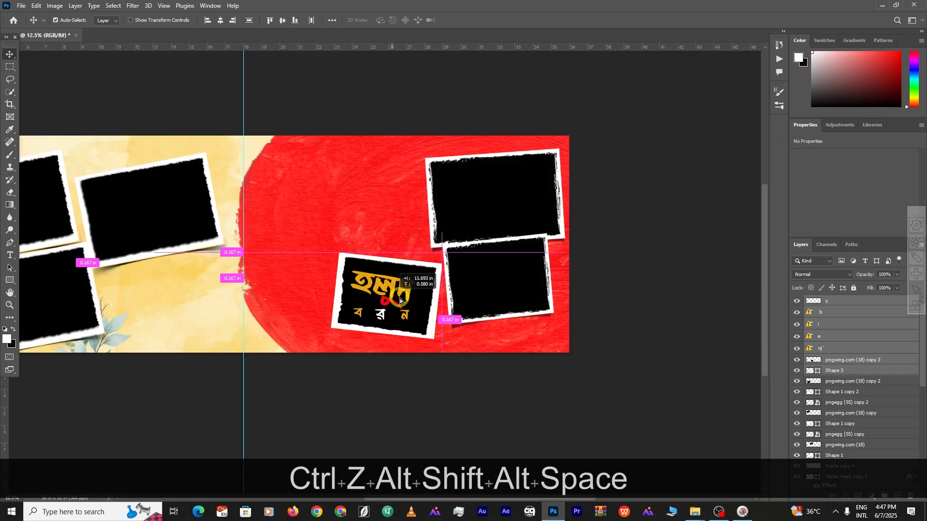
key(ctrl+t)
drag(455, 305, 433, 306)
drag(409, 313, 437, 331)
key(Return)
click(449, 354)
scroll(420, 338, up, 2)
scroll(449, 353, down, 5)
scroll(290, 289, up, 8)
Move the left-page photo frame up and Alt-drag a duplicate below it
click(309, 270)
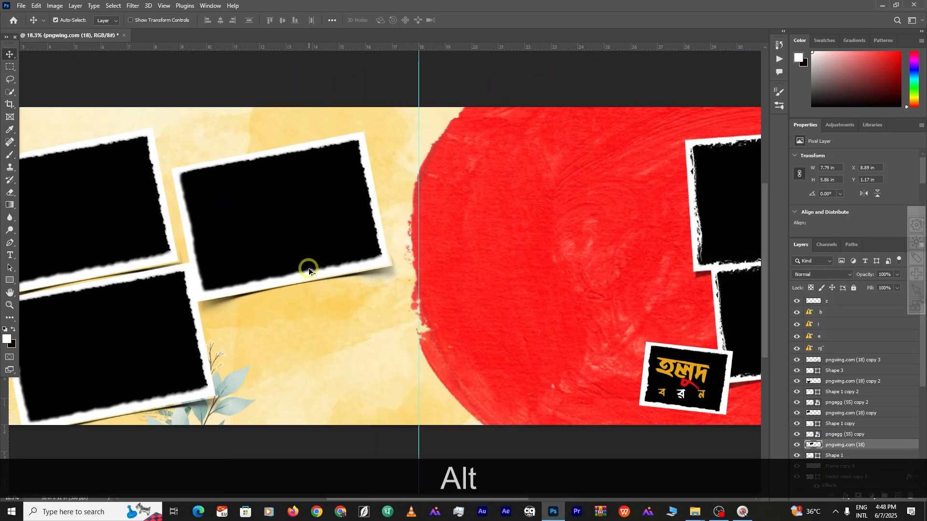
drag(236, 297, 261, 268)
key(ctrl+z)
scroll(249, 286, up, 5)
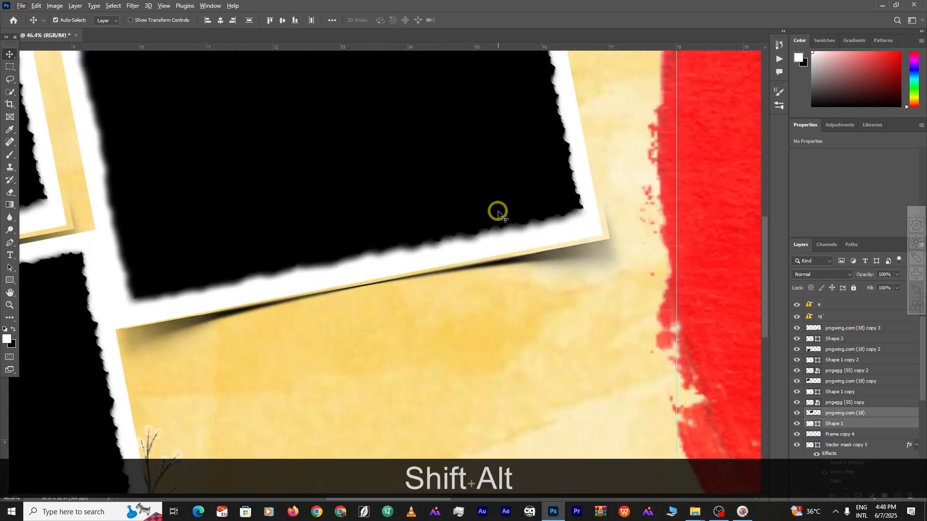
shift+click(522, 258)
scroll(510, 241, down, 6)
drag(475, 216, 475, 193)
alt+drag(475, 193, 504, 313)
scroll(570, 358, down, 2)
click(387, 244)
click(694, 510)
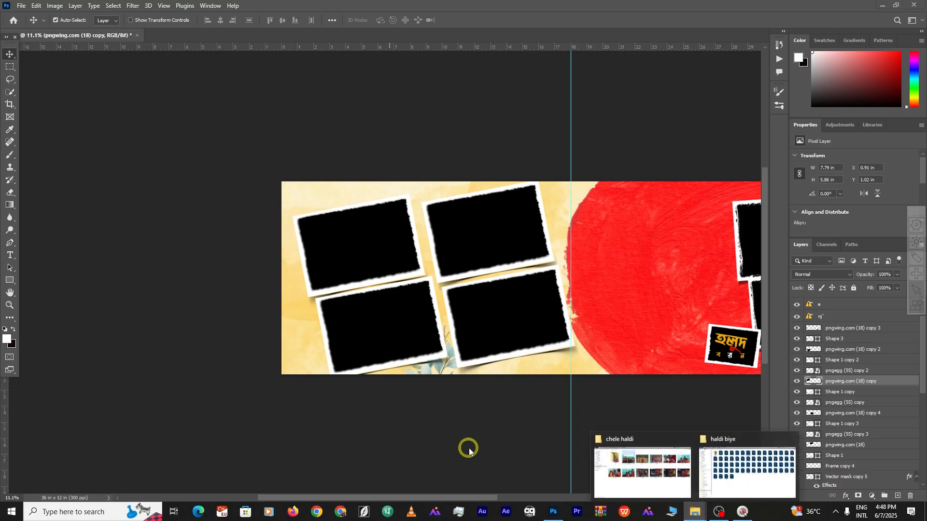
Place DSC06960-2 over the top-left frame and DSC06978-2, deleting an unwanted layer
click(637, 454)
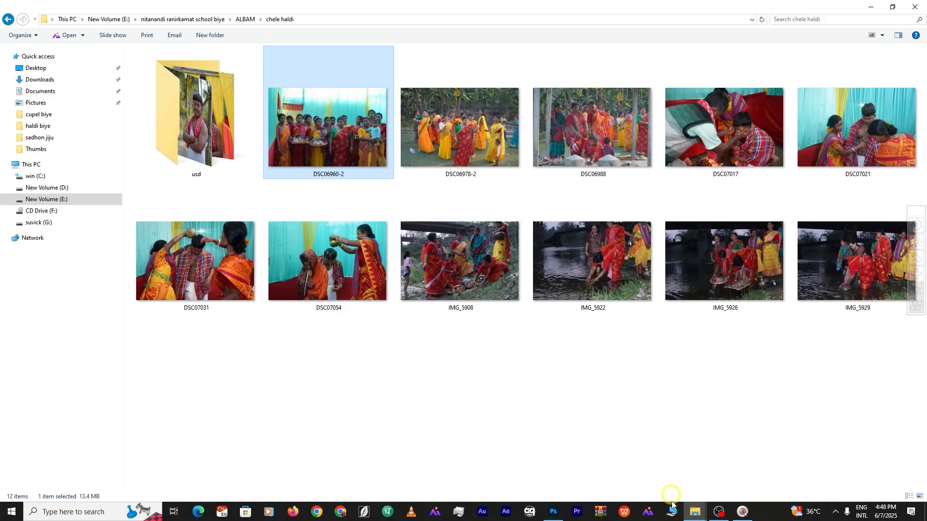
click(561, 513)
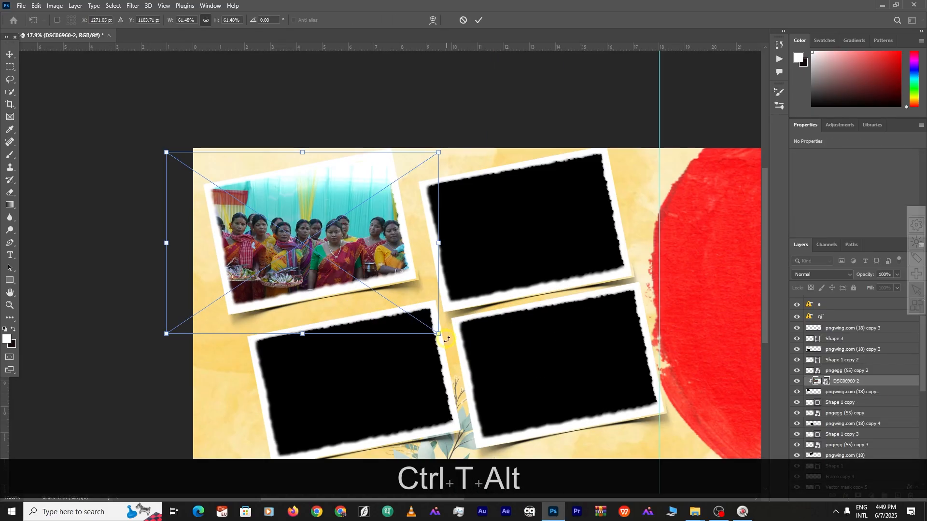
drag(338, 270, 307, 258)
key(Return)
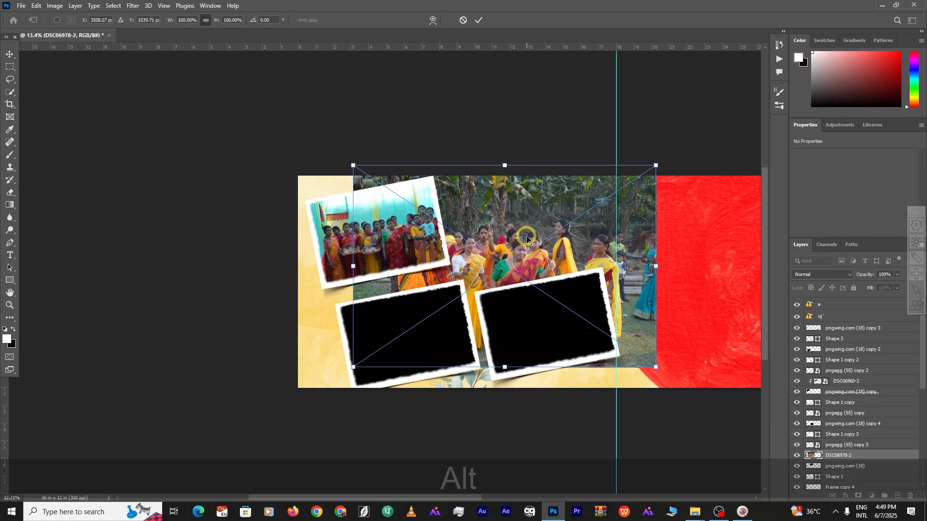
scroll(523, 234, down, 3)
scroll(922, 374, up, 2)
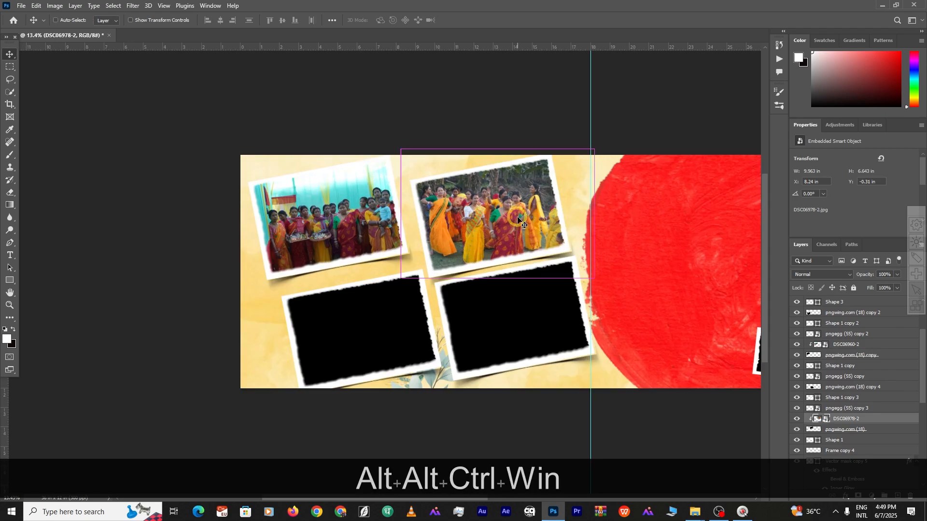
key(Return)
key(Delete)
key(Delete)
key(alt+Tab)
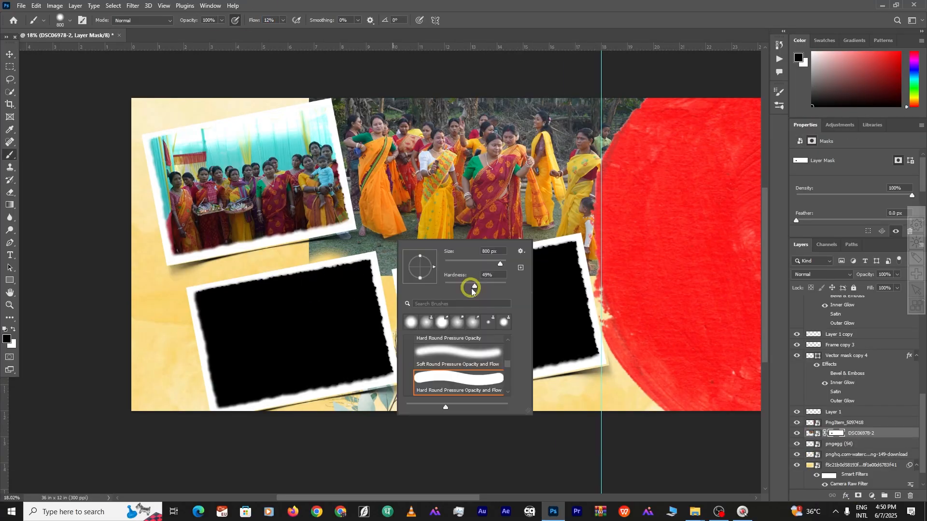
key(space)
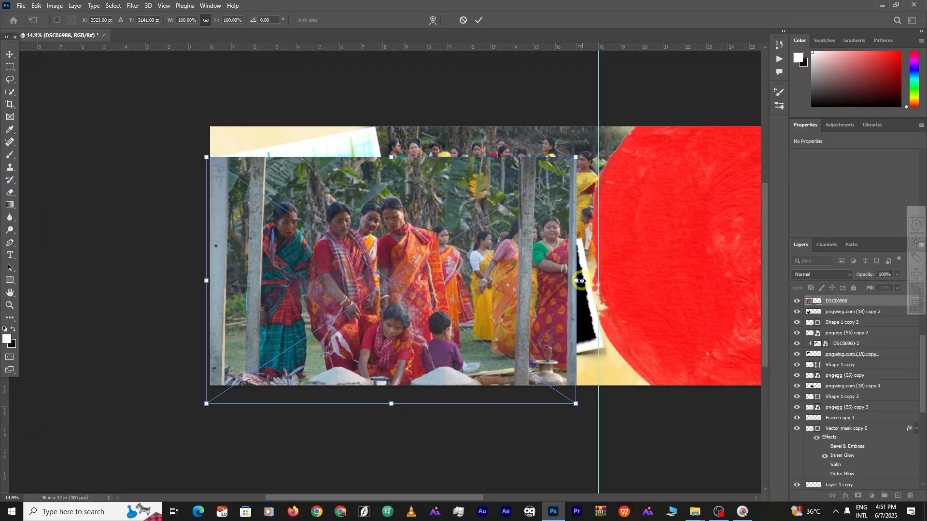
Transform the IMG_5929 photo and narrow the PngItem decoration horizontally
key(ctrl+t)
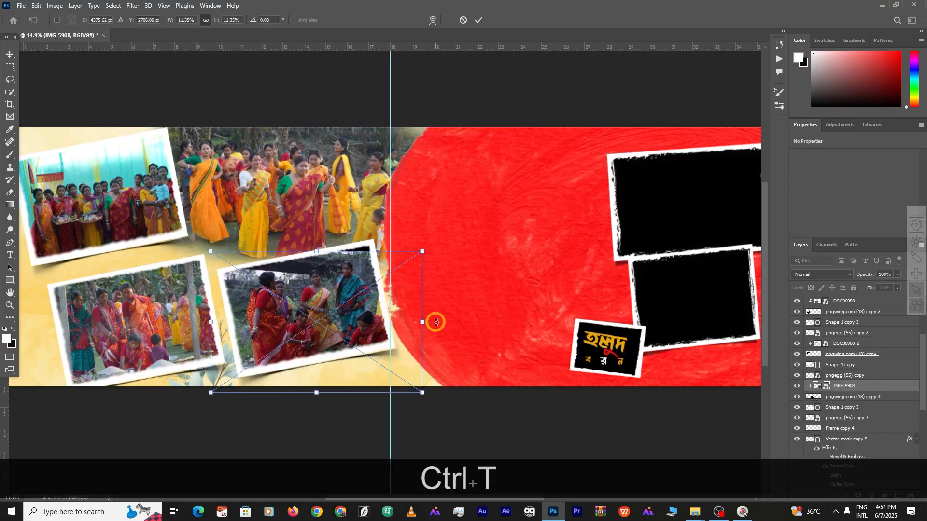
key(space)
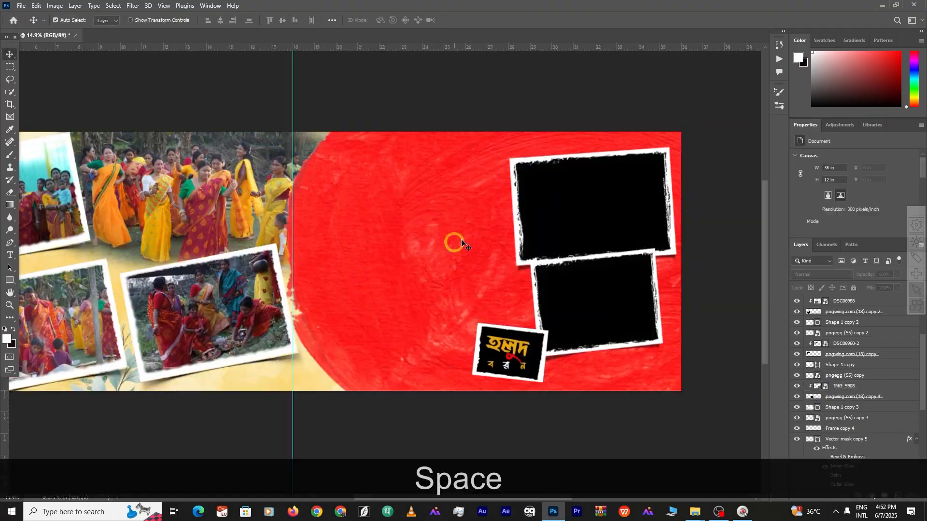
key(ctrl+t)
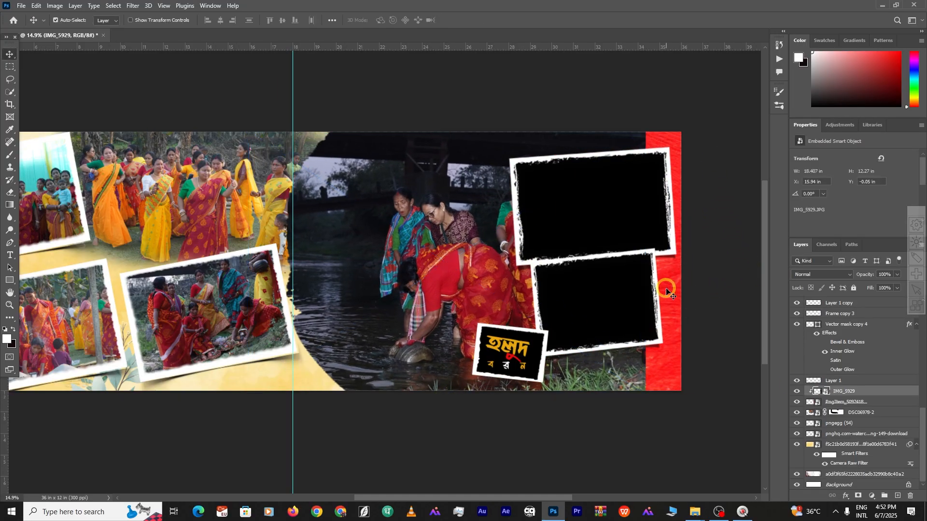
key(ctrl+super+t)
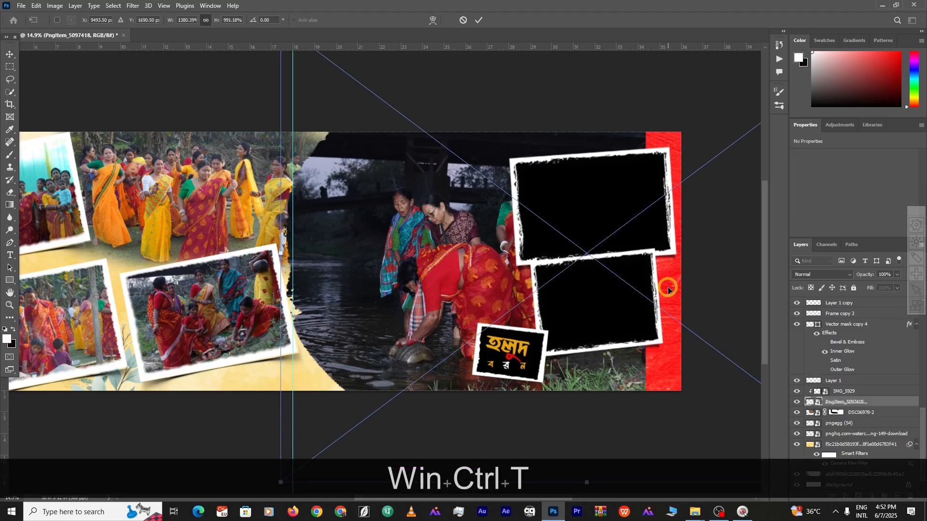
scroll(669, 288, down, 5)
key(alt+space)
drag(601, 248, 462, 255)
drag(661, 278, 545, 282)
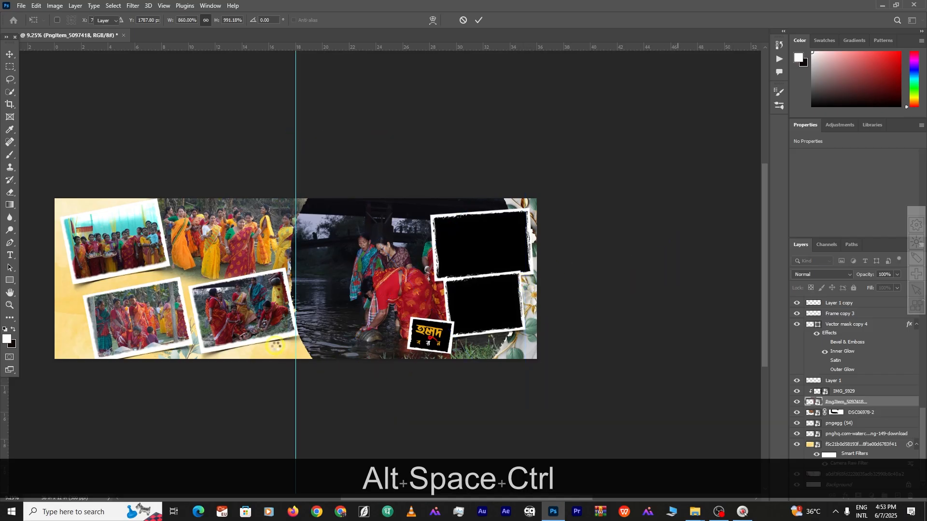
scroll(283, 352, up, 6)
scroll(283, 352, down, 9)
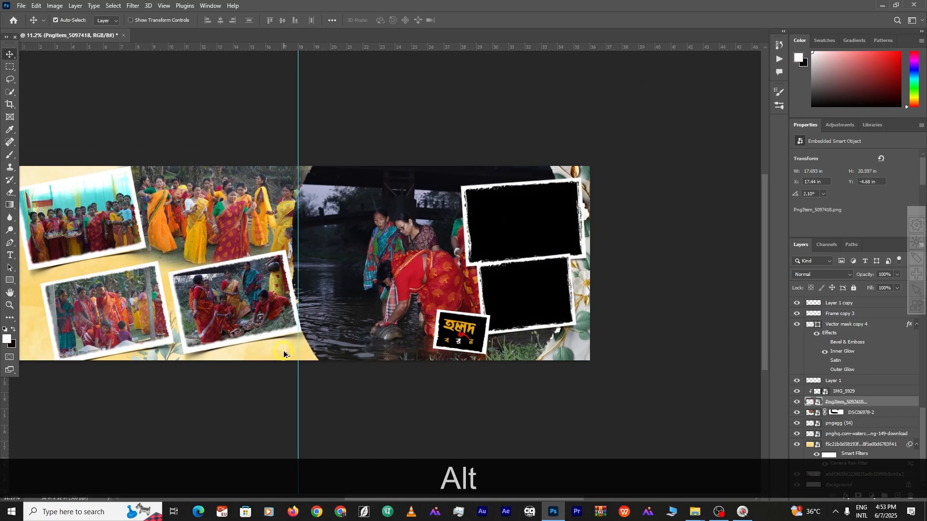
scroll(283, 355, up, 2)
Stretch the background texture wider from its centre and commit the transform
key(ctrl+t)
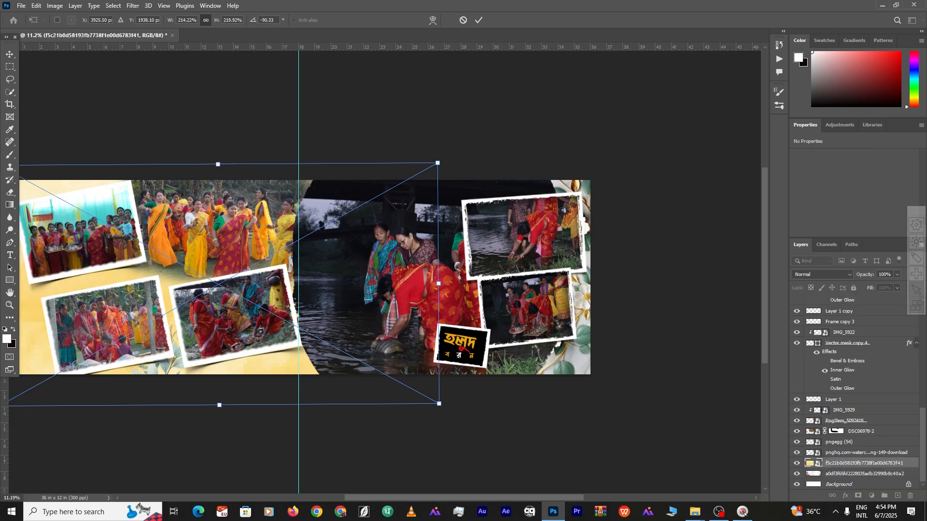
drag(438, 284, 592, 283)
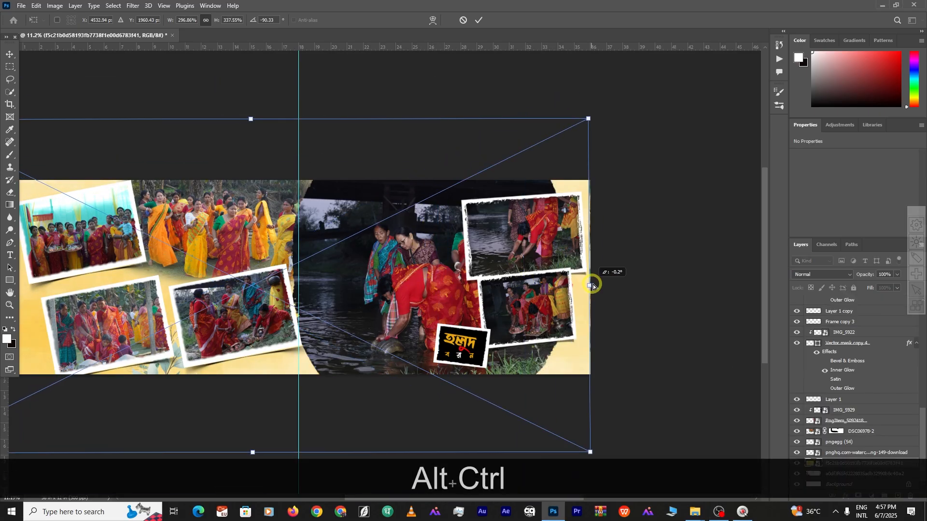
scroll(425, 299, down, 3)
key(Return)
scroll(459, 293, up, 2)
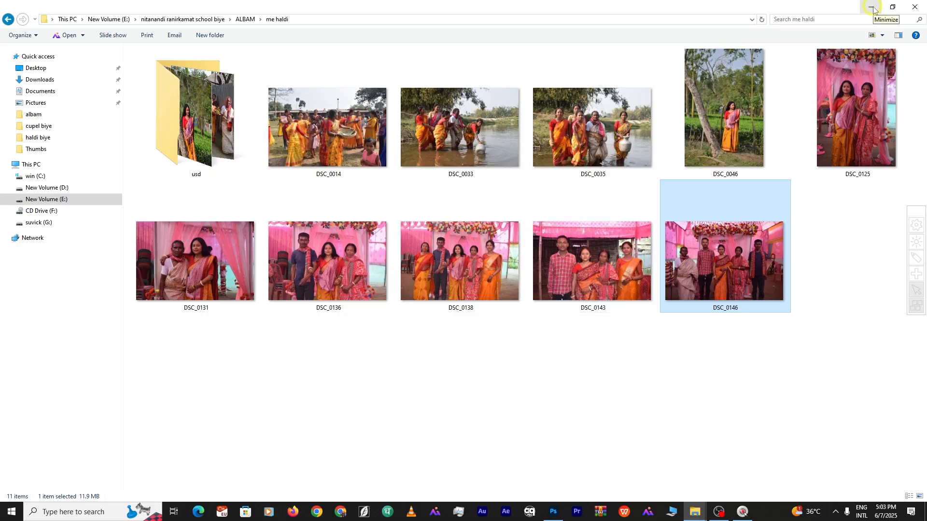
click(871, 7)
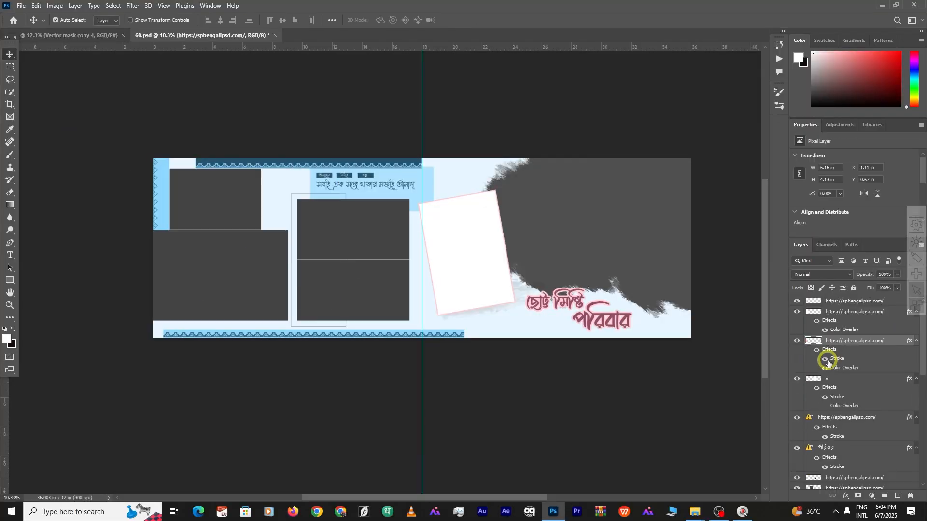
Delete the placeholder photos from the left frames and bring up the layer merge options
key(Delete)
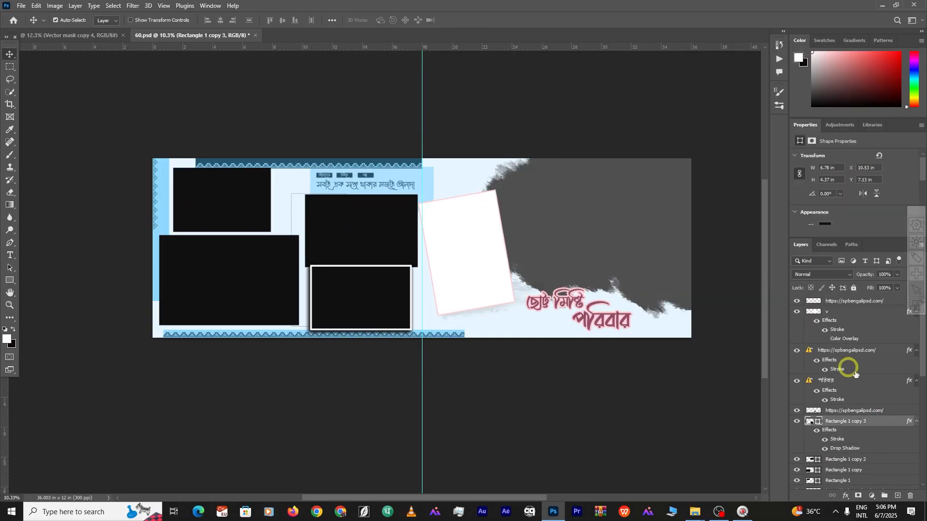
right_click(840, 358)
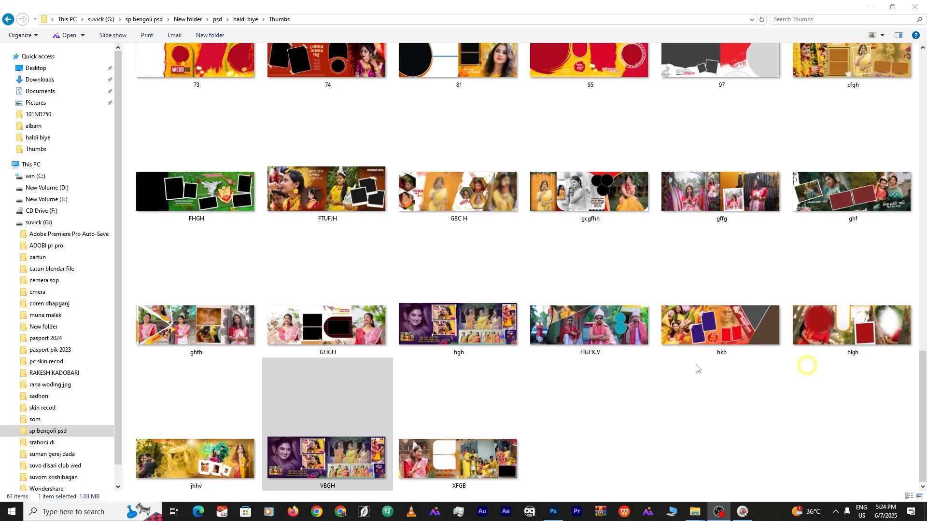
Leave the Thumbs folder for haldi biye and open the VBGH.psd template in Photoshop
click(338, 444)
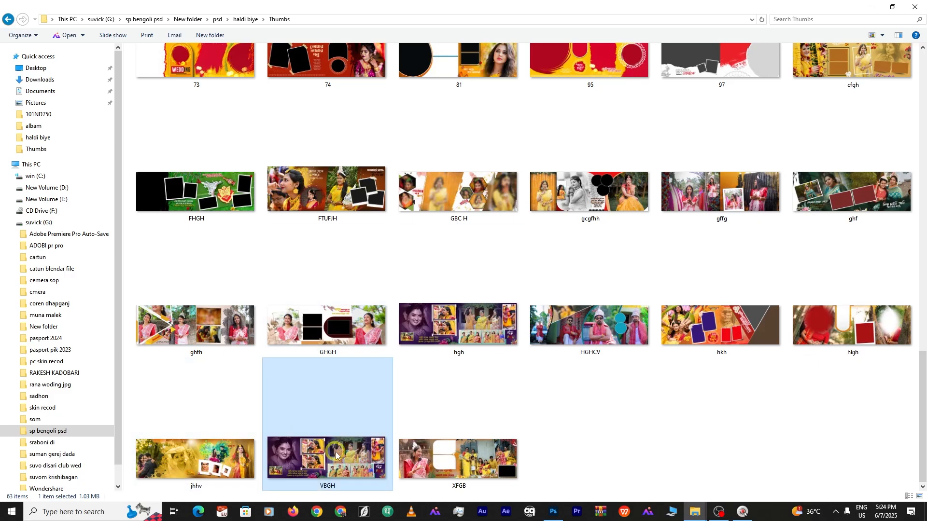
click(7, 19)
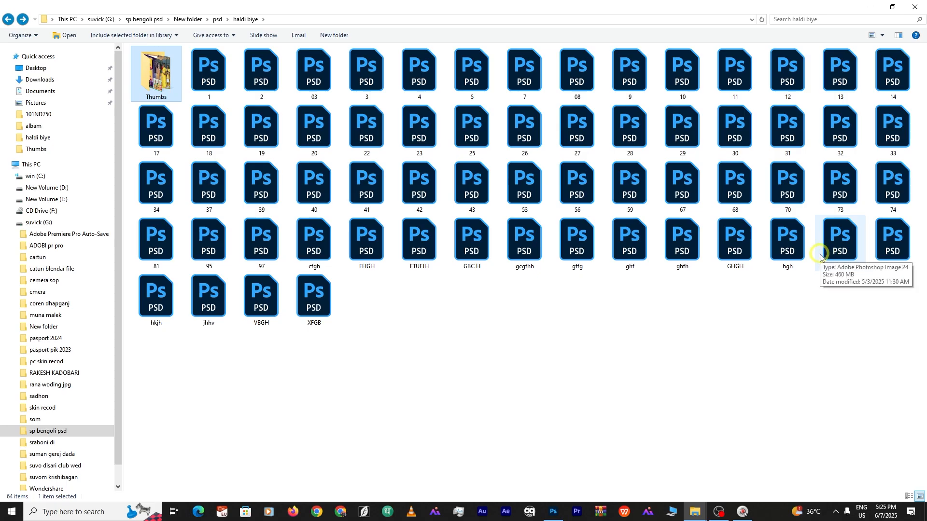
double_click(261, 299)
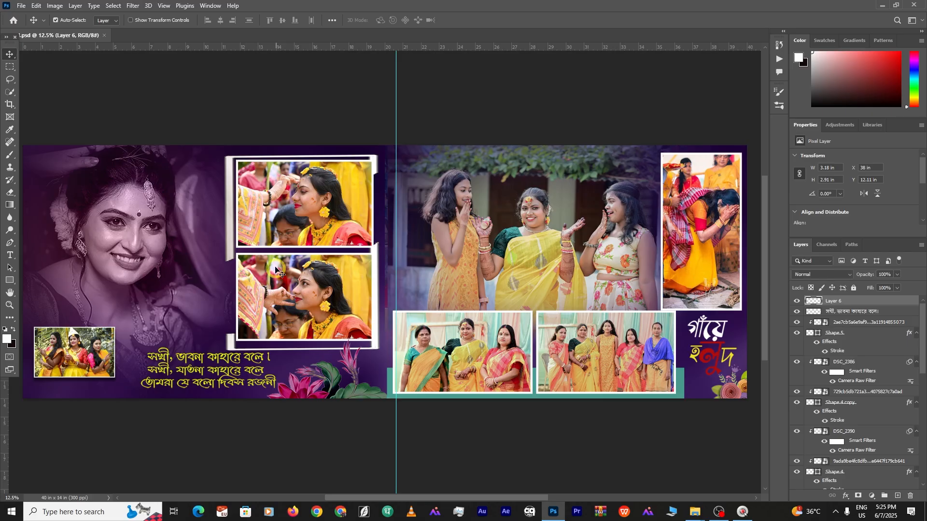
Delete the old haldi photos from the right page's template frames
key(Delete)
click(571, 360)
key(Delete)
click(700, 232)
key(Delete)
click(511, 183)
key(Delete)
key(Delete)
key(ctrl+z)
scroll(530, 305, down, 3)
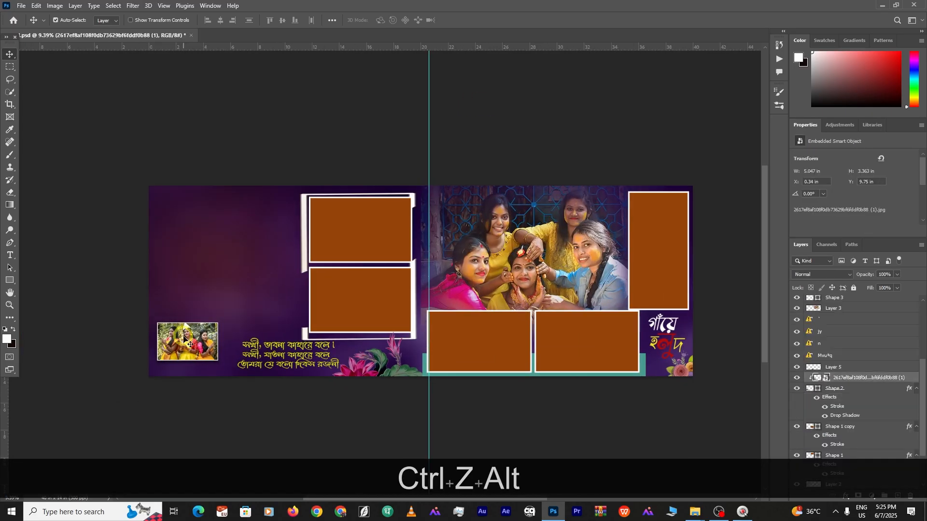
Drag photo DSC_0046 into the spread, then delete the misplaced copy
click(695, 512)
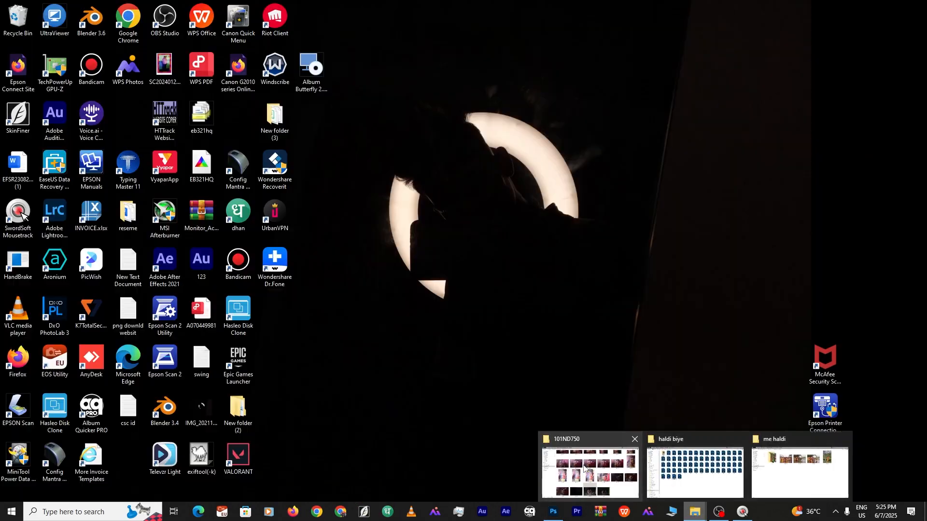
click(797, 468)
drag(731, 103, 483, 290)
key(Return)
click(414, 257)
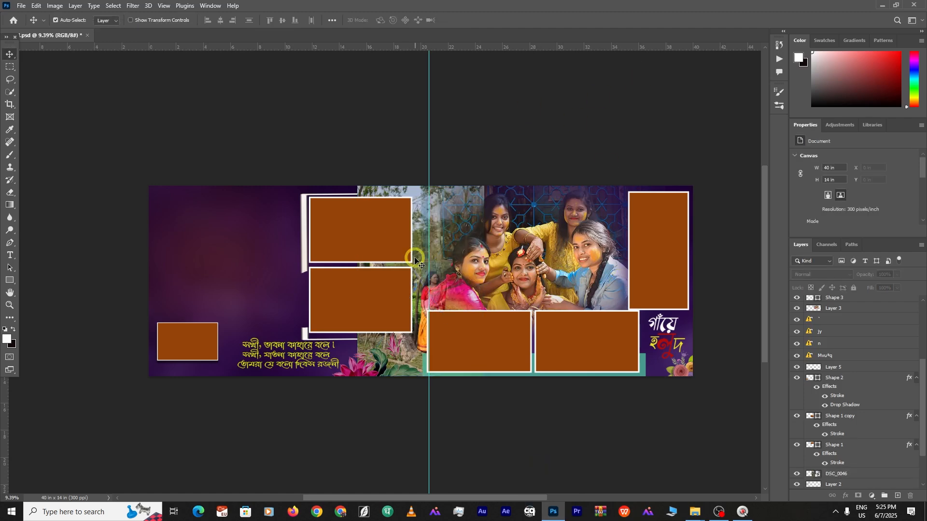
key(ctrl+z)
drag(434, 256, 396, 216)
drag(839, 473, 840, 363)
drag(370, 255, 312, 255)
click(658, 251)
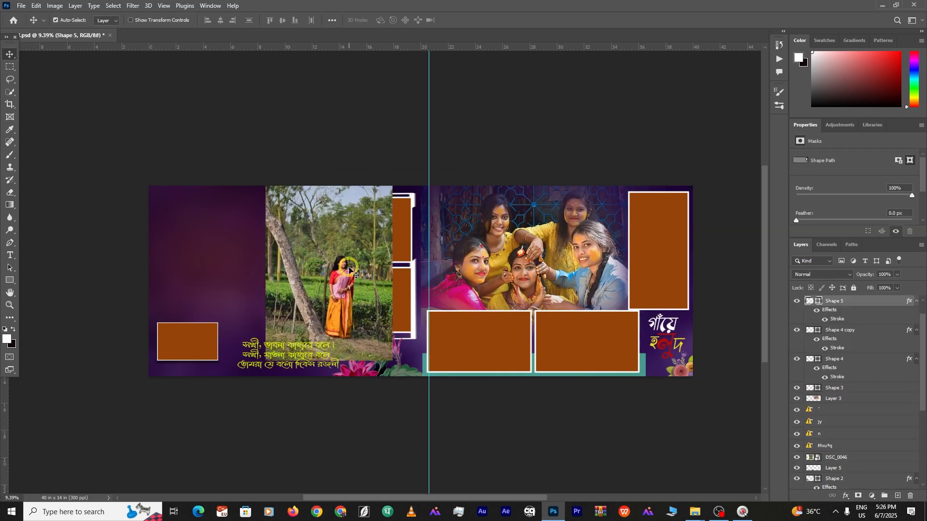
click(329, 261)
key(Delete)
Bring DSC_0046 in again and scale it over the tall right frame
click(695, 512)
click(658, 261)
click(794, 467)
drag(731, 125, 645, 301)
drag(434, 285, 672, 261)
drag(658, 162, 658, 211)
drag(660, 285, 657, 245)
drag(653, 170, 652, 186)
double_click(662, 120)
Clip DSC_0046 into the tall frame shape and reposition it inside
scroll(662, 258, up, 8)
drag(662, 258, 425, 245)
drag(425, 245, 420, 246)
alt+click(836, 306)
scroll(549, 251, down, 9)
drag(683, 246, 621, 271)
scroll(434, 276, up, 8)
drag(435, 276, 489, 281)
Enlarge DSC_0046 with Ctrl+T so it fills the tall frame
key(ctrl+t)
drag(465, 140, 466, 93)
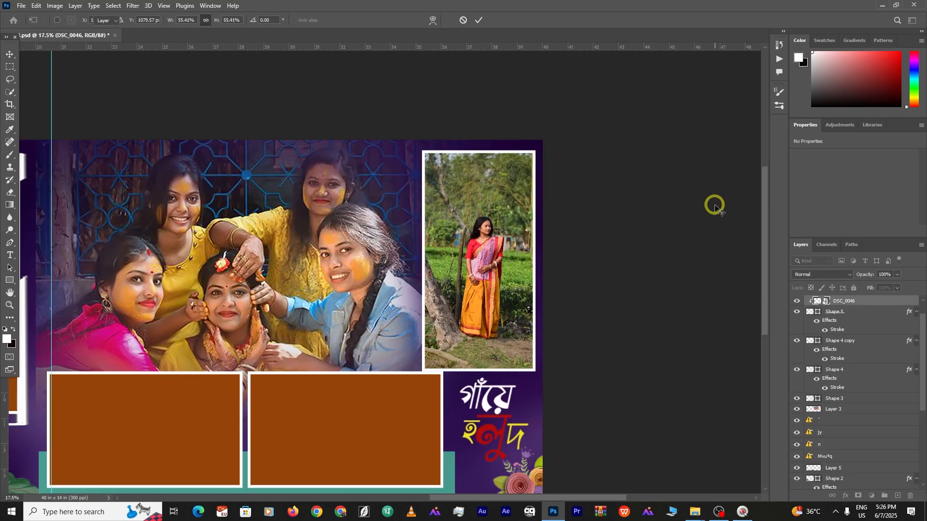
double_click(714, 205)
scroll(512, 265, down, 7)
scroll(425, 270, up, 1)
drag(410, 273, 476, 263)
click(476, 263)
Place DSC_0182 into the bottom-right frame, then delete that misplaced copy
click(695, 512)
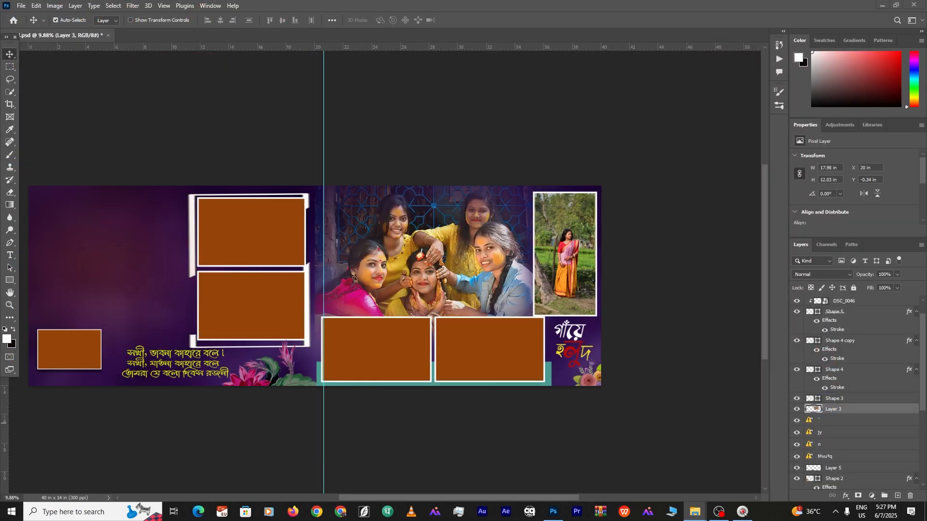
click(482, 349)
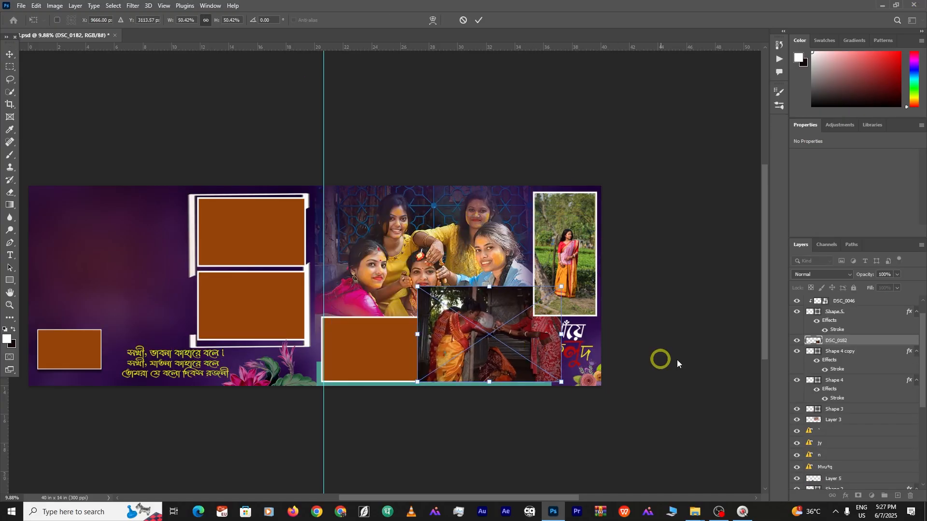
click(677, 361)
alt+click(840, 346)
drag(505, 338, 504, 356)
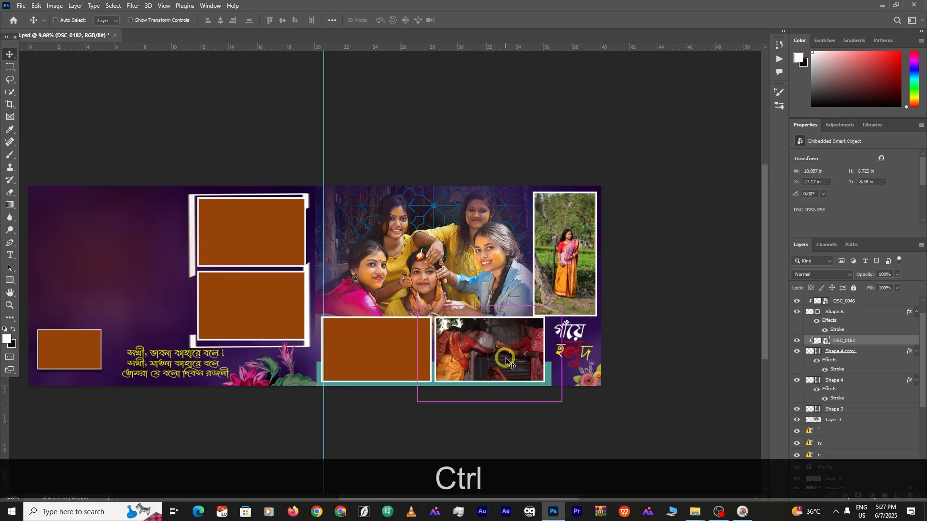
key(ctrl+t)
drag(561, 306, 546, 315)
click(648, 283)
key(Delete)
Clip DSC_0182 into the large top-right photo area, scaled to about 76 percent
click(695, 512)
key(Return)
drag(445, 239, 449, 205)
alt+click(840, 414)
key(ctrl+t)
drag(431, 126, 431, 180)
drag(330, 249, 314, 250)
drag(428, 259, 439, 254)
key(Return)
click(458, 432)
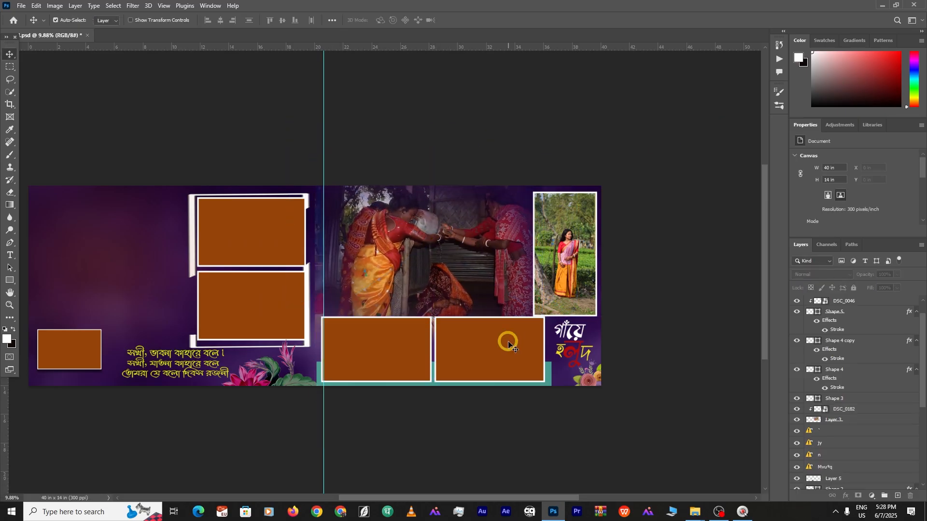
Add DSC_0033 to the bottom-left frame, clipped and shrunk to fit
click(411, 355)
click(695, 512)
click(797, 467)
drag(459, 121, 389, 316)
key(Return)
alt+click(840, 375)
key(ctrl+t)
drag(515, 326, 511, 349)
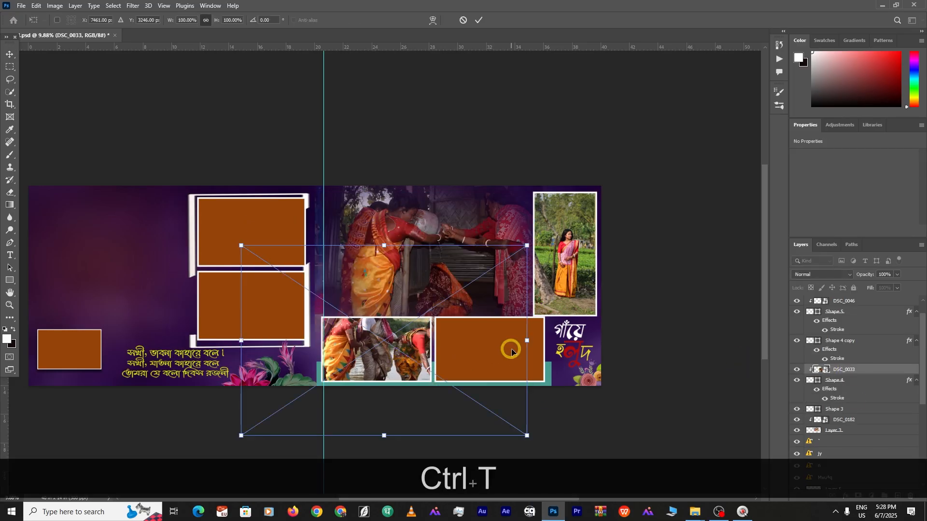
drag(526, 435, 437, 389)
key(Return)
Drag DSC_0035 in and clip it into the bottom-right frame
click(501, 348)
click(693, 510)
click(797, 470)
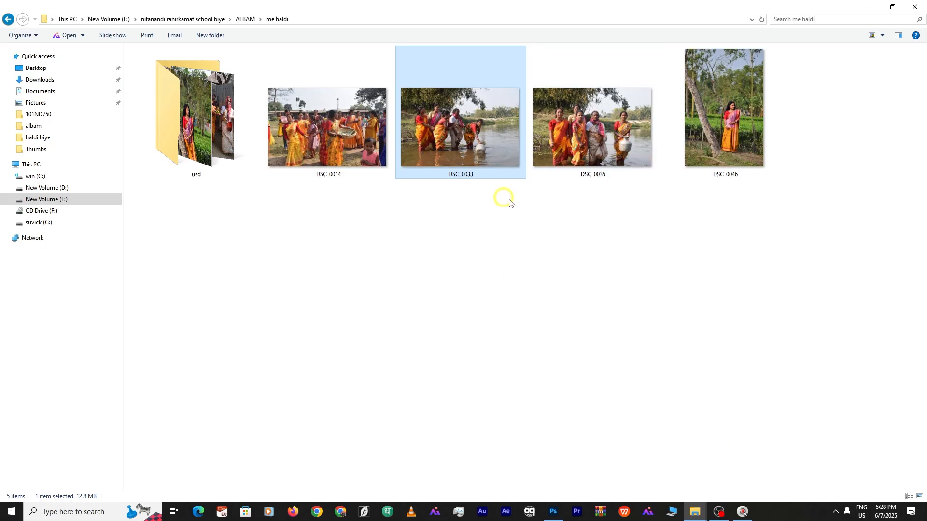
drag(590, 125, 463, 329)
key(Return)
click(498, 349)
drag(347, 309, 495, 341)
alt+click(829, 345)
Resize DSC_0035 to fit the bottom-right frame and deselect it
key(ctrl+t)
drag(463, 299, 490, 324)
drag(487, 246, 488, 331)
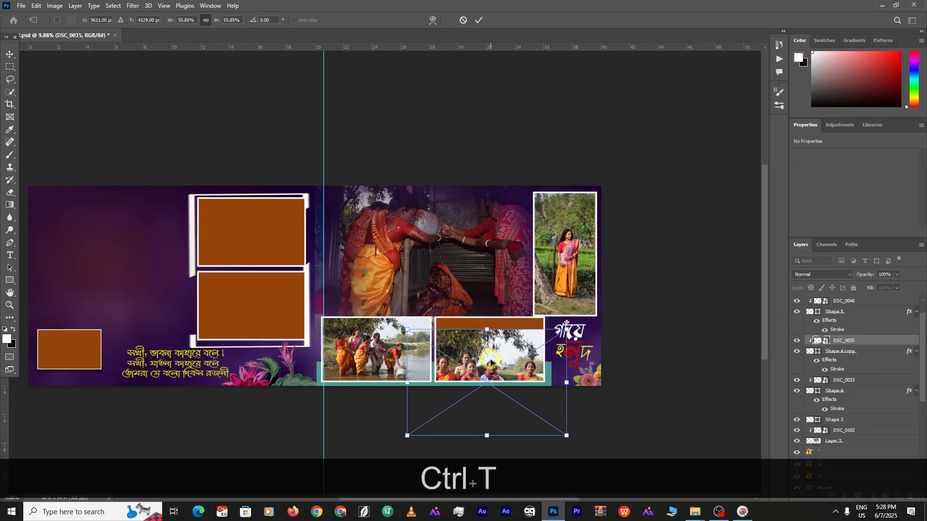
drag(487, 384, 492, 346)
drag(490, 296, 490, 306)
key(Return)
click(666, 207)
drag(126, 270, 220, 270)
In Explorer, open the chele haldi folder and select photo DSC07021
click(338, 242)
click(694, 510)
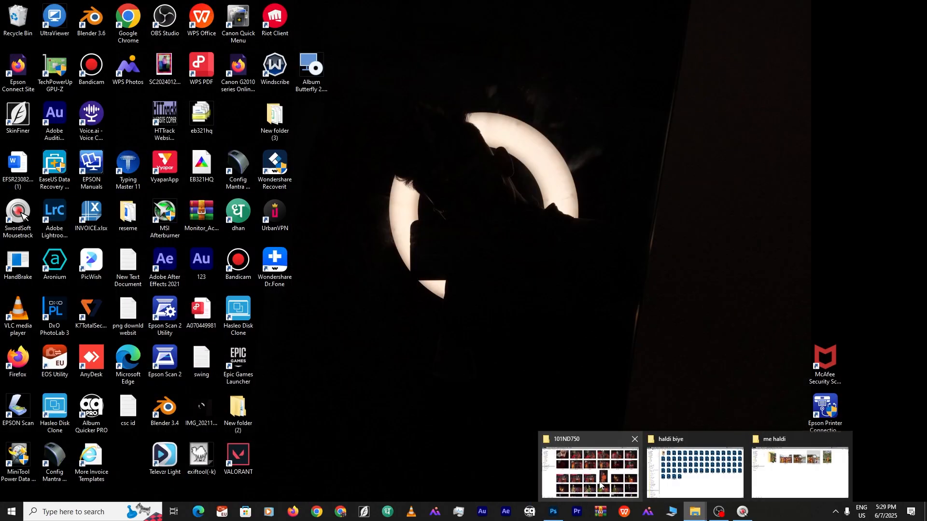
click(797, 471)
click(8, 20)
double_click(456, 138)
click(322, 154)
click(463, 138)
Place DSC07021 across the left page and enlarge the brush for soft mask blending
drag(468, 137, 141, 261)
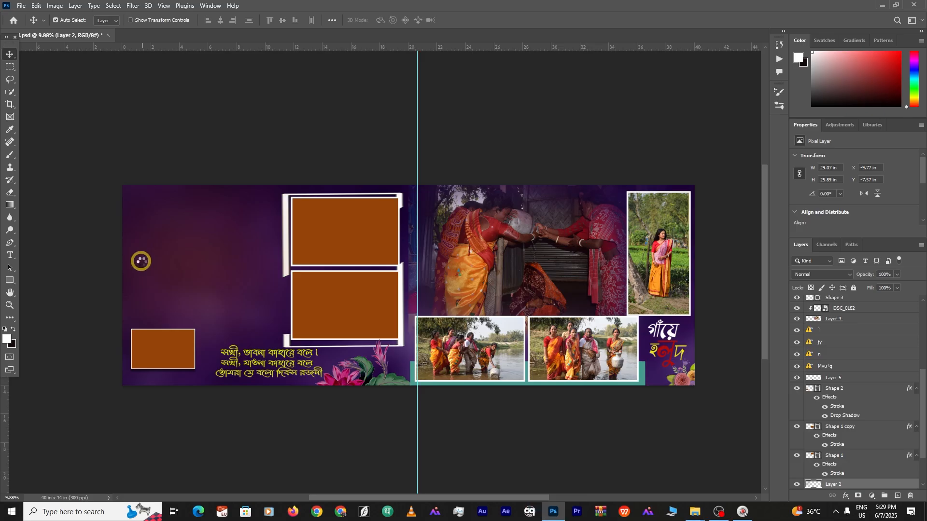
drag(408, 266, 179, 247)
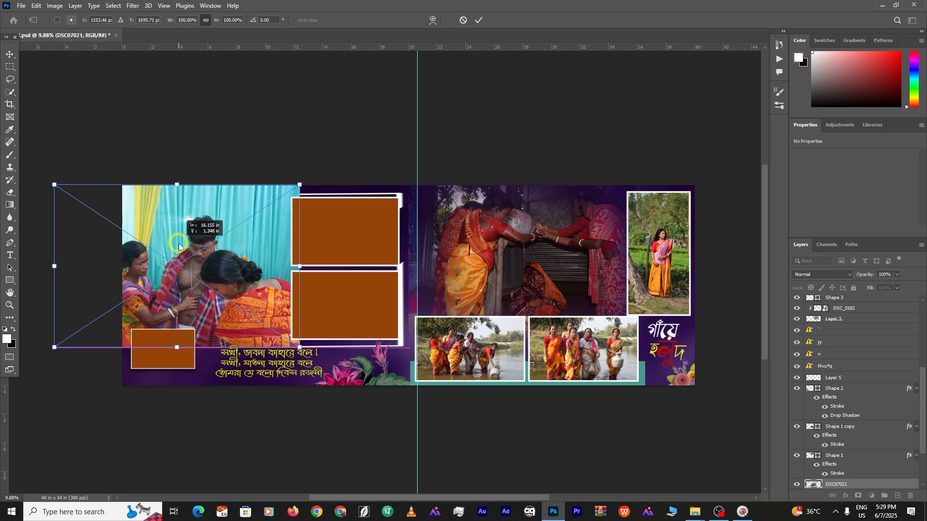
key(Return)
drag(232, 286, 238, 284)
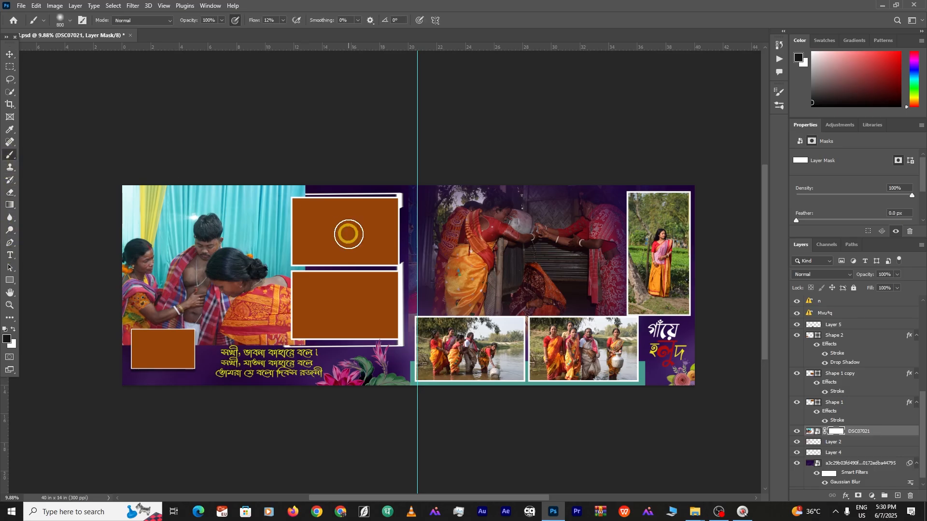
key(bracketright)
key(bracketright)
key(bracketright)
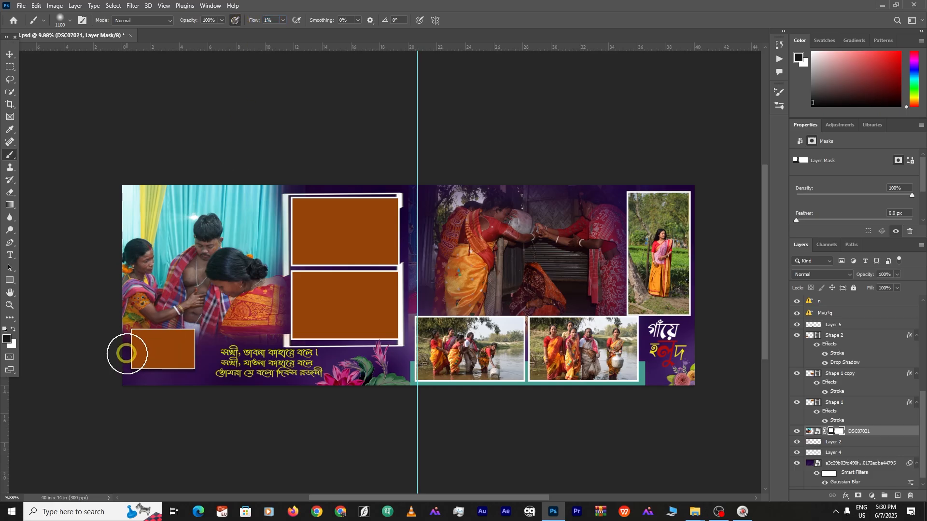
key(bracketright)
key(bracketright)
key(bracketright)
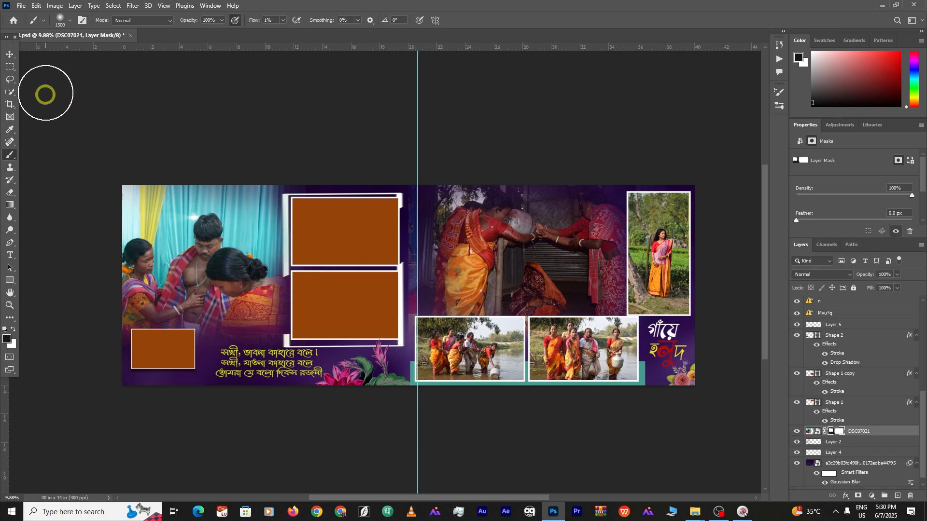
Drag DSC07017 from the chele haldi folder and clip it into the upper left-page frame
click(261, 111)
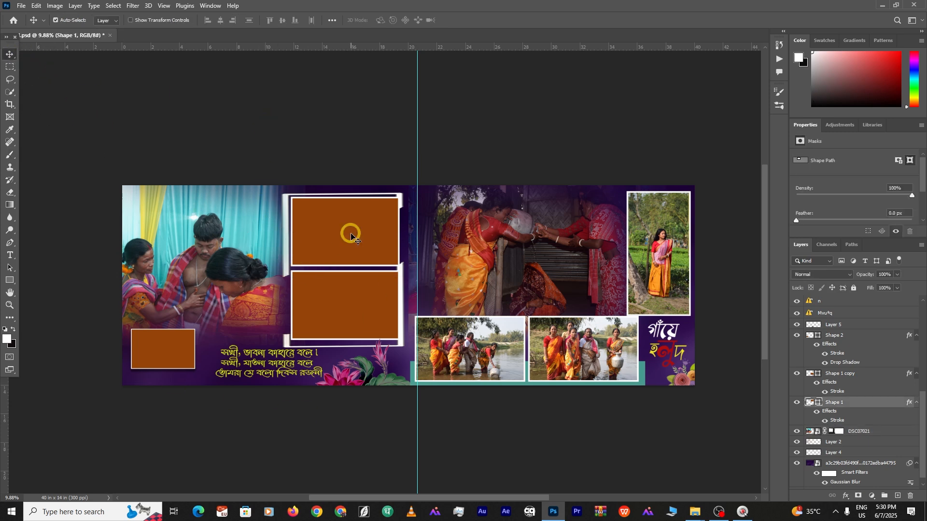
click(694, 512)
click(778, 459)
drag(324, 121, 355, 238)
click(695, 512)
click(772, 458)
drag(356, 142, 301, 211)
alt+click(816, 406)
Resize and position DSC07017 to fill the upper frame
key(ctrl+t)
drag(452, 238, 400, 238)
drag(207, 239, 291, 238)
drag(338, 241, 338, 235)
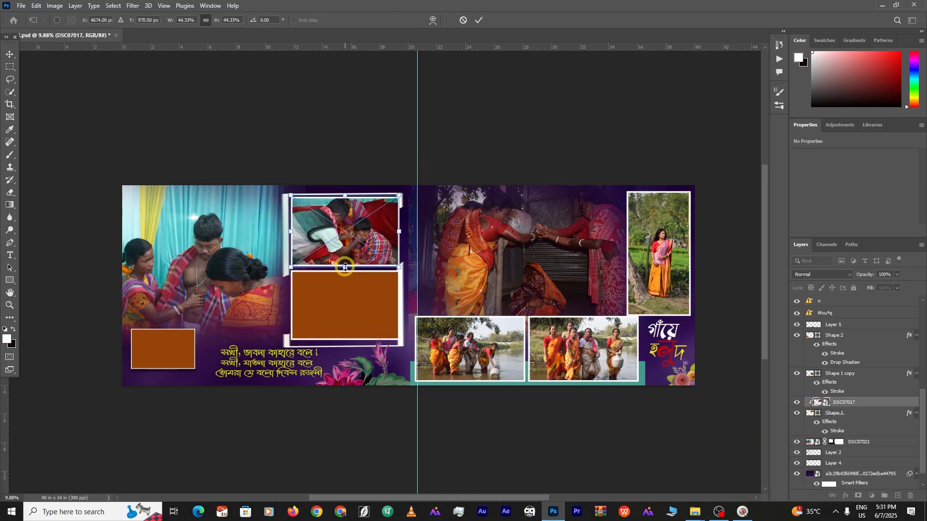
key(Return)
key(ctrl+t)
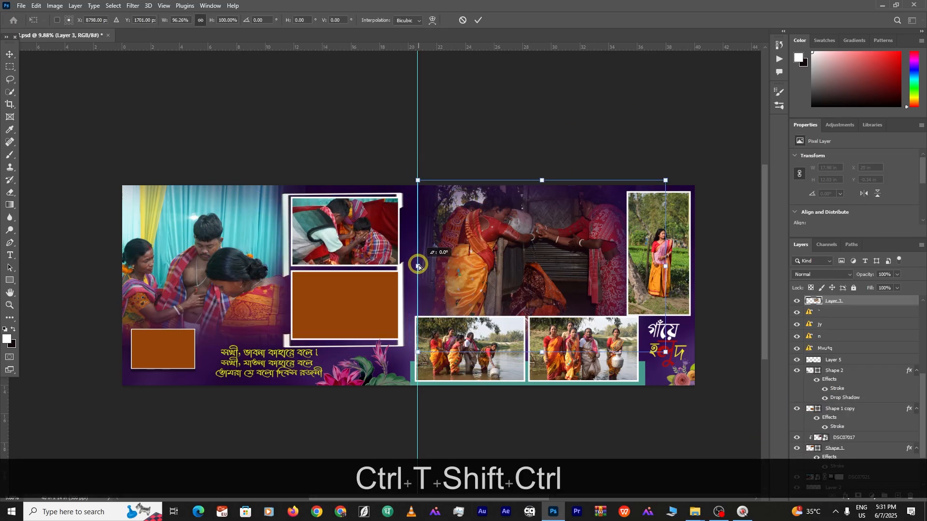
click(478, 21)
scroll(314, 333, up, 3)
drag(367, 173, 367, 184)
File DSC07017 into the usd folder, then bring in DSC07031 and clip it to the lower frame
click(365, 279)
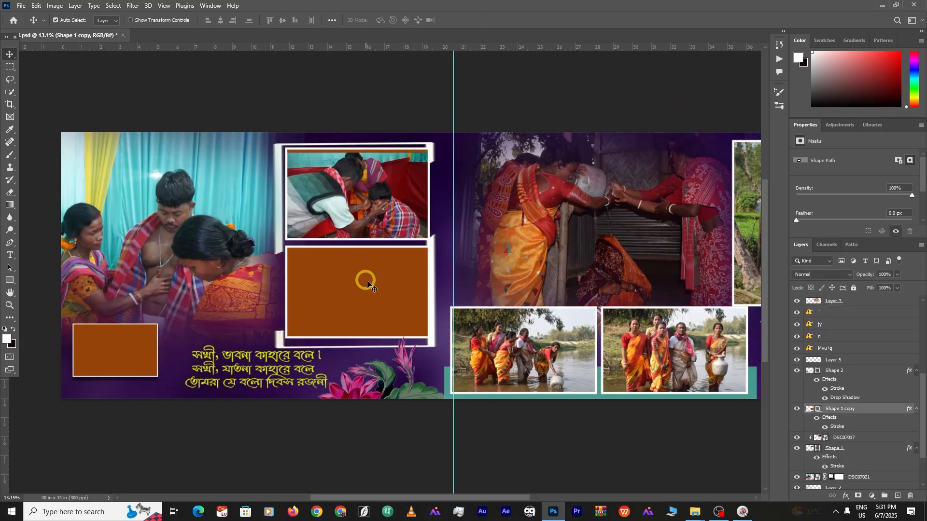
click(696, 511)
drag(329, 130, 196, 116)
drag(333, 130, 338, 322)
drag(386, 300, 328, 310)
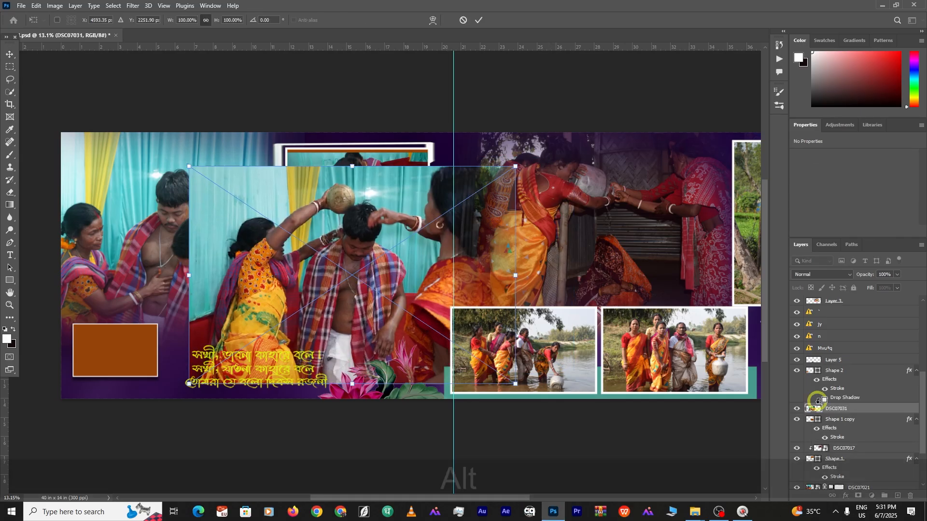
alt+click(818, 414)
Scale and move DSC07031 to fit the lower left-page frame
key(ctrl+t)
drag(513, 319, 429, 319)
drag(377, 316, 427, 322)
drag(349, 306, 371, 295)
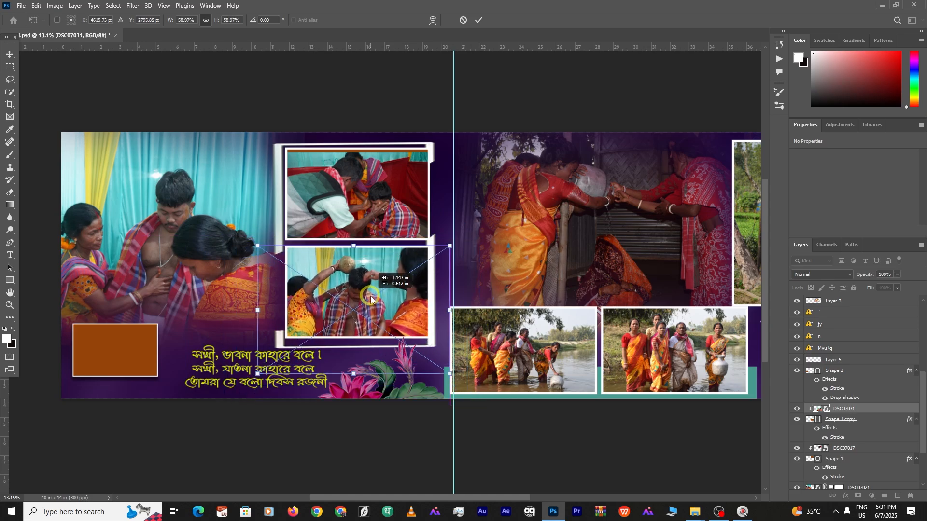
drag(258, 310, 279, 310)
key(Return)
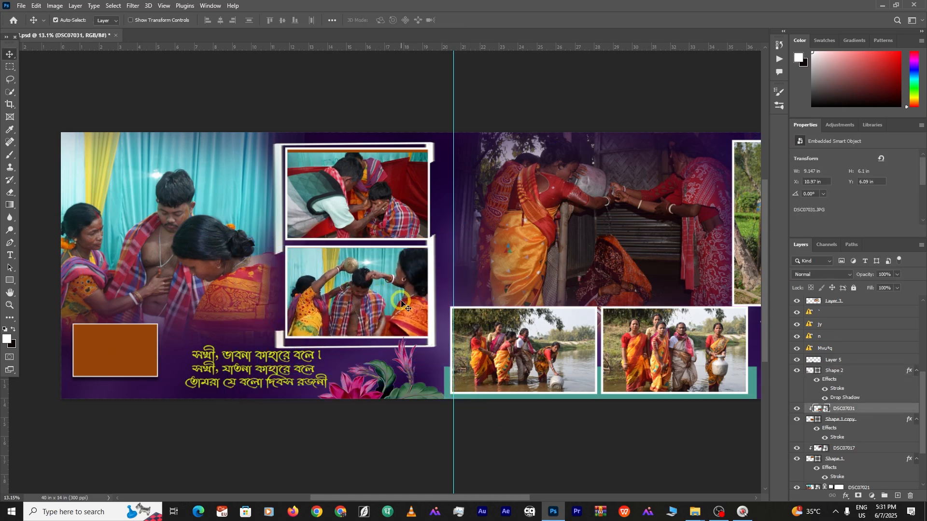
Duplicate DSC07031 and clip the copy into the small brown bottom-left frame
drag(399, 300, 327, 293)
alt+click(847, 413)
drag(876, 407, 869, 366)
click(131, 341)
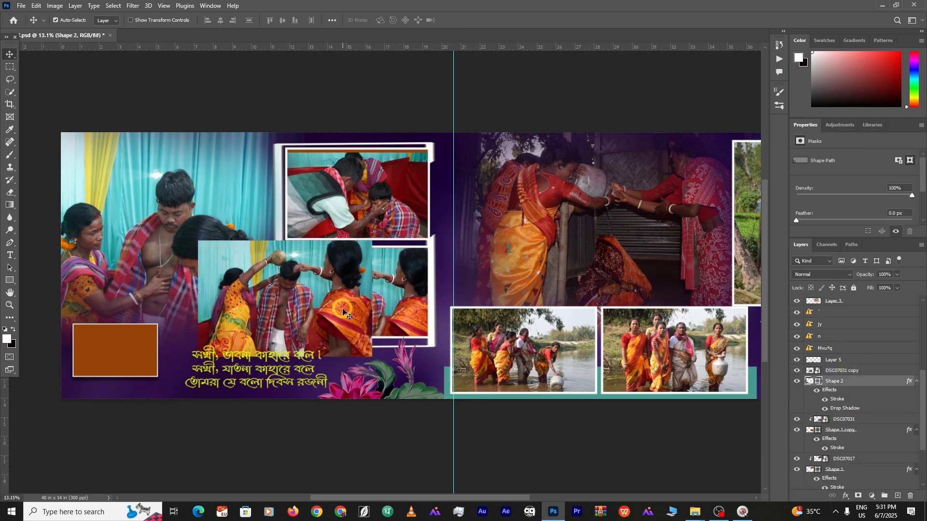
drag(343, 310, 124, 384)
alt+click(836, 376)
click(347, 432)
scroll(338, 430, up, 1)
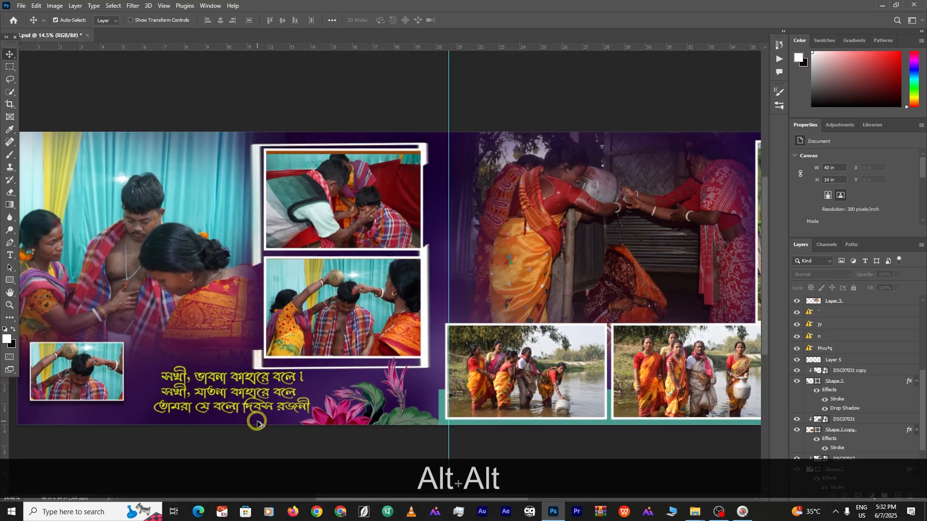
scroll(256, 420, down, 1)
drag(261, 410, 244, 379)
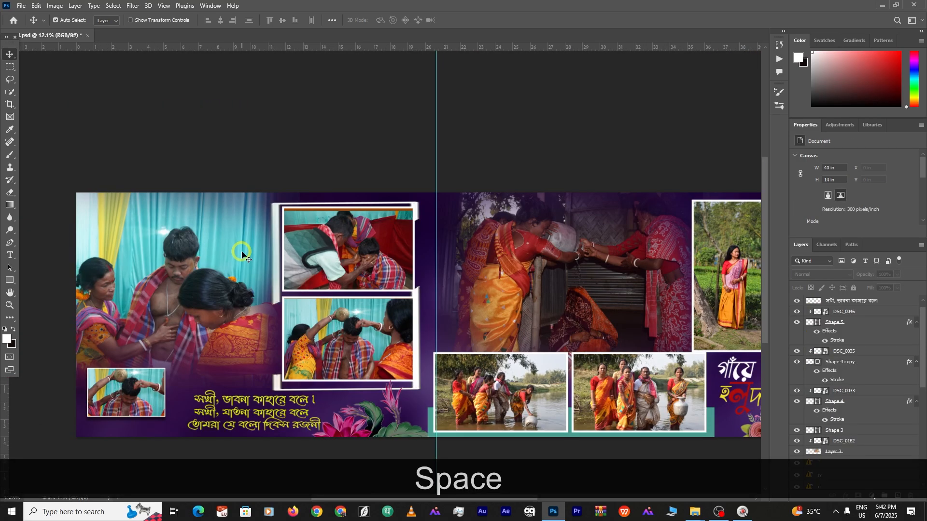
In Camera Raw, raise the curtain photo's exposure and lower its contrast and highlights
click(182, 263)
key(ctrl+shift+a)
drag(118, 239, 174, 239)
drag(821, 161, 822, 162)
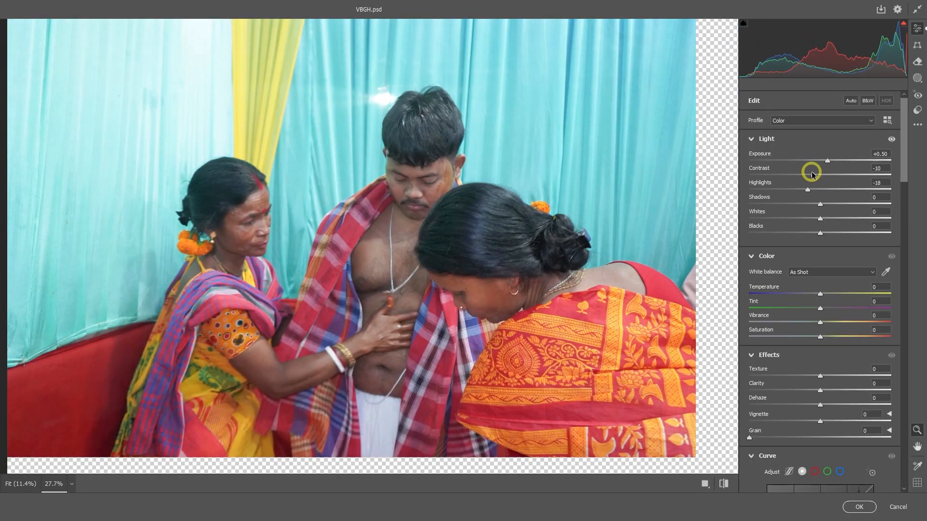
scroll(842, 404, down, 10)
scroll(821, 346, up, 6)
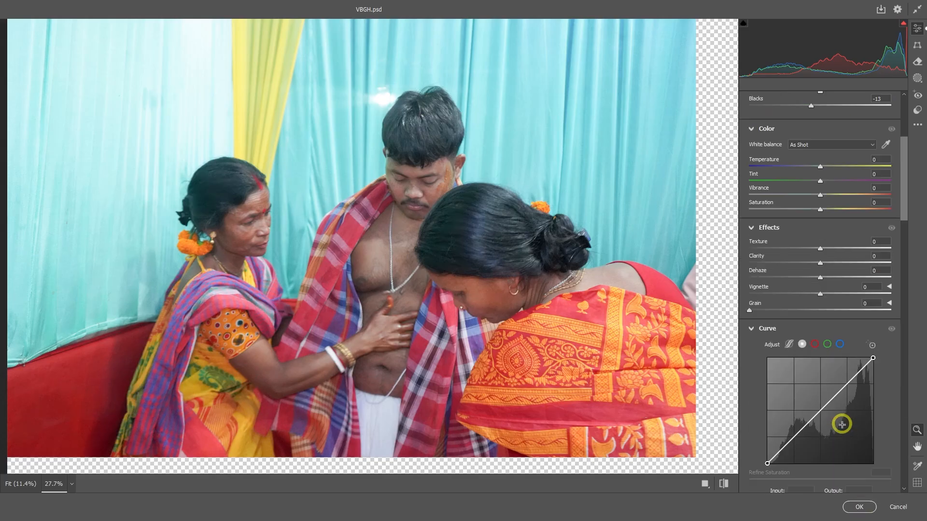
click(859, 506)
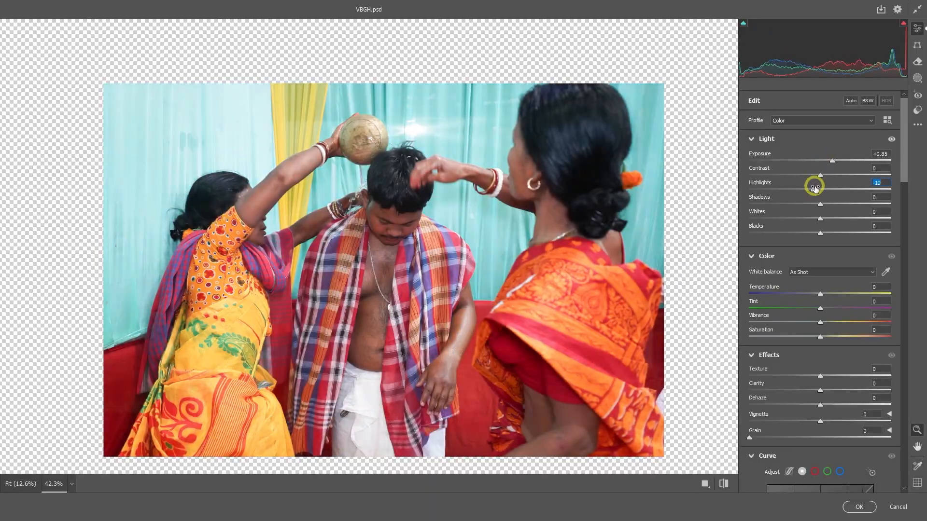
Brighten the water-pouring photo to exposure +1.00
drag(820, 161, 836, 161)
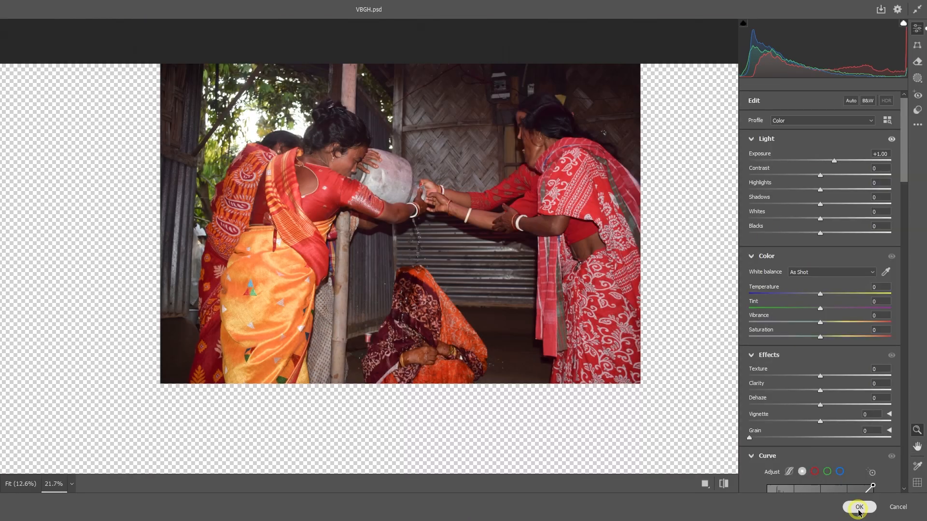
click(860, 507)
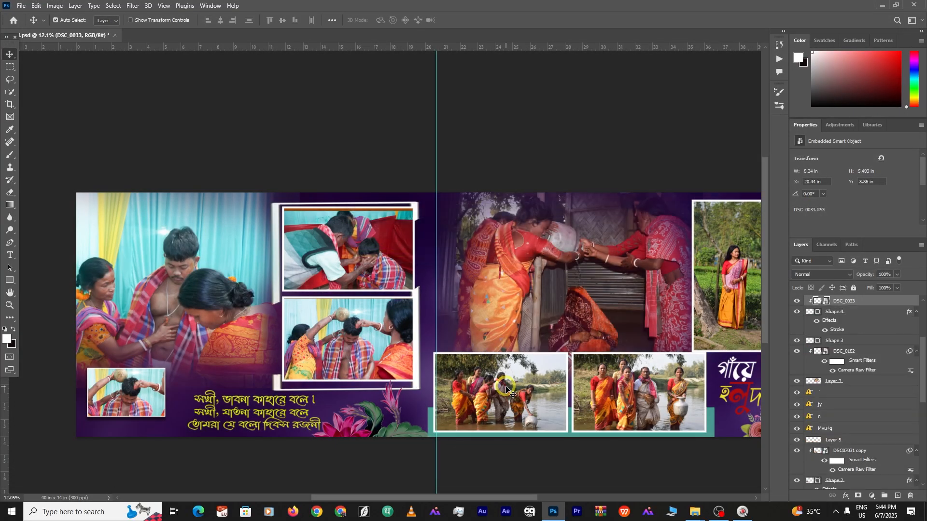
key(ctrl+shift)
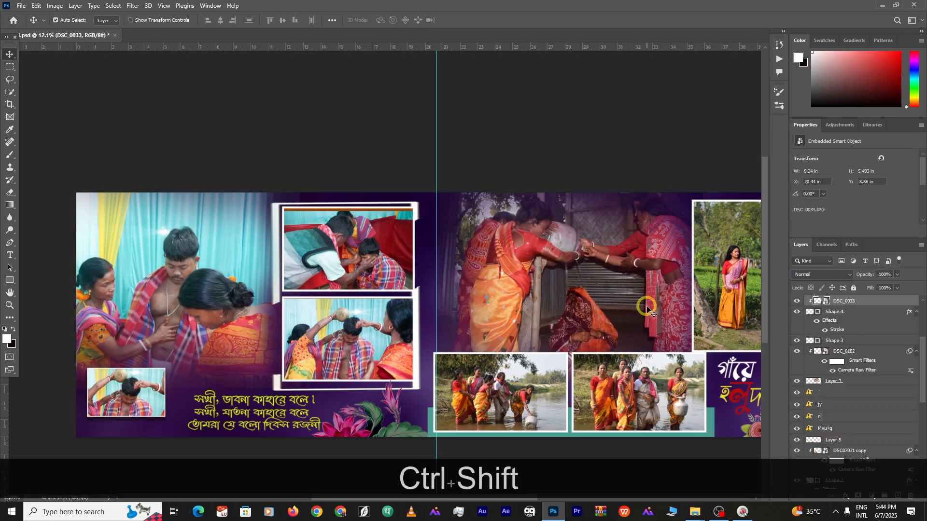
key(space)
drag(647, 309, 528, 305)
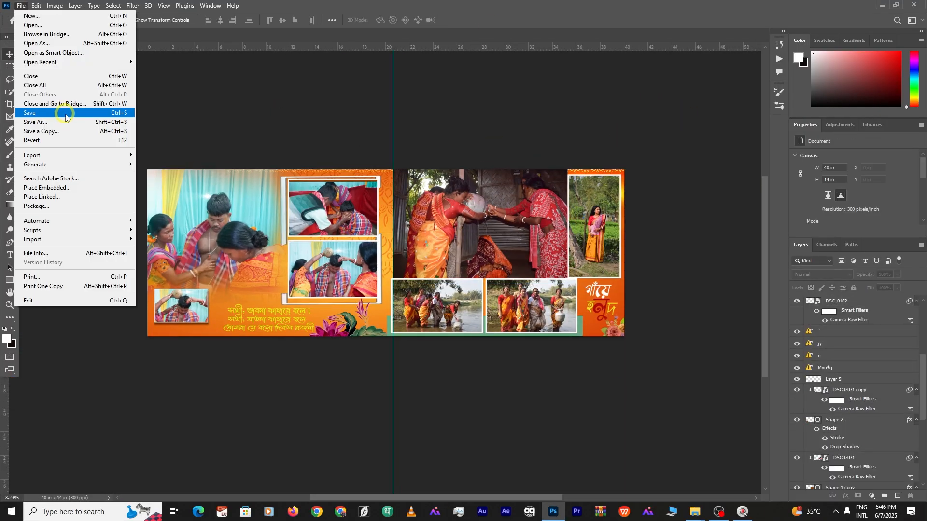
Save the spread as a new file named 6
click(63, 115)
key(BackSpace)
text(6)
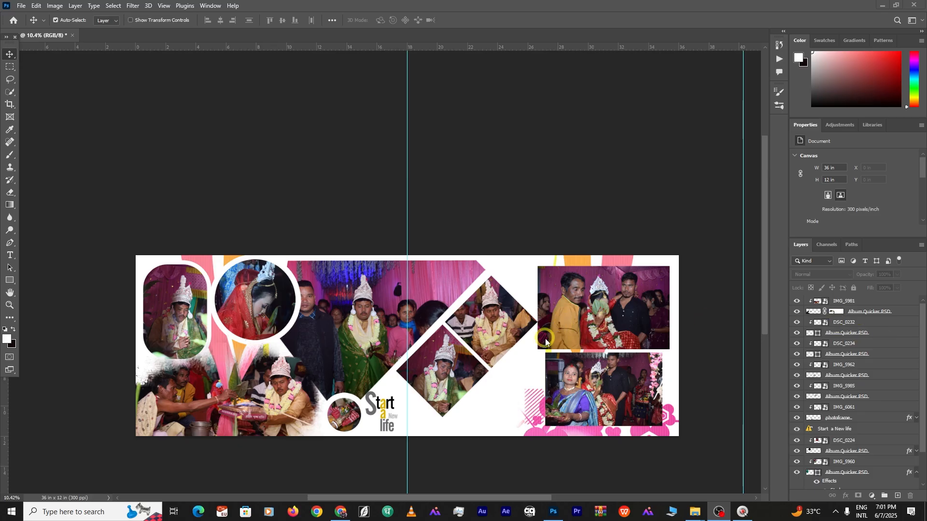
alt+scroll(534, 334, up, 5)
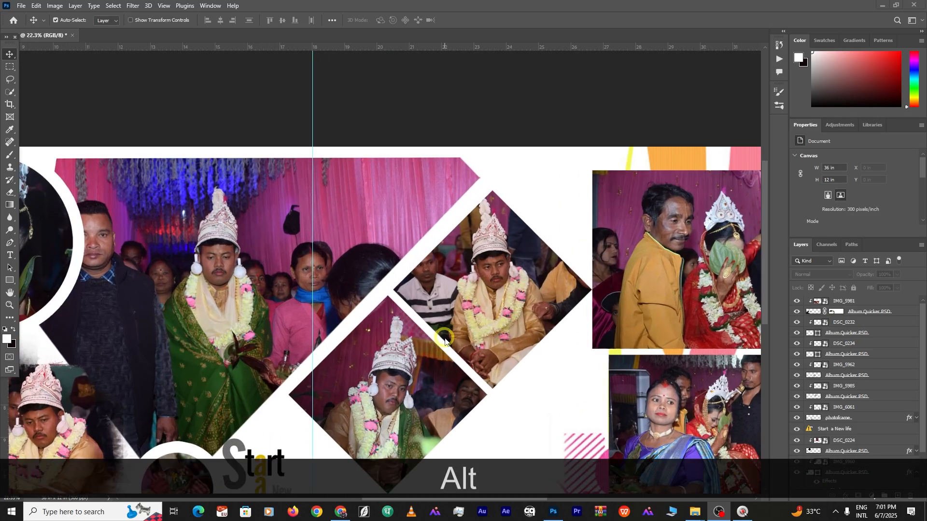
scroll(416, 342, down, 2)
key(alt+space)
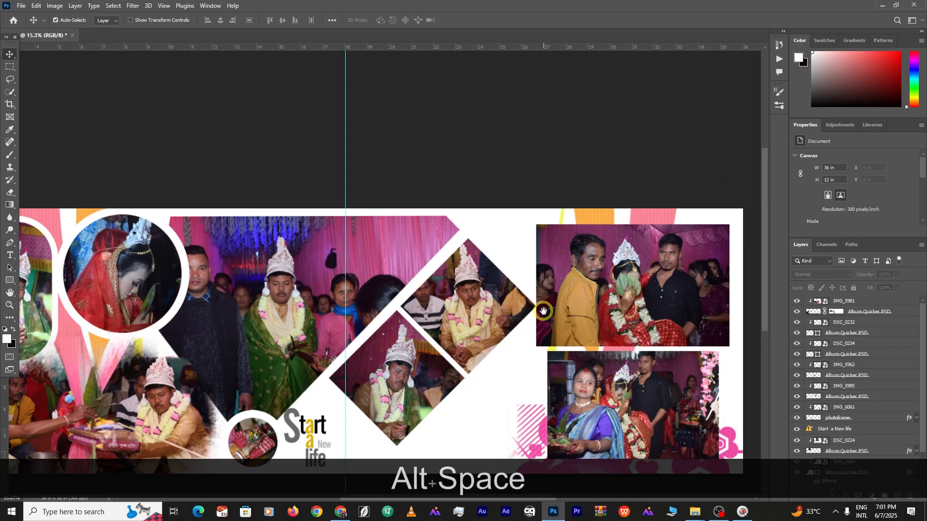
drag(480, 407, 511, 301)
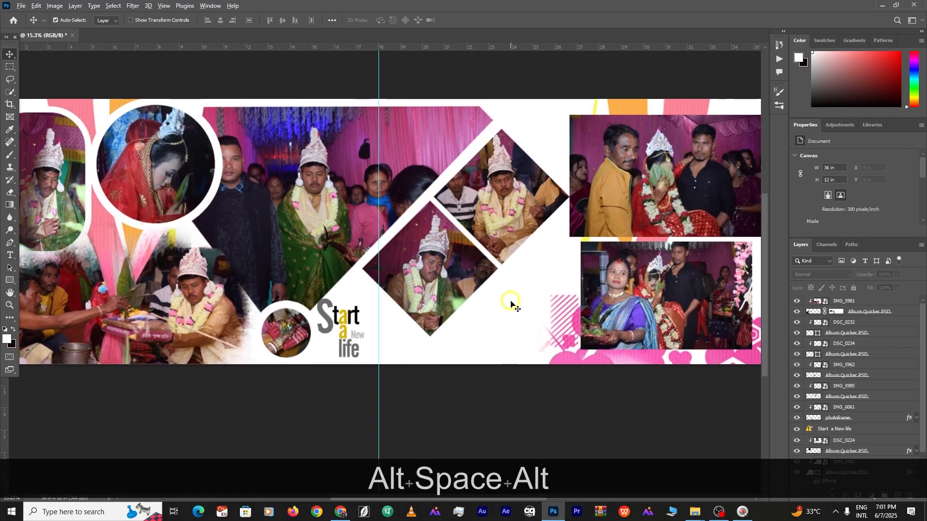
alt+scroll(511, 303, down, 2)
alt+scroll(509, 306, up, 1)
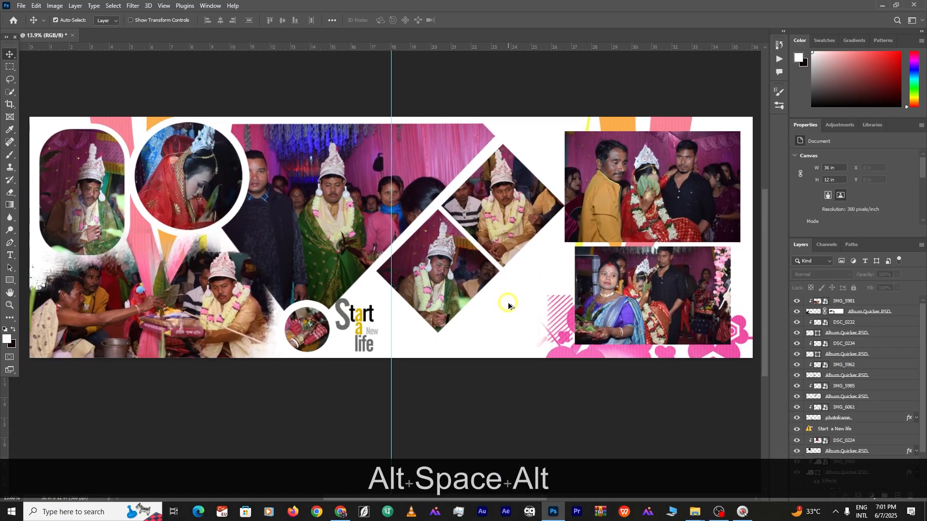
alt+scroll(509, 305, down, 2)
alt+scroll(509, 305, up, 1)
alt+scroll(509, 306, up, 2)
alt+scroll(510, 305, down, 2)
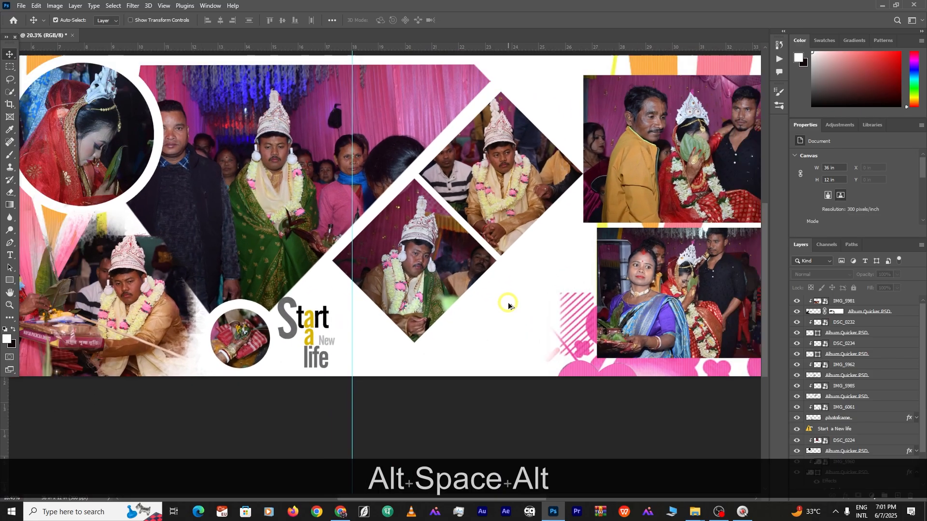
alt+scroll(509, 306, down, 1)
alt+scroll(348, 272, up, 1)
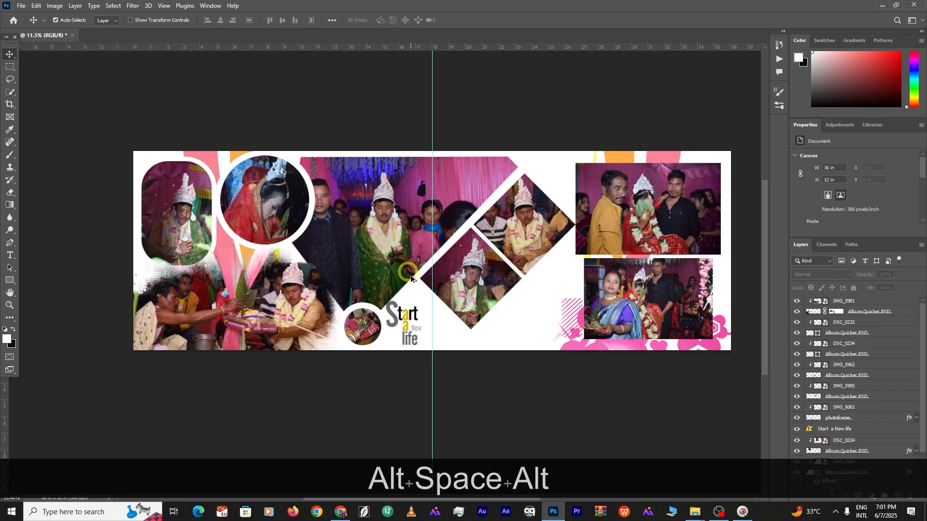
scroll(266, 275, up, 2)
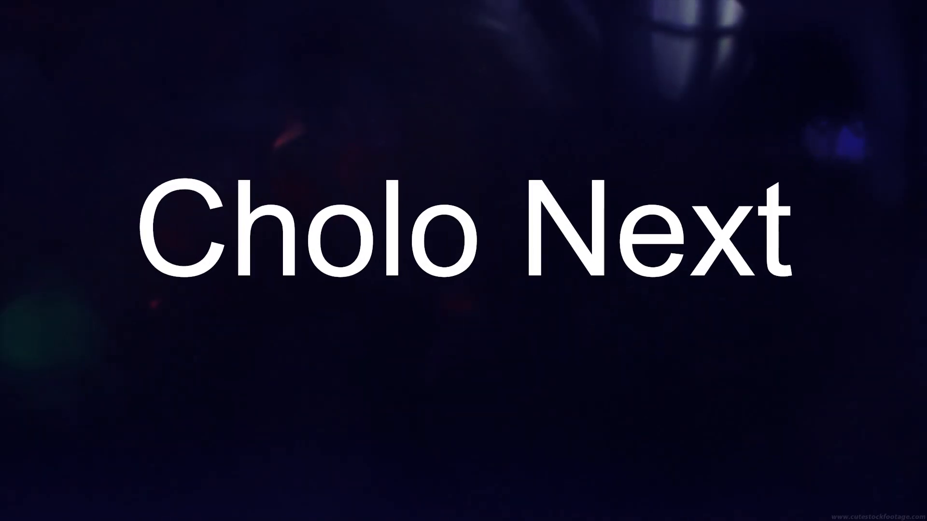
Open the 44.psd 'Mala Bodol' template from File Explorer
double_click(471, 183)
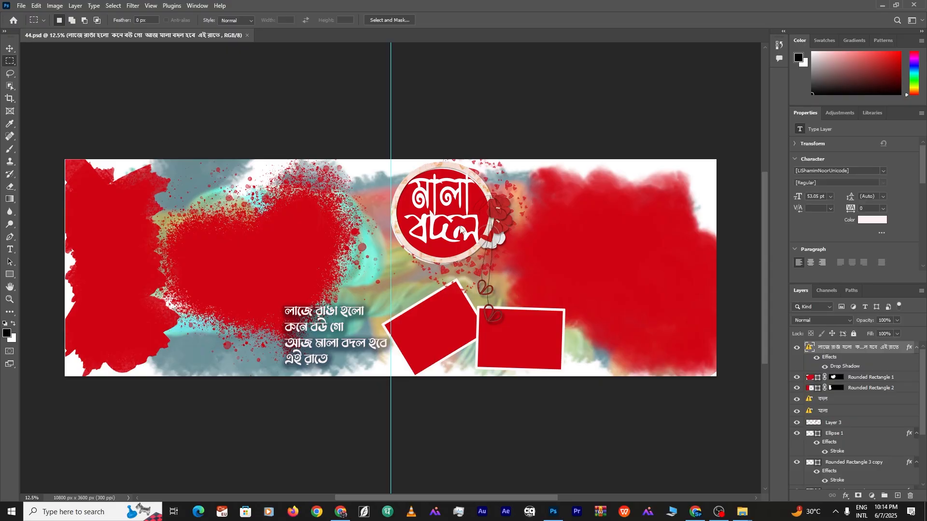
Place IMG_6033 from the ALBAM folder into the 44.psd template above Ellipse 2
scroll(502, 251, up, 3)
scroll(500, 251, down, 1)
scroll(500, 251, up, 1)
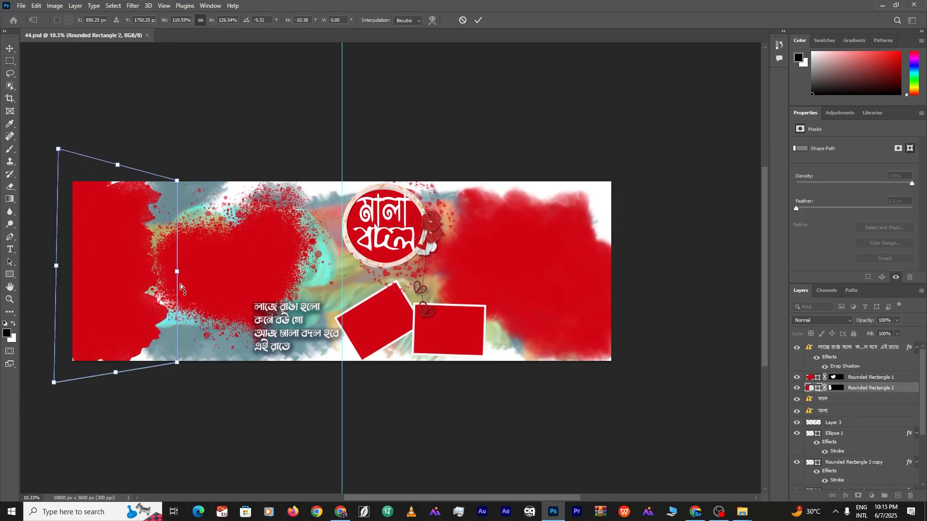
key(Return)
scroll(860, 435, down, 5)
click(847, 483)
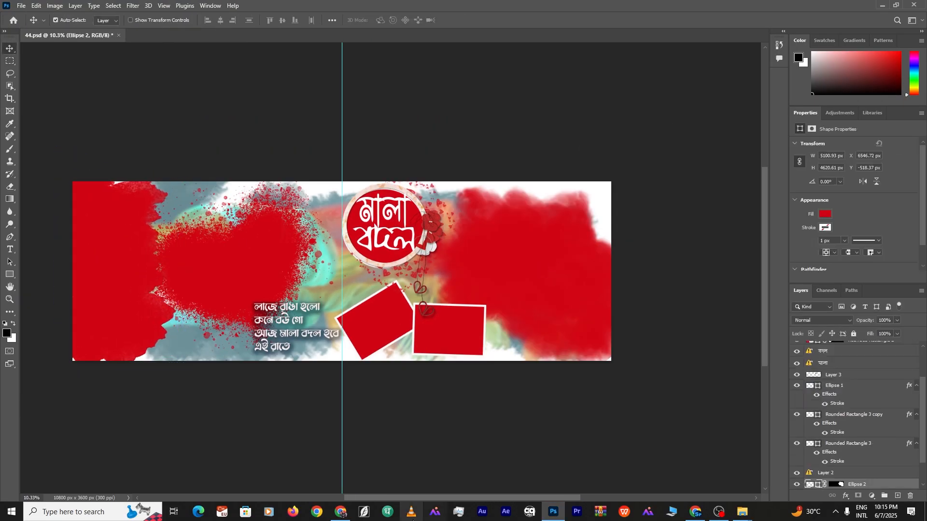
mouse_move(742, 512)
click(644, 471)
scroll(594, 386, down, 1)
double_click(335, 389)
drag(458, 394, 546, 278)
key(Return)
click(836, 475)
Enlarge IMG_6033, clip it inside Ellipse 2, and position it over the circle
drag(546, 278, 545, 271)
key(ctrl+t)
drag(612, 271, 667, 272)
drag(488, 230, 663, 233)
key(Return)
key(ctrl+alt+g)
drag(719, 280, 557, 264)
key(ctrl+t)
drag(355, 149, 409, 186)
drag(586, 272, 568, 268)
key(Return)
Move the used IMG_6033 into the cut folder in Explorer
ctrl+click(439, 330)
click(742, 512)
scroll(351, 405, down, 3)
scroll(350, 404, up, 5)
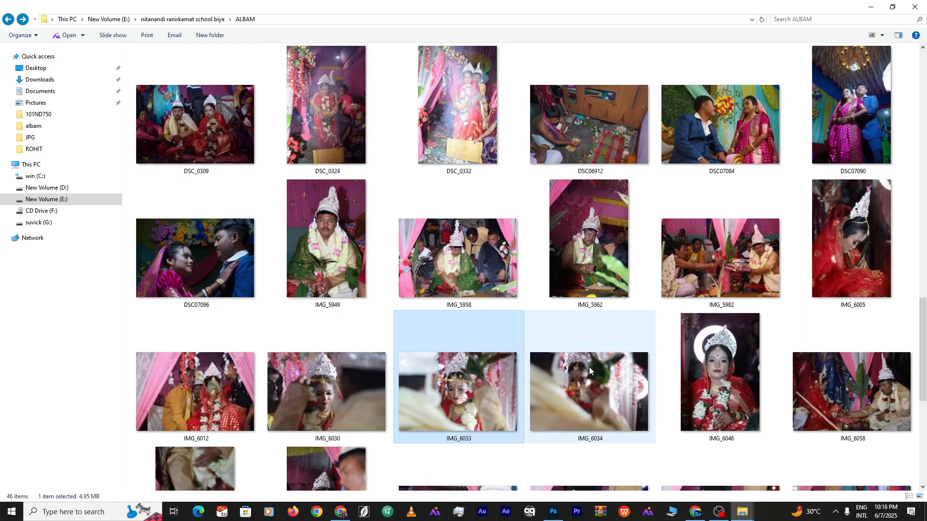
key(ctrl+x)
scroll(561, 348, up, 10)
double_click(852, 125)
key(ctrl+v)
click(8, 19)
scroll(457, 343, down, 7)
Place DSC_0250, trim its size slightly, and add a layer mask to it
drag(328, 131, 239, 271)
drag(152, 274, 142, 271)
drag(208, 267, 217, 268)
key(Return)
click(857, 496)
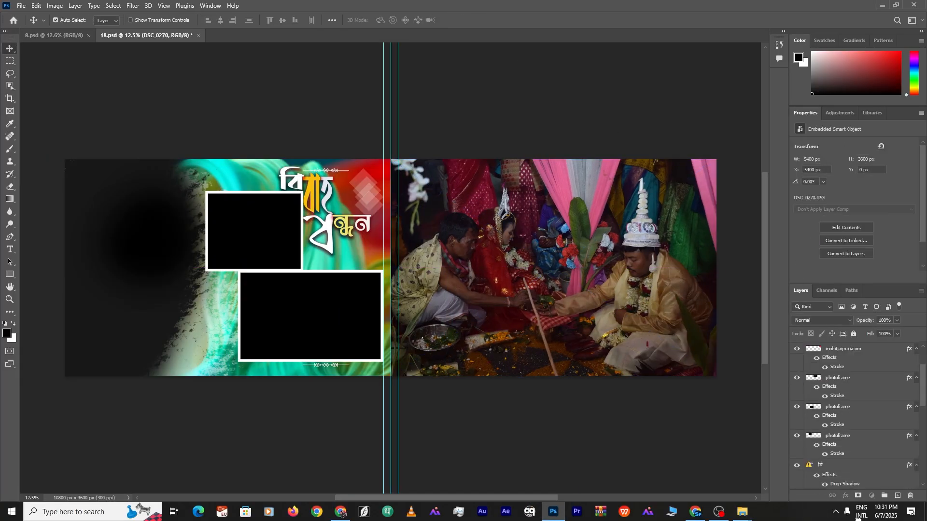
Move DSC_0270 below Layer 28 and shrink it on the canvas
drag(858, 519, 842, 414)
drag(579, 275, 620, 275)
key(ctrl+t)
drag(746, 168, 658, 226)
drag(599, 309, 664, 272)
key(Return)
Clip DSC_0270 to the photoframe layer and scale it into the upper frame
drag(842, 410, 842, 375)
key(ctrl+alt+g)
drag(523, 236, 392, 205)
key(ctrl+t)
drag(600, 229, 536, 227)
drag(376, 228, 391, 226)
key(Return)
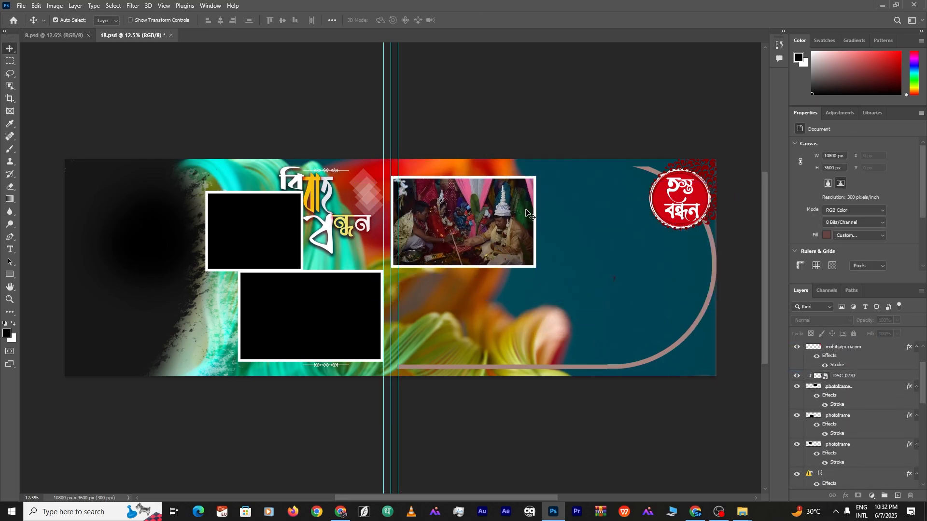
Place DSC_0260 from the photo folder on the right page, enlarged to 68%
click(743, 511)
double_click(377, 250)
click(914, 13)
drag(328, 209, 659, 289)
drag(565, 267, 546, 268)
drag(619, 278, 621, 278)
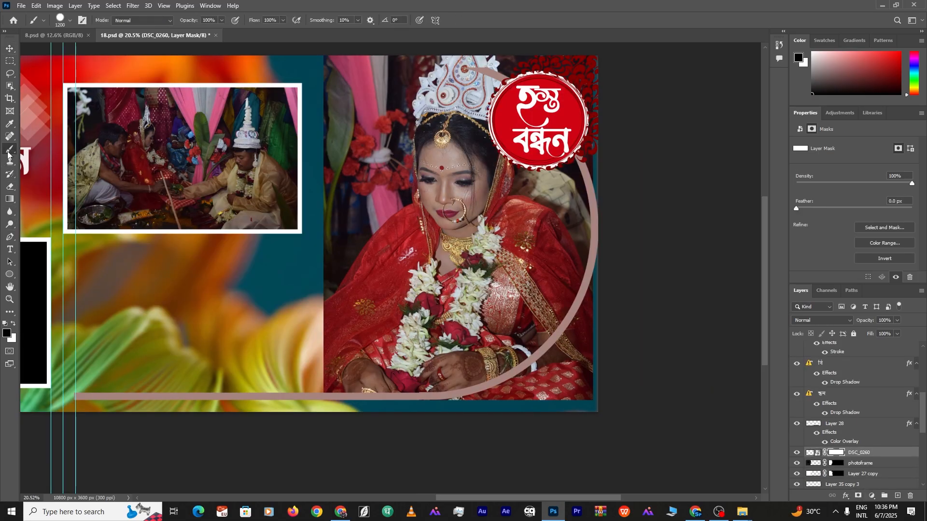
Mask away DSC_0260's bottom edge, bottom-right corner and top-right corner
mouse_move(605, 394)
mouse_down()
mouse_move(623, 378)
mouse_move(599, 423)
mouse_move(642, 309)
mouse_up()
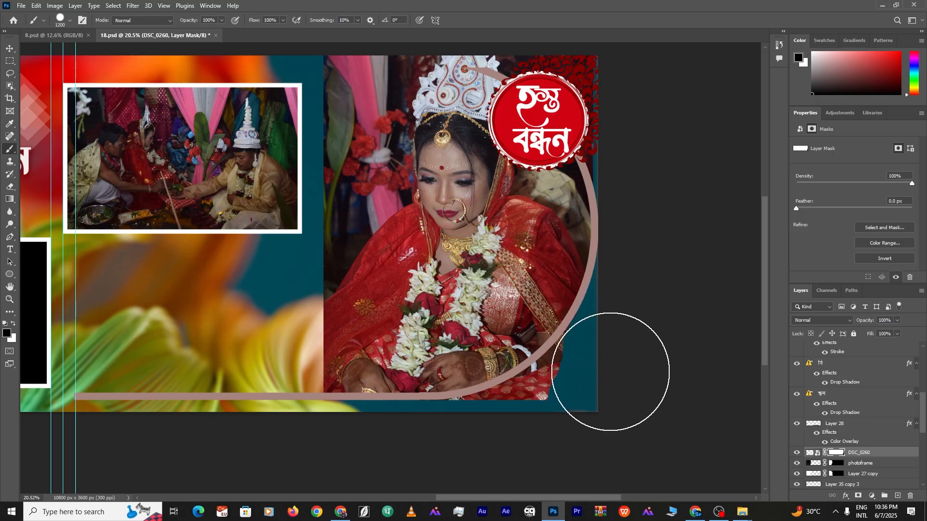
mouse_move(603, 369)
mouse_down()
mouse_move(573, 405)
mouse_move(440, 456)
mouse_up()
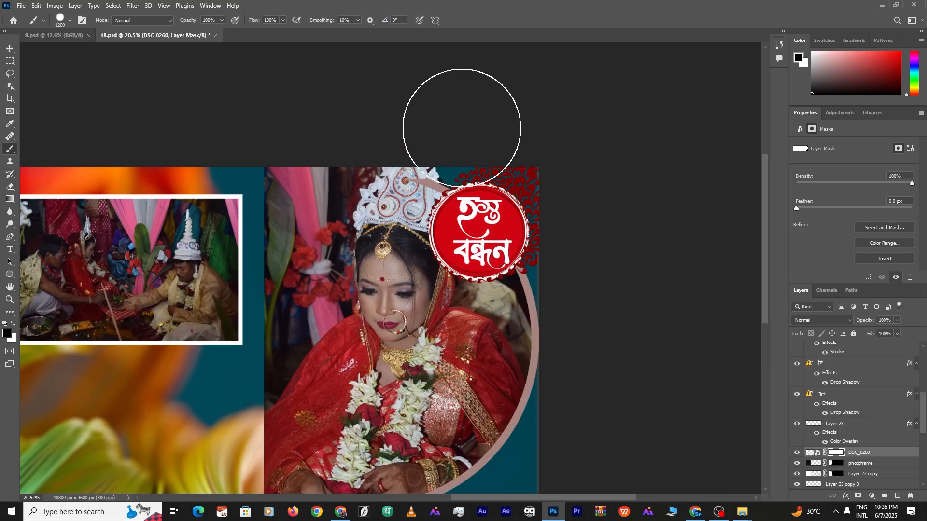
key(x)
mouse_move(256, 347)
mouse_down()
mouse_move(262, 323)
mouse_move(207, 289)
mouse_up()
drag(480, 118, 539, 173)
scroll(587, 193, up, 5)
scroll(588, 193, down, 9)
drag(217, 256, 329, 253)
key(v)
click(344, 232)
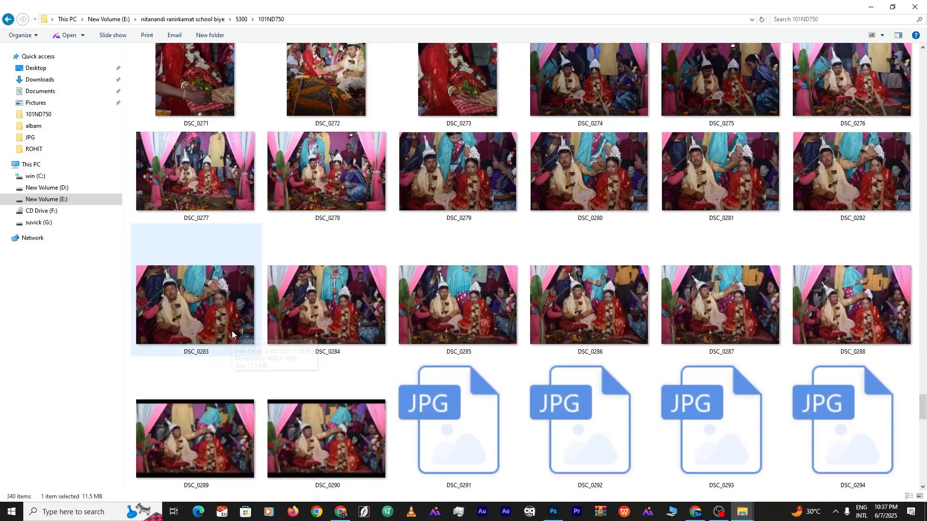
Place DSC_0271 at the left edge and clip it to the photoframe
scroll(411, 323, down, 2)
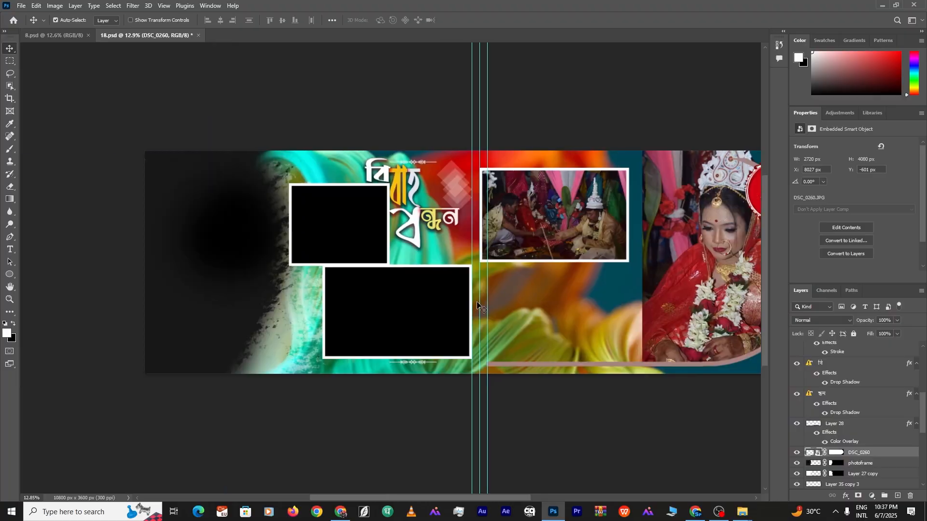
click(227, 270)
click(742, 512)
drag(197, 201, 412, 261)
drag(412, 251, 180, 250)
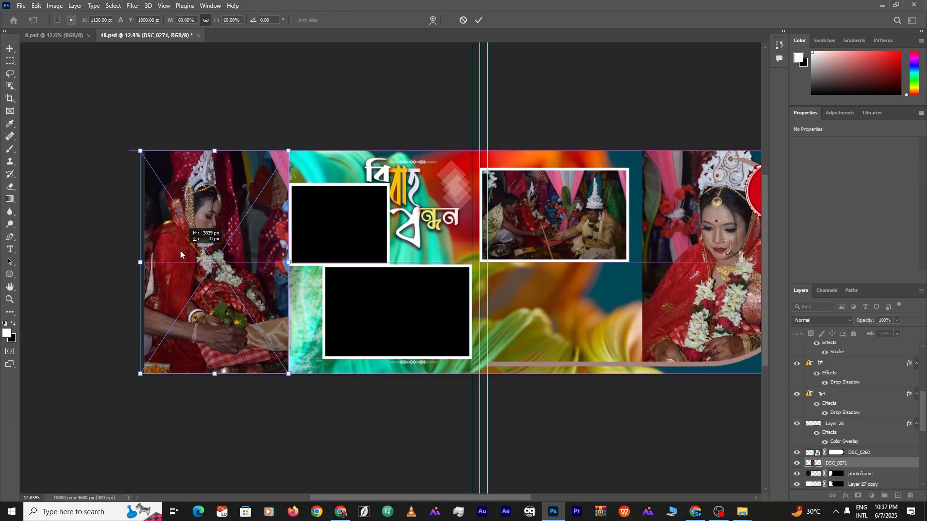
key(Return)
key(ctrl+alt+g)
scroll(325, 274, right, 2)
Place DSC_0272 in the lower photo frame, clip it and nudge it down
click(325, 274)
click(743, 511)
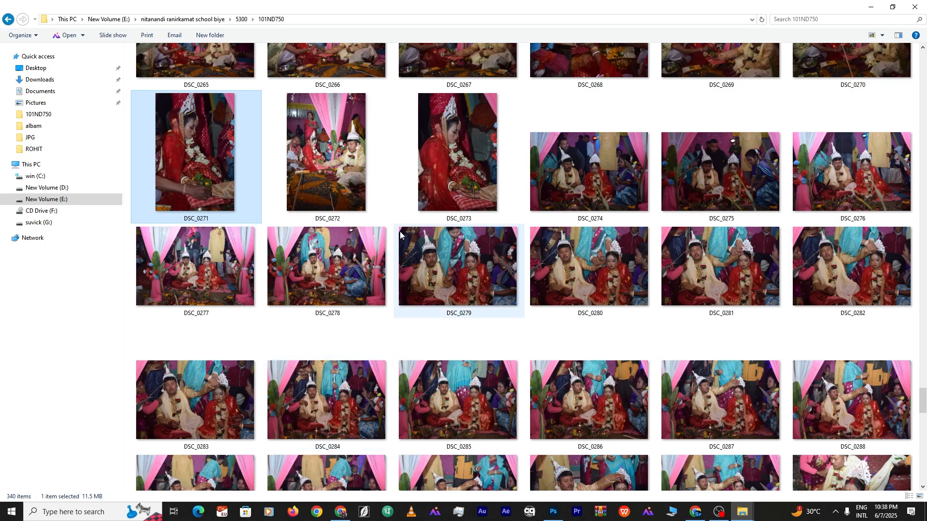
scroll(386, 405, down, 5)
scroll(464, 328, up, 4)
drag(327, 115, 364, 292)
key(Return)
key(ctrl+alt+g)
key(ctrl+t)
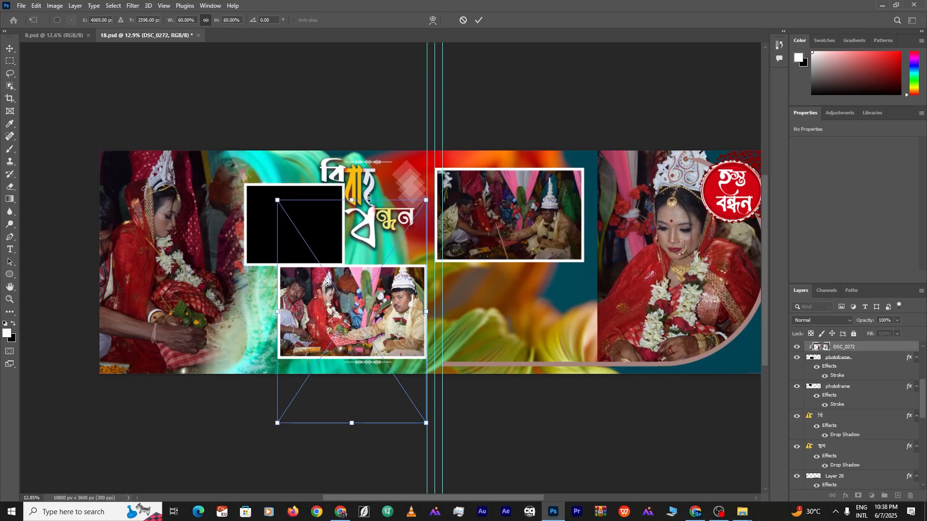
key(Return)
Bring IMG_6075 from the ALBAM folder into the spread above the black photoframe
click(311, 237)
click(747, 514)
click(8, 20)
double_click(459, 116)
scroll(507, 355, down, 10)
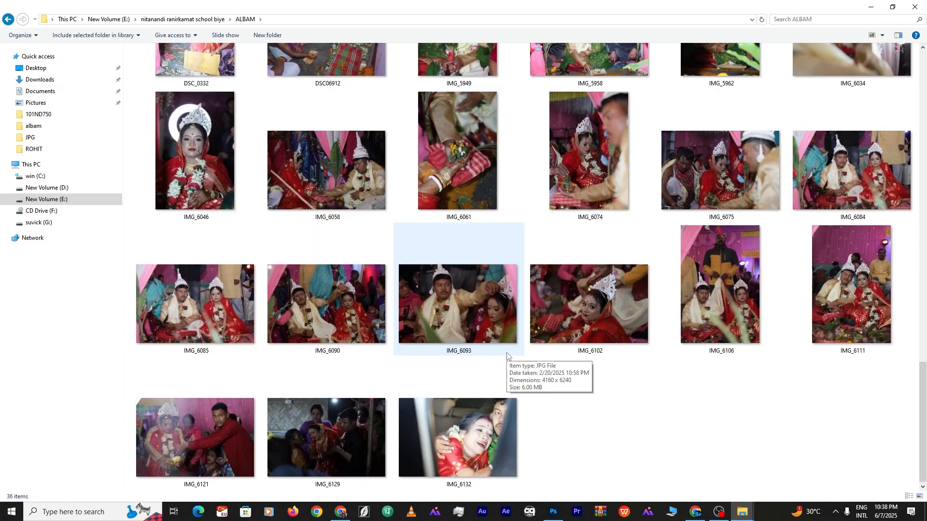
scroll(507, 355, up, 3)
double_click(720, 408)
click(915, 14)
drag(716, 412, 615, 66)
key(Return)
Shrink IMG_6075 over its frame, clip it with Ctrl+Alt+G, and open Camera Raw Filter
click(254, 225)
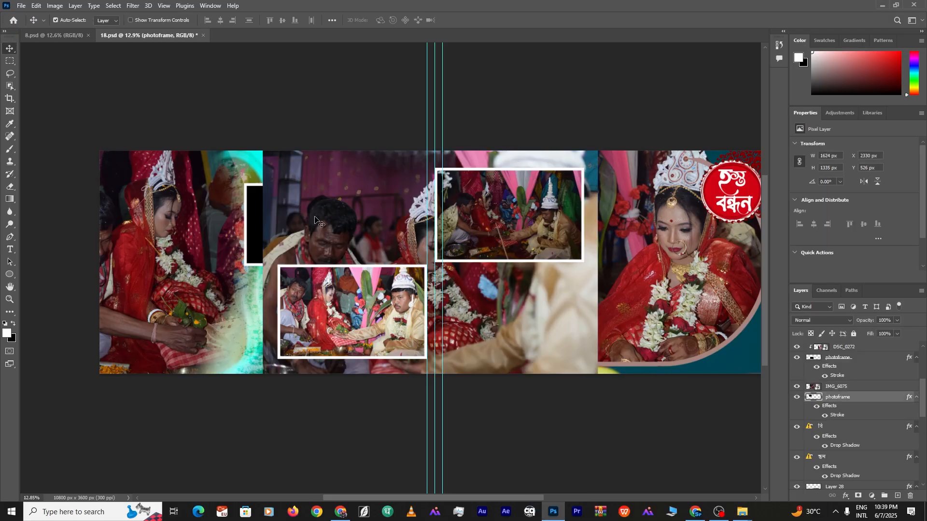
key(ctrl+t)
drag(579, 269, 381, 256)
drag(320, 262, 364, 229)
key(Return)
key(ctrl+alt+g)
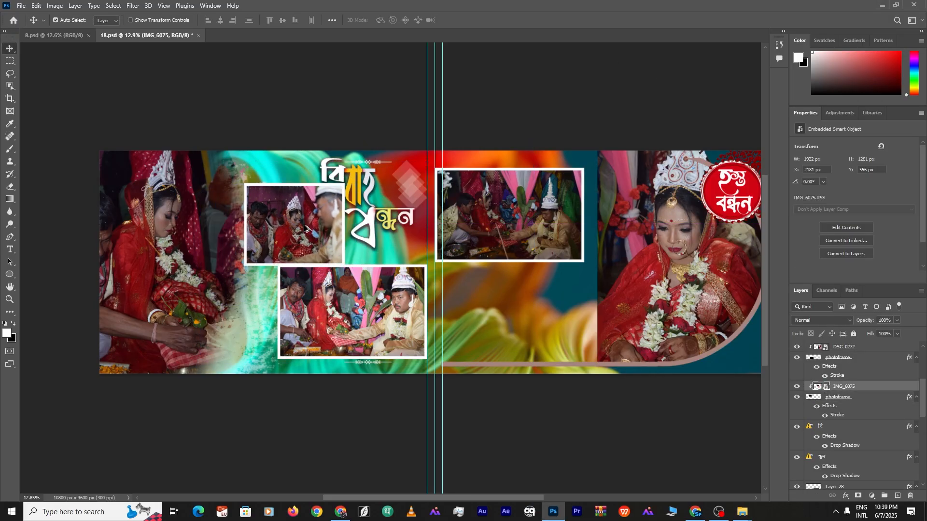
drag(303, 235, 303, 237)
key(ctrl+shift+a)
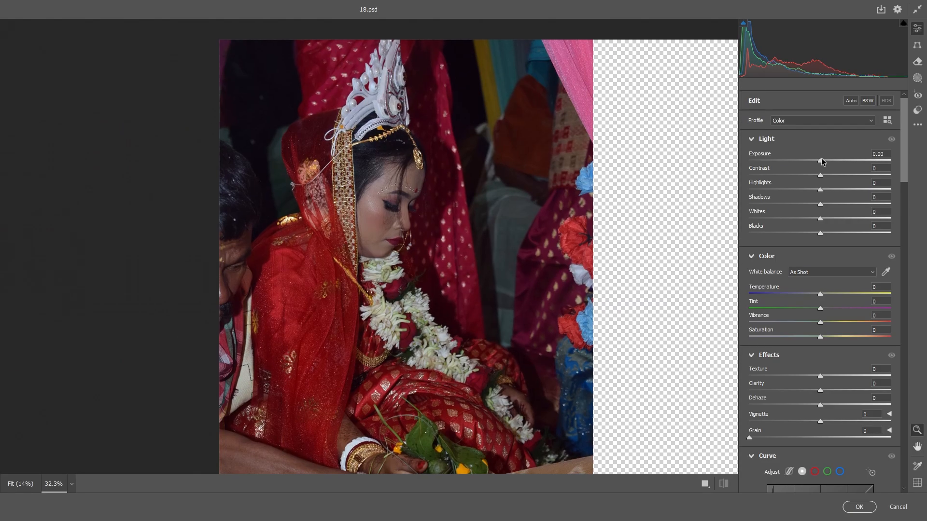
Set Highlights -27, Shadows -29, Vignette -17, and shift the red and magenta hues
drag(820, 189, 800, 190)
drag(820, 204, 793, 207)
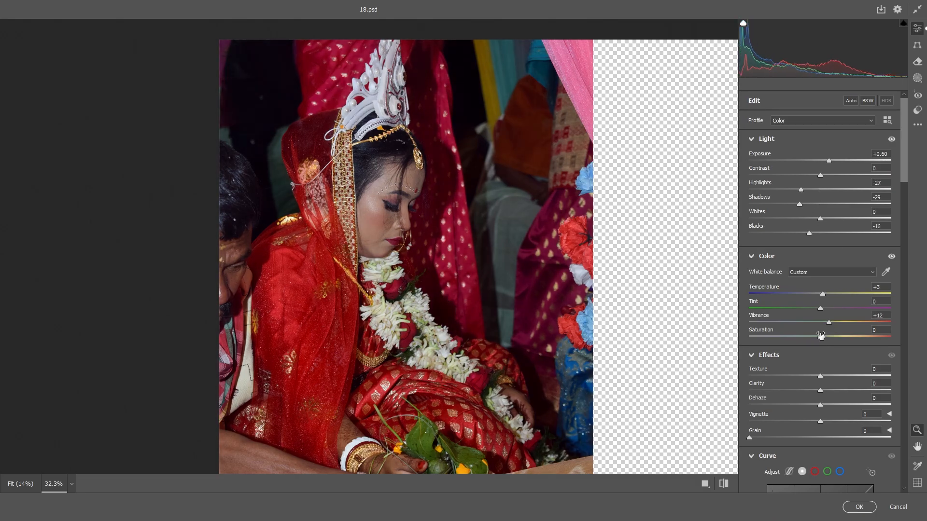
drag(822, 414, 809, 415)
scroll(847, 465, down, 3)
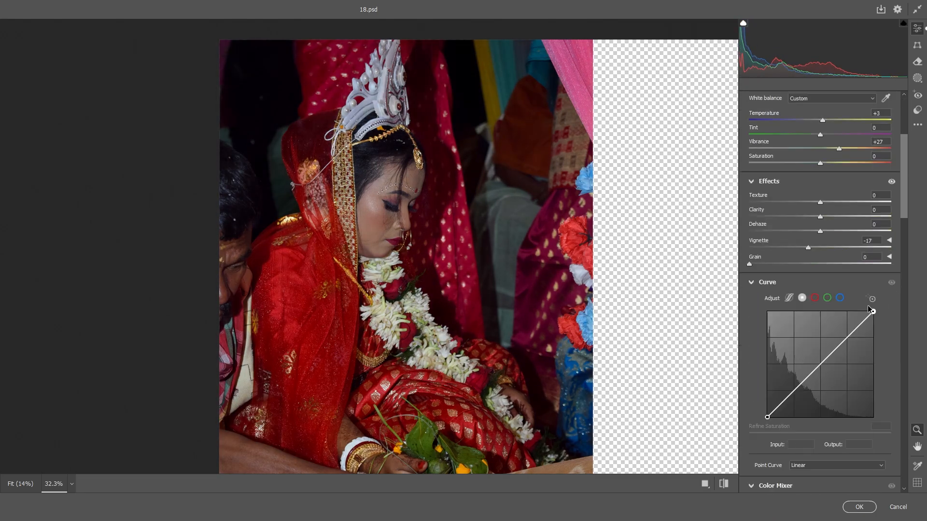
click(872, 297)
click(320, 452)
drag(393, 242, 381, 242)
drag(580, 240, 490, 240)
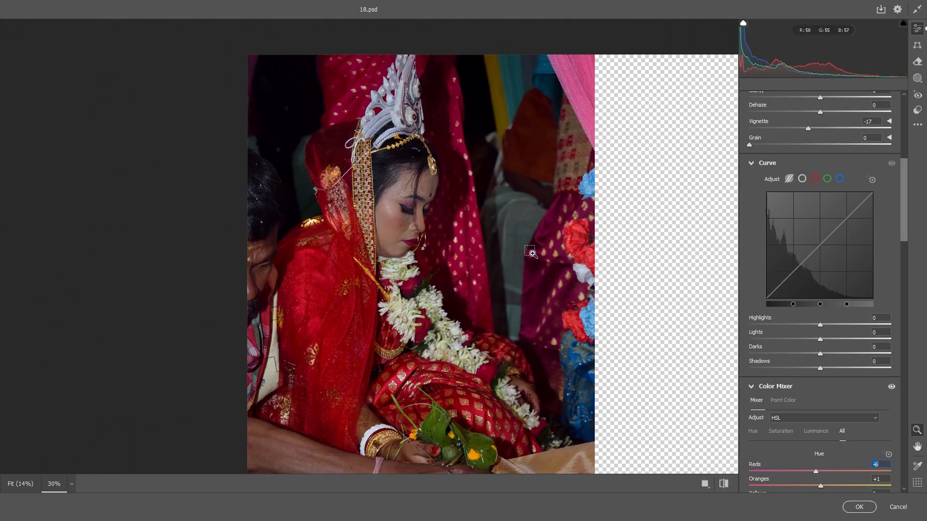
Lift the darks and shadows of the tone curve, then select the IMG_6075 layer
scroll(843, 211, up, 10)
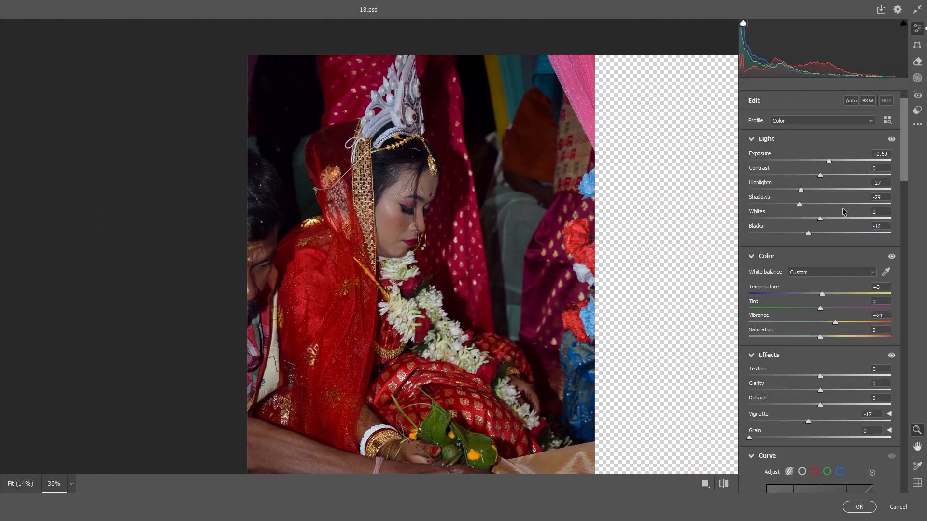
scroll(835, 377, down, 6)
click(871, 182)
drag(378, 241, 403, 241)
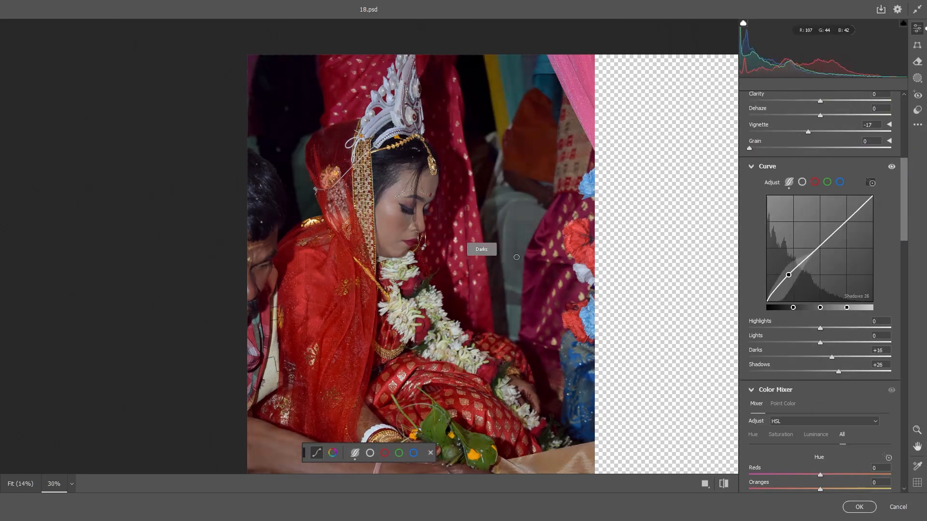
scroll(836, 377, down, 10)
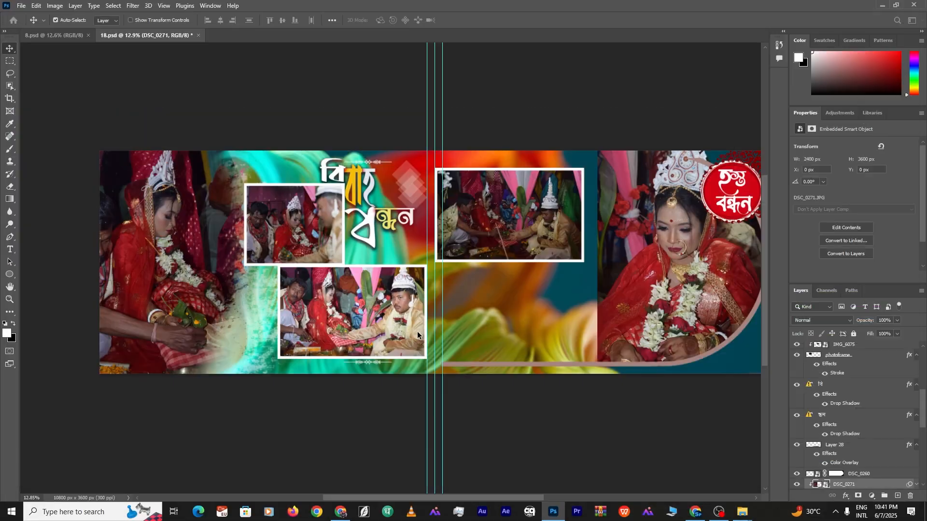
click(289, 213)
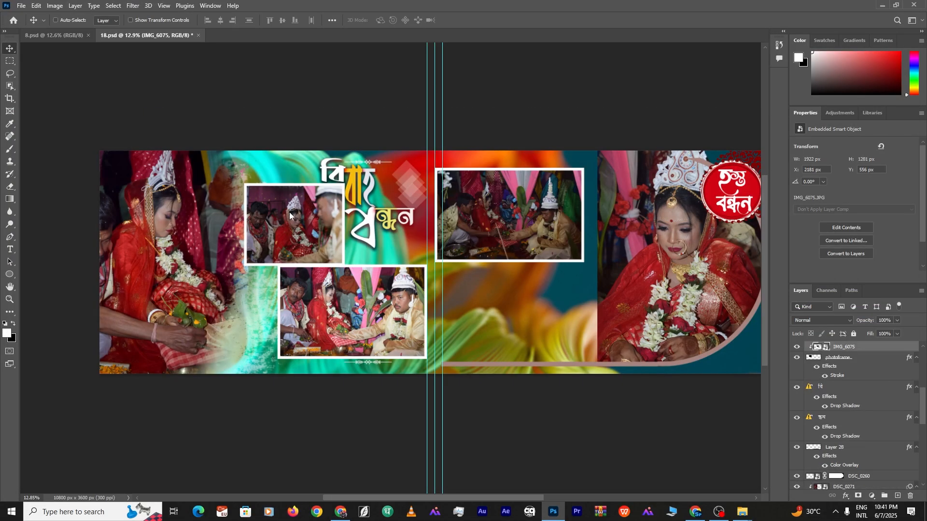
Grade IMG_6075 in Camera Raw: exposure +0.60, lower highlights, more vibrance
key(ctrl+shift+a)
drag(145, 161, 301, 257)
drag(821, 161, 804, 186)
drag(820, 322, 840, 322)
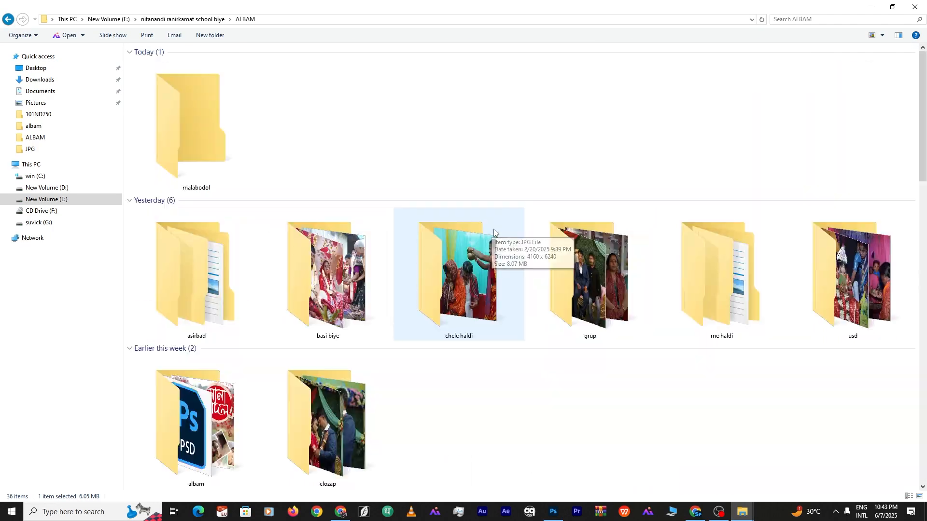
scroll(512, 246, down, 5)
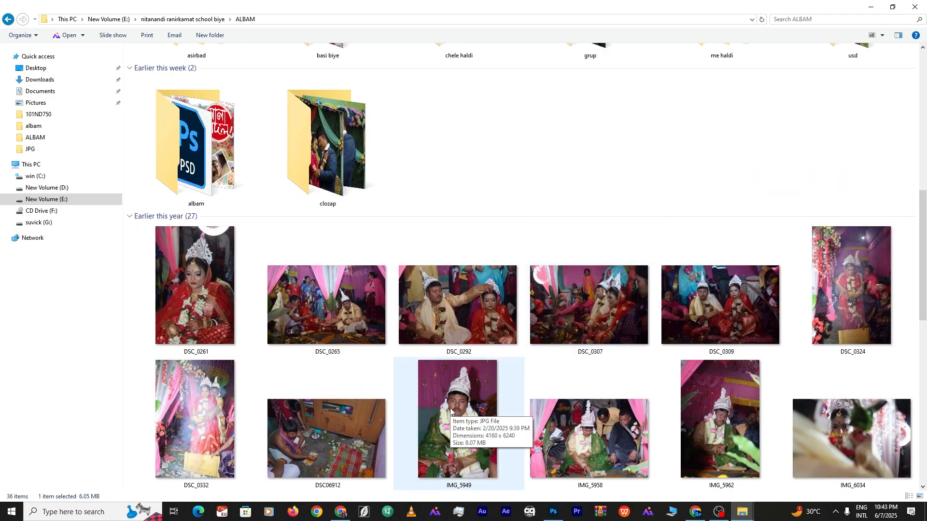
scroll(579, 401, down, 5)
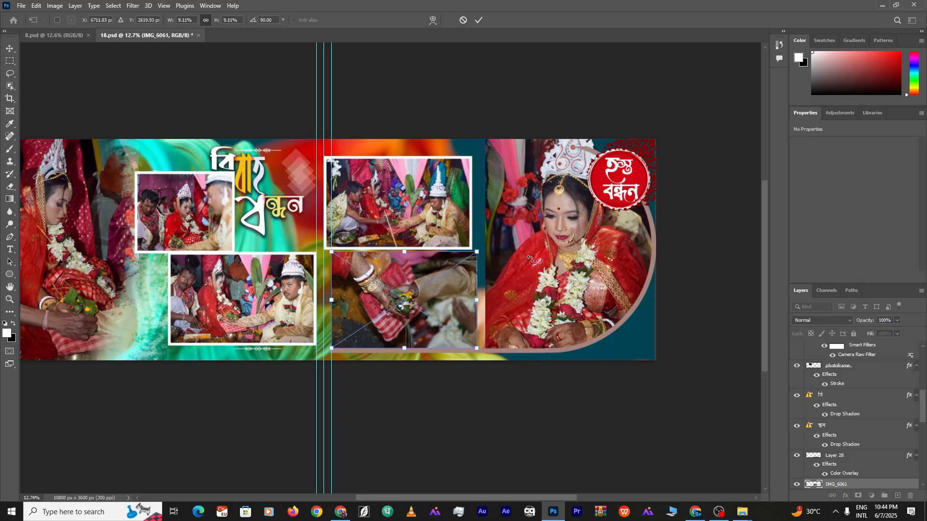
Paint IMG_6061's layer mask with a soft black brush to fade its edge
right_click(506, 273)
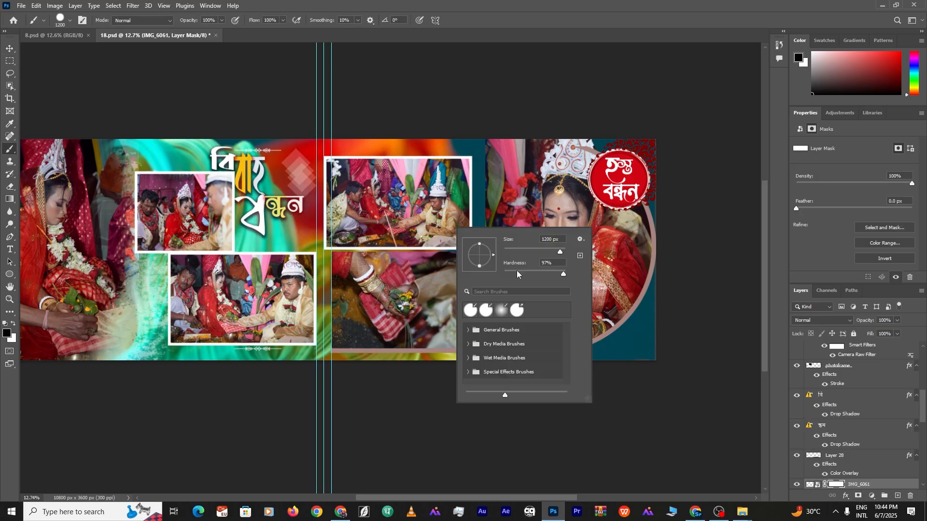
drag(517, 272, 497, 271)
drag(440, 250, 492, 258)
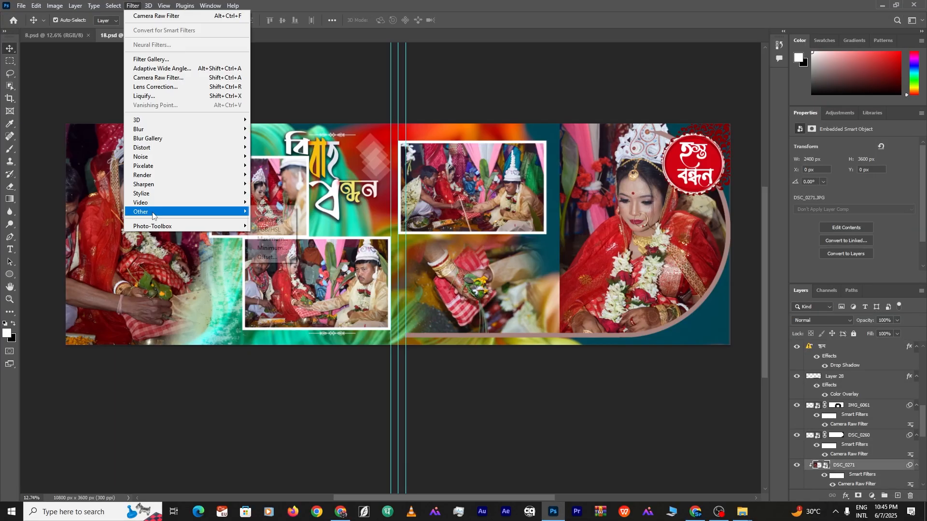
Smooth the bride's skin on DSC_0271 with the SkinFiner filter
click(161, 29)
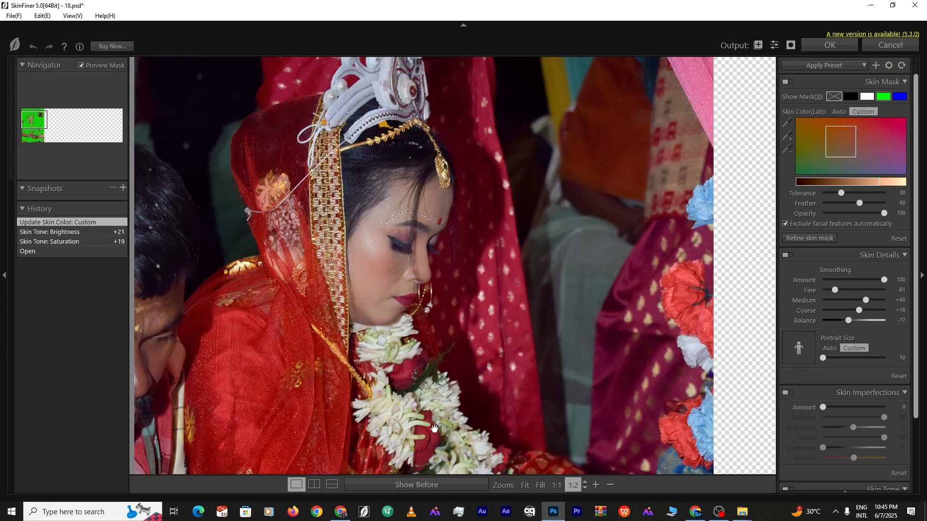
click(429, 485)
click(830, 45)
Save the finished spread as a new PSD file through File > Save As
scroll(390, 289, down, 3)
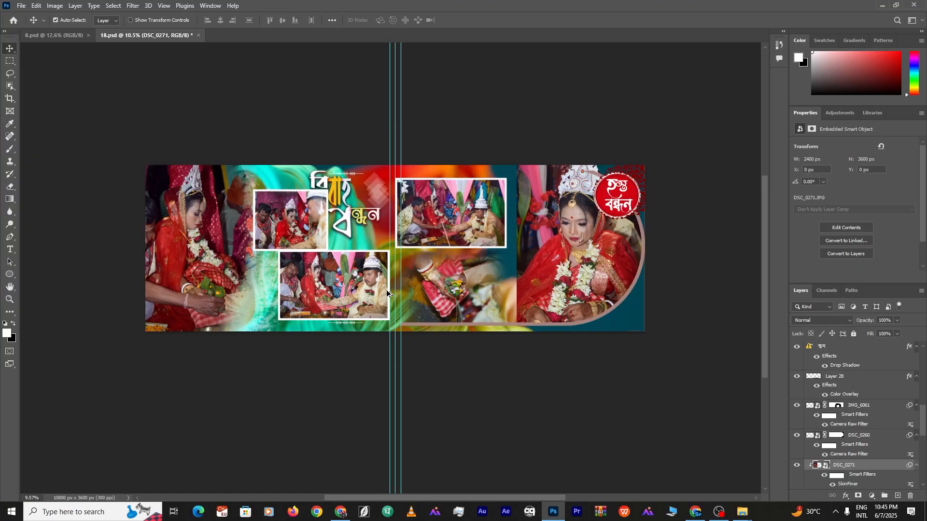
scroll(390, 288, up, 3)
click(359, 382)
click(20, 6)
click(20, 5)
click(21, 6)
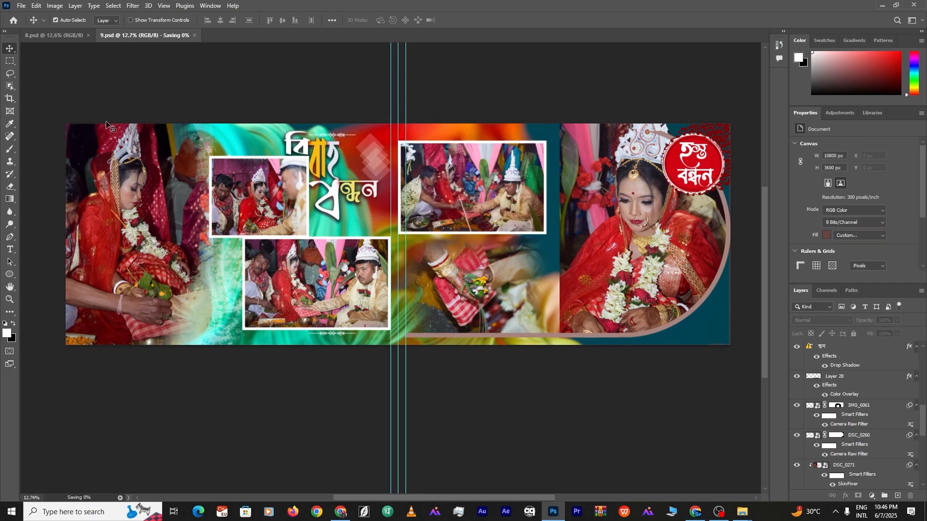
click(22, 6)
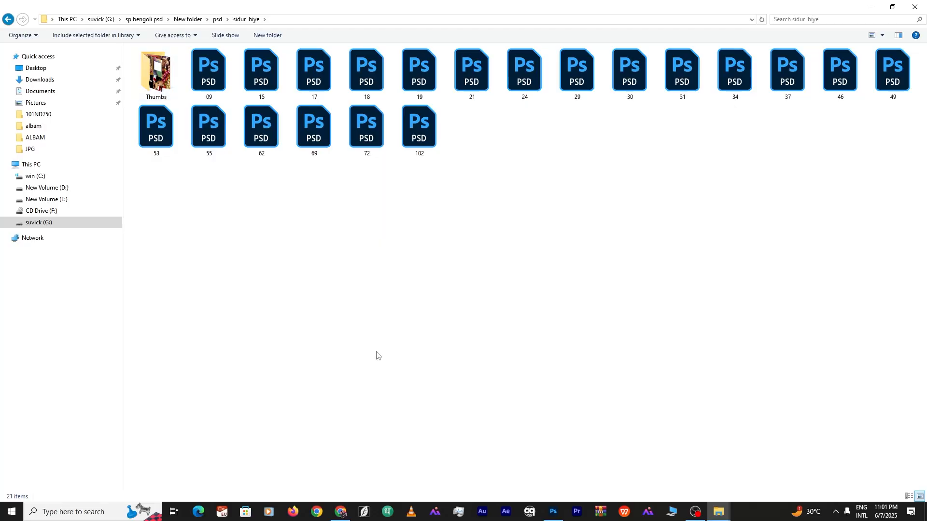
click(882, 36)
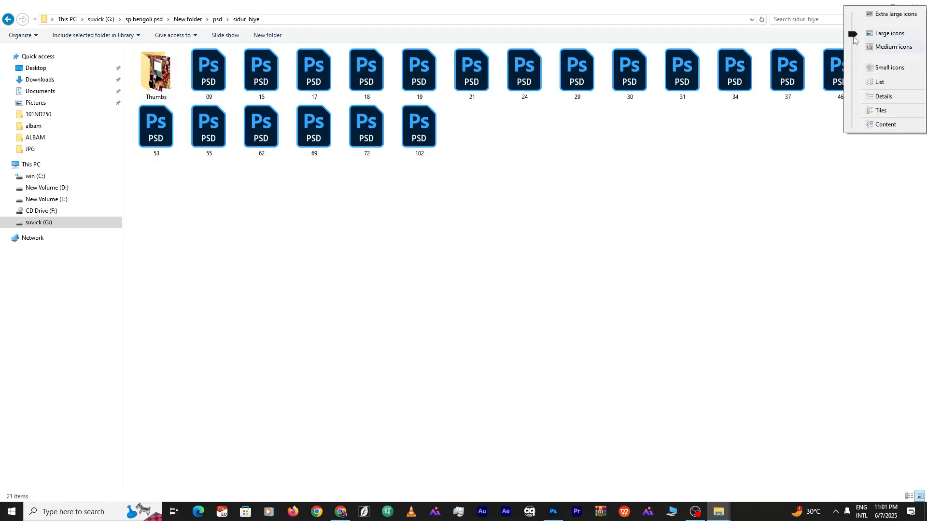
Show extra large icons and preview templates 31 and 29 from the Thumbs folder
click(867, 15)
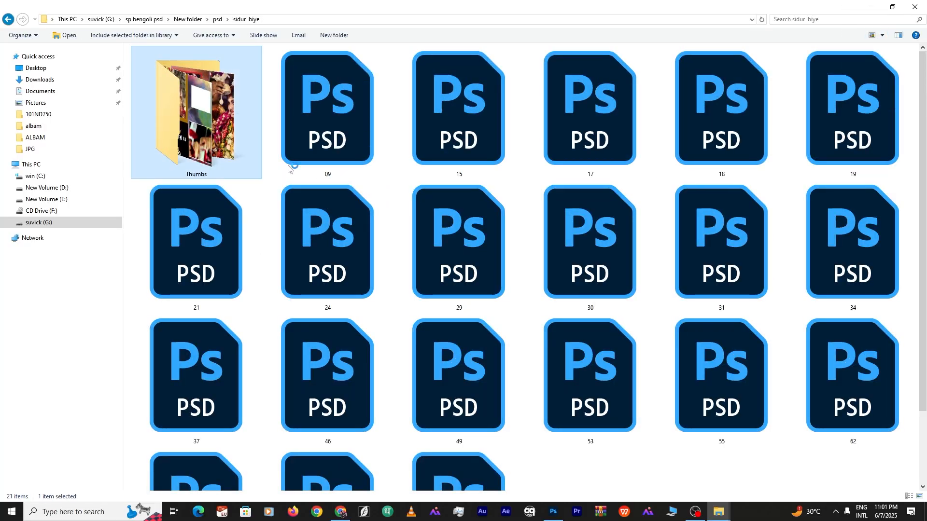
double_click(220, 103)
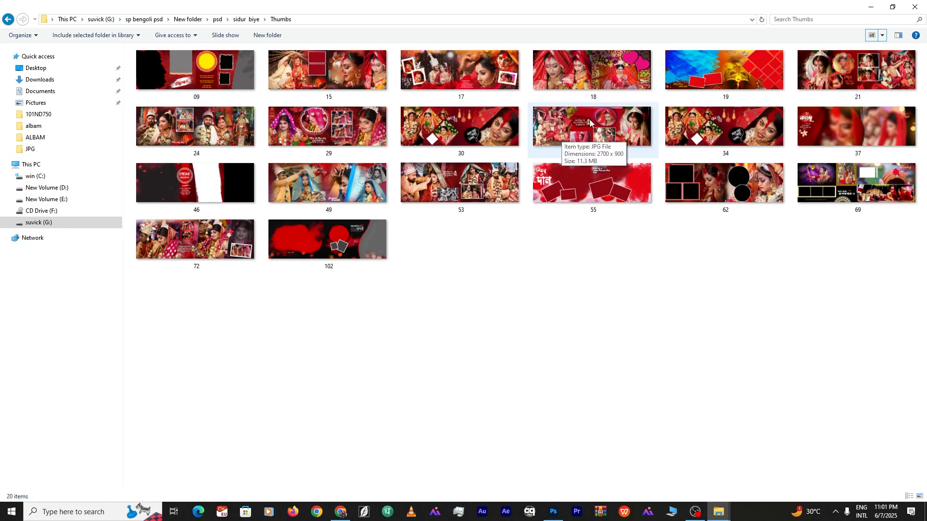
double_click(590, 120)
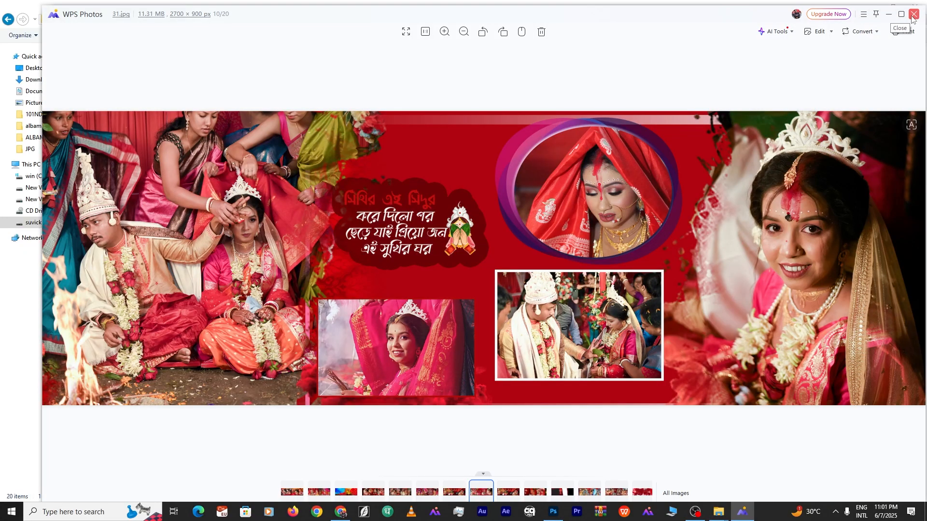
click(913, 16)
double_click(340, 125)
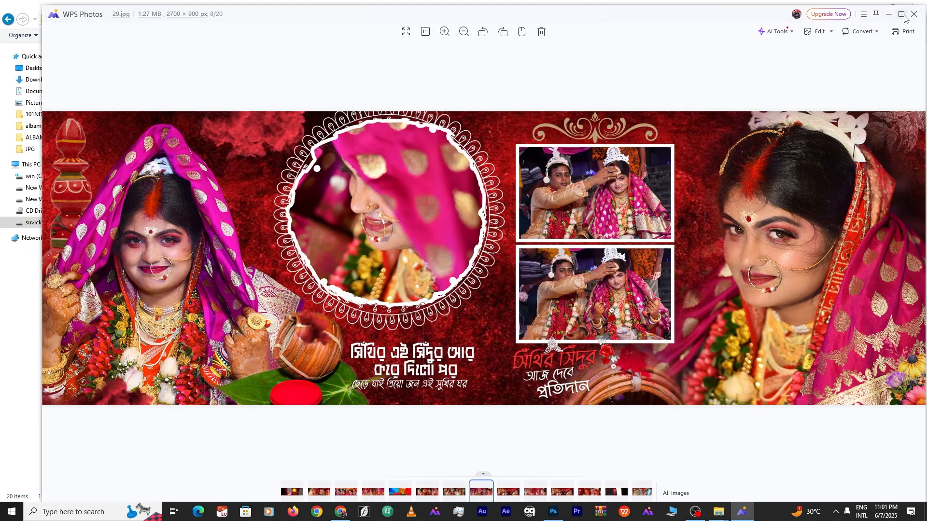
key(Left)
key(Escape)
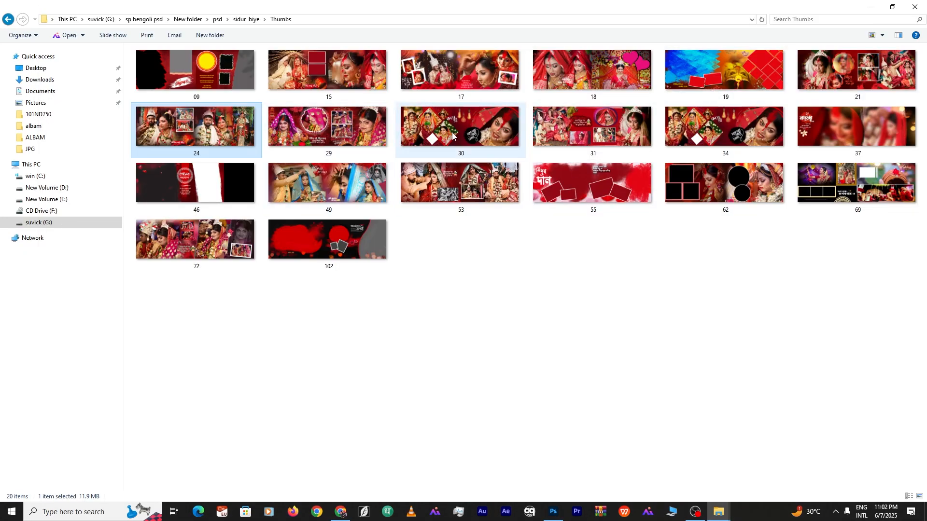
Open template 31.psd from the sidur biye folder in Photoshop
click(595, 131)
click(8, 20)
double_click(711, 265)
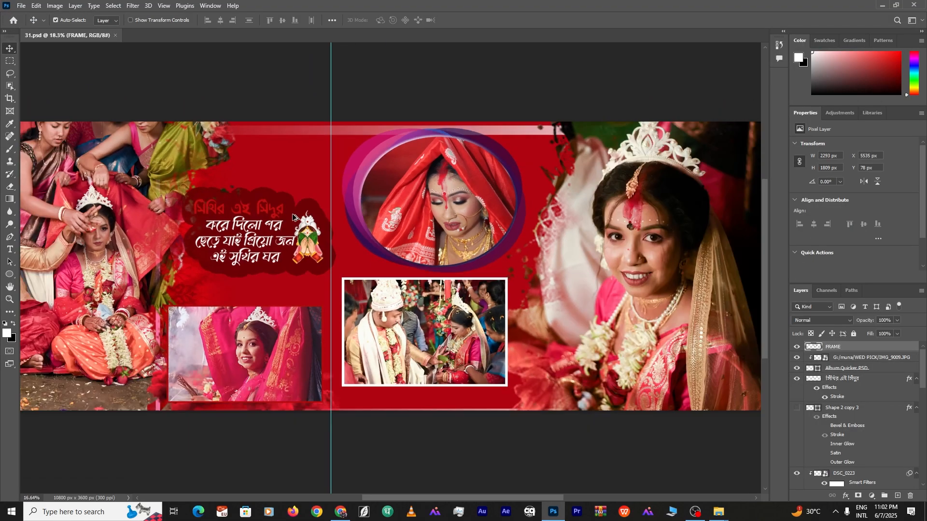
Delete the bride, small and large sample photos from template 31, then show the ROHIT folder
scroll(293, 217, down, 1)
drag(292, 216, 426, 213)
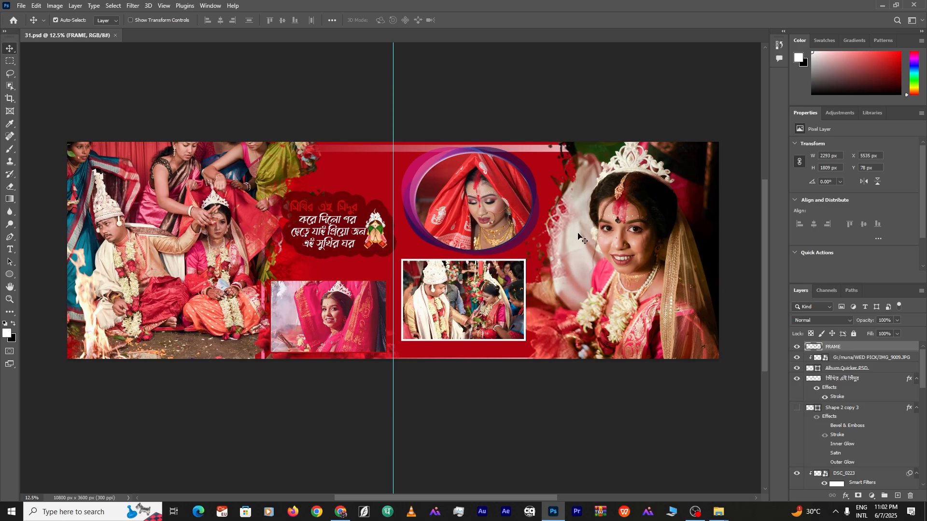
click(628, 232)
key(Delete)
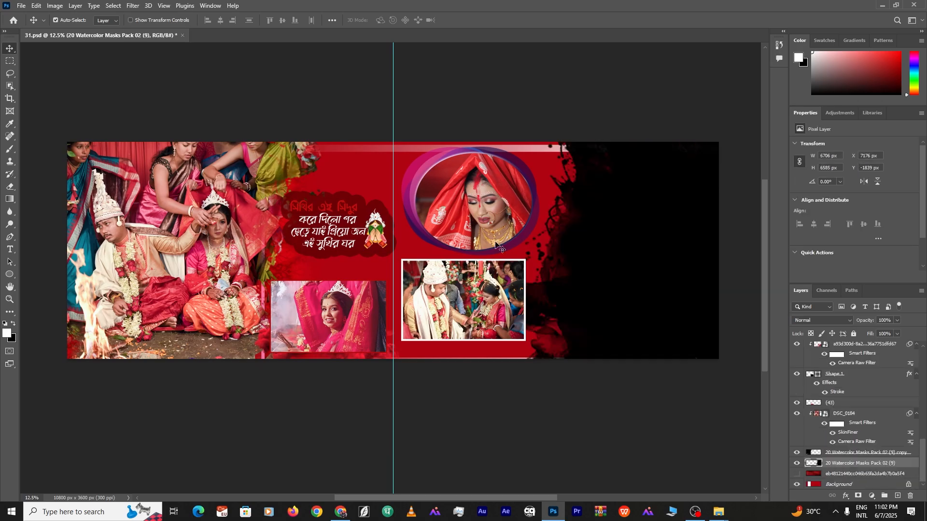
drag(476, 211, 477, 218)
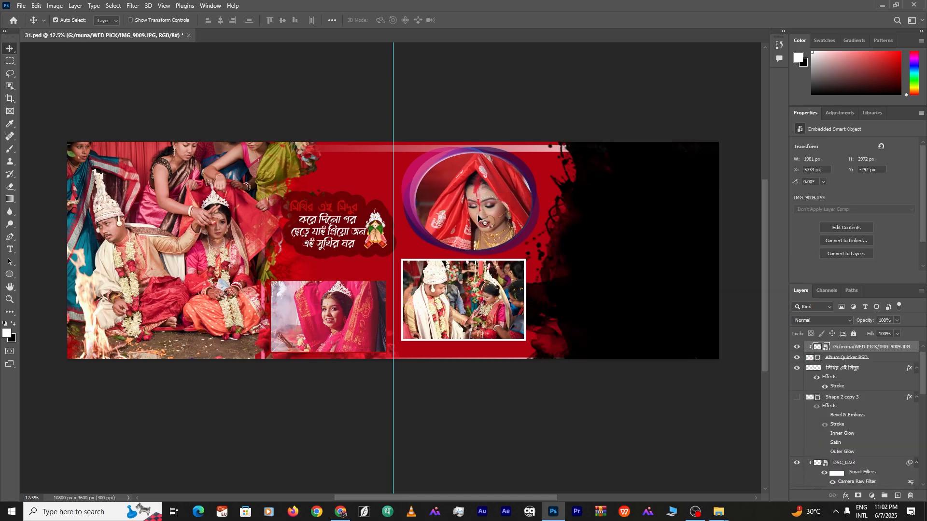
key(Delete)
key(Delete)
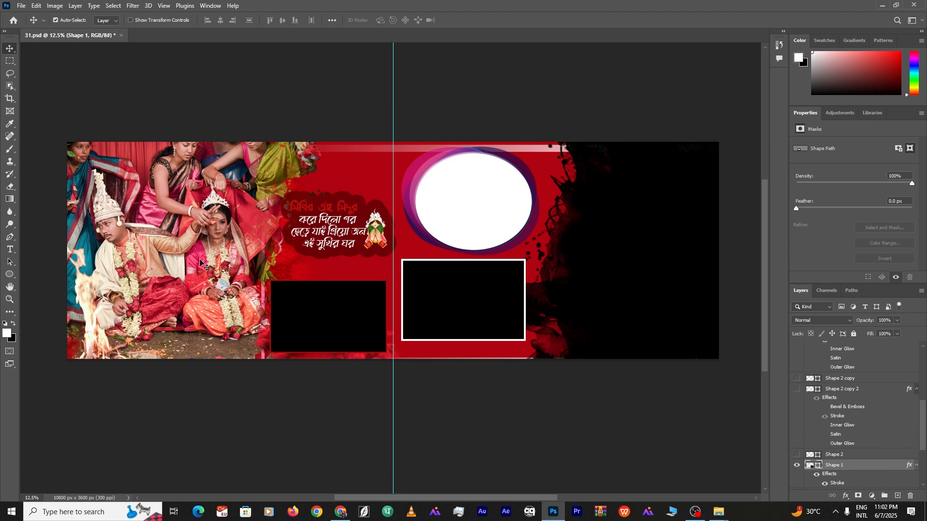
key(Delete)
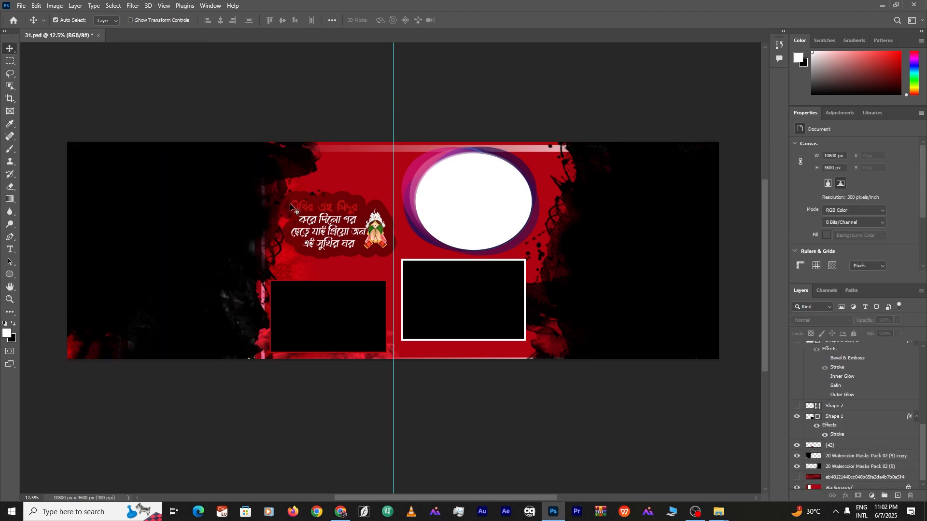
scroll(291, 207, up, 1)
scroll(289, 217, down, 2)
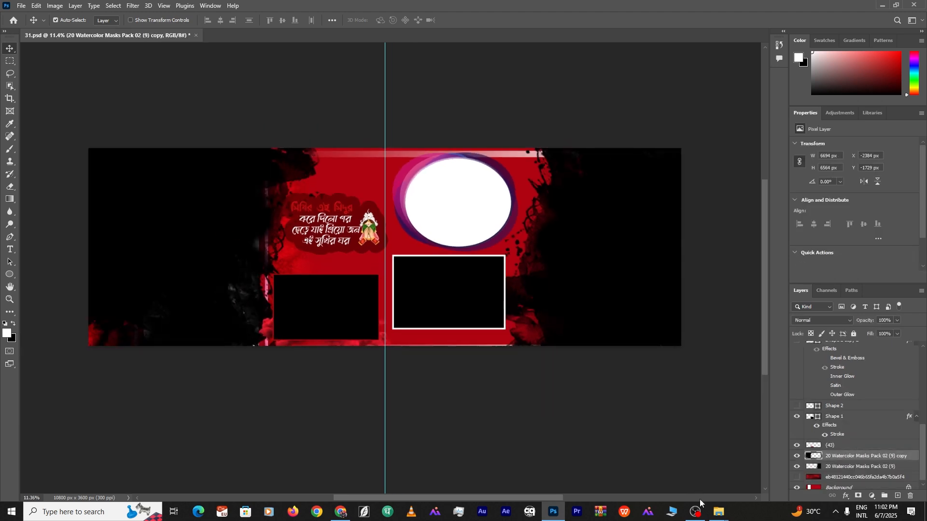
click(718, 514)
click(627, 454)
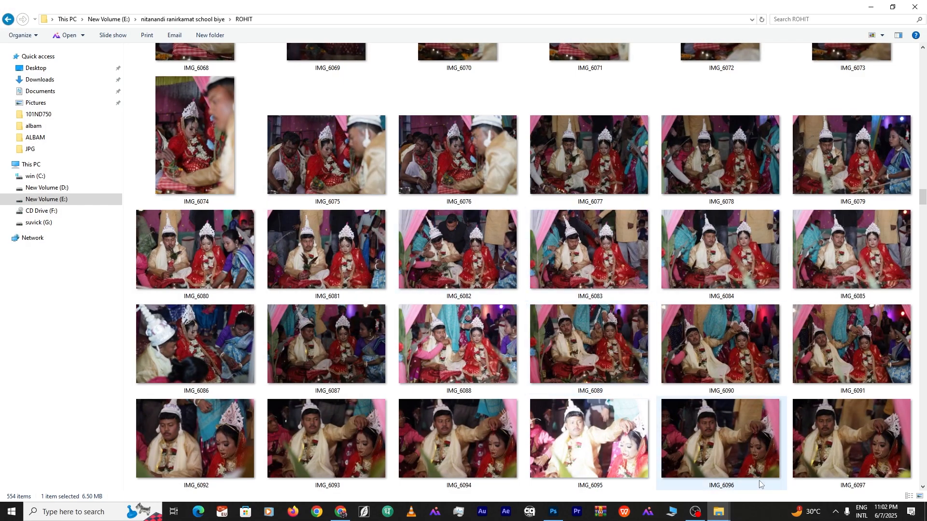
Drag IMG_6082 into the lower-left rectangle, scale it to fit and clip it
click(560, 517)
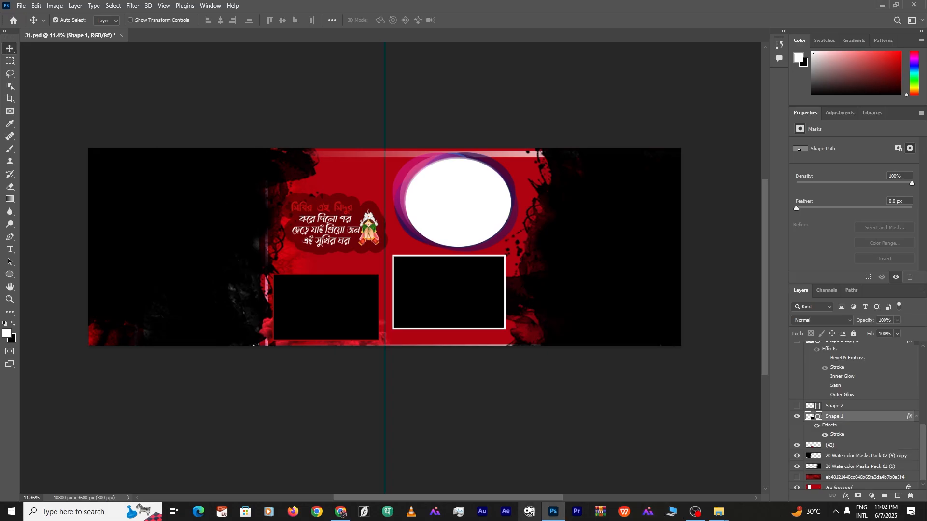
mouse_move(719, 513)
click(626, 488)
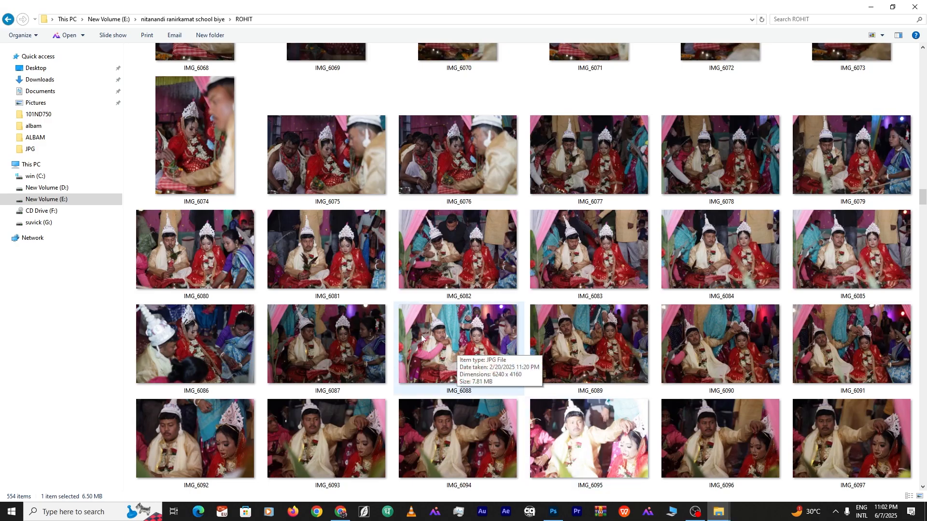
drag(458, 256, 553, 358)
drag(534, 149, 383, 247)
drag(381, 299, 402, 287)
key(Return)
key(ctrl+alt+g)
key(ctrl+t)
key(Return)
Drag IMG_6084 in, shrink it and fit it over the black rectangle frame
click(449, 292)
mouse_move(720, 513)
click(627, 488)
drag(707, 189, 554, 357)
drag(469, 240, 541, 240)
drag(557, 178, 427, 268)
drag(401, 309, 479, 293)
click(626, 489)
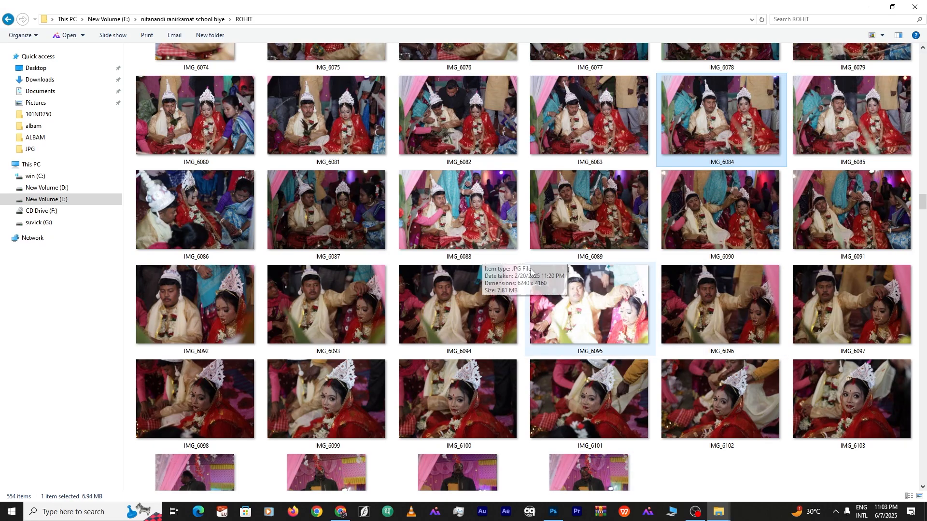
scroll(577, 301, up, 6)
scroll(462, 326, down, 5)
click(558, 510)
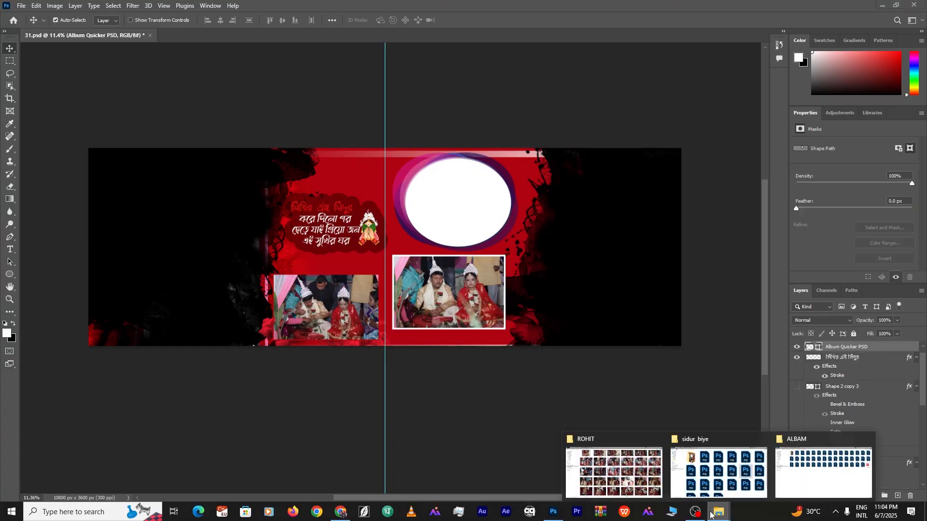
Bring couple photo IMG_6090 in, scale it over the oval frame and clip it inside
click(626, 482)
drag(720, 253, 553, 357)
drag(533, 149, 408, 232)
drag(393, 276, 497, 201)
drag(455, 243, 457, 247)
key(Return)
key(ctrl+alt+g)
scroll(854, 434, down, 15)
click(855, 484)
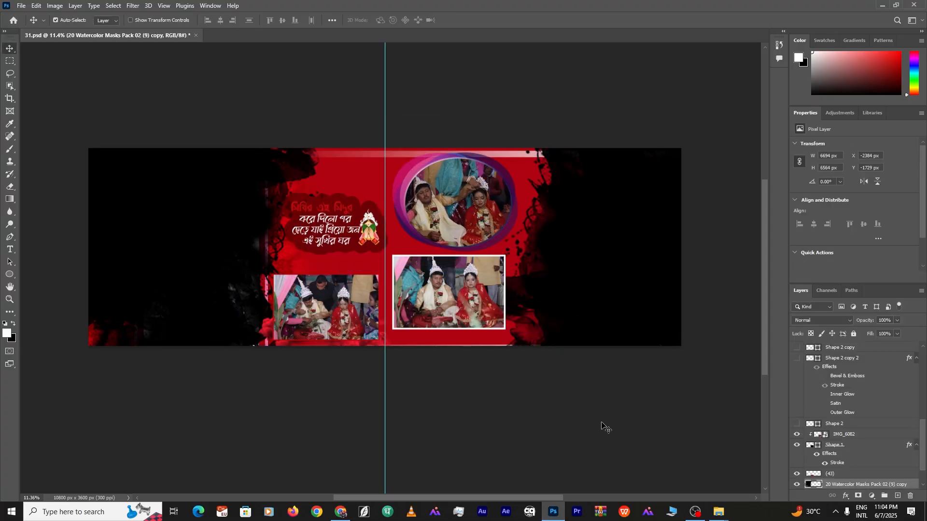
Place the bride close-up IMG_6100 on the left side, clipped to the mask below
click(627, 489)
double_click(463, 356)
drag(464, 372, 456, 400)
drag(313, 264, 100, 268)
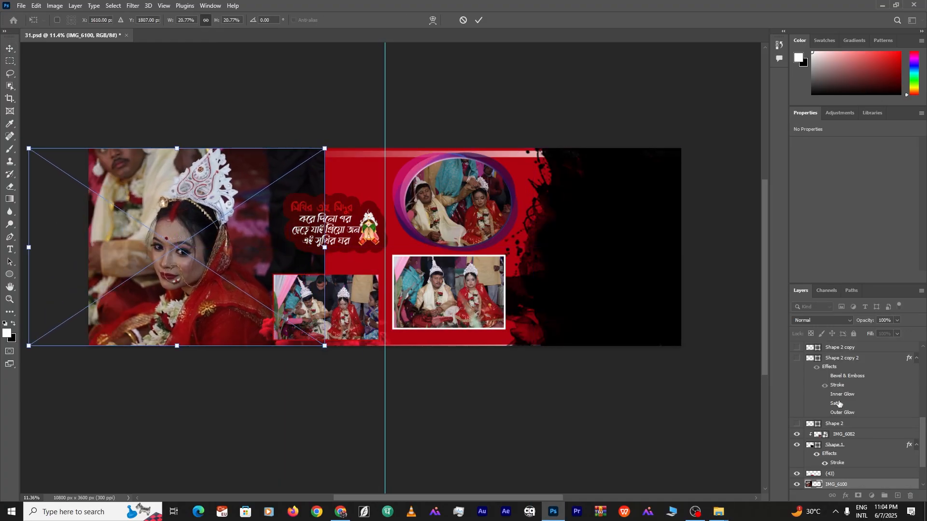
key(Return)
key(ctrl+alt+g)
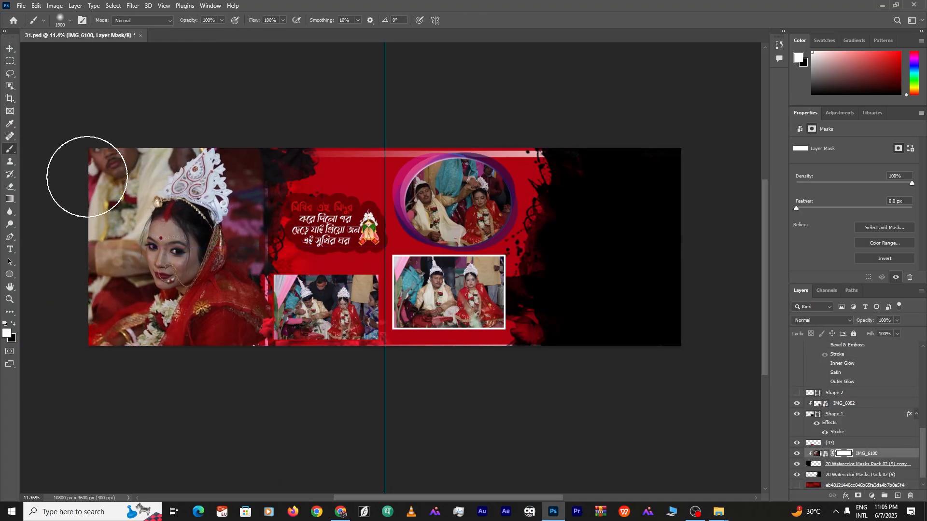
Add a pure red Solid Color fill layer above the watercolour mask copy
key(v)
click(126, 165)
click(871, 496)
click(868, 324)
click(458, 117)
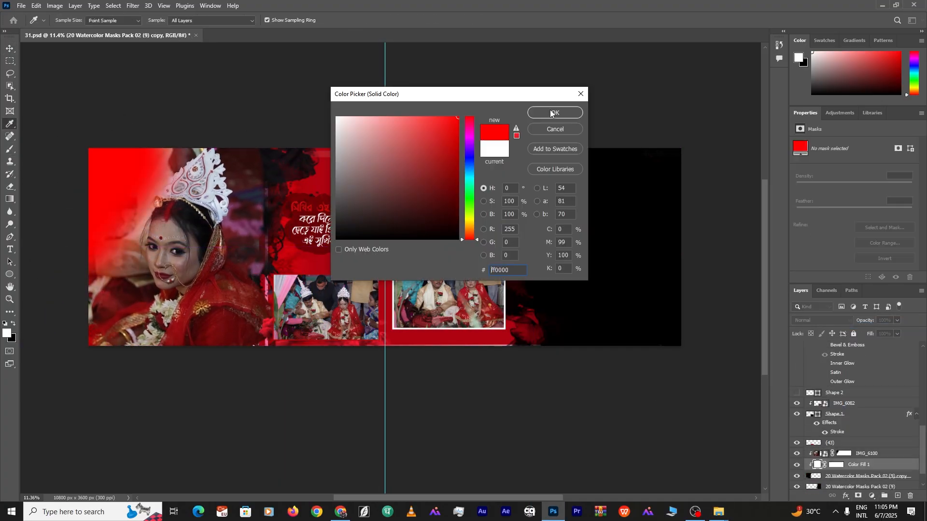
click(553, 113)
Brush IMG_6100's layer mask and shift the masked bride photo slightly
click(843, 454)
key(b)
click(10, 49)
drag(194, 236, 201, 233)
Place IMG_6107 on the right page, clip it to the mask and shrink it slightly
click(719, 512)
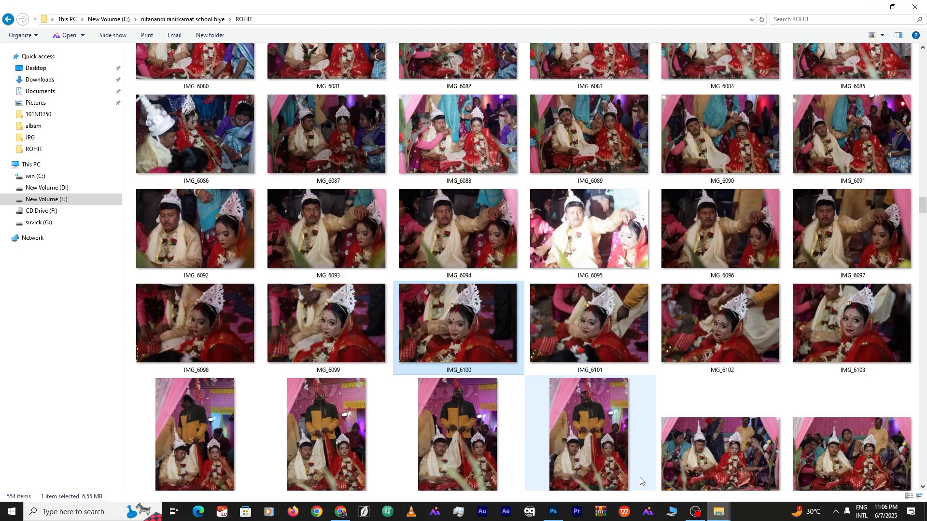
click(464, 410)
scroll(531, 410, down, 4)
drag(461, 171, 513, 202)
drag(591, 161, 358, 241)
drag(357, 241, 639, 247)
scroll(842, 462, down, 2)
key(Return)
key(ctrl+alt+g)
key(ctrl+t)
drag(554, 369, 554, 346)
drag(567, 220, 581, 221)
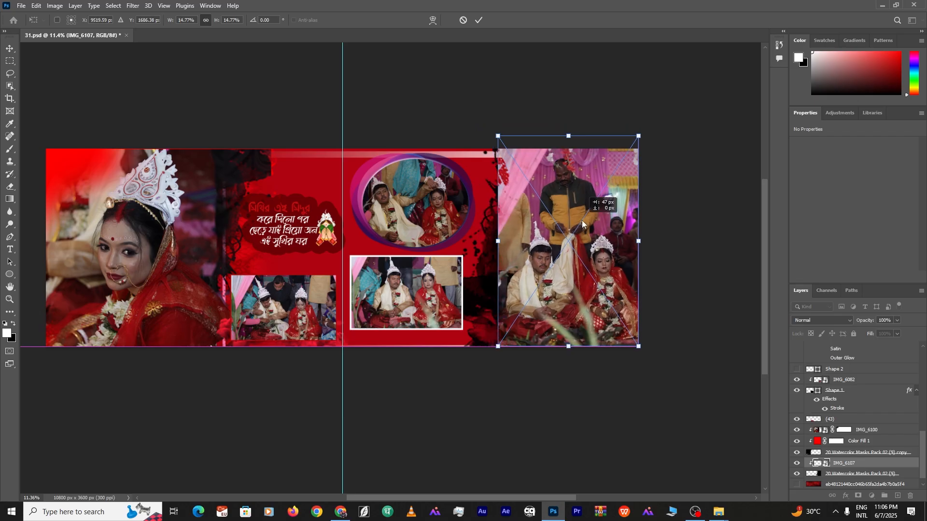
Stretch the right watercolour mask and paint white to widen the photo's visible area
key(Return)
click(861, 474)
key(ctrl+t)
drag(440, 408, 495, 409)
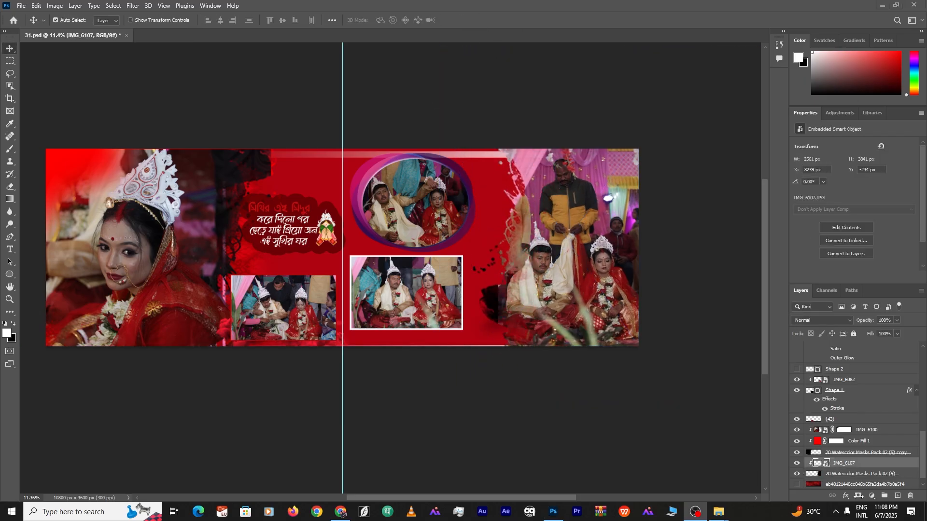
click(10, 149)
click(860, 473)
drag(458, 301, 471, 299)
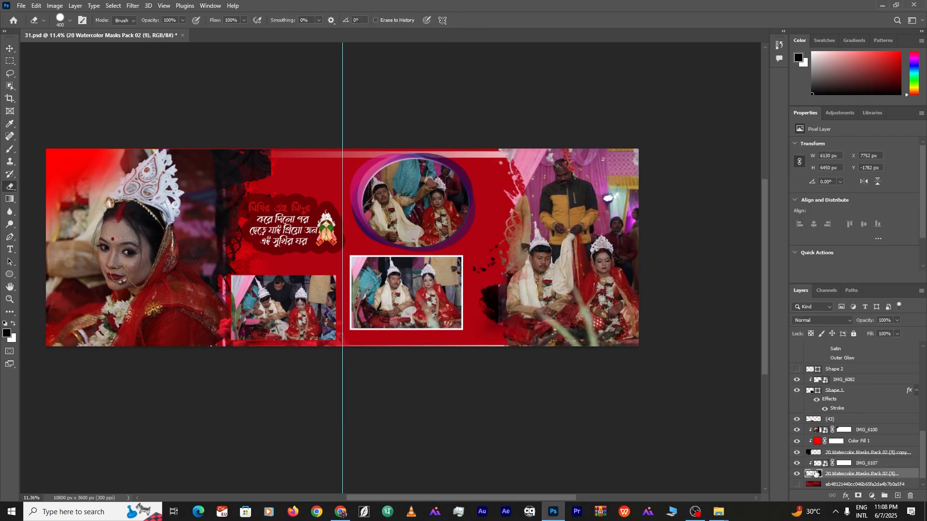
Enlarge the lower framed photo with its frame shape and shift it right
click(10, 48)
click(407, 293)
shift+click(860, 357)
key(ctrl+t)
drag(483, 280, 512, 280)
key(Return)
click(490, 226)
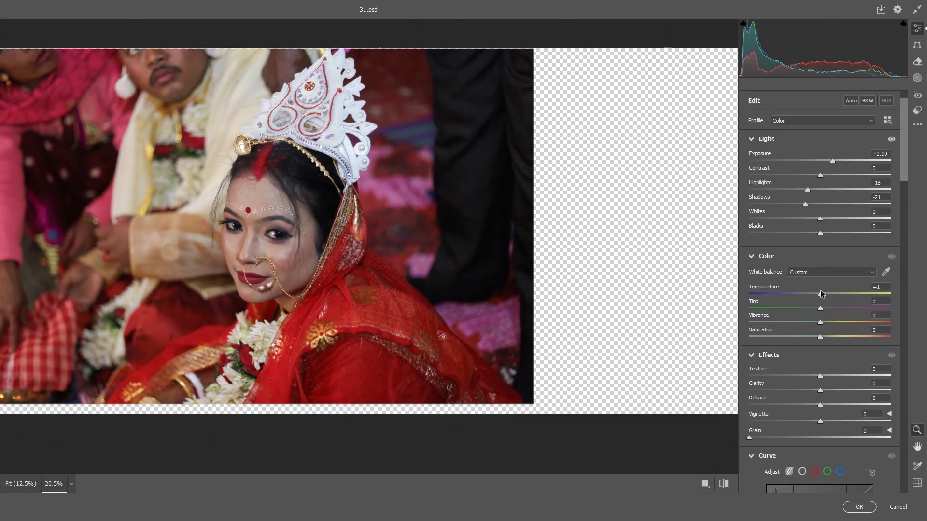
Scroll the Camera Raw Filter panel while grading the spread's photos
scroll(814, 235, down, 10)
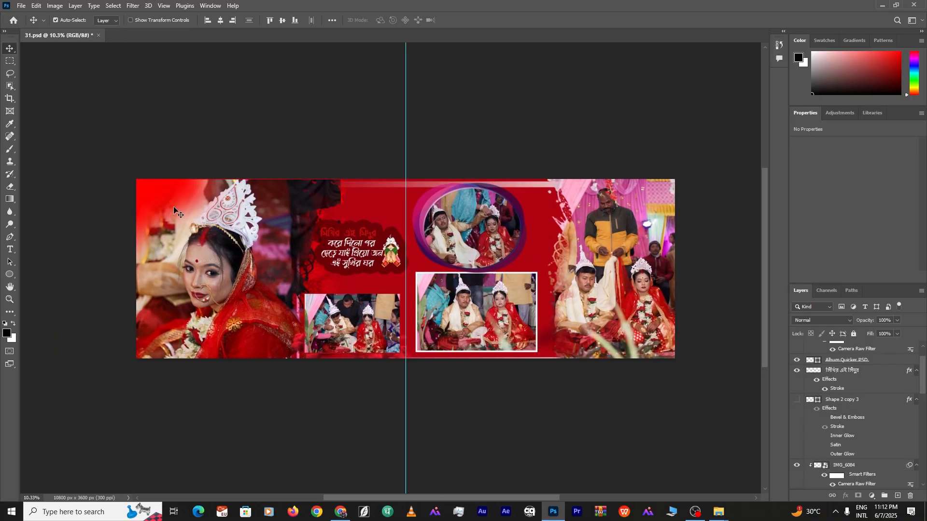
Save the PSD with Maximize Compatibility, then save a JPEG copy named 11 in albam
key(ctrl+shift+s)
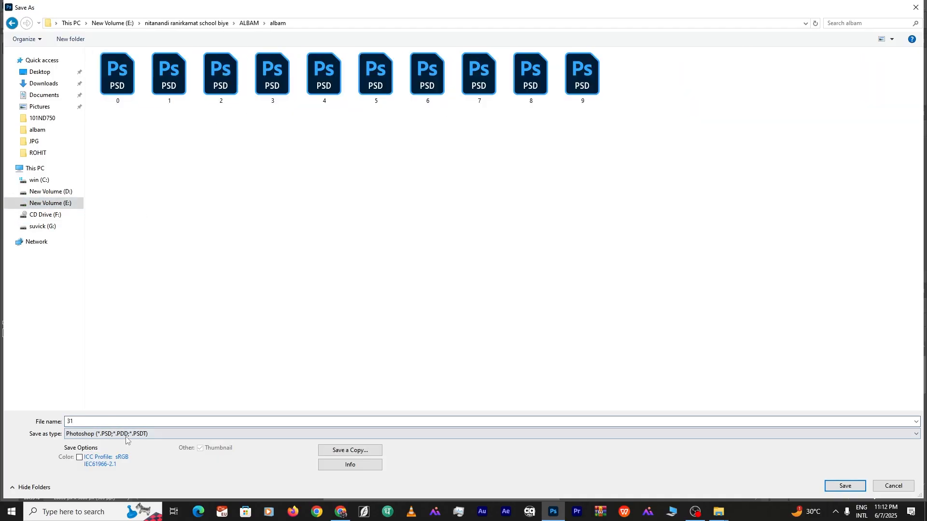
key(Return)
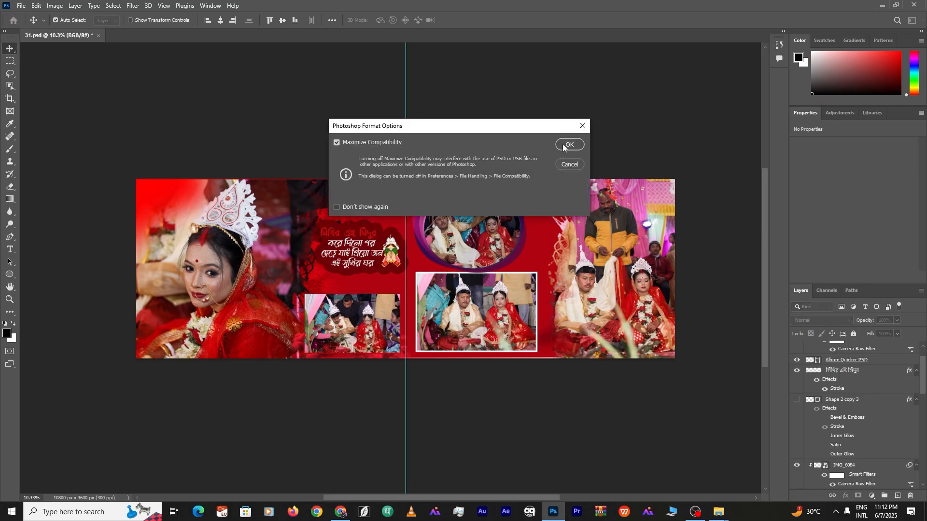
click(564, 146)
click(21, 5)
click(33, 130)
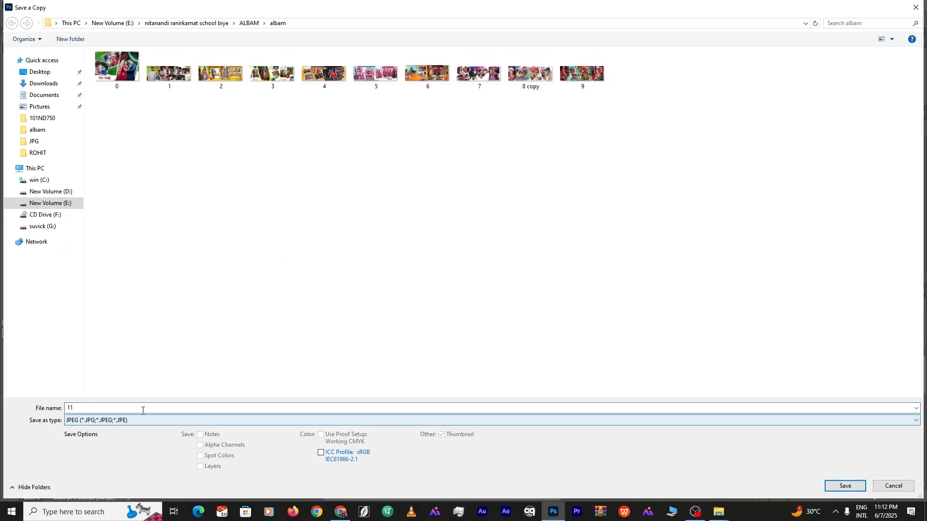
key(Return)
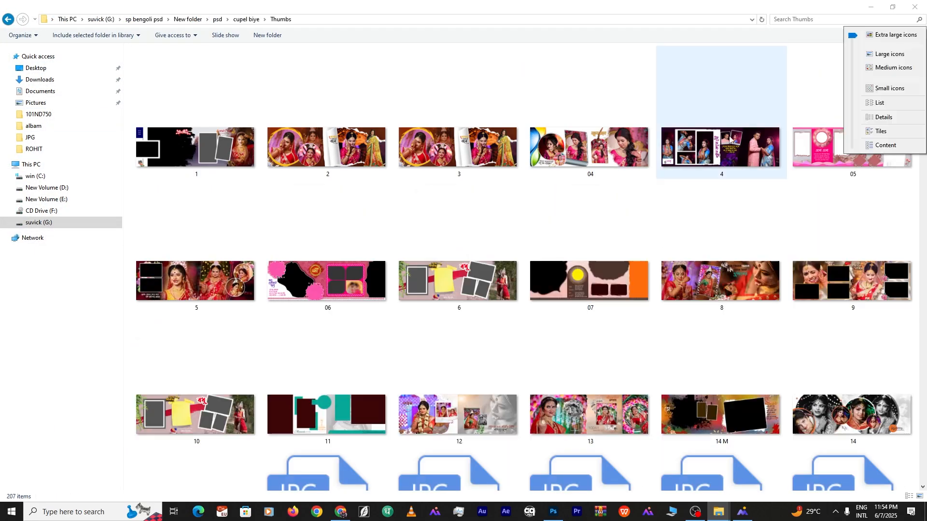
Browse the cupel biye template previews, pick design 94 and return to the PSD folder
scroll(671, 390, down, 15)
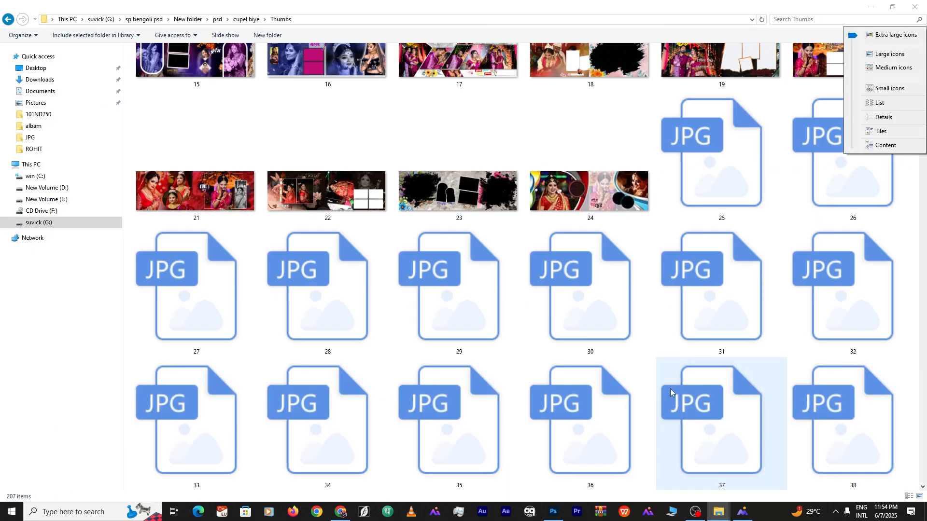
scroll(623, 393, down, 15)
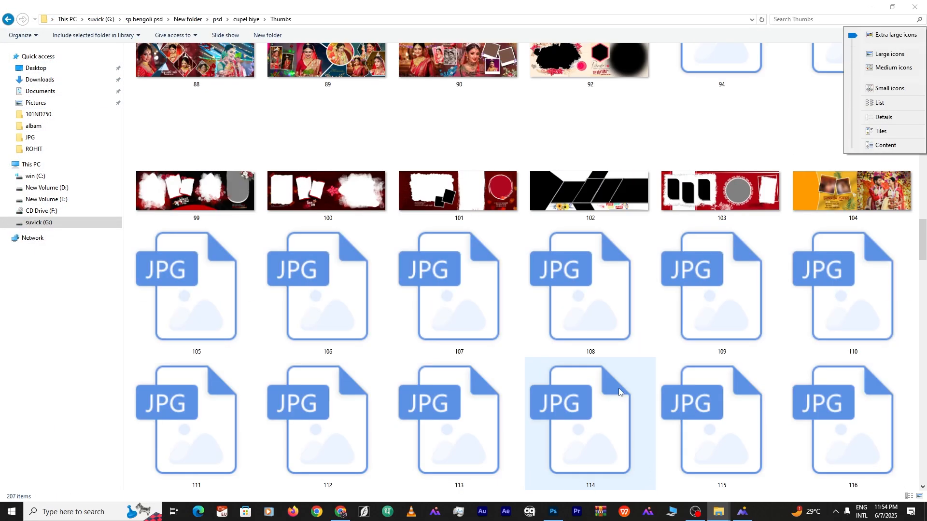
scroll(531, 338, down, 6)
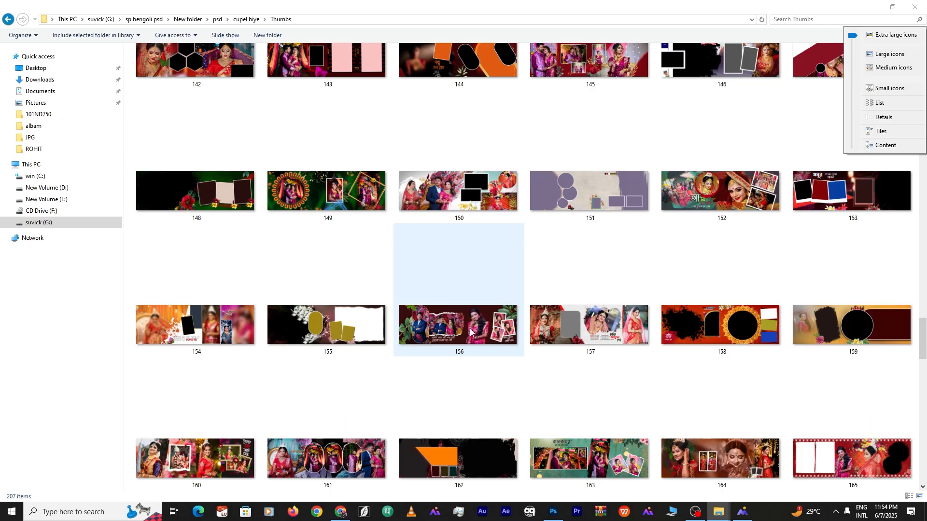
scroll(504, 326, down, 5)
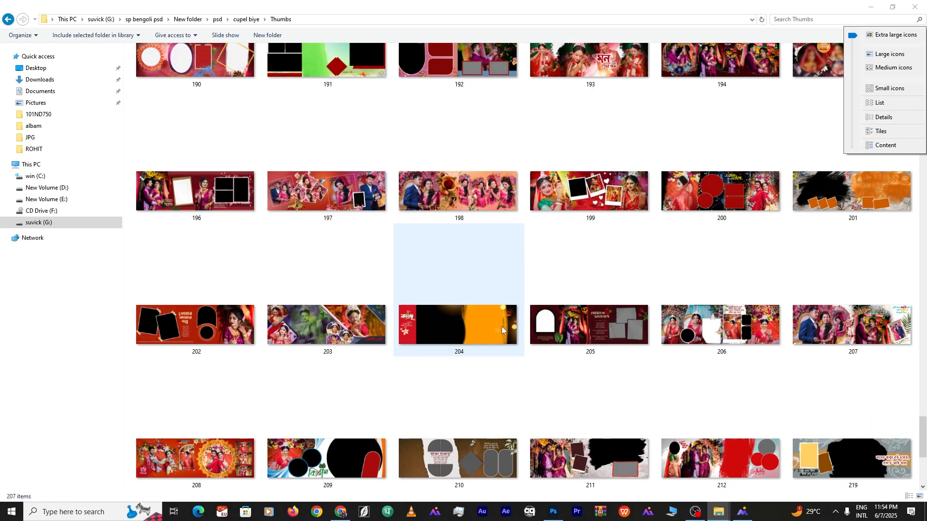
scroll(516, 329, up, 5)
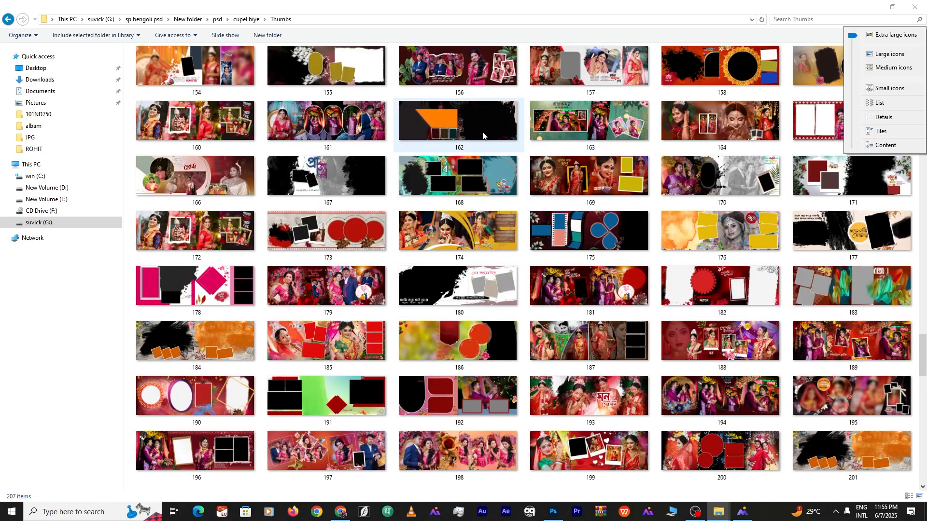
scroll(700, 197, up, 3)
scroll(505, 189, up, 10)
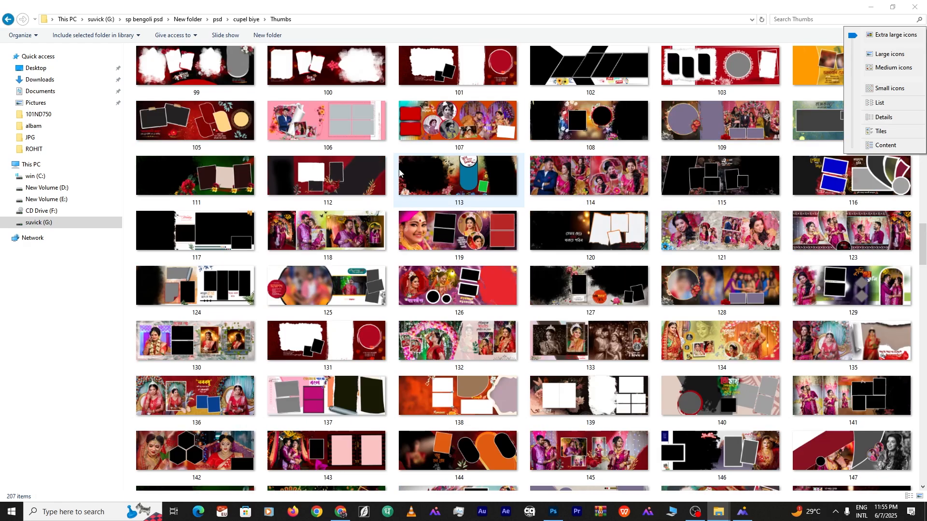
scroll(646, 222, up, 6)
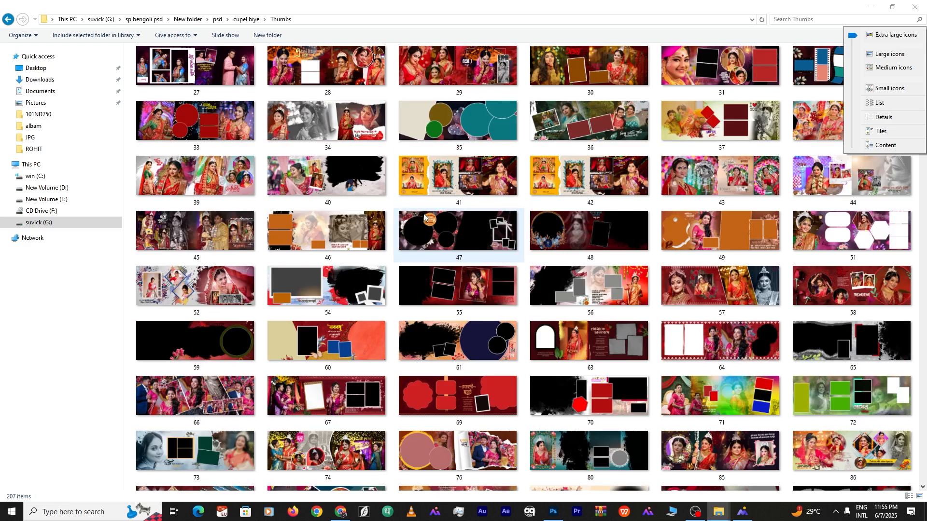
scroll(513, 206, up, 6)
click(600, 169)
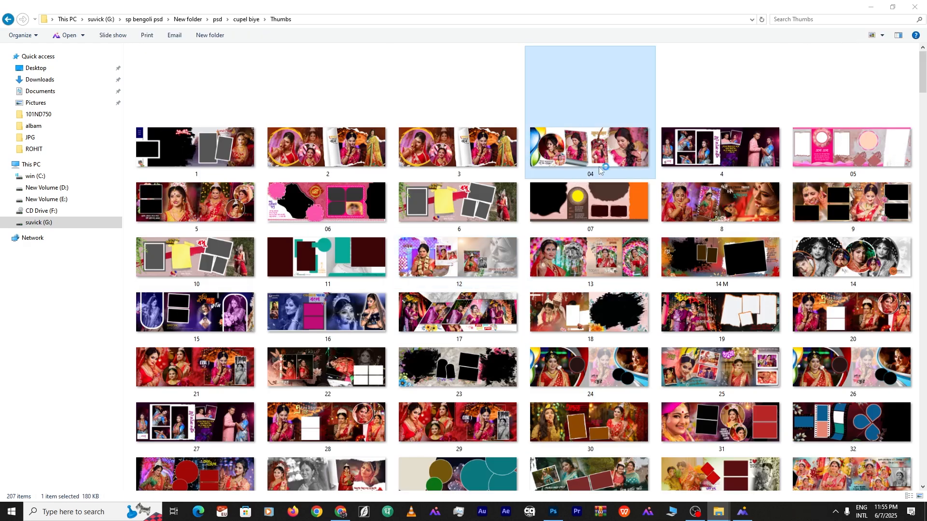
scroll(689, 405, down, 8)
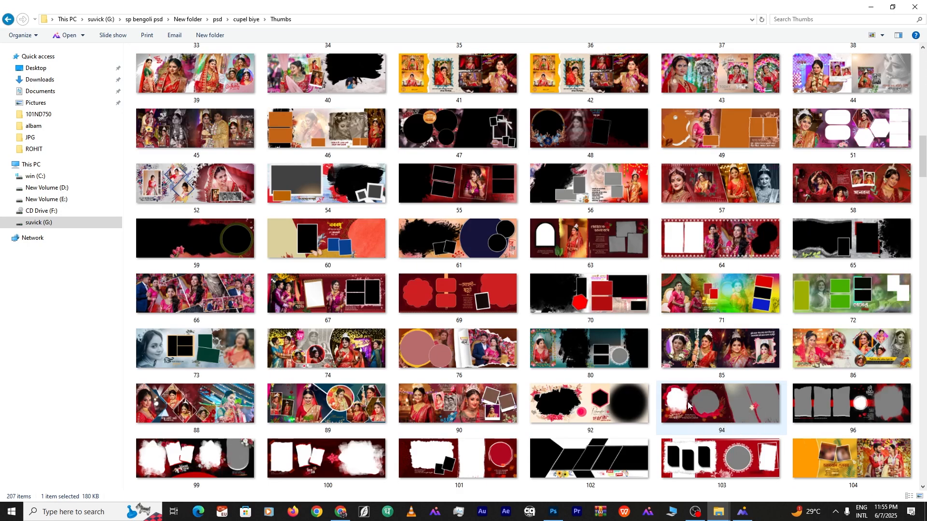
click(8, 20)
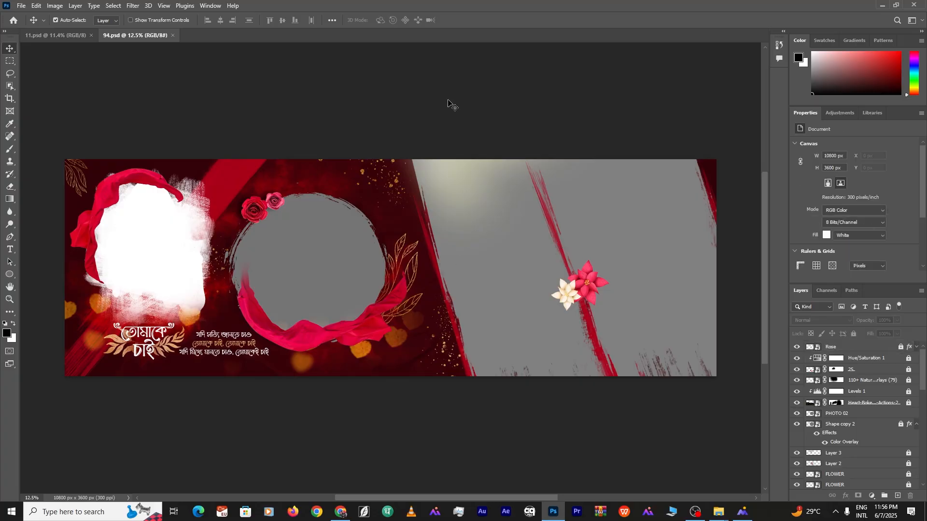
Place IMG_6168 on the left page, clipped inside the PHOTO 01 frame
click(171, 248)
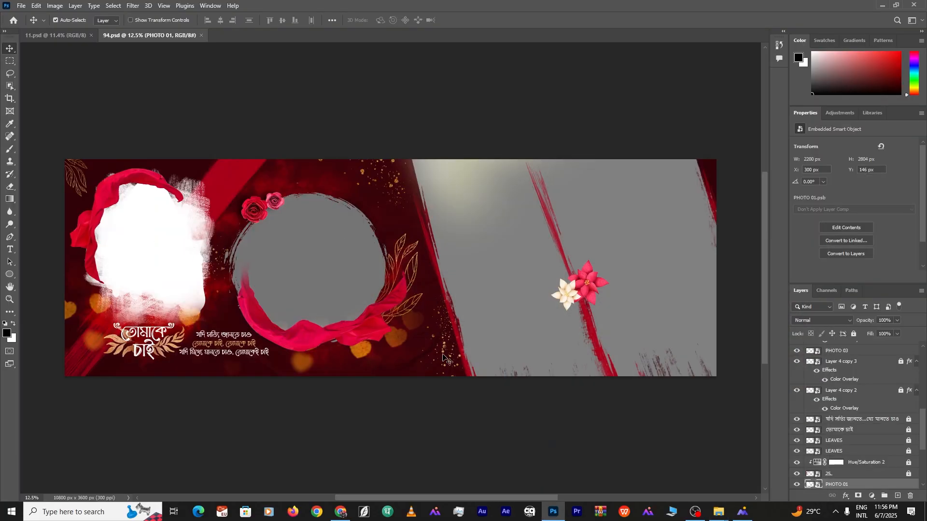
click(718, 511)
click(710, 470)
drag(558, 515, 138, 272)
drag(346, 188, 111, 168)
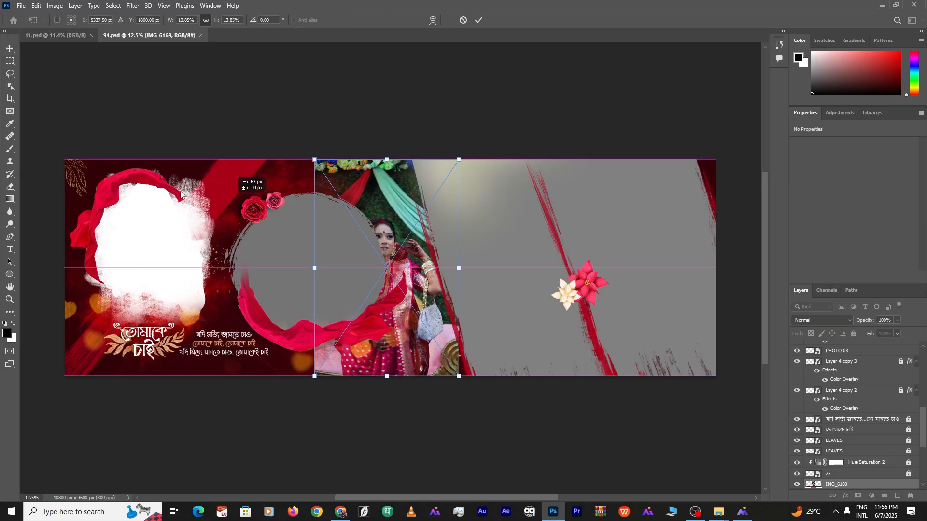
key(Return)
key(ctrl+alt+g)
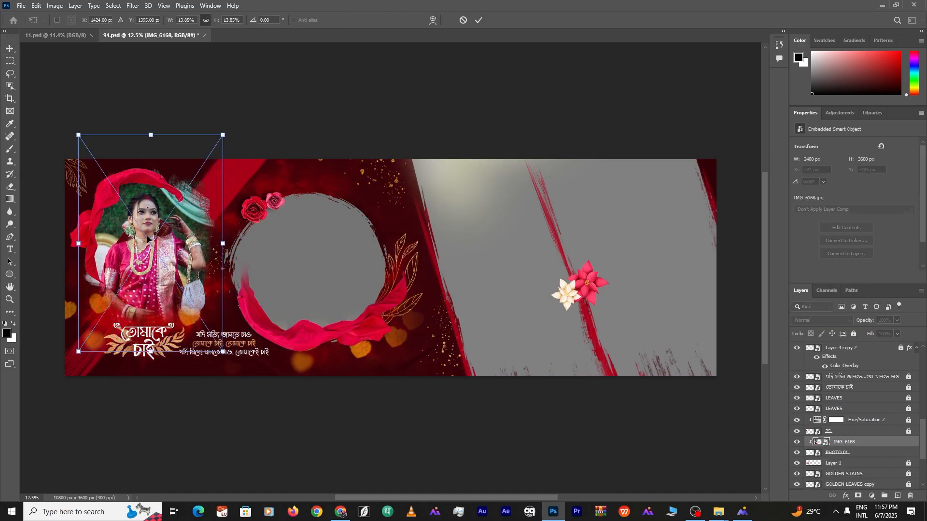
drag(78, 244, 82, 245)
Fit IMG_6175 into the PHOTO 02 circle frame, enlarged to fill it
click(276, 244)
click(718, 512)
click(710, 470)
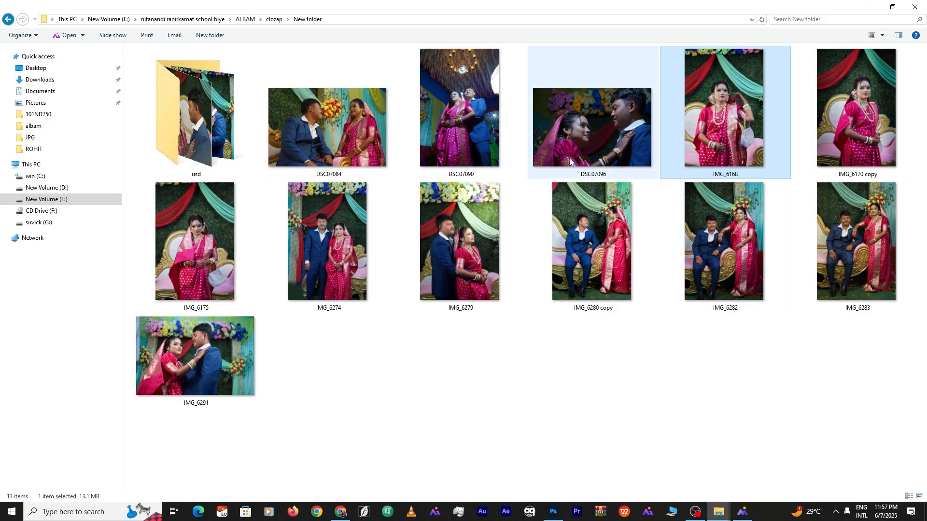
click(459, 116)
drag(180, 247, 317, 265)
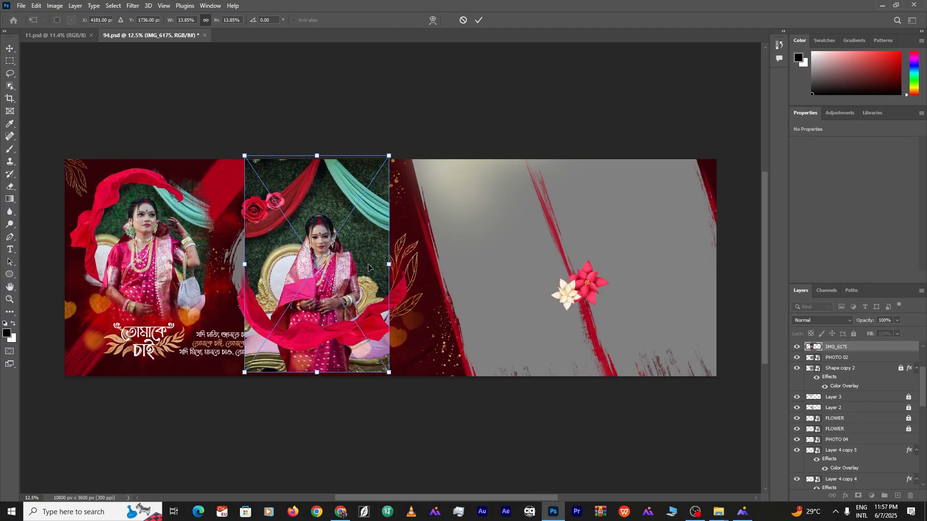
drag(318, 376, 318, 379)
click(666, 111)
click(334, 263)
key(ctrl+alt+g)
mouse_move(334, 263)
mouse_down()
mouse_move(320, 289)
mouse_move(323, 267)
mouse_up()
key(ctrl+t)
drag(379, 270, 392, 270)
drag(332, 266, 331, 279)
click(504, 262)
Fit DSC07090 into PHOTO 03 at 82.5% scale, tilted about -11.7°
ctrl+click(521, 256)
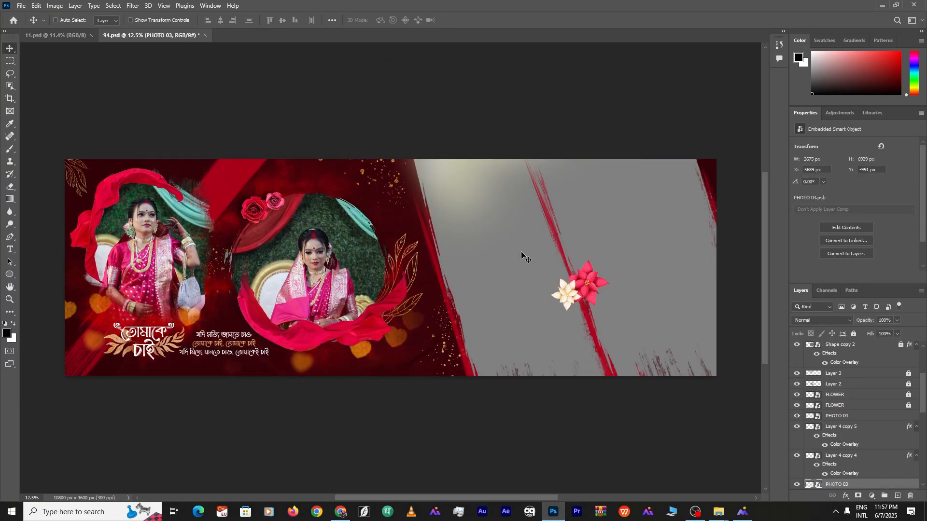
click(718, 511)
drag(425, 157, 438, 268)
drag(437, 268, 528, 260)
drag(600, 366, 623, 325)
drag(543, 355, 555, 392)
drag(568, 158, 578, 165)
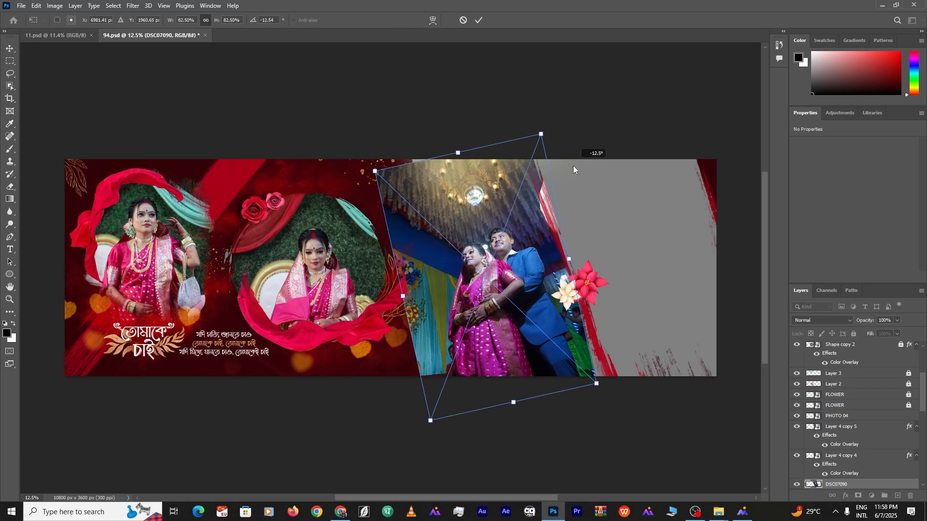
drag(482, 271, 501, 264)
key(ctrl+alt+g)
drag(498, 296, 493, 293)
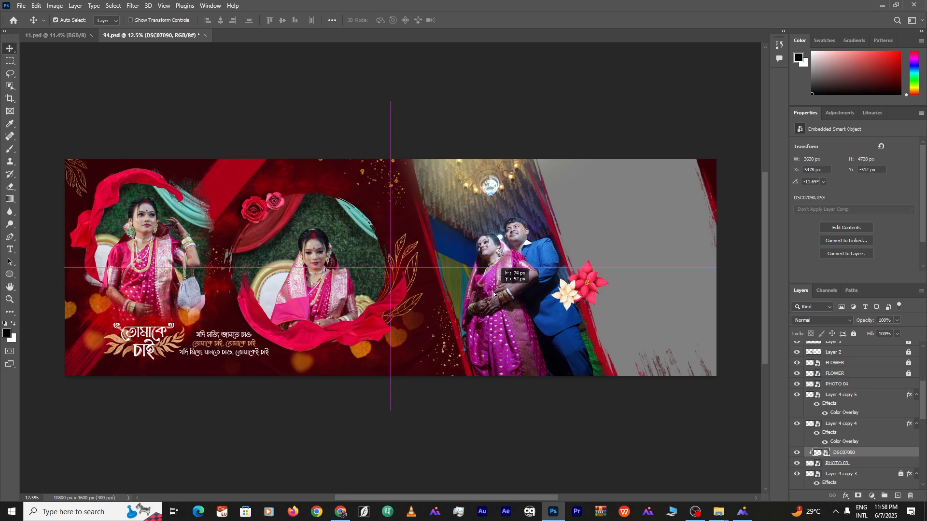
Delete the already used photos from the wedding photo folder
click(719, 512)
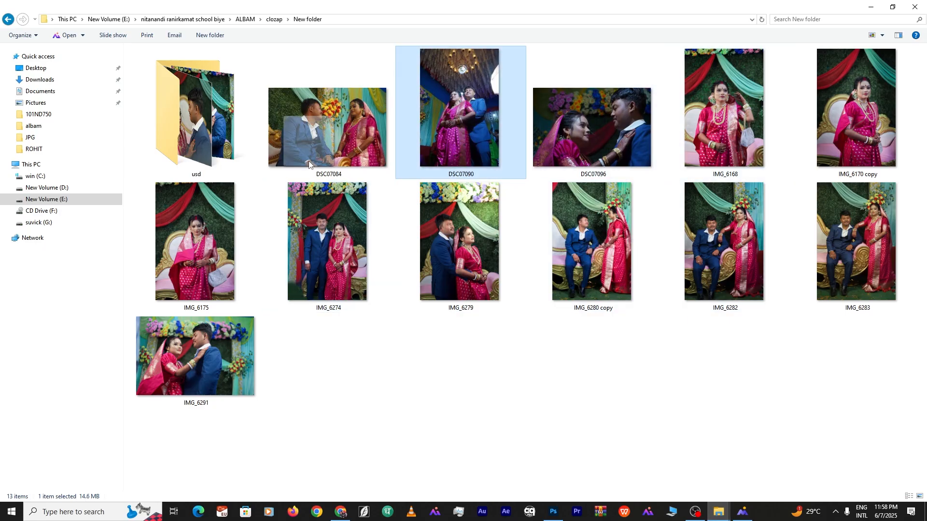
click(553, 512)
click(718, 511)
click(609, 466)
click(601, 121)
key(Delete)
click(722, 118)
key(Delete)
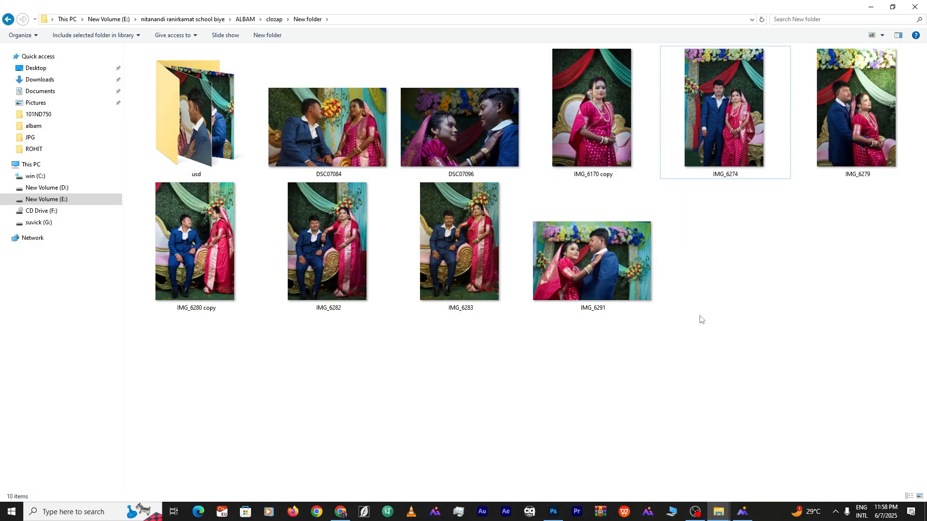
click(553, 512)
Fit group photo IMG_6274 into PHOTO 04, tilted about -15° and enlarged
click(601, 130)
drag(722, 125, 646, 283)
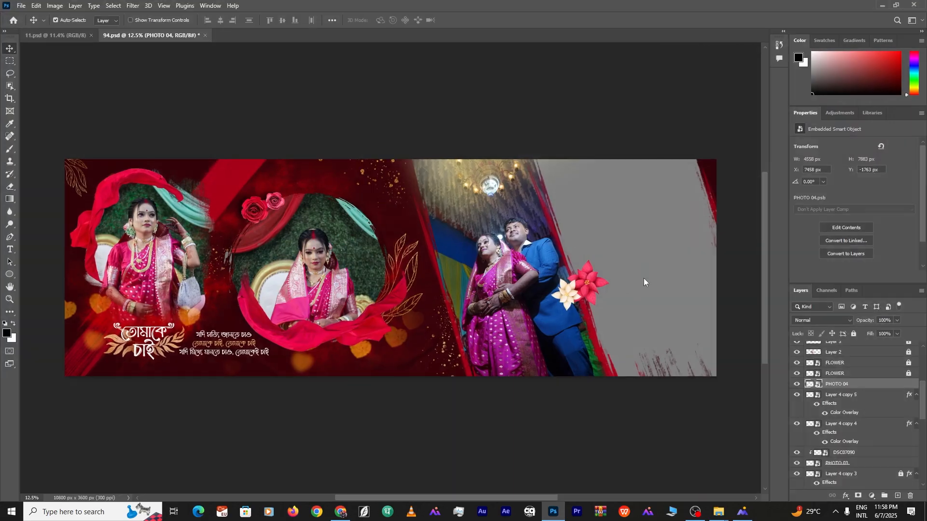
drag(453, 270, 722, 239)
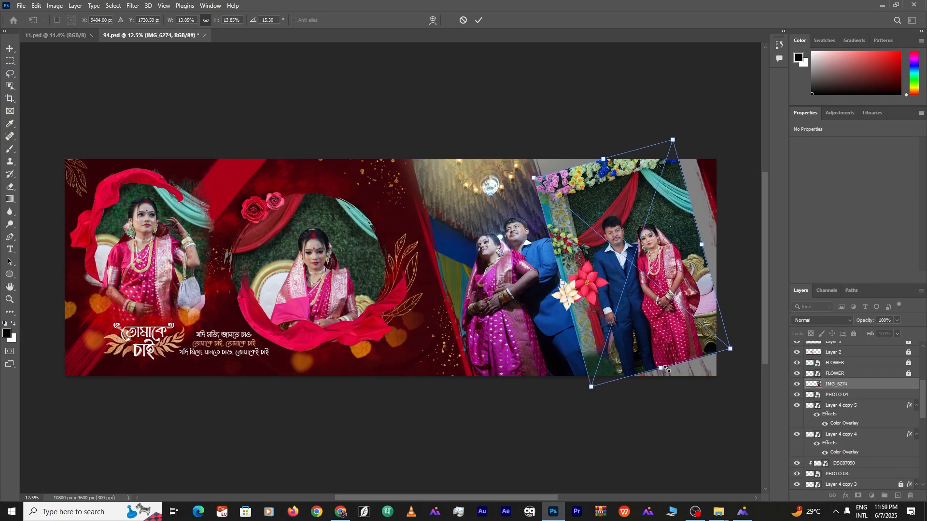
drag(660, 369, 670, 402)
drag(648, 306, 606, 295)
key(Return)
alt+click(828, 389)
click(472, 143)
scroll(485, 256, up, 6)
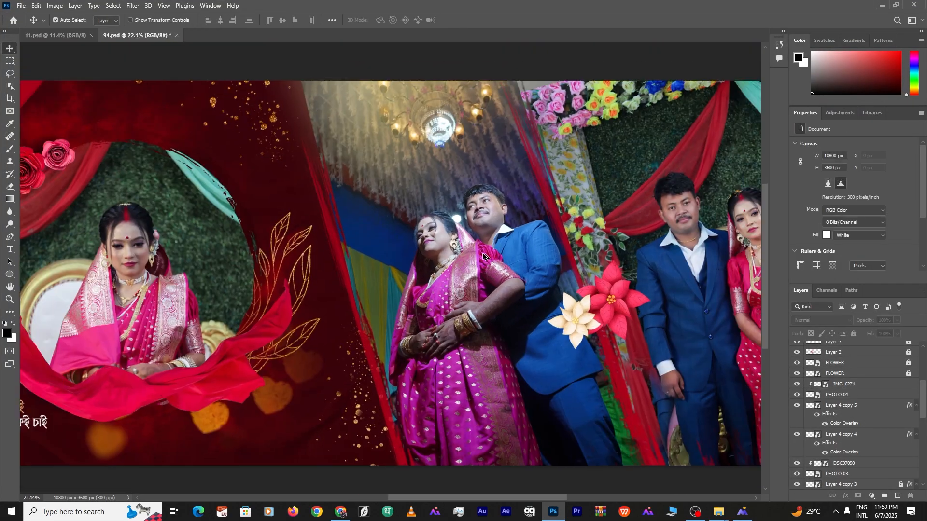
Grade DSC07090 in Camera Raw with Highlights -24, Vibrance +44 and Saturation +8
key(ctrl+shift+a)
scroll(461, 217, down, 3)
drag(819, 189, 801, 187)
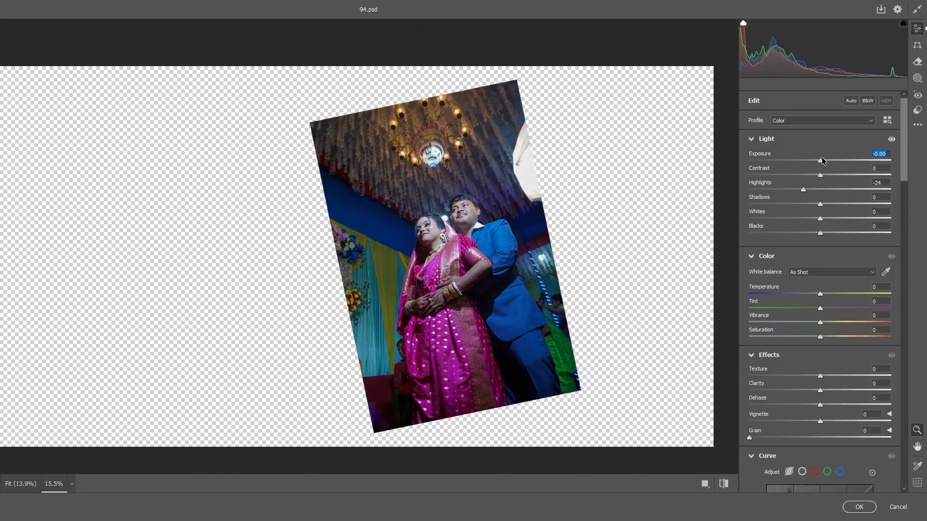
drag(819, 337, 790, 337)
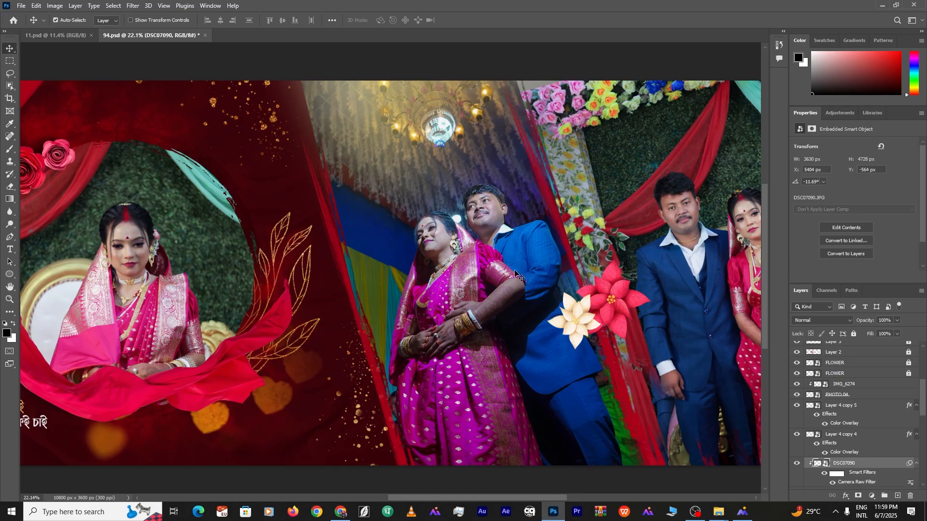
scroll(517, 278, down, 2)
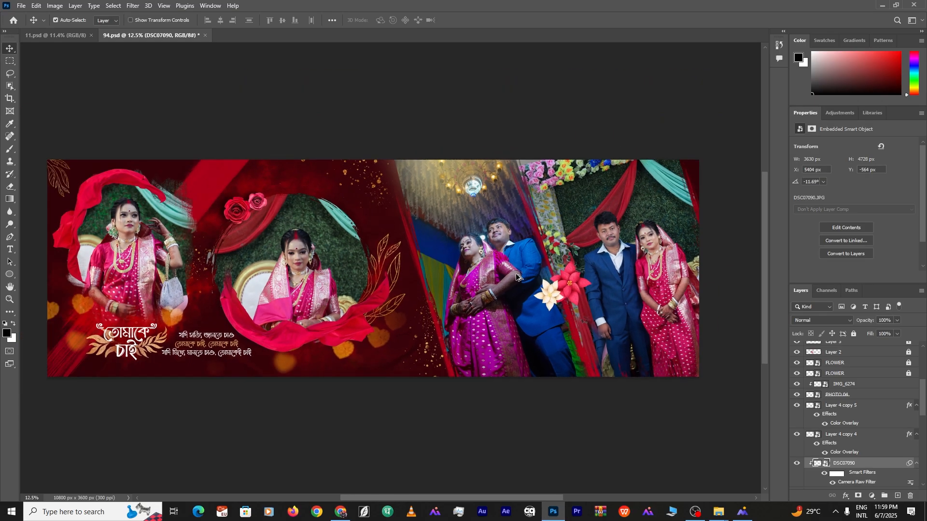
scroll(516, 278, up, 1)
scroll(517, 278, down, 3)
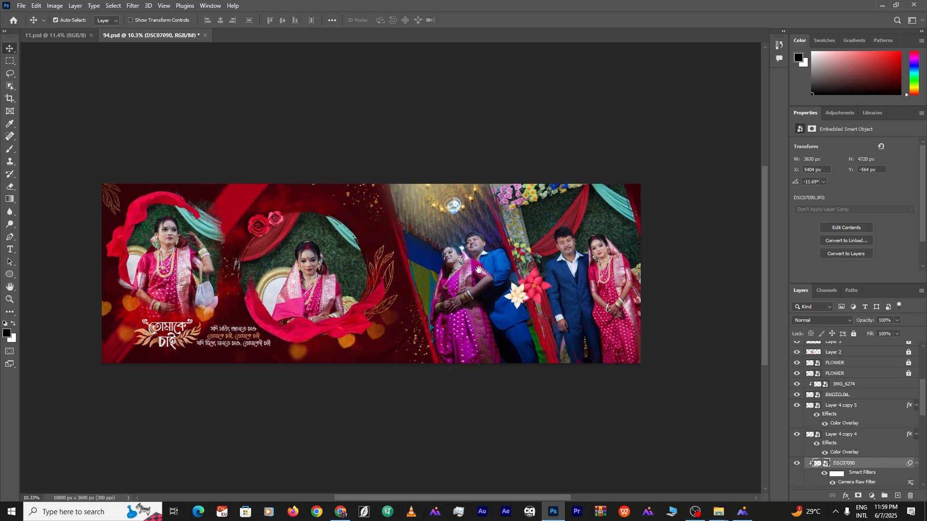
drag(479, 269, 454, 255)
scroll(391, 281, down, 2)
scroll(409, 304, up, 4)
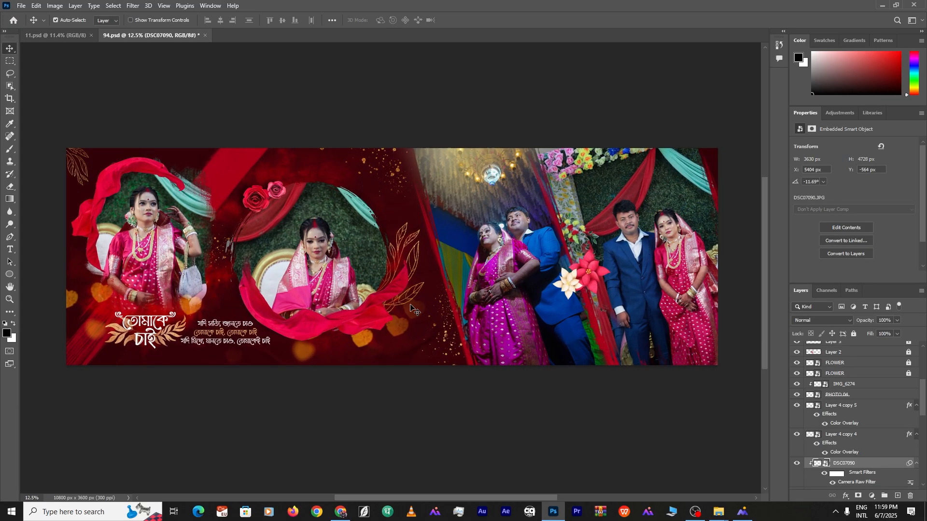
scroll(873, 464, down, 6)
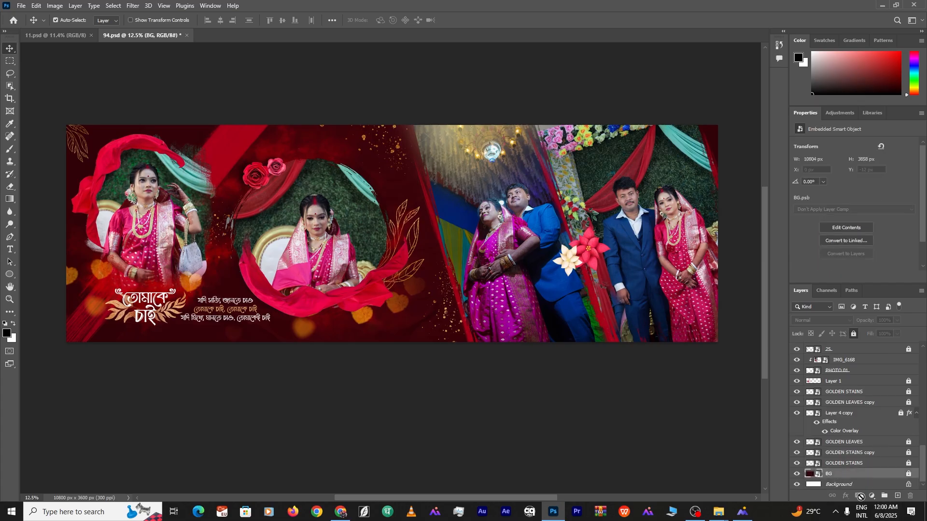
Add a Hue/Saturation layer, shifting hue +59 and the sampled Reds toward green
click(872, 496)
click(866, 404)
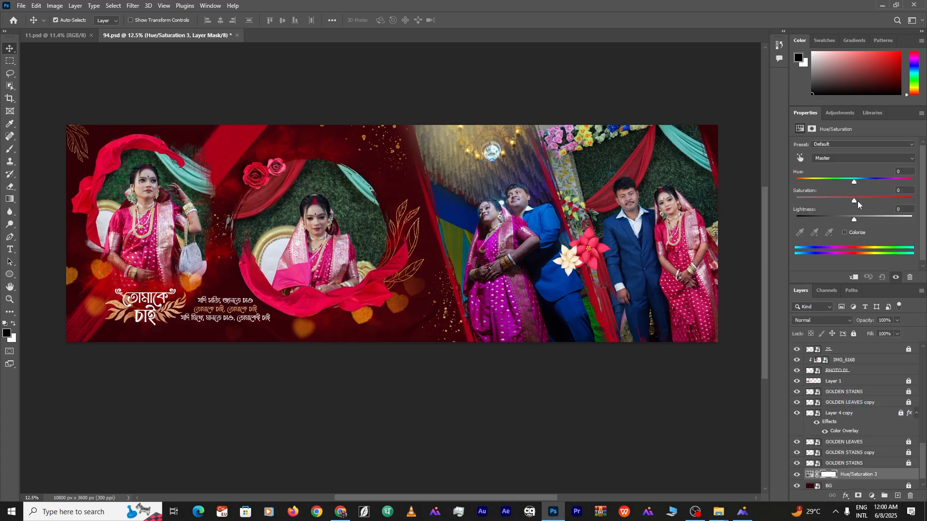
mouse_move(853, 183)
mouse_down()
mouse_move(888, 181)
mouse_move(788, 179)
mouse_move(859, 180)
mouse_up()
click(799, 158)
click(355, 200)
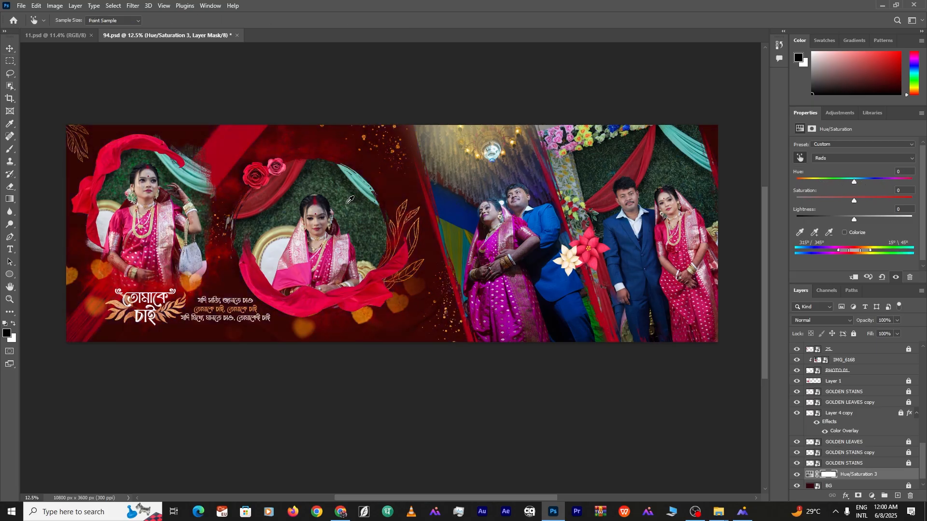
drag(854, 183, 868, 183)
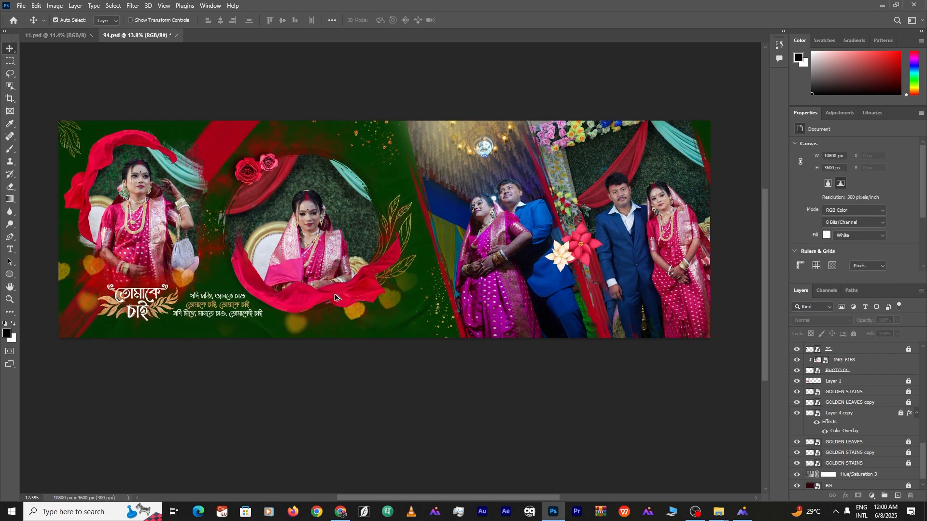
double_click(334, 83)
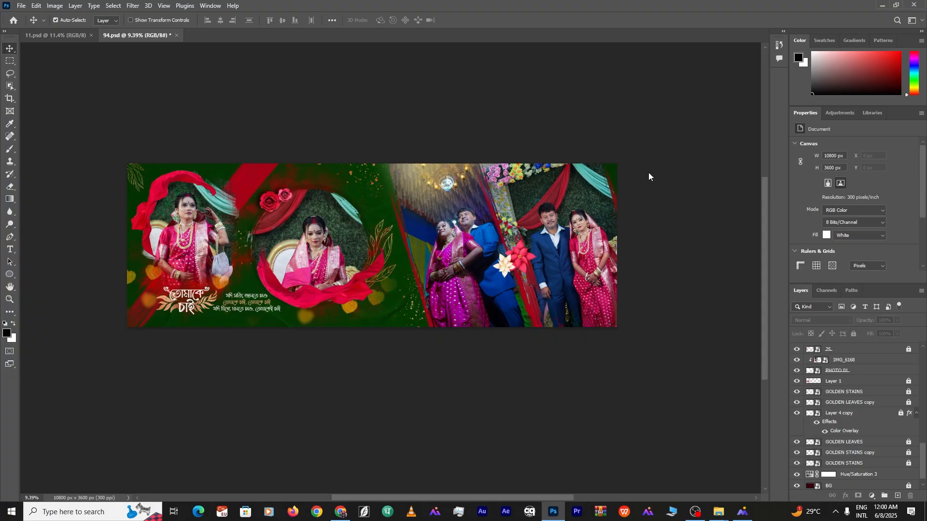
click(21, 6)
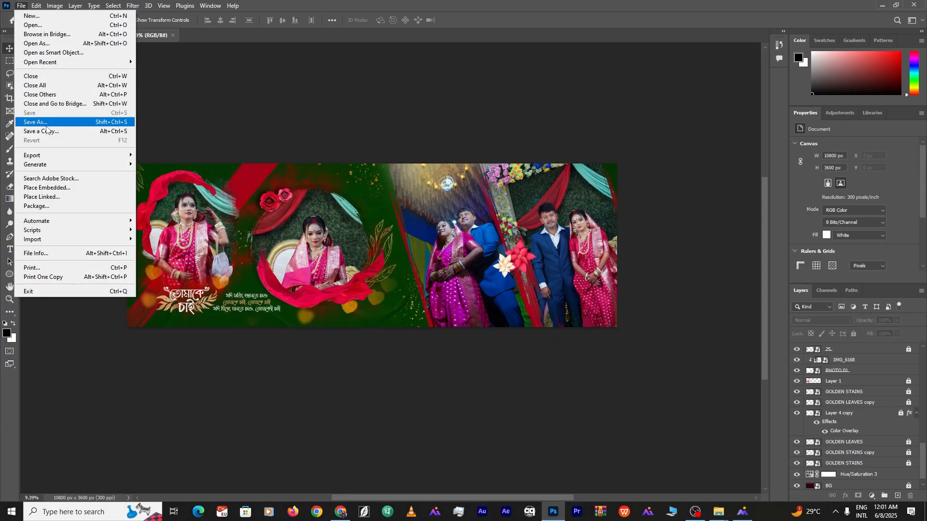
Save a copy of the green spread as 12.psd, then narrow IMG_6291 toward the centre guide in 30.psd
click(48, 119)
key(Return)
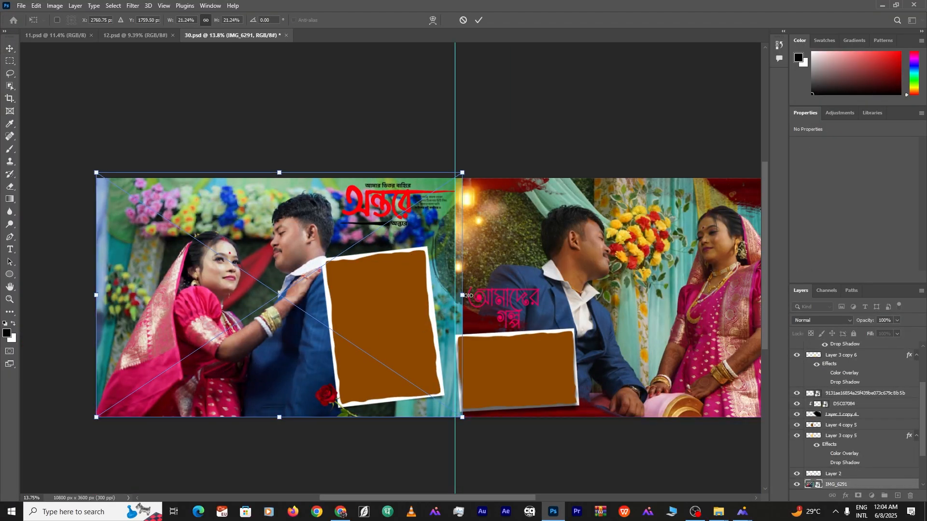
drag(468, 296, 455, 298)
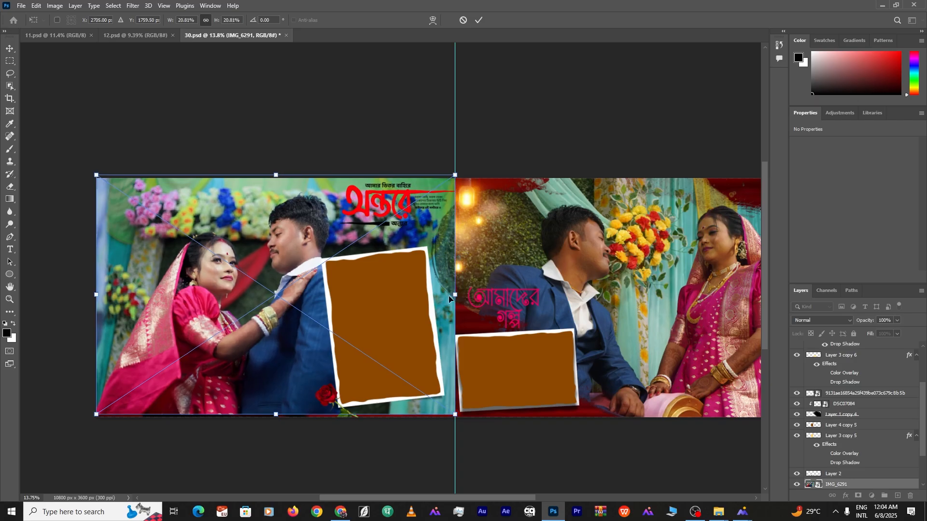
Move IMG_6291 down so its bottom sits on the canvas edge of 30.psd
drag(439, 265, 440, 268)
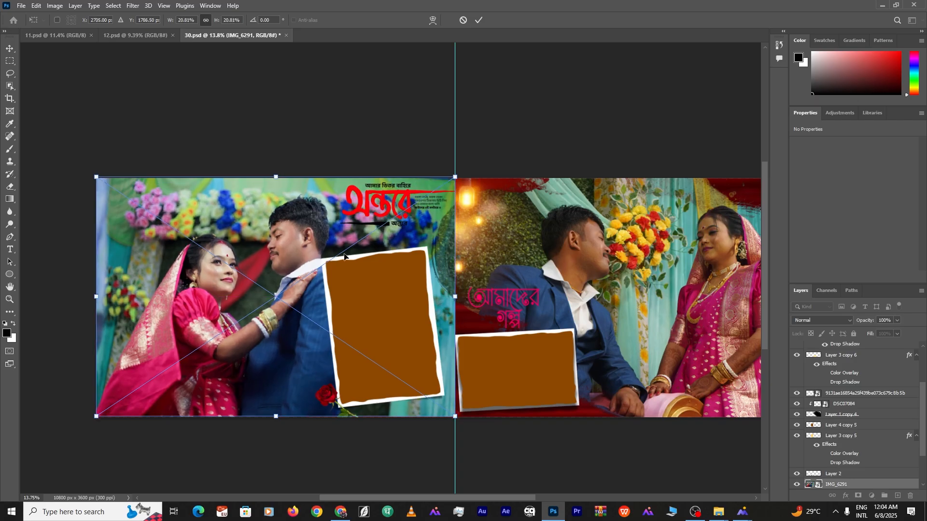
drag(259, 222, 260, 224)
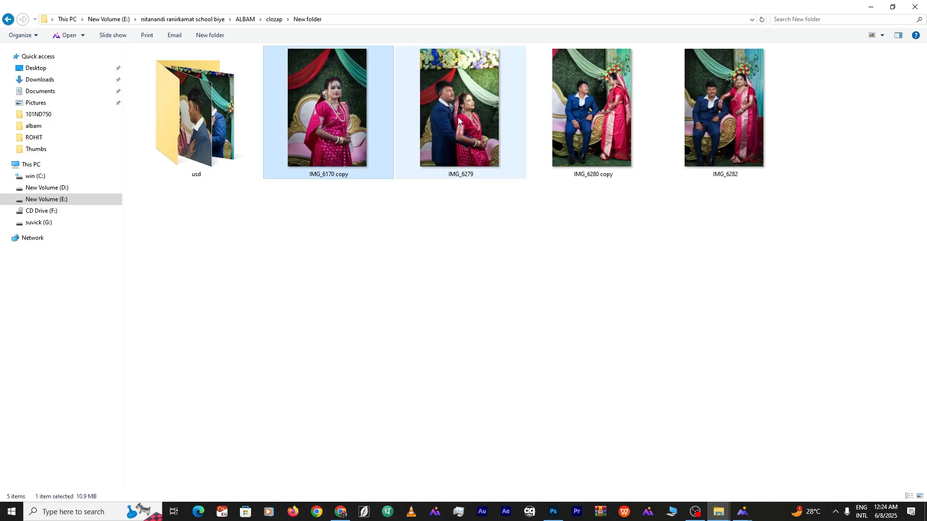
Bring IMG_6279 into the 179.psd spread and add a layer mask to blend it
click(458, 117)
ctrl+click(604, 106)
drag(603, 106, 294, 288)
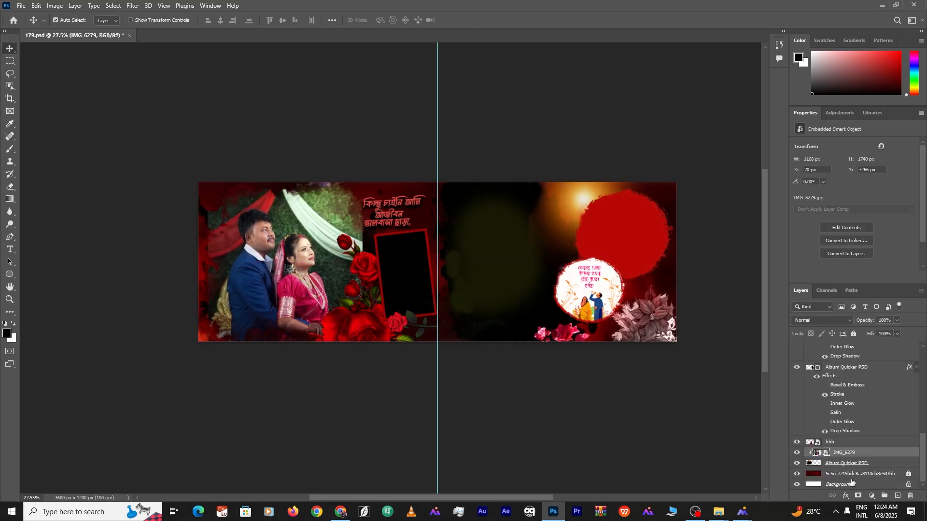
click(858, 496)
key(b)
key(v)
Clip IMG_6170 copy into the small frame and scale it to fit
click(846, 367)
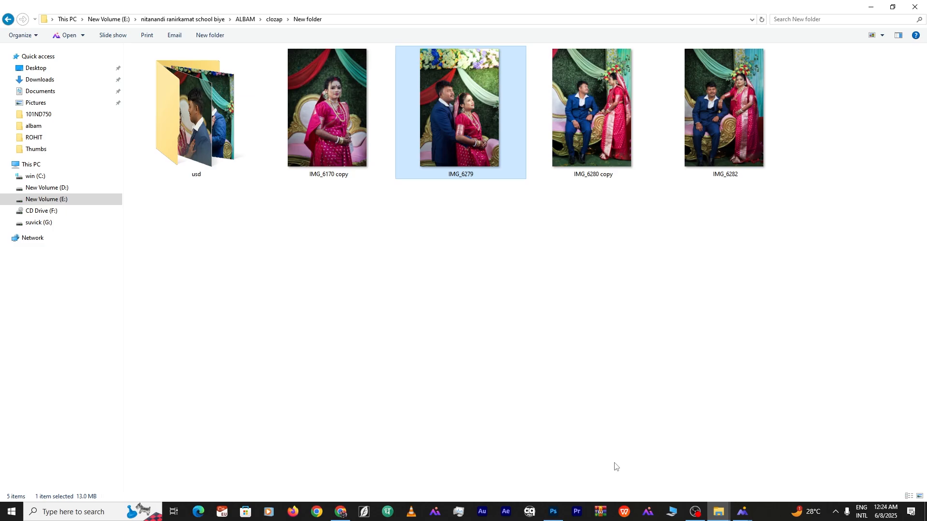
drag(328, 111, 404, 274)
key(Return)
key(ctrl+alt+g)
key(ctrl+t)
drag(397, 358, 400, 323)
drag(404, 293, 410, 289)
key(Return)
Delete the used IMG_6170 copy file and clip IMG_6280 copy into the right-half frame
click(500, 260)
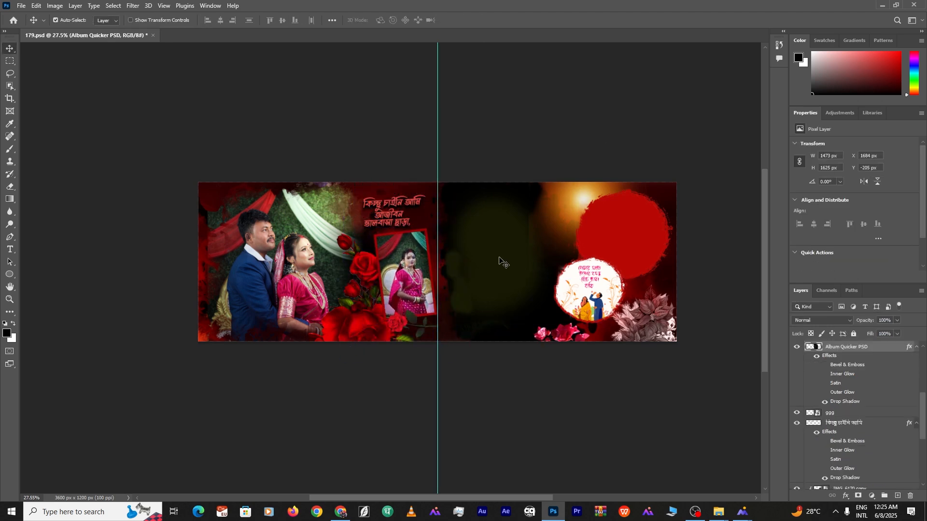
click(718, 512)
key(Delete)
drag(348, 130, 501, 419)
drag(501, 420, 434, 260)
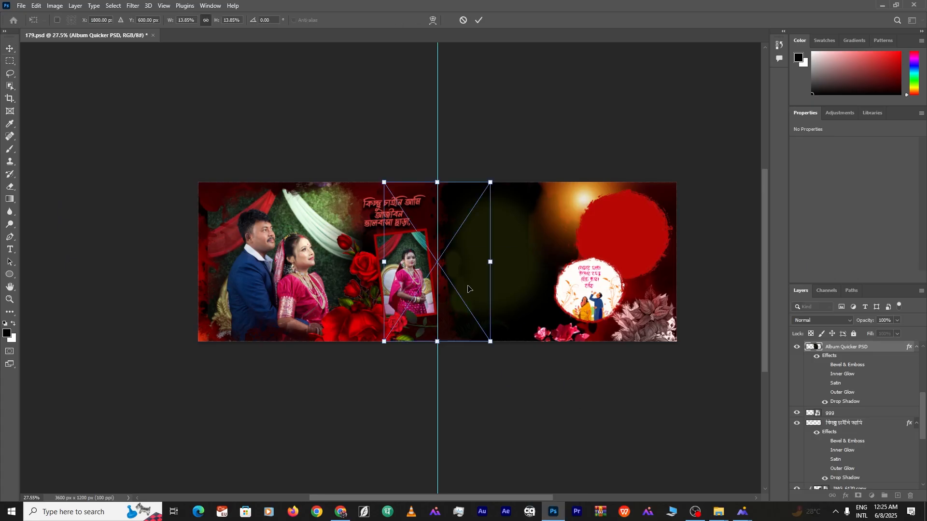
key(Return)
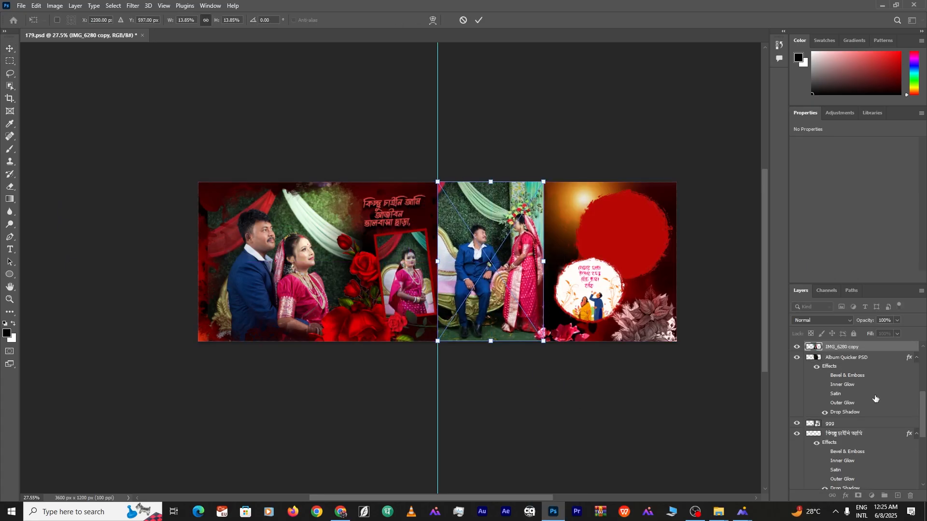
key(ctrl+alt+g)
key(ctrl+t)
drag(511, 272, 528, 298)
Scale IMG_6280 copy to the right half at the centre line and add a blending mask
drag(436, 165, 466, 209)
drag(556, 283, 531, 251)
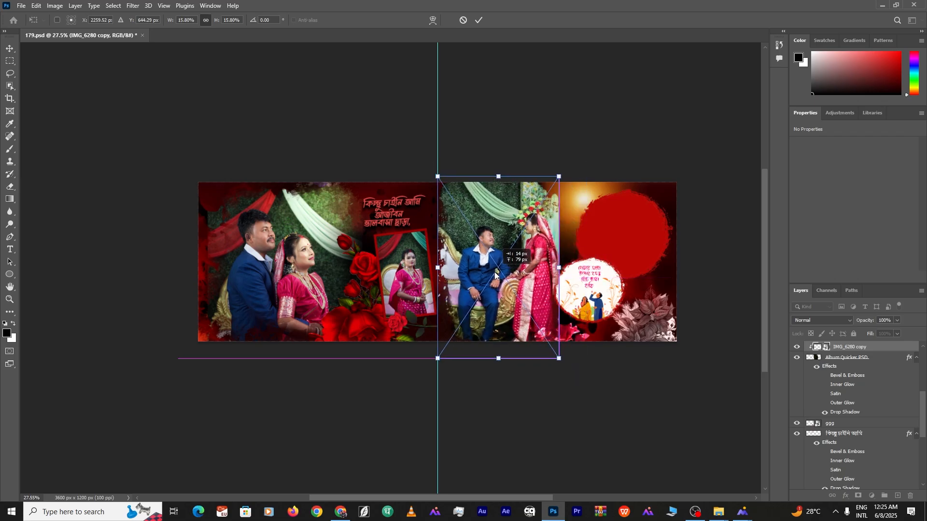
key(Return)
click(858, 496)
key(b)
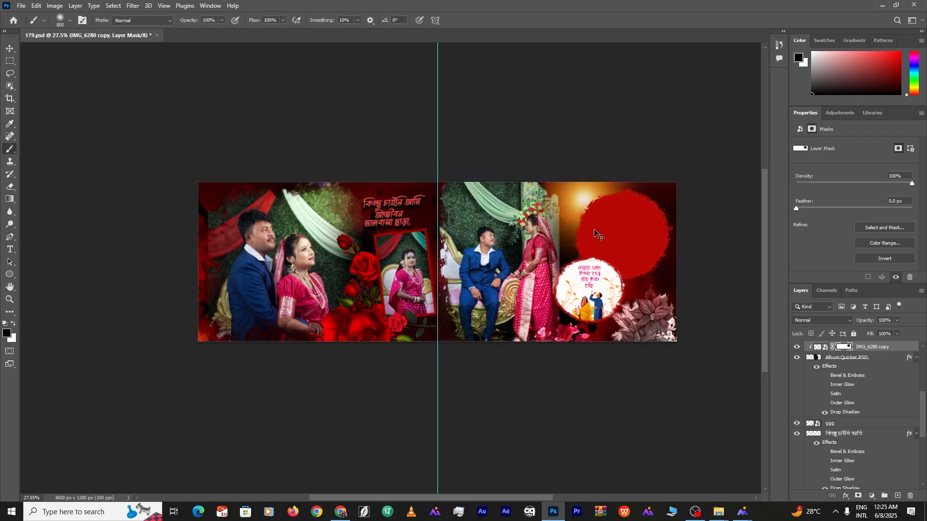
scroll(586, 209, up, 5)
scroll(475, 249, down, 4)
Place IMG_6282 over the red circle and clip it into the circle layer
key(v)
click(605, 242)
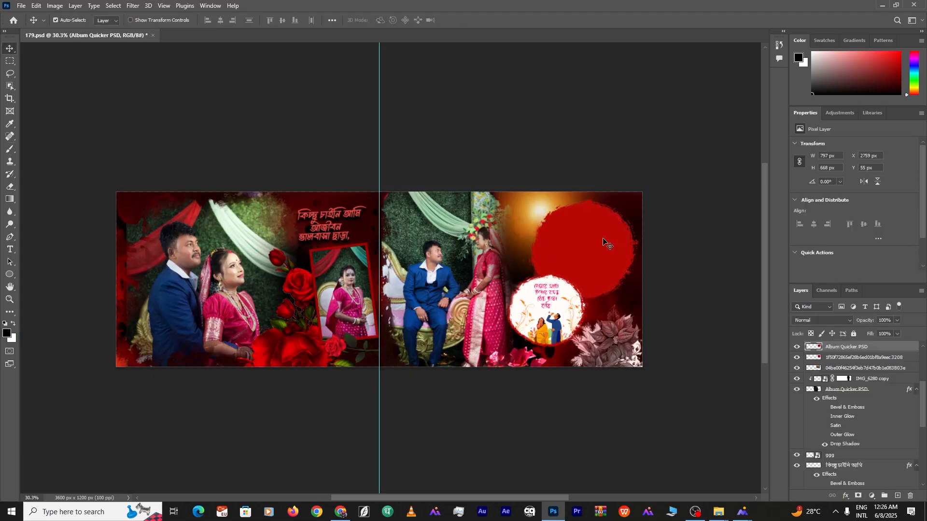
click(718, 512)
drag(446, 103, 590, 234)
key(Return)
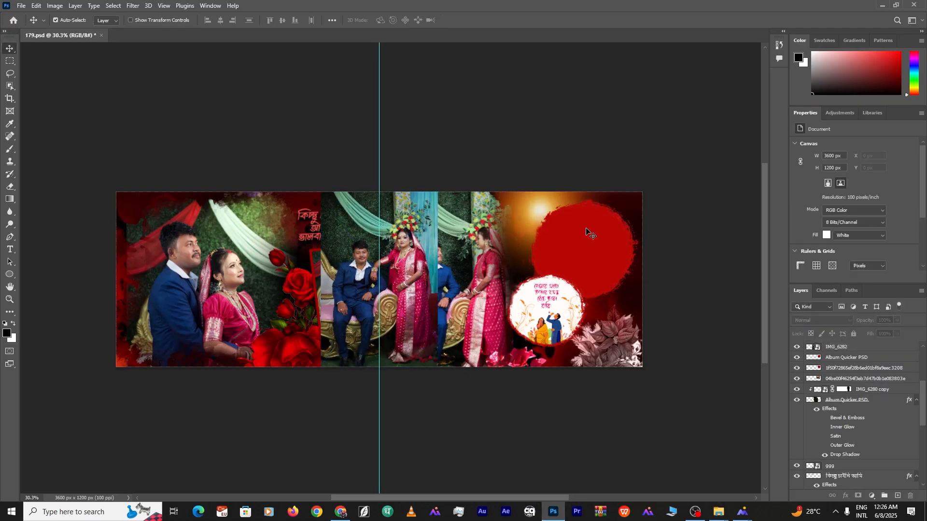
click(590, 234)
drag(410, 275, 618, 274)
key(ctrl+alt+g)
drag(605, 260, 638, 271)
Narrow IMG_6282 to fit inside the red circle
key(ctrl+t)
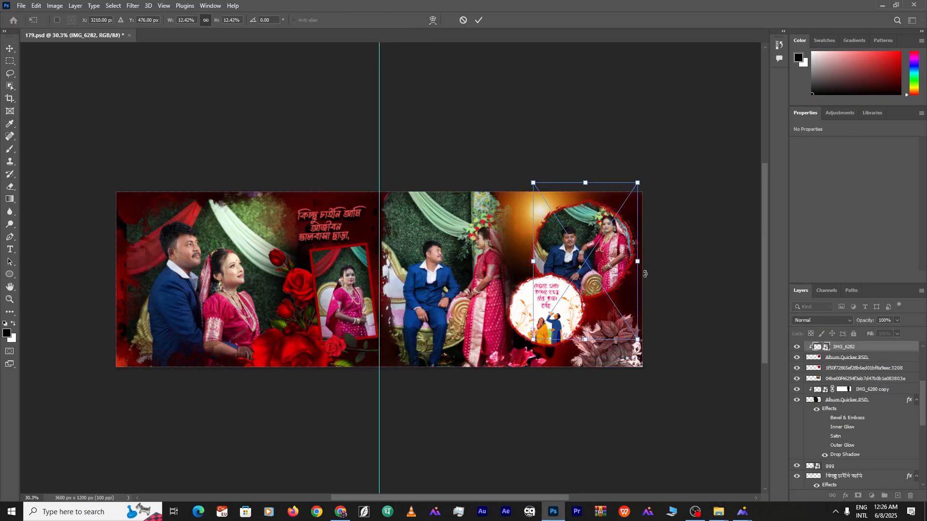
double_click(651, 79)
scroll(616, 232, up, 5)
scroll(563, 235, down, 3)
scroll(562, 236, down, 5)
click(21, 5)
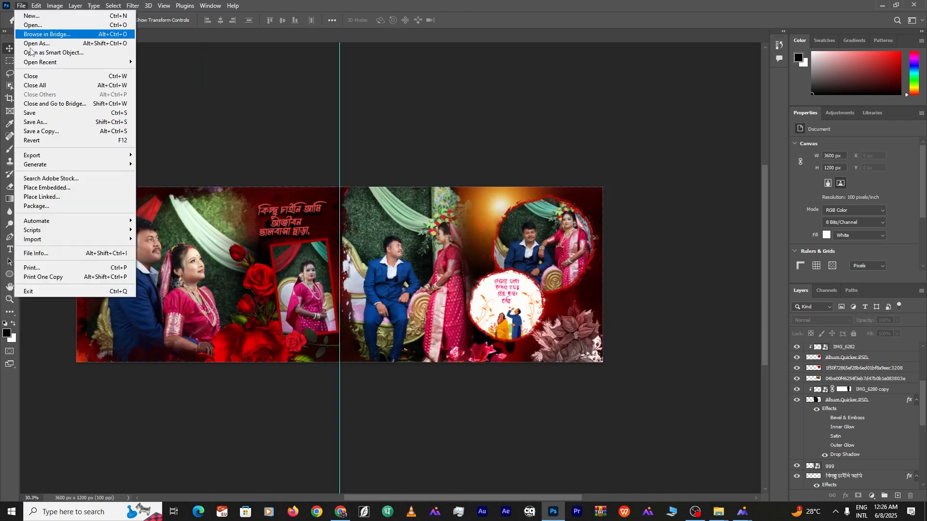
Browse to the ALBAM\albam folder on drive E: in the Save As dialog, then cancel it
click(34, 122)
click(51, 203)
double_click(191, 98)
double_click(219, 81)
double_click(118, 78)
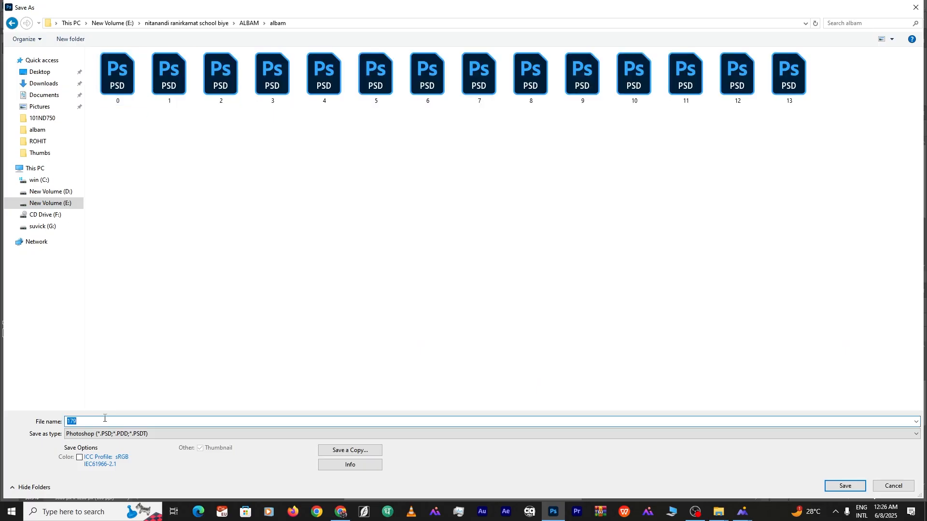
click(840, 486)
key(ctrl+shift+s)
text(15)
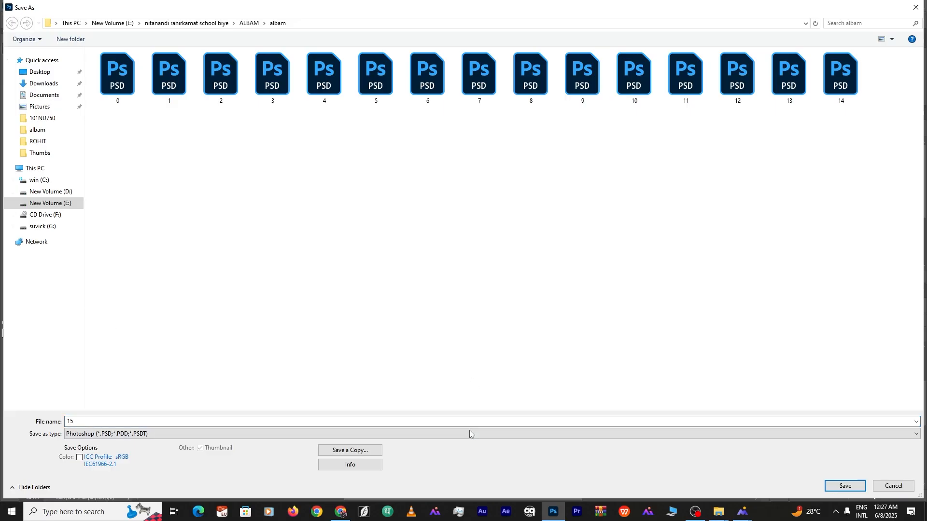
click(893, 486)
Save a copy as JPEG, removing 'copy' so the file is named 14
click(20, 6)
click(45, 122)
click(893, 486)
click(22, 6)
click(44, 131)
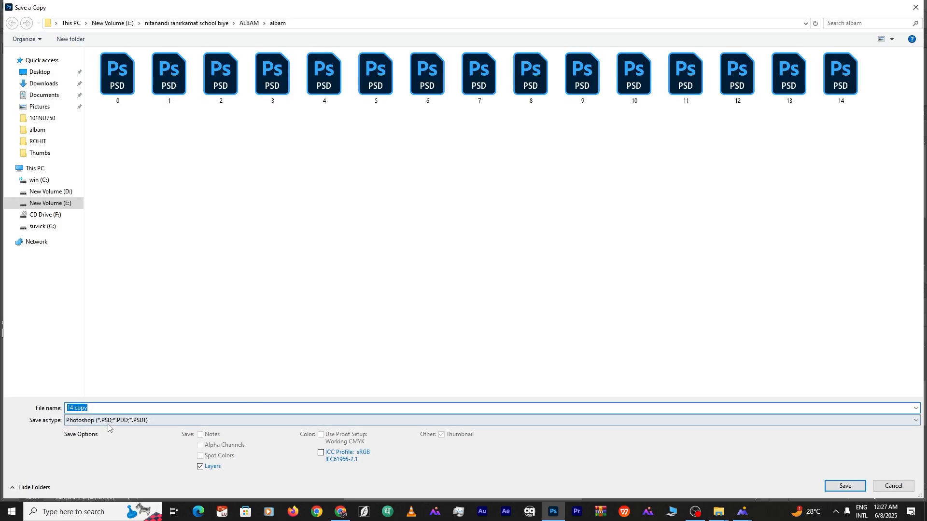
click(108, 421)
double_click(101, 408)
key(BackSpace)
key(Return)
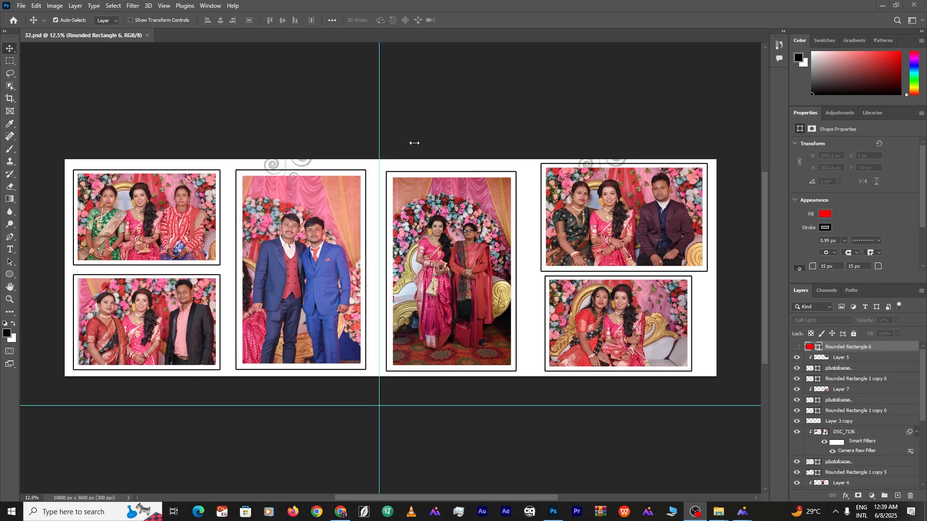
Delete the DSC_7136, IMG_6128 and other placed photo layers from the spread's frames
click(171, 208)
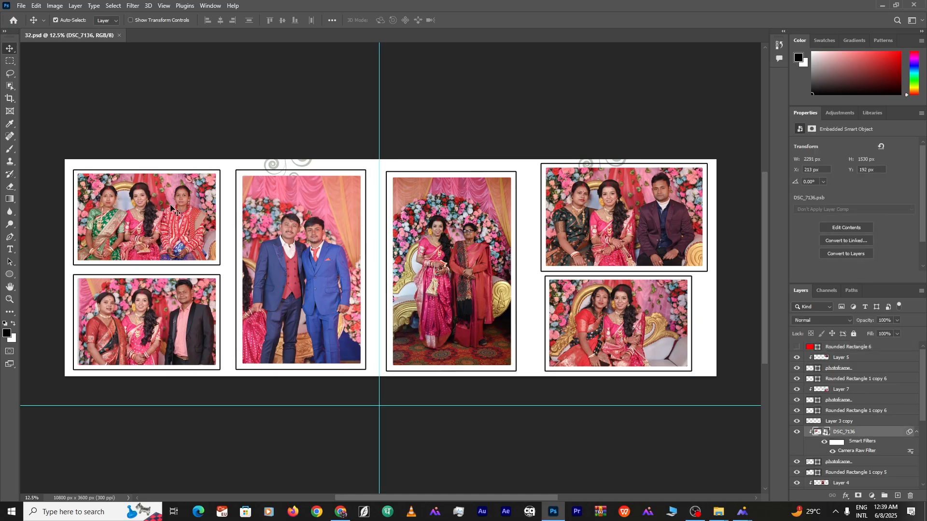
key(Delete)
click(147, 320)
key(Delete)
click(301, 270)
key(Delete)
click(451, 271)
key(Delete)
click(102, 510)
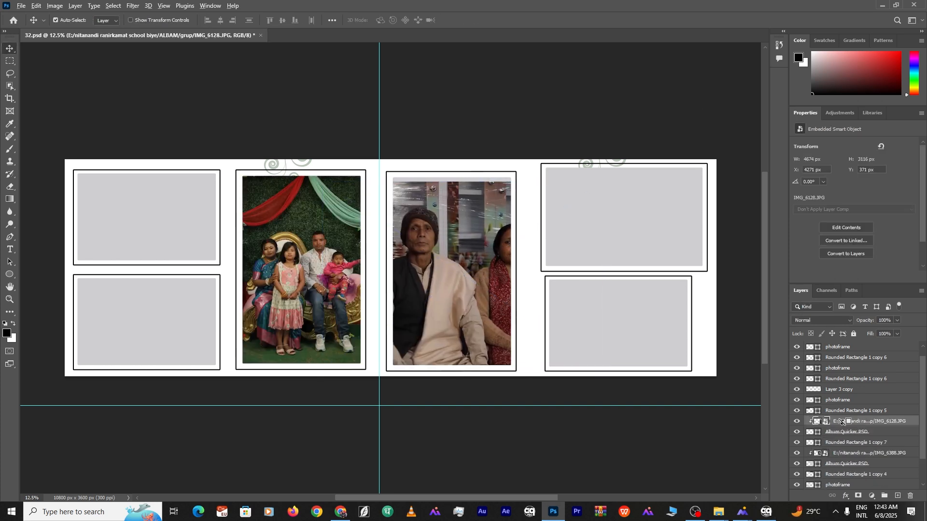
key(Delete)
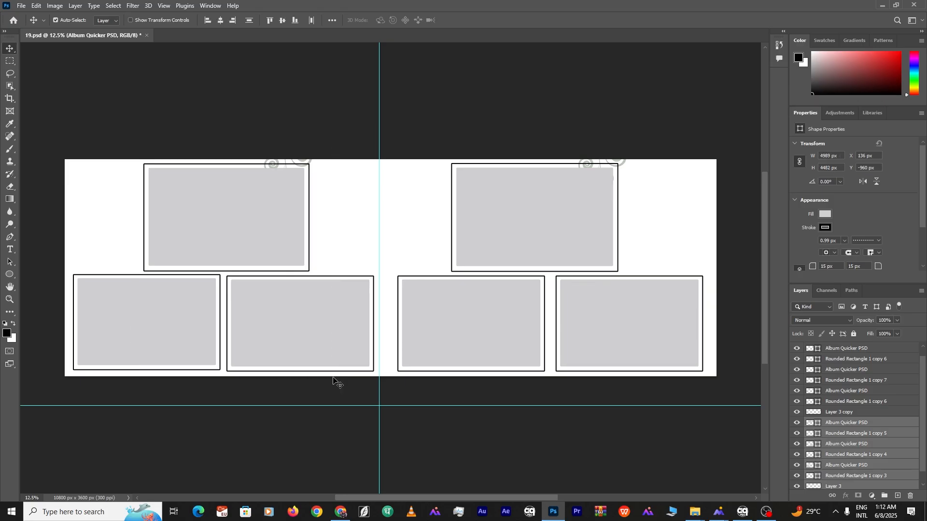
Delete the left-page frames and crop the canvas to the right page at 18 × 12 in, 300 ppi
key(Delete)
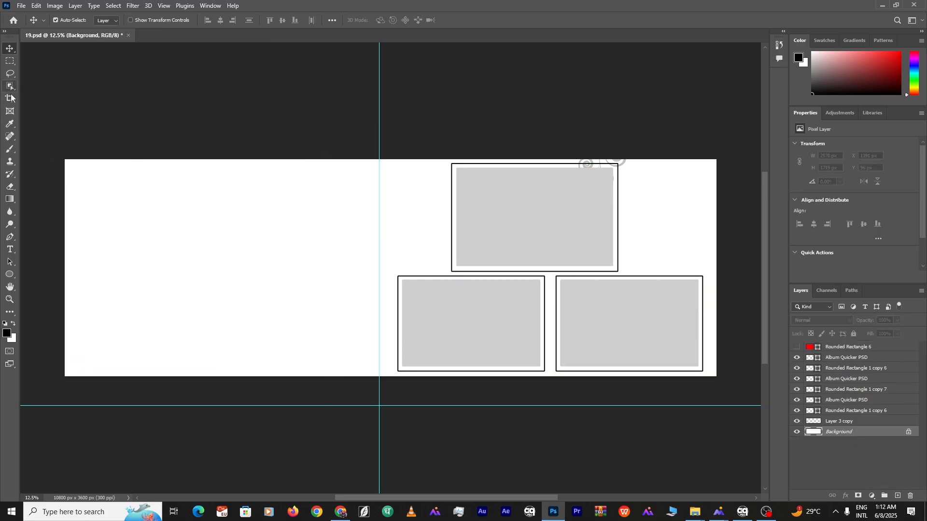
click(10, 98)
click(88, 22)
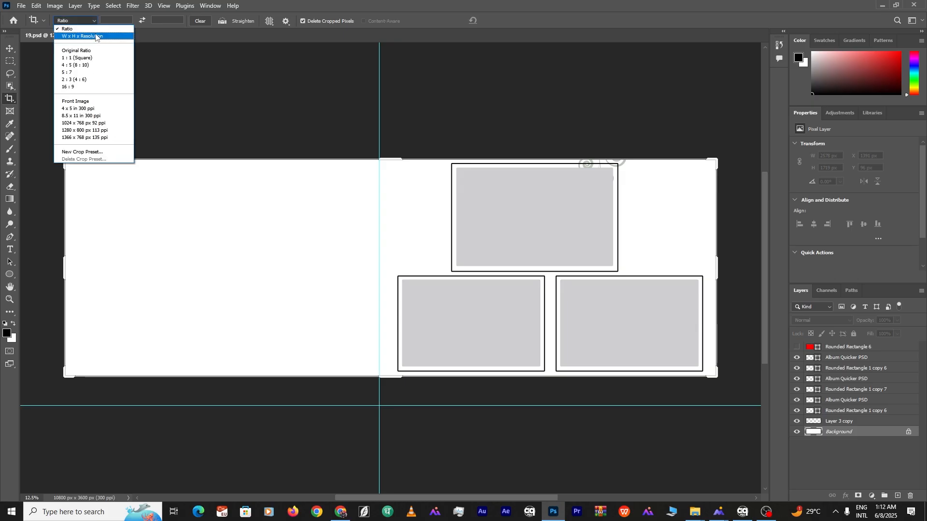
click(95, 36)
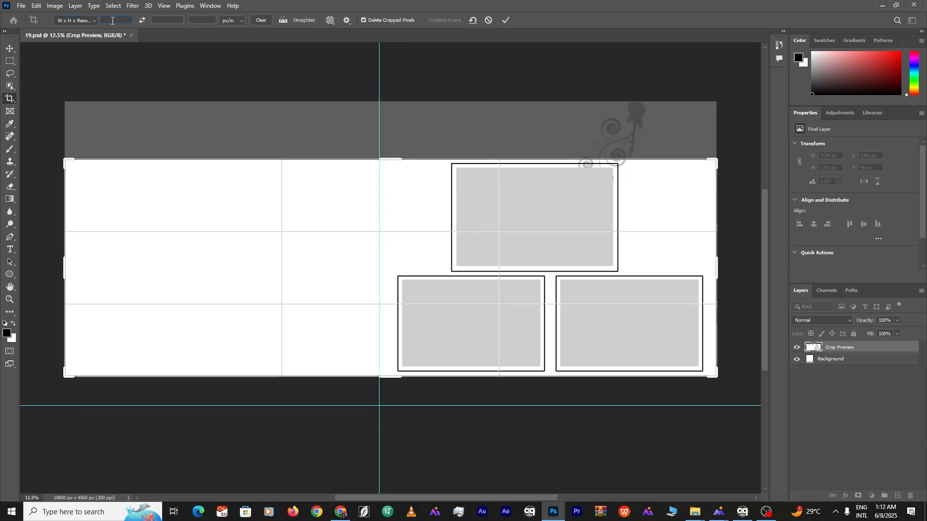
text(12)
click(164, 20)
text(18)
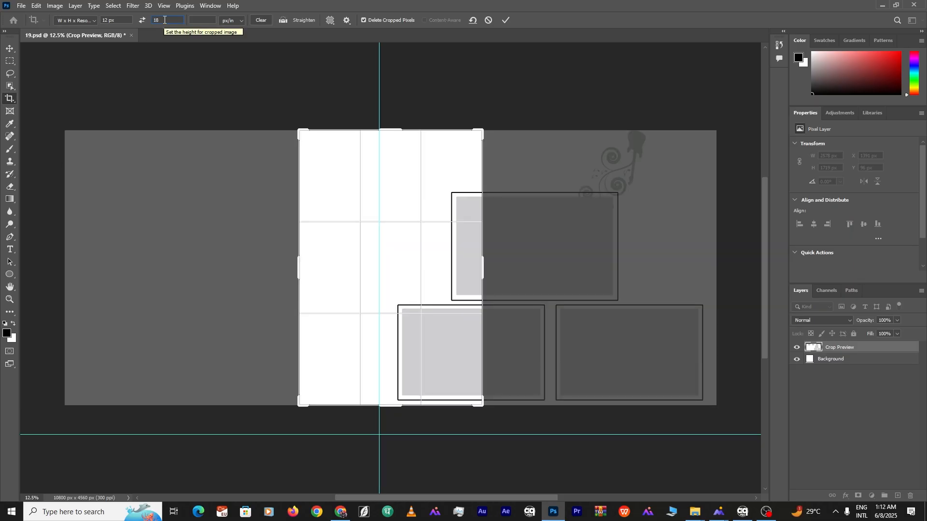
text(in)
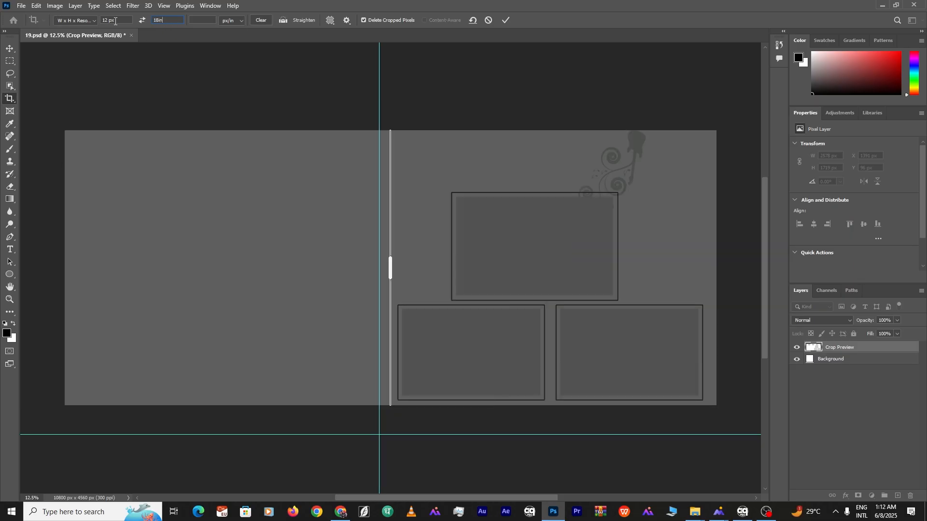
key(BackSpace)
text(in)
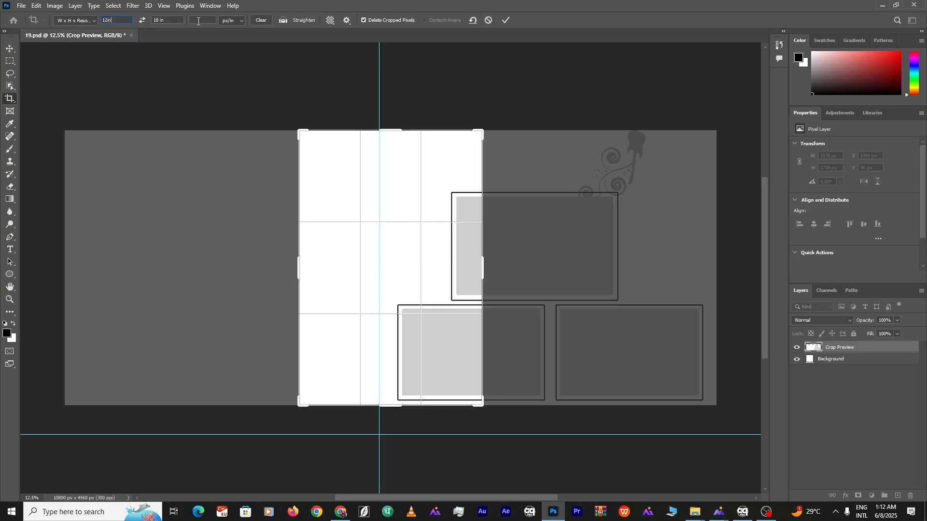
text(300)
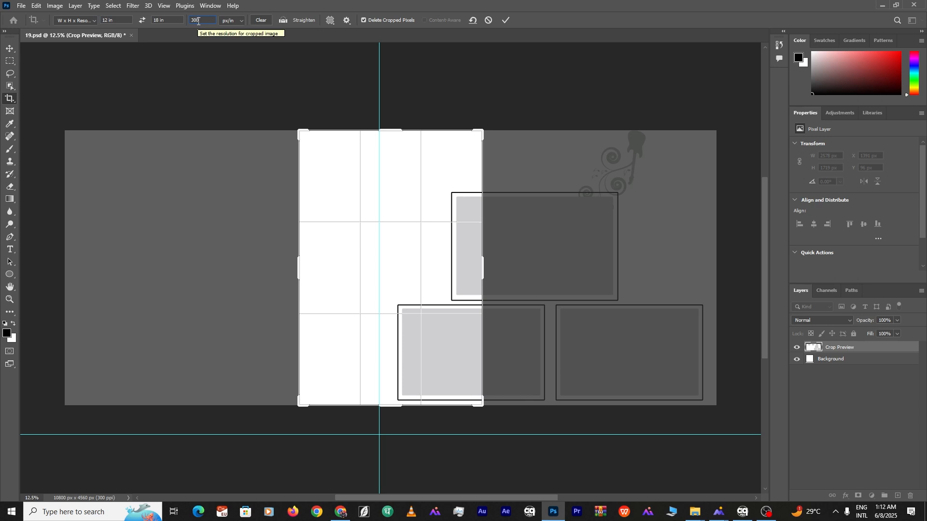
click(143, 21)
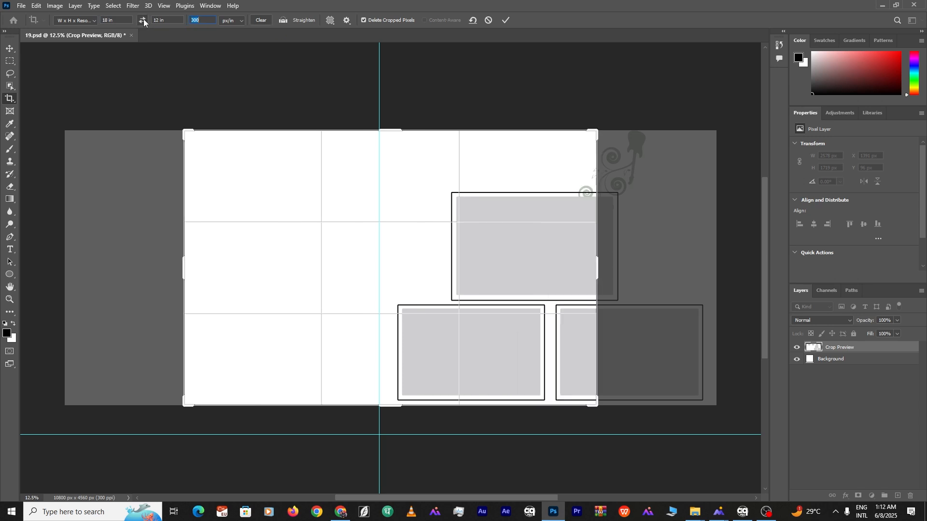
drag(445, 216, 256, 218)
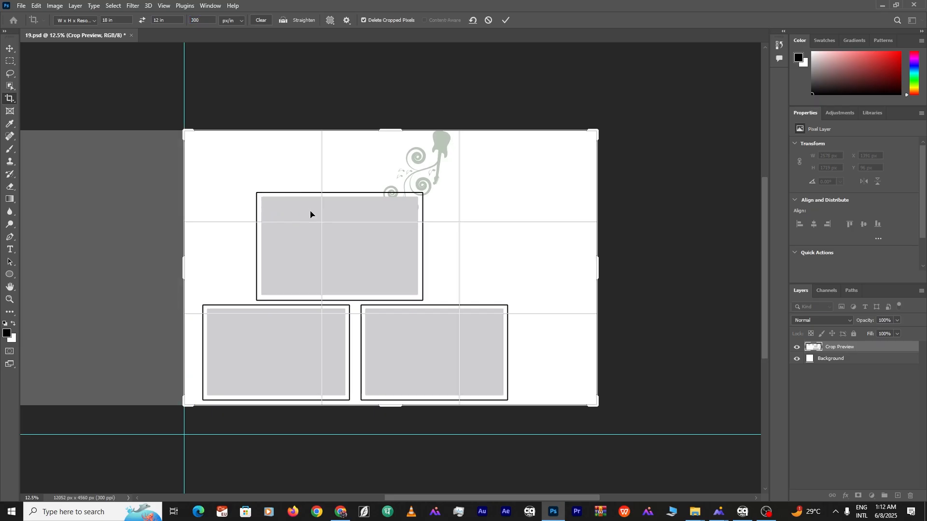
click(505, 17)
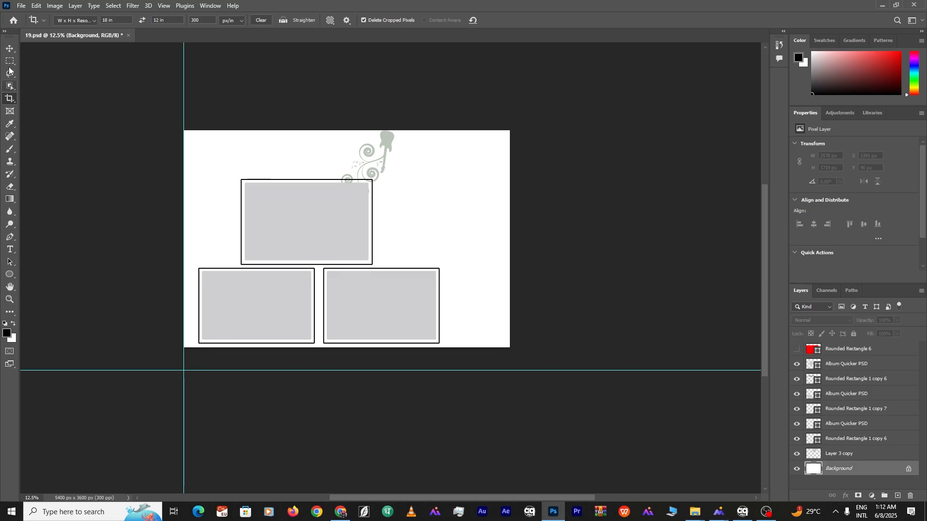
Select the top frame layer and drag a group photo onto the page
key(v)
click(301, 219)
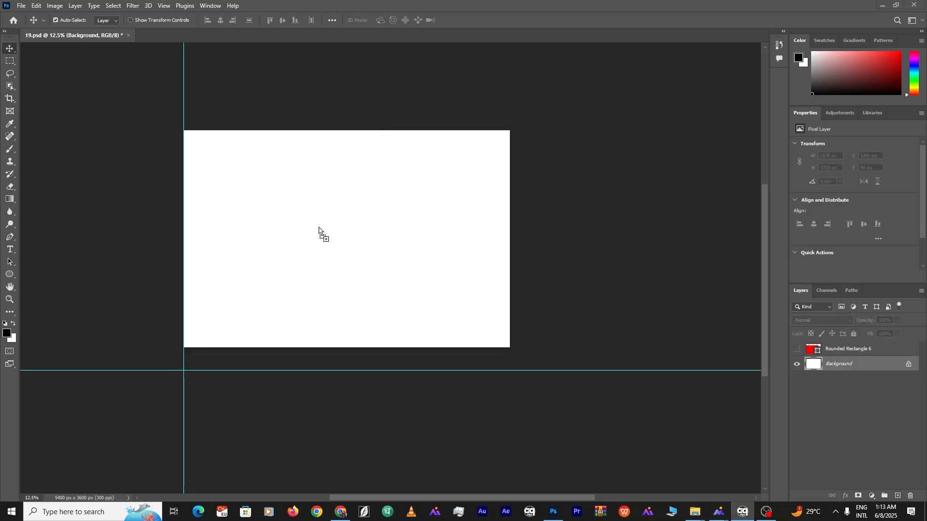
drag(318, 227, 292, 231)
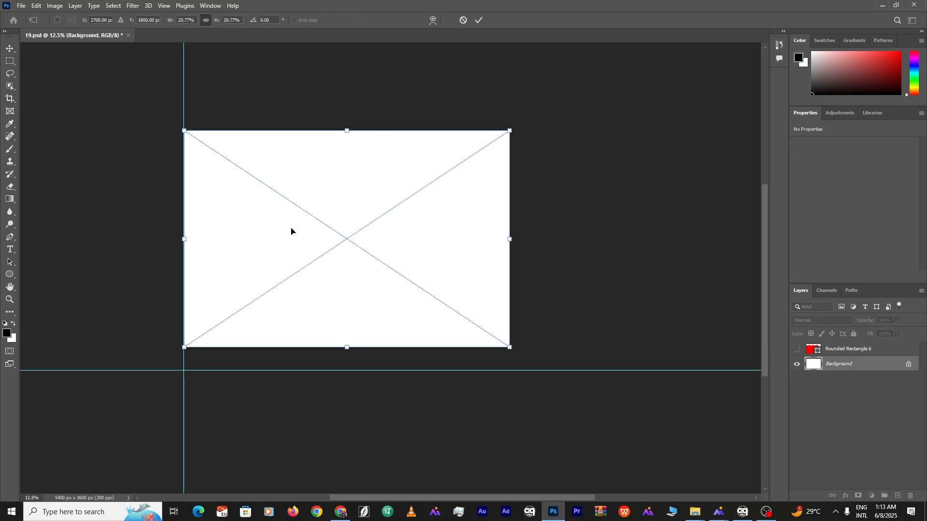
Place IMG_6373 and apply the Untitled 33 preset in the Camera Raw Filter
key(Return)
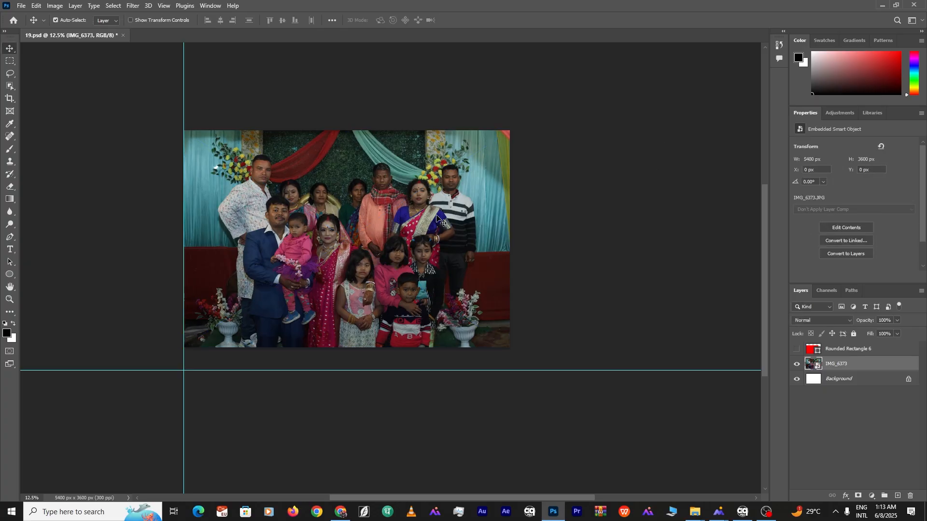
key(ctrl+shift+a)
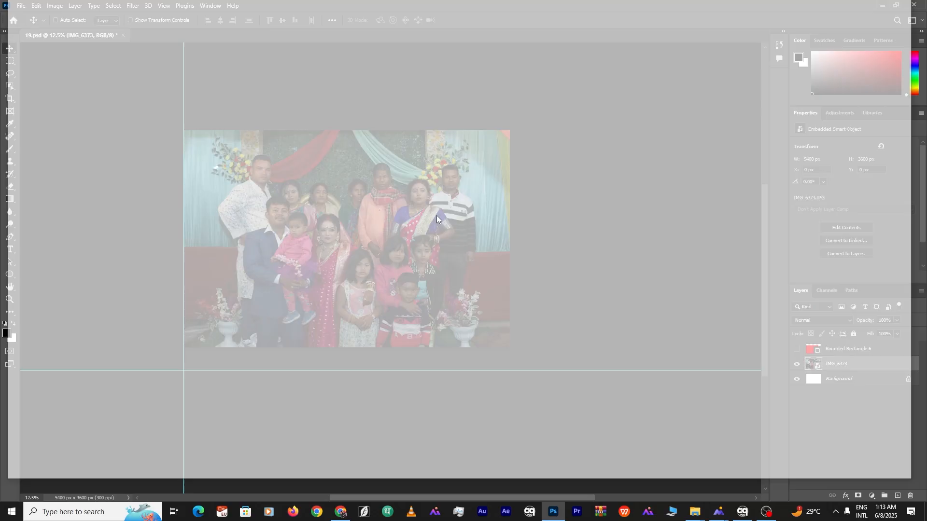
mouse_move(533, 181)
mouse_down()
mouse_move(579, 196)
mouse_move(533, 192)
mouse_up()
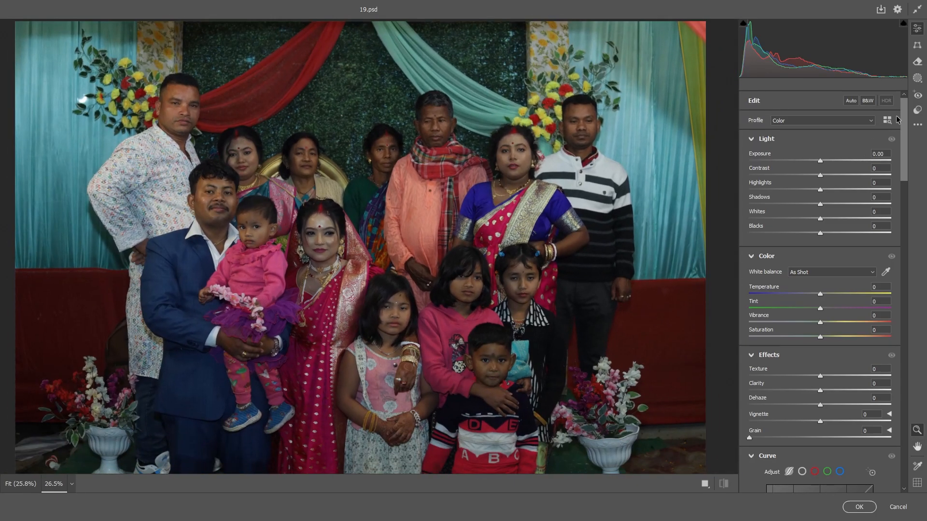
click(918, 110)
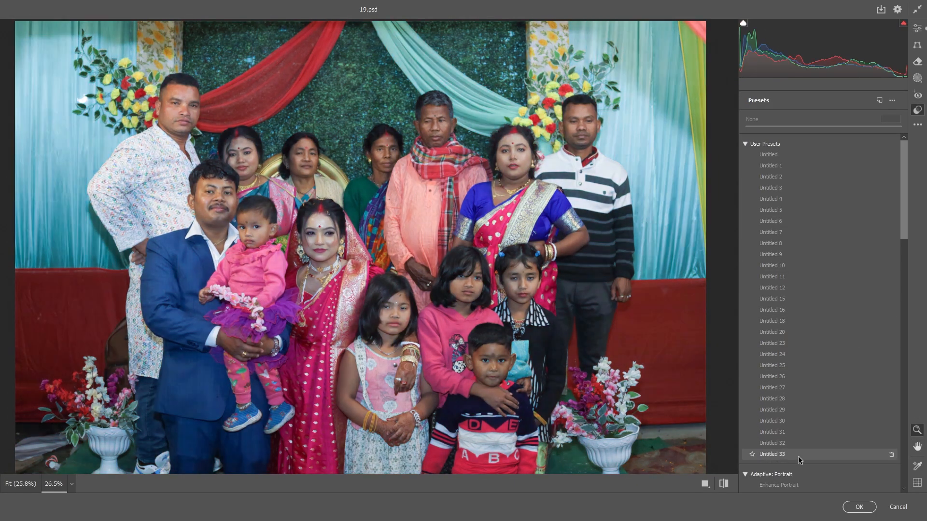
click(791, 454)
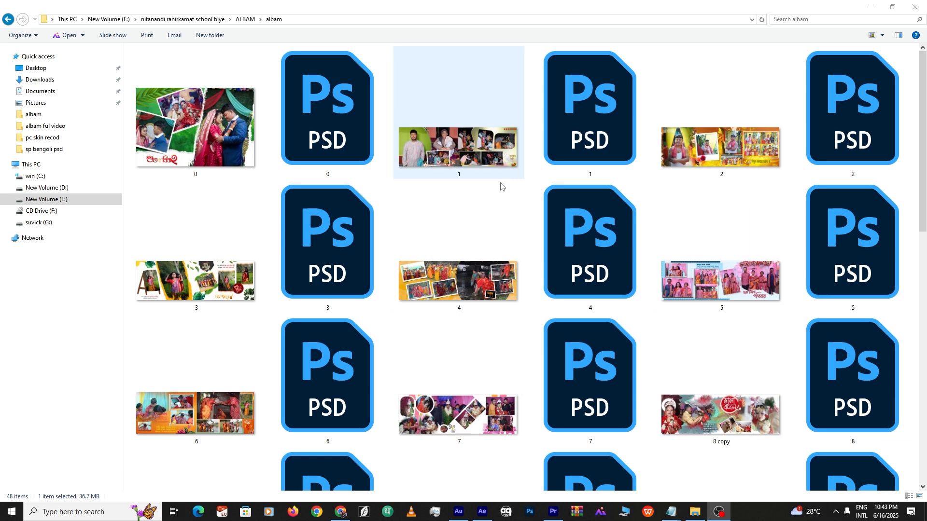
Scroll down the albam folder and open cavar 1.jpg in the photo viewer
scroll(531, 232, down, 10)
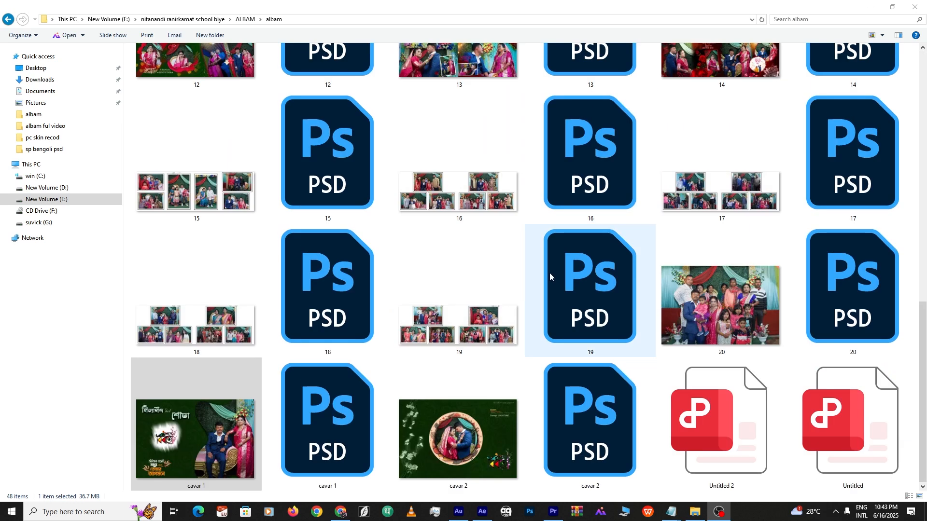
double_click(207, 429)
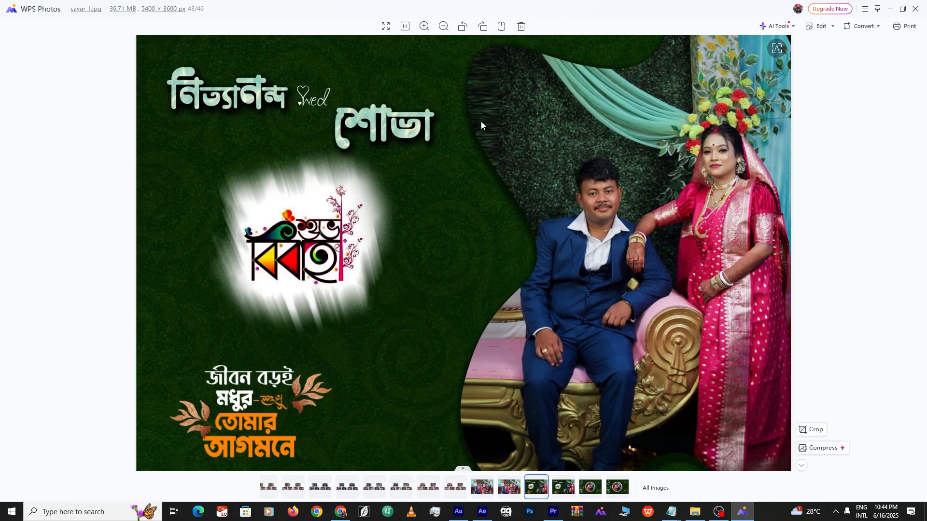
Step forward two images in WPS Photos to reach cavar 2.jpg
scroll(481, 125, down, 1)
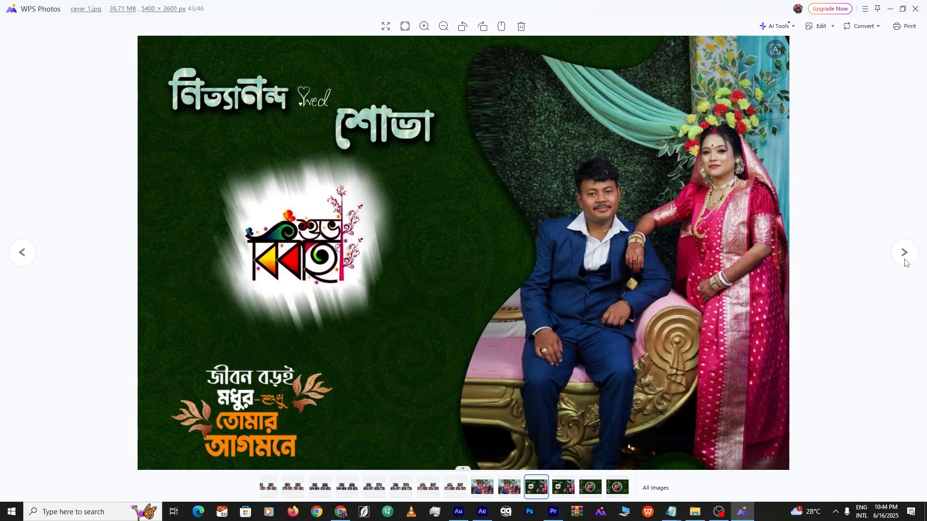
click(905, 263)
click(905, 263)
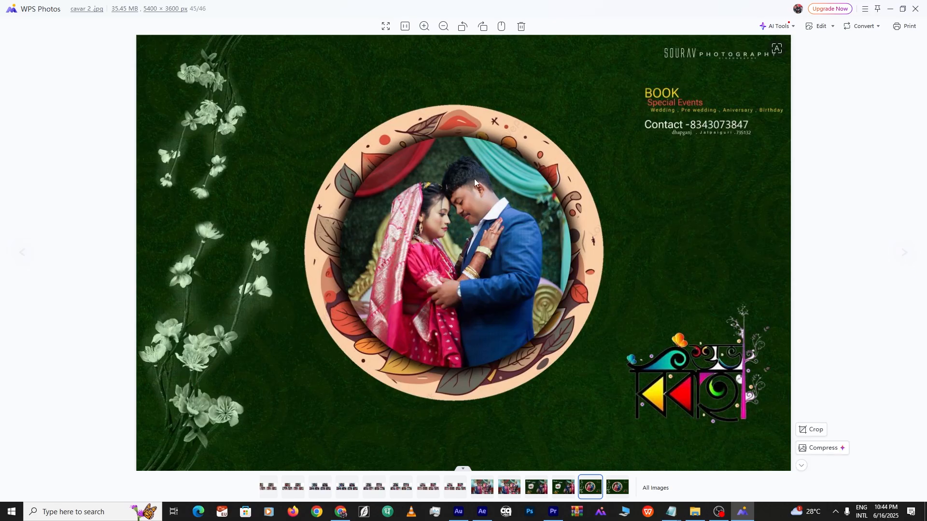
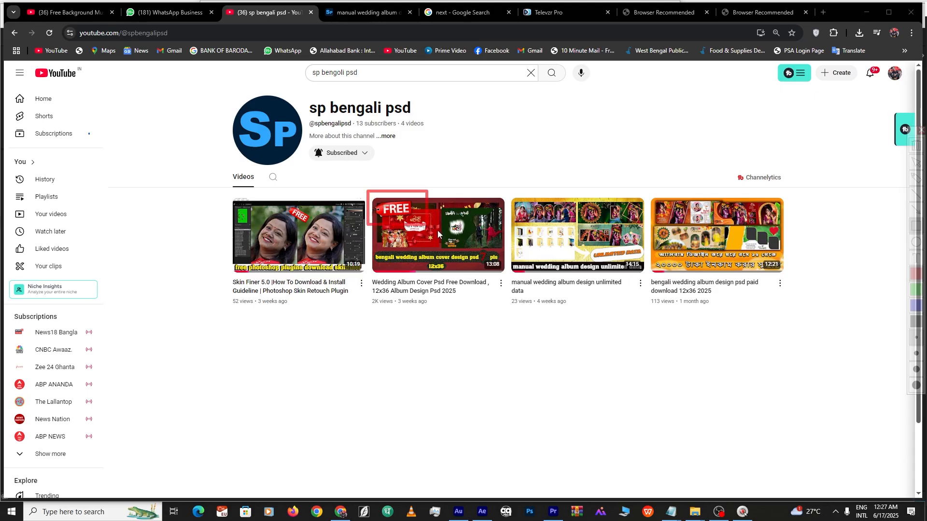
Box the free wedding album cover video card and scroll to the SP Bengali PSD featured products
drag(437, 231, 512, 319)
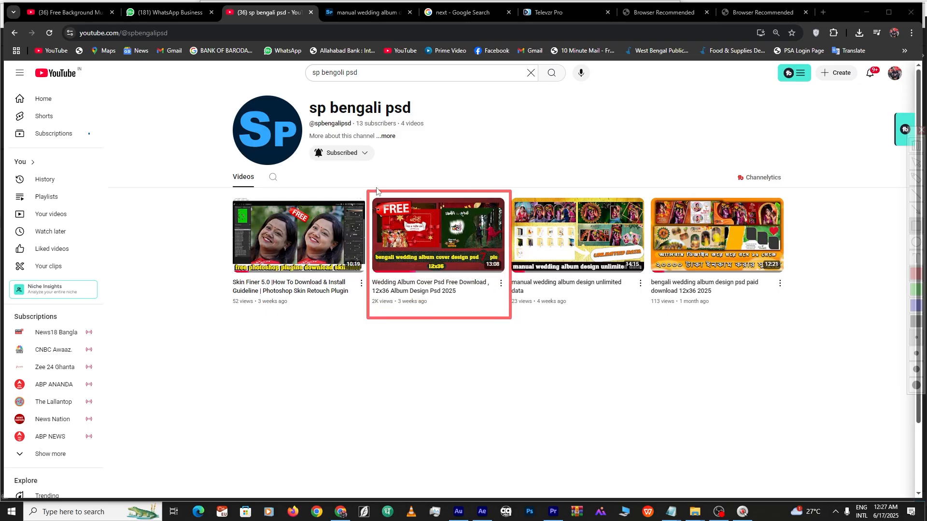
mouse_move(366, 183)
mouse_down()
mouse_move(400, 209)
mouse_move(497, 335)
mouse_move(515, 362)
mouse_move(507, 373)
mouse_up()
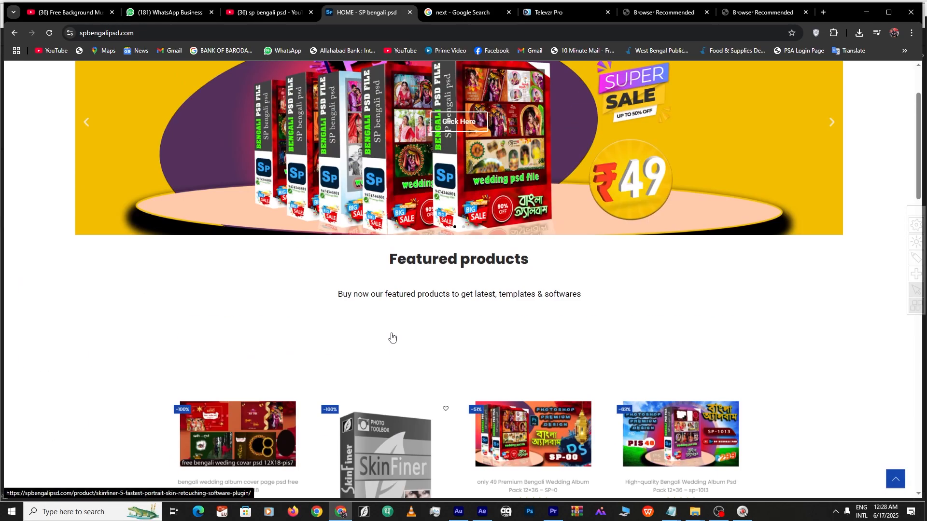
scroll(392, 338, down, 4)
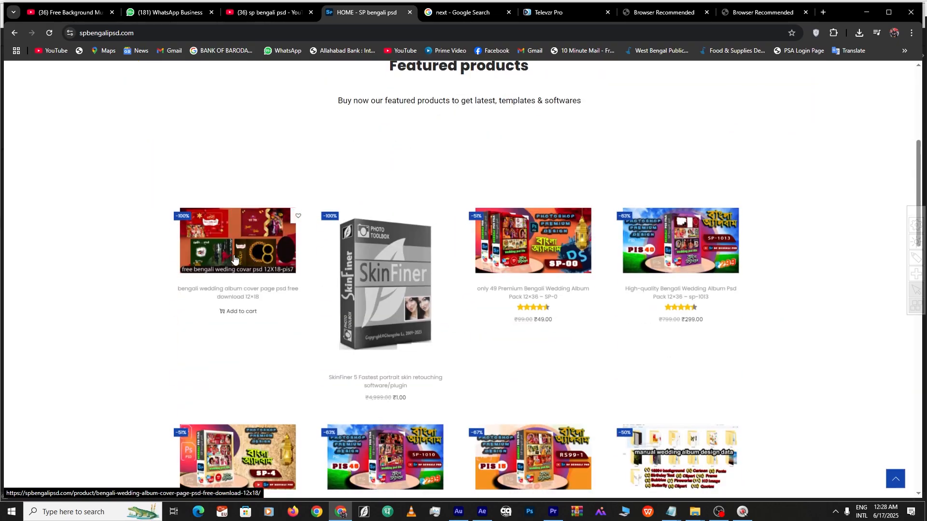
Open the free wedding album cover page PSD product and preview its sample cover images full-size
click(235, 258)
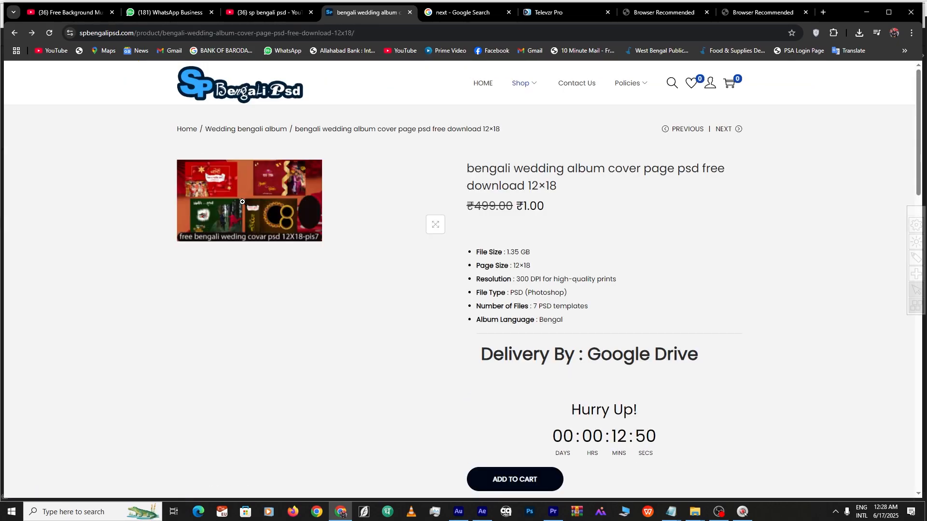
click(242, 202)
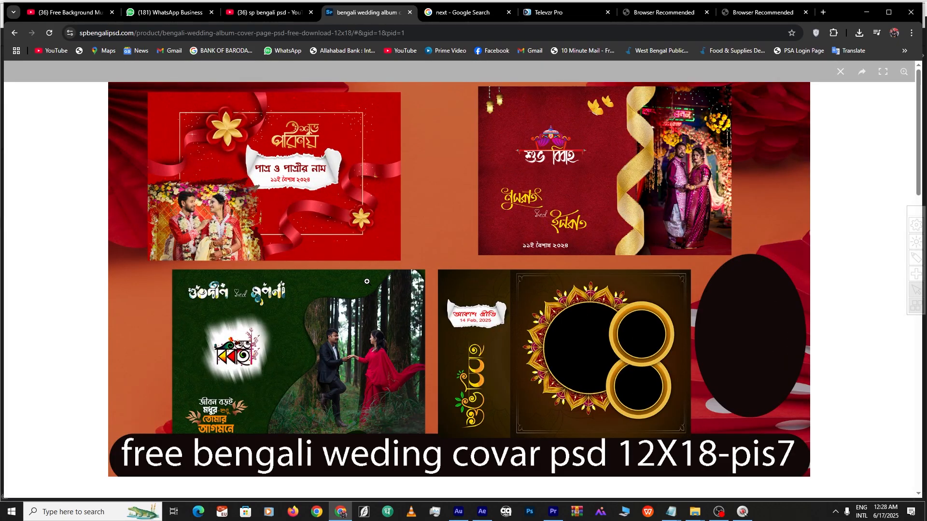
click(317, 284)
scroll(317, 285, down, 14)
scroll(610, 368, up, 2)
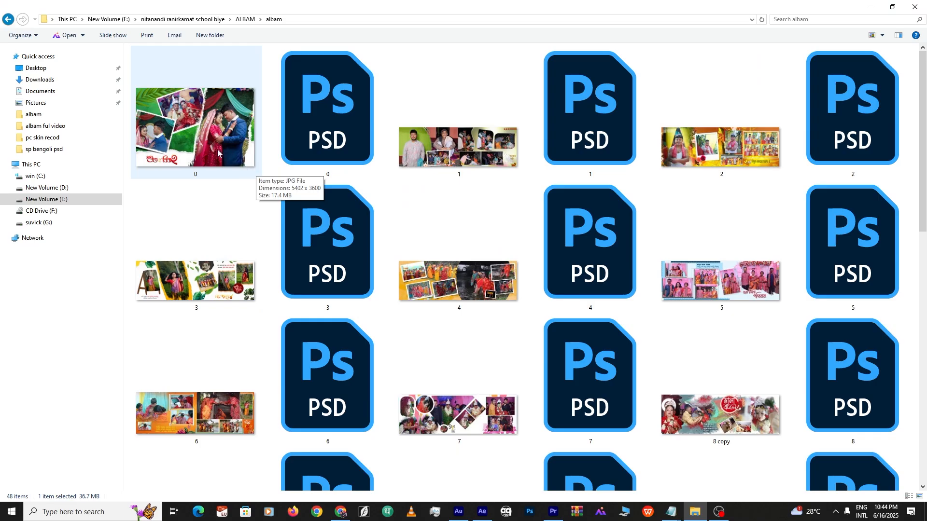
scroll(550, 375, down, 3)
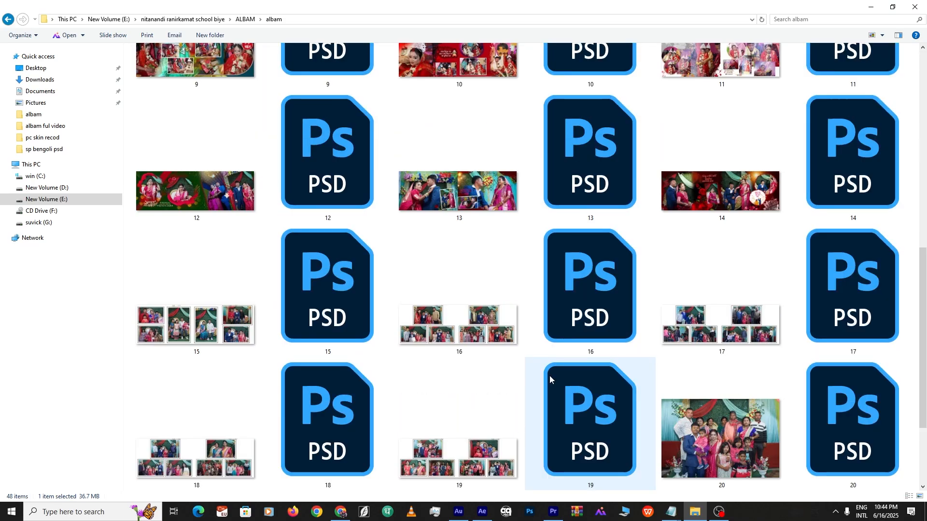
scroll(549, 375, up, 3)
key(Return)
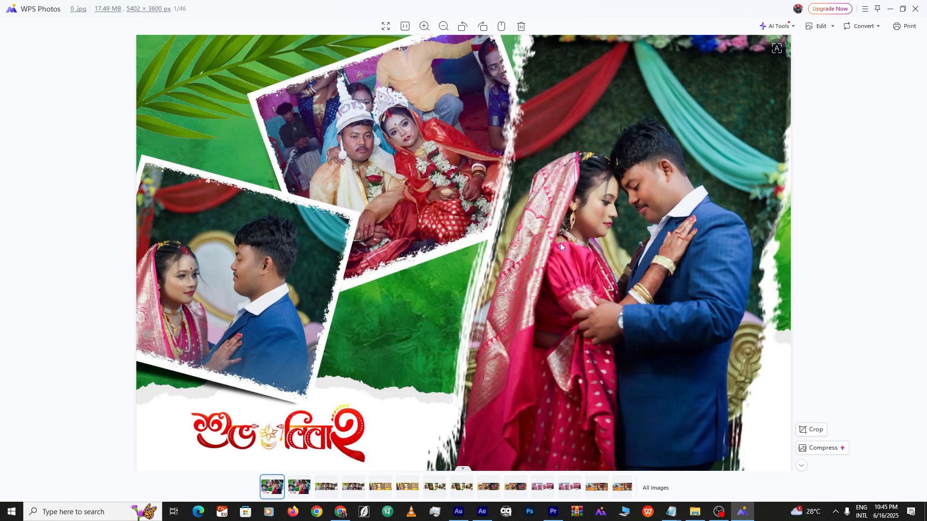
scroll(627, 307, down, 3)
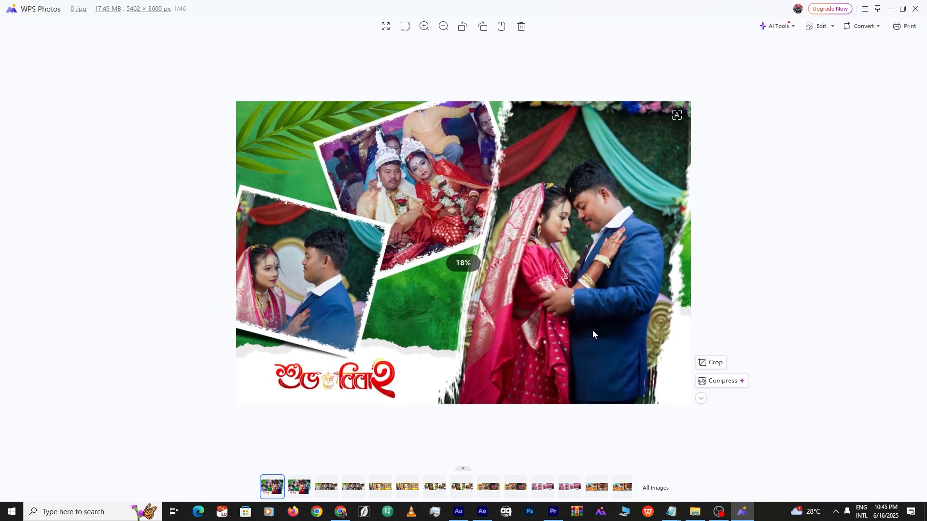
scroll(579, 326, down, 2)
scroll(506, 302, up, 7)
scroll(627, 232, down, 5)
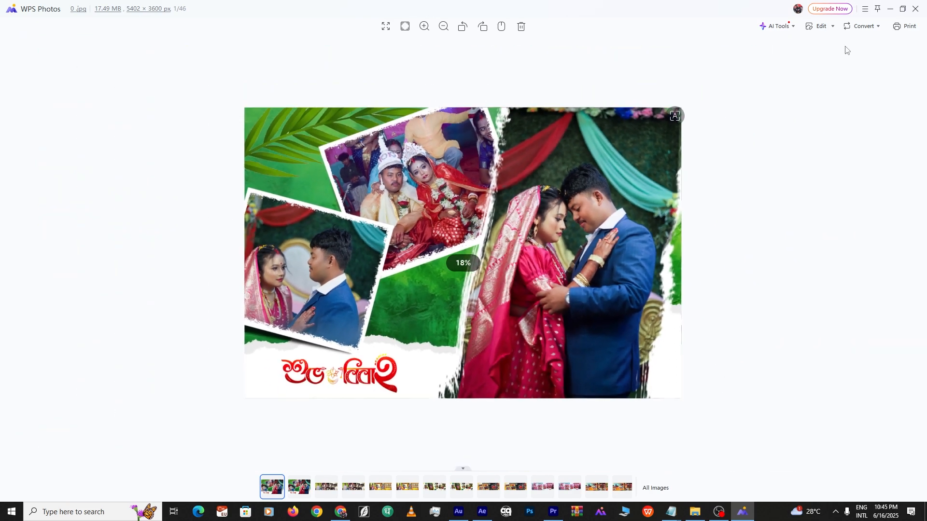
scroll(419, 223, down, 1)
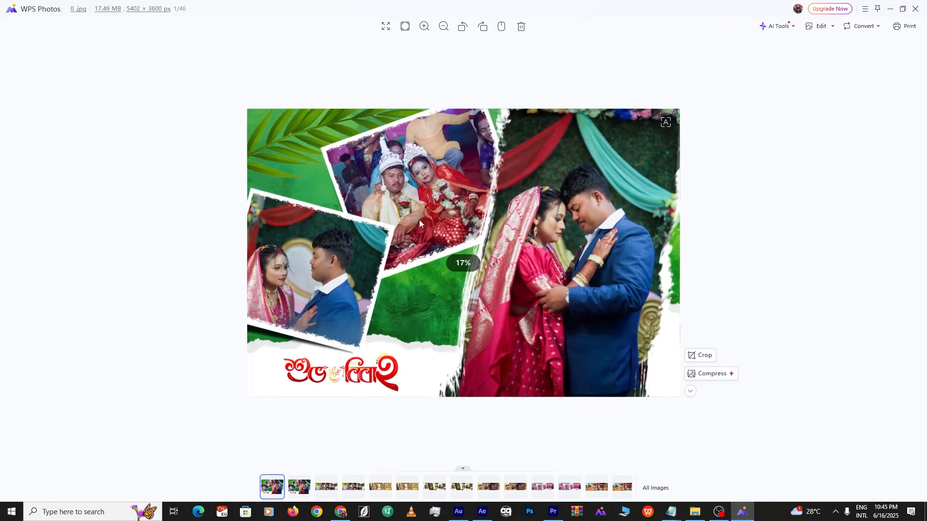
scroll(419, 224, up, 1)
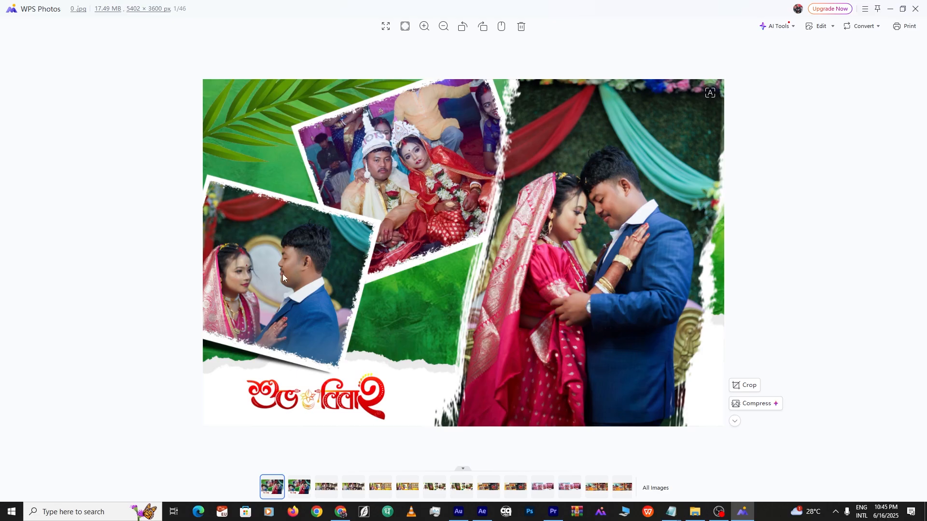
click(914, 9)
click(467, 163)
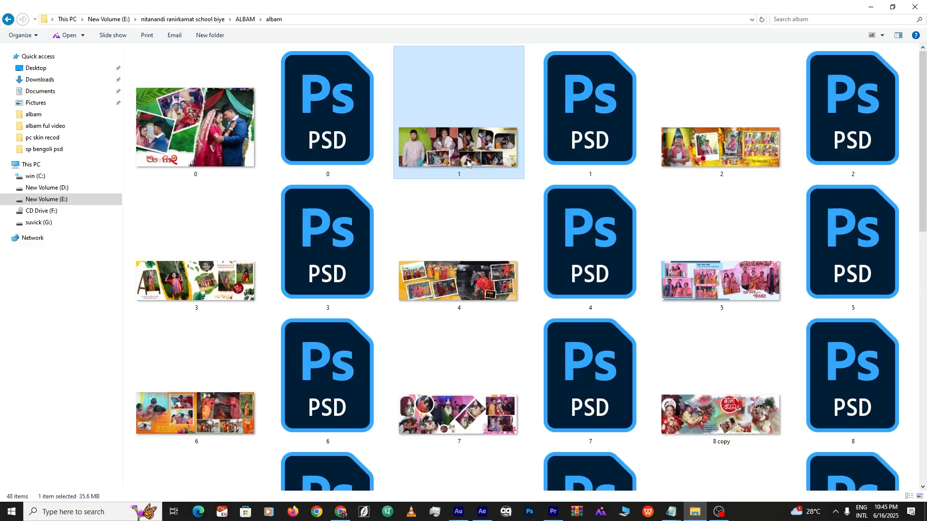
double_click(467, 163)
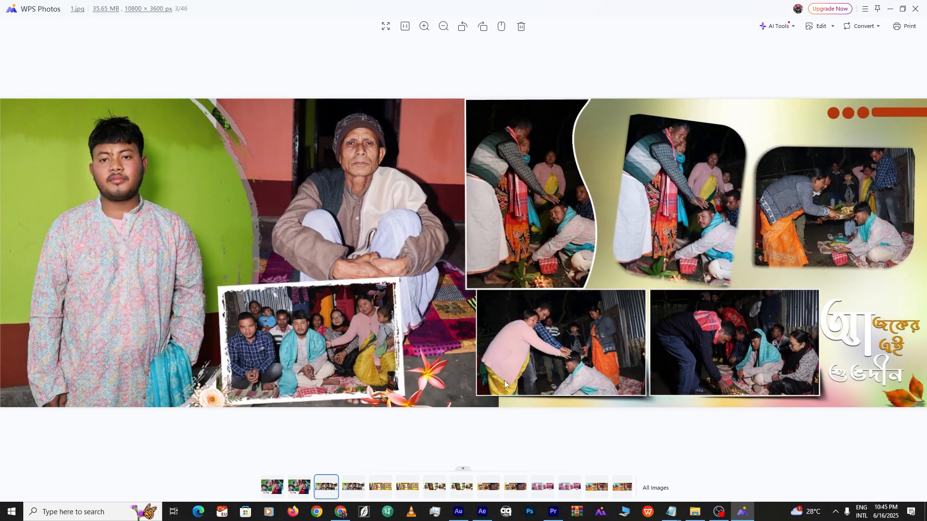
click(915, 9)
double_click(713, 170)
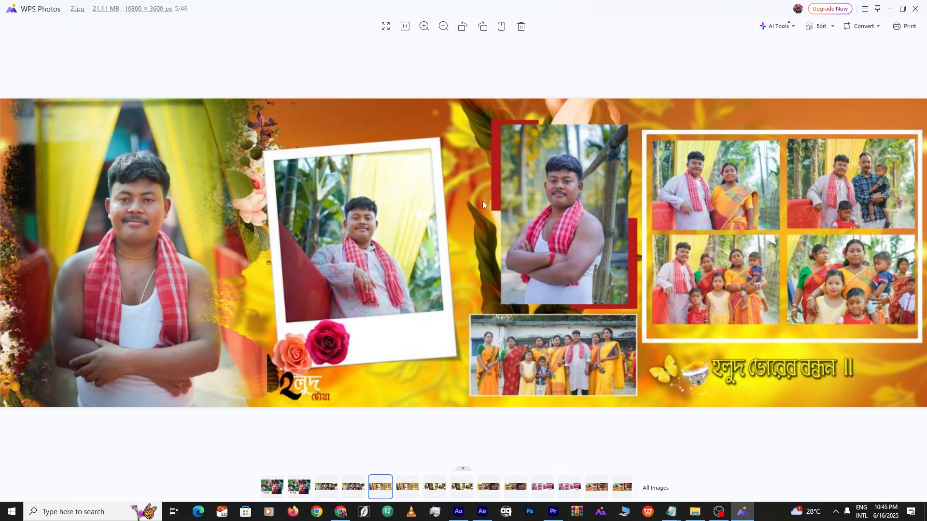
click(915, 8)
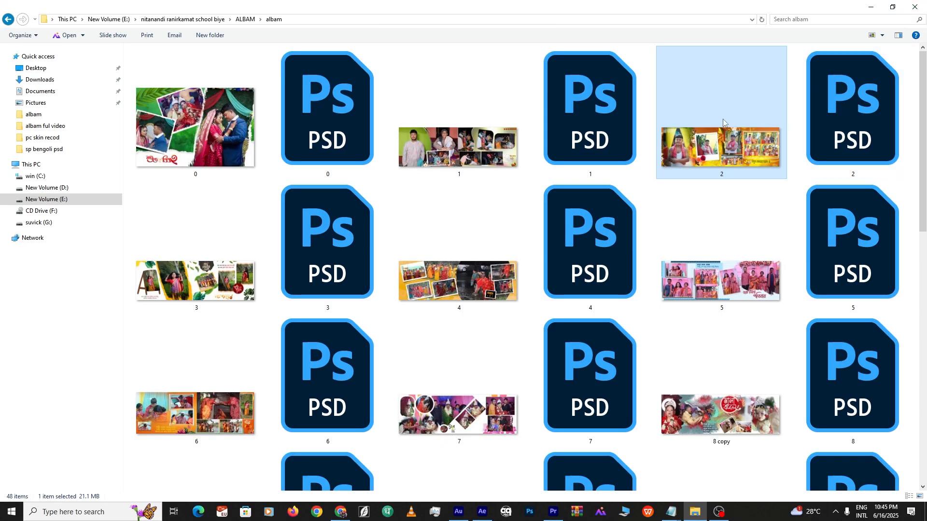
double_click(238, 297)
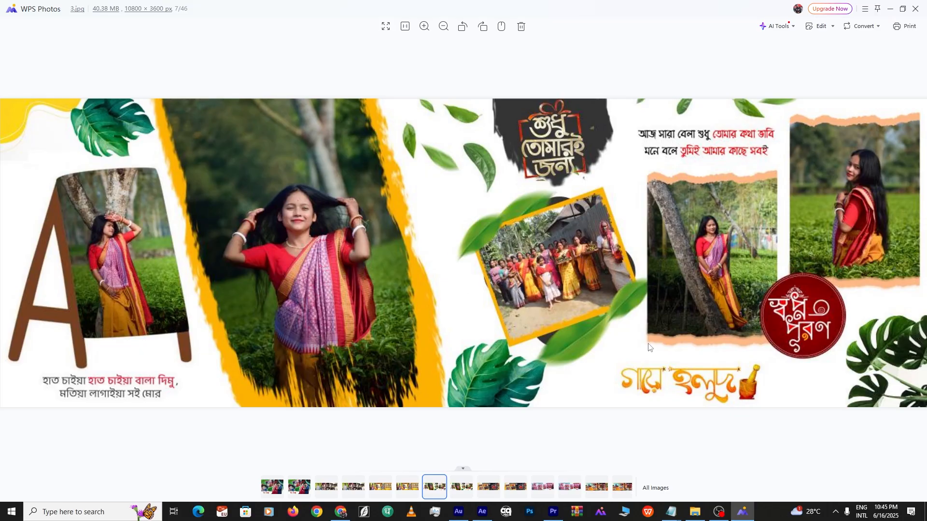
click(915, 8)
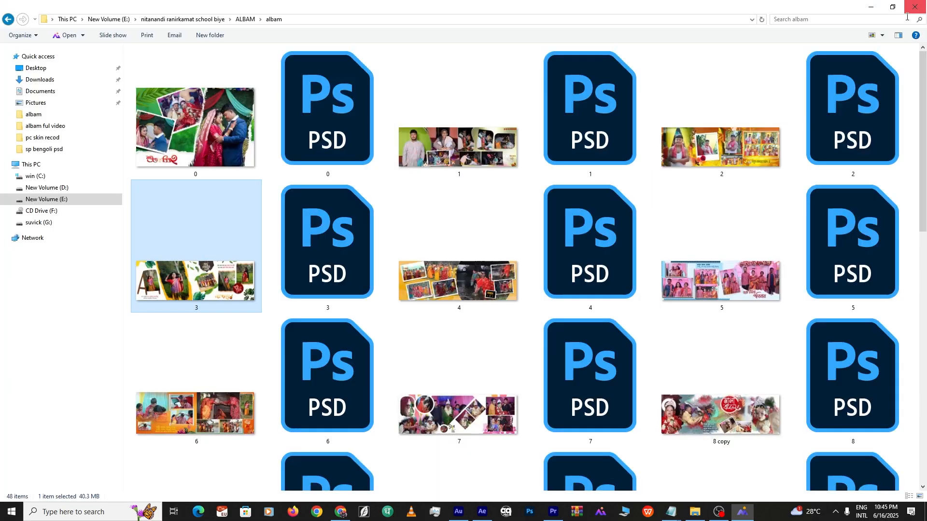
click(473, 274)
double_click(473, 275)
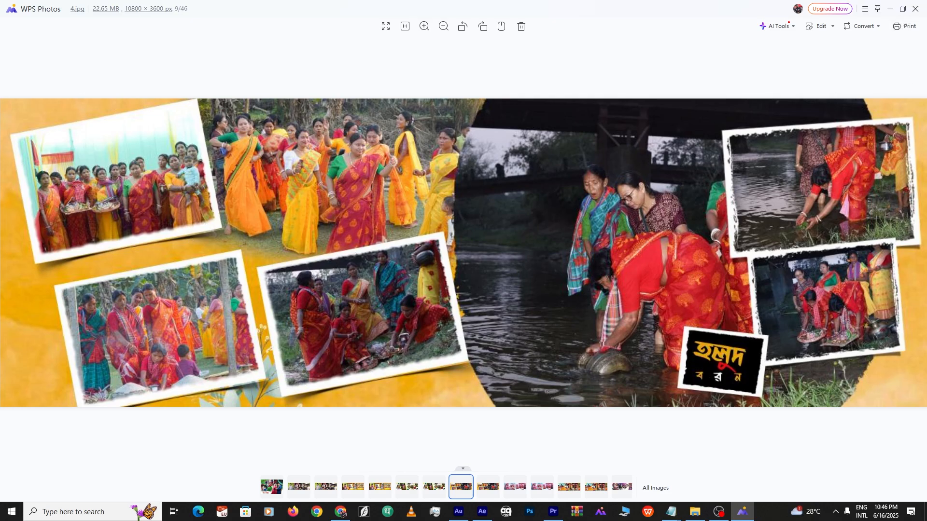
click(915, 9)
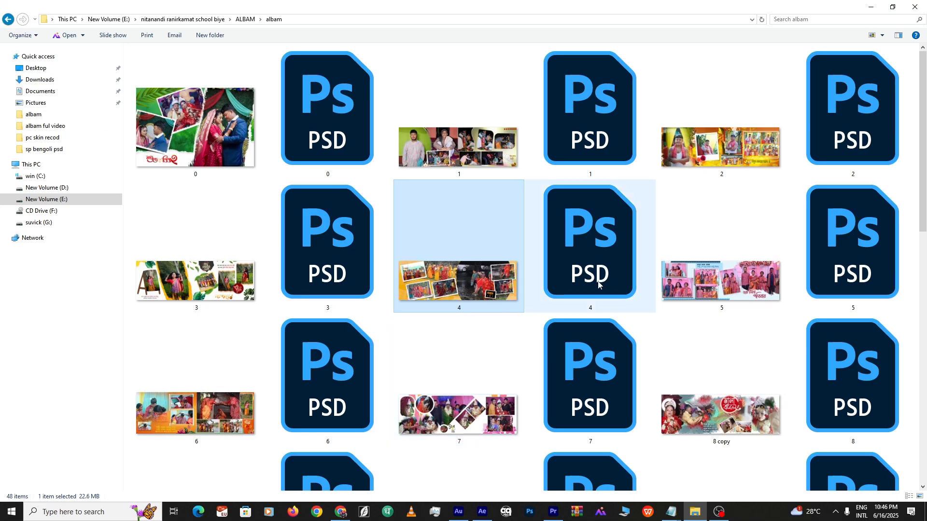
double_click(714, 279)
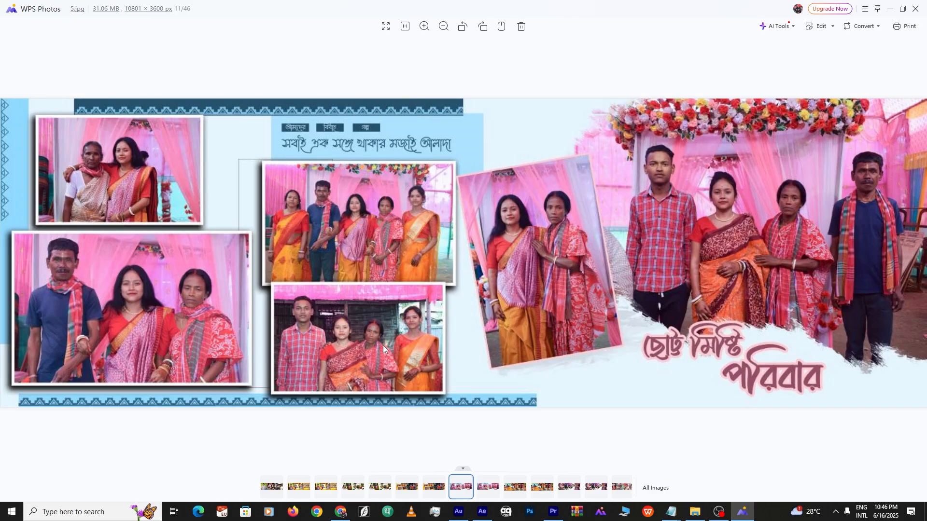
click(916, 11)
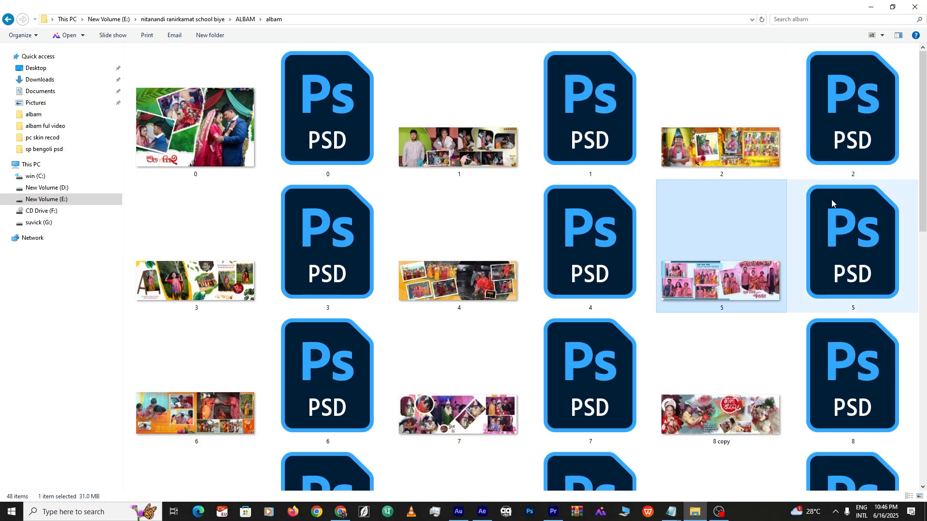
double_click(721, 279)
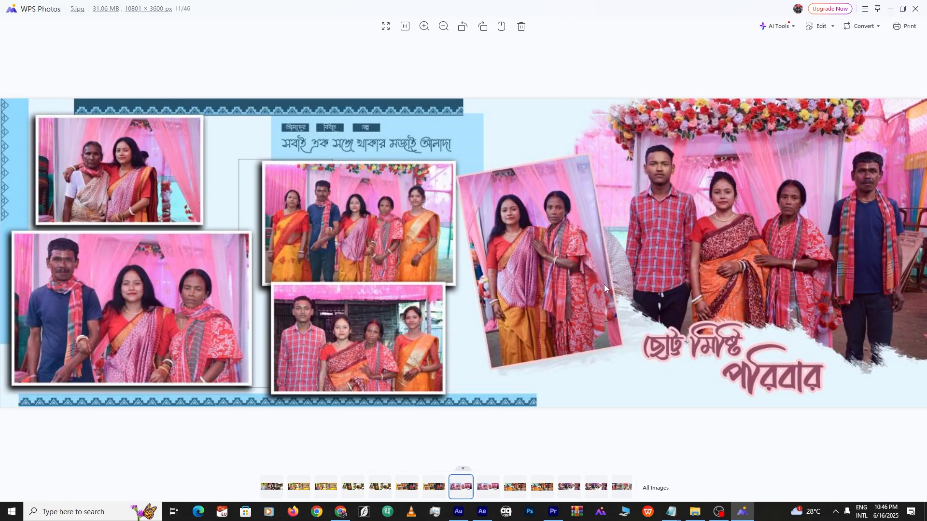
click(915, 9)
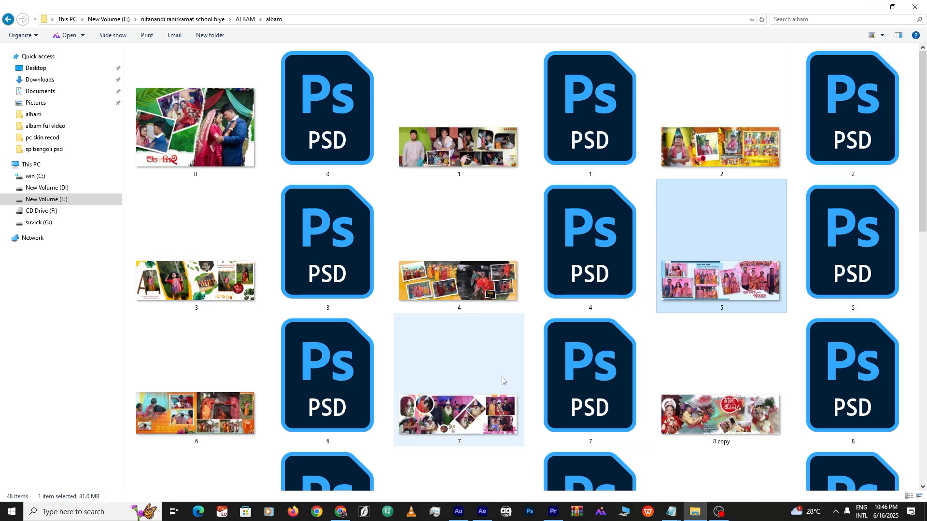
double_click(193, 423)
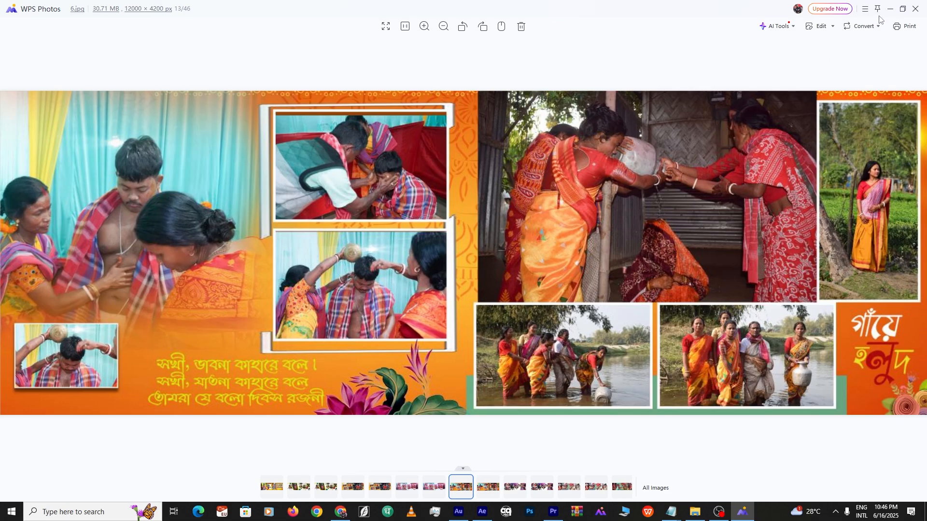
click(915, 9)
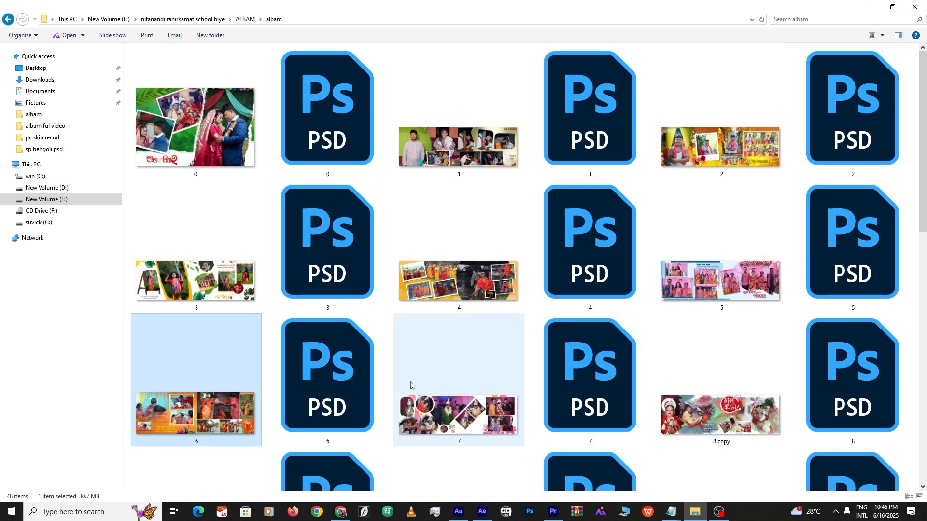
Open album page 7.jpg, zoom to inspect it, then step forward to the next spread
double_click(437, 408)
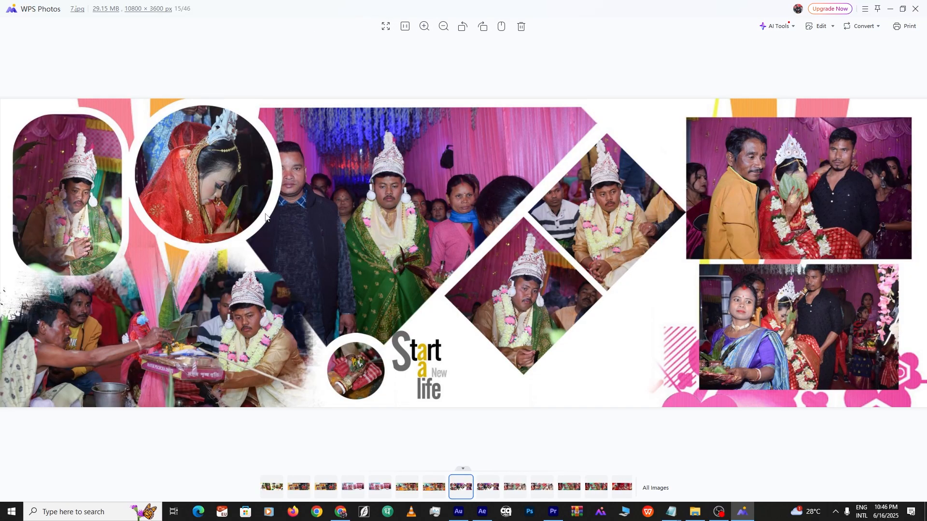
scroll(419, 326, up, 5)
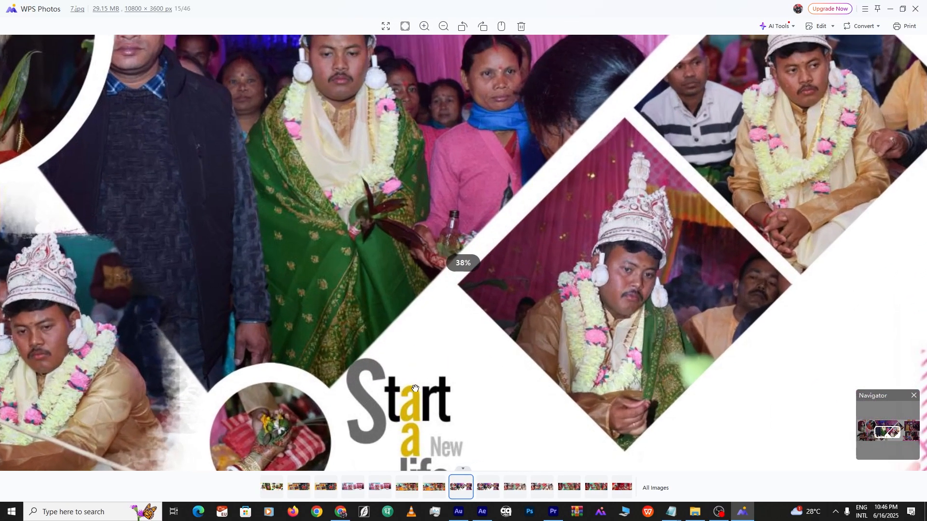
scroll(430, 399, down, 5)
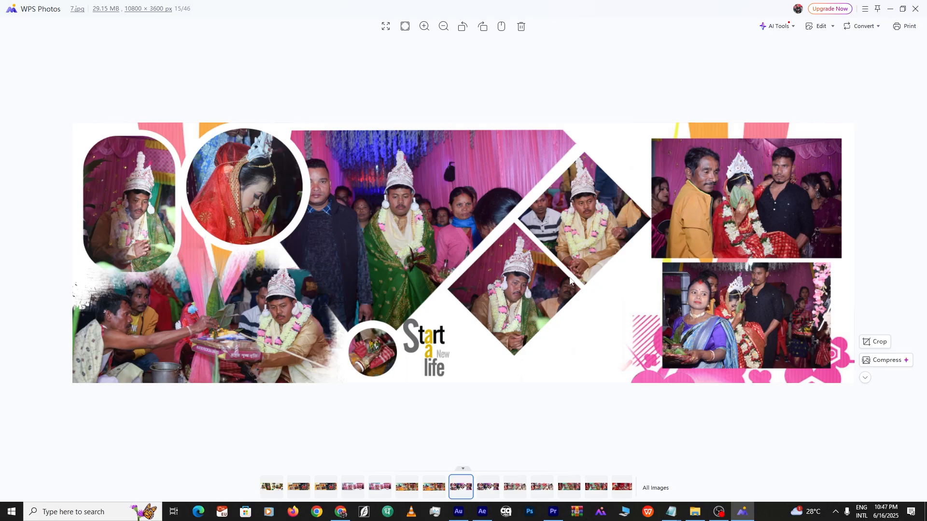
scroll(423, 261, up, 4)
scroll(411, 265, down, 4)
scroll(398, 267, up, 4)
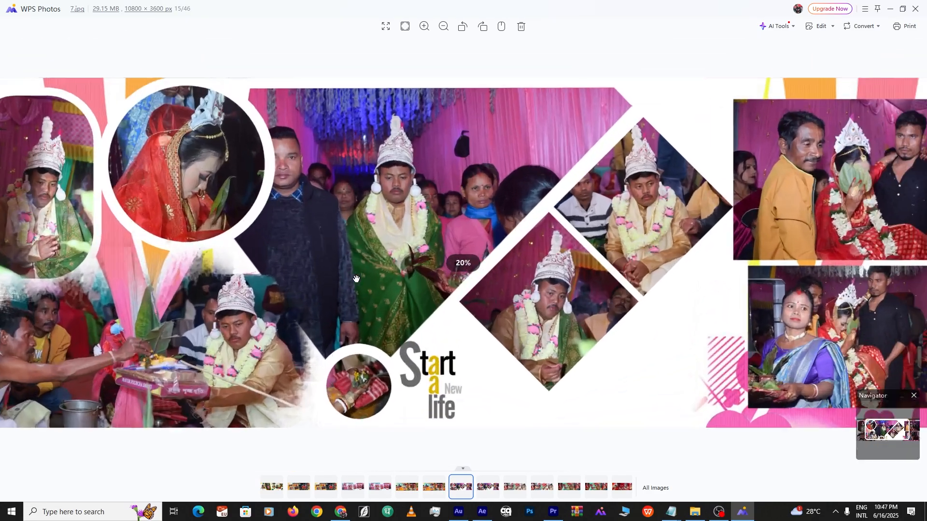
scroll(365, 263, down, 2)
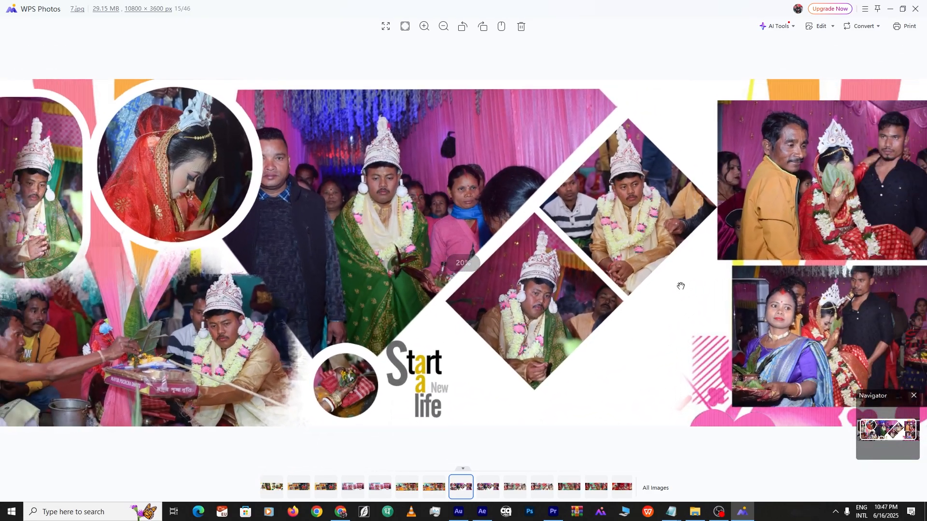
scroll(627, 272, down, 2)
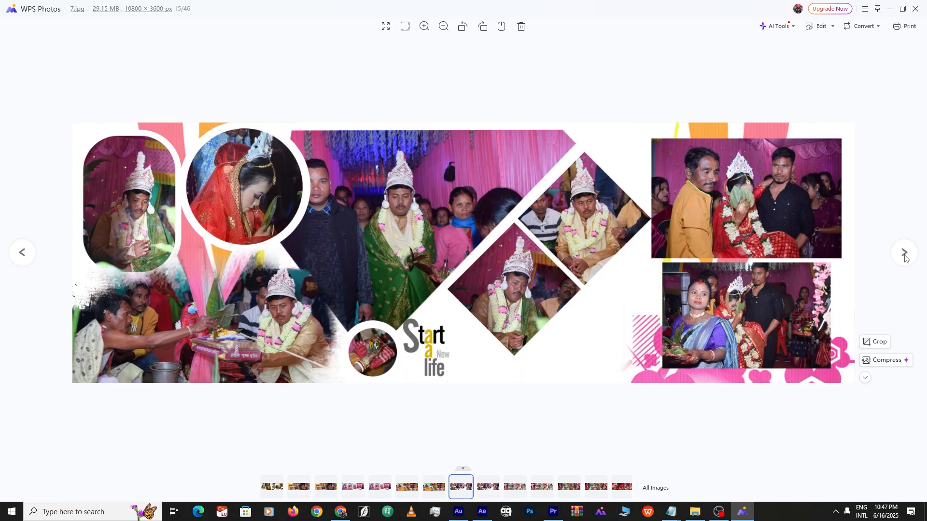
click(901, 252)
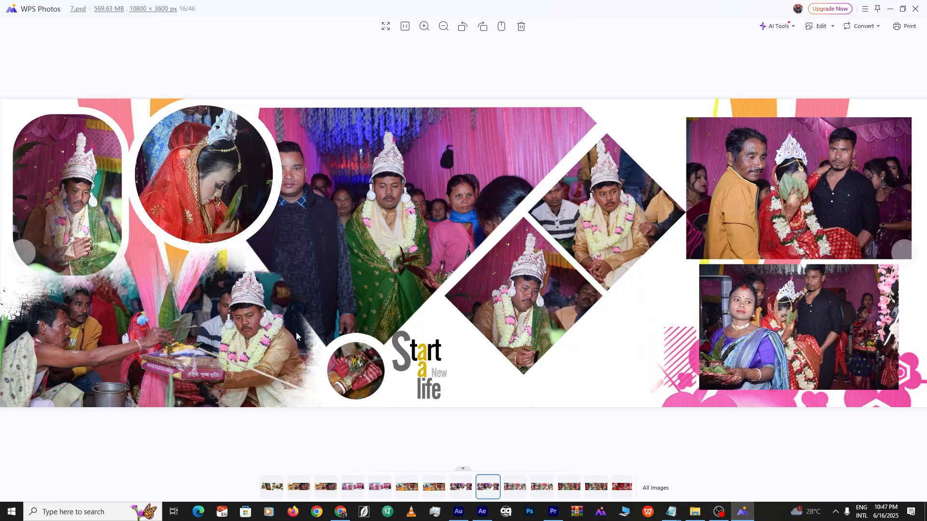
click(908, 255)
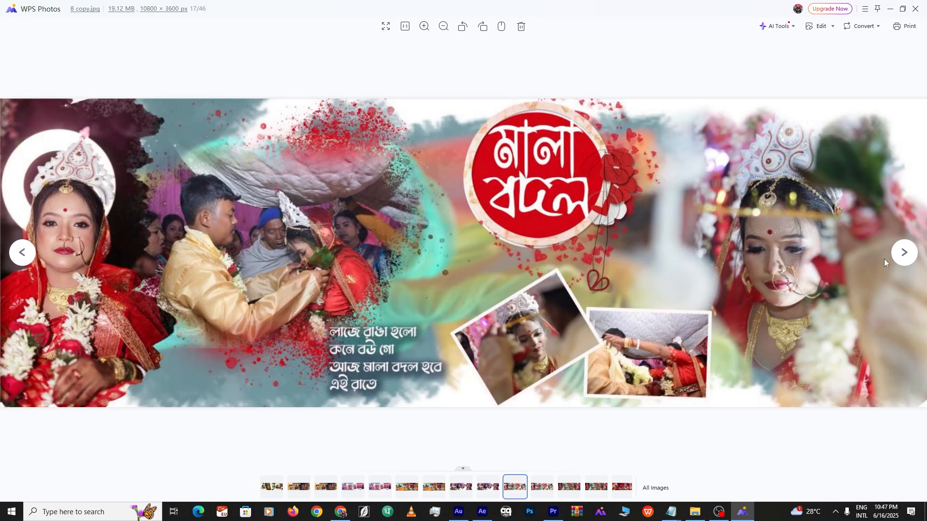
Page through album spreads 8 and 9 to spread 10, zooming to inspect them
click(910, 255)
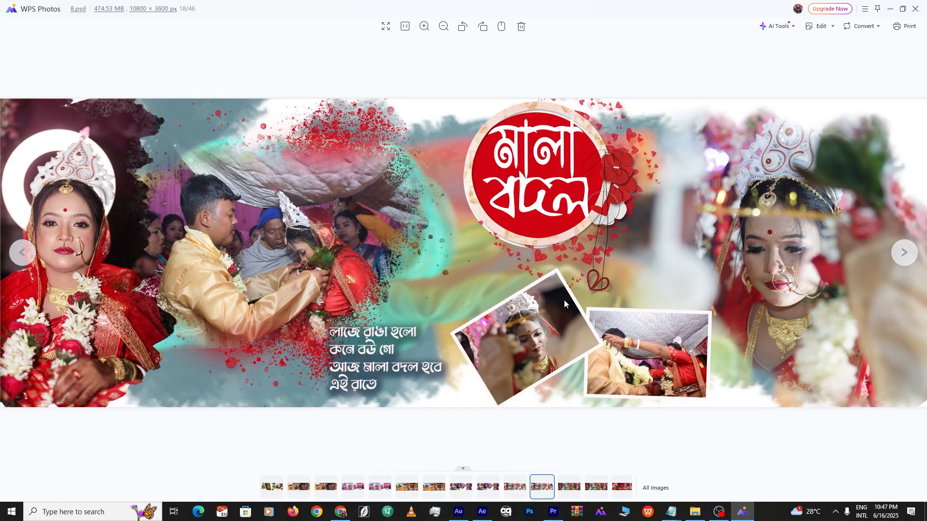
click(898, 253)
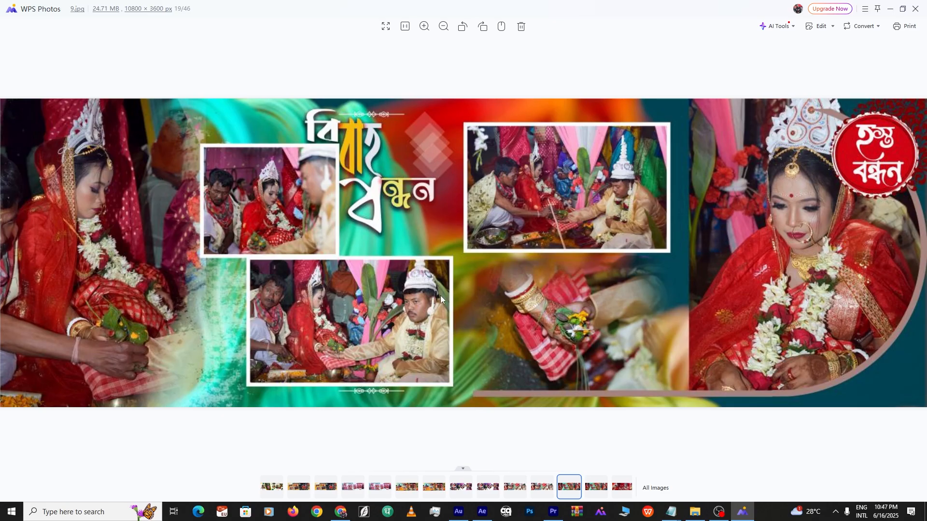
scroll(415, 222, up, 2)
scroll(594, 312, down, 3)
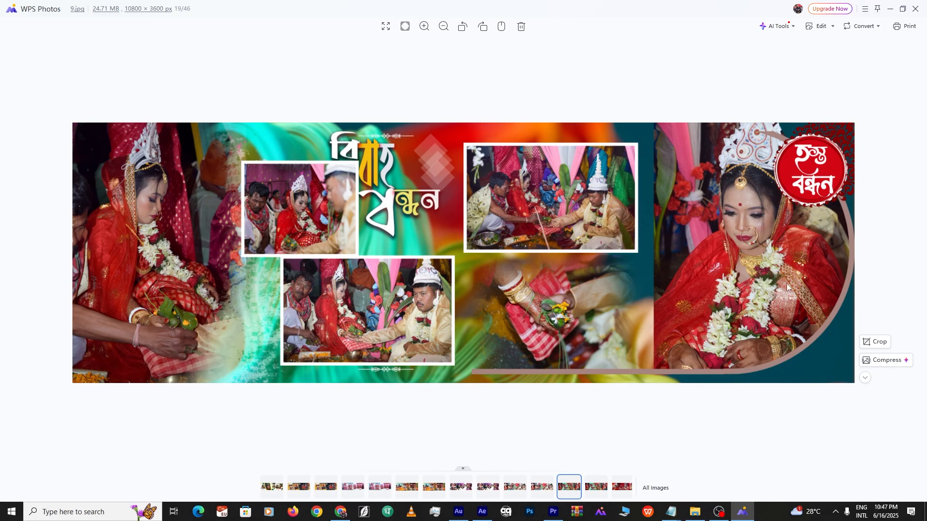
click(904, 256)
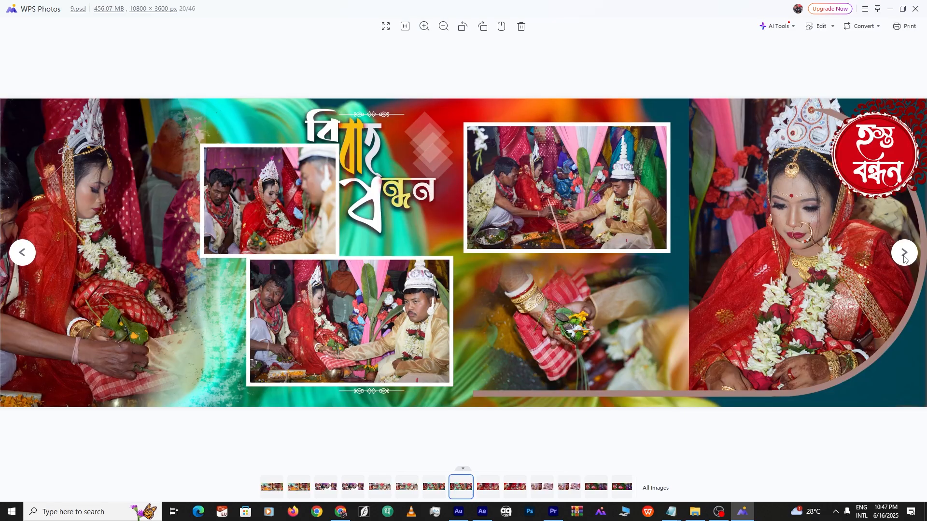
click(903, 256)
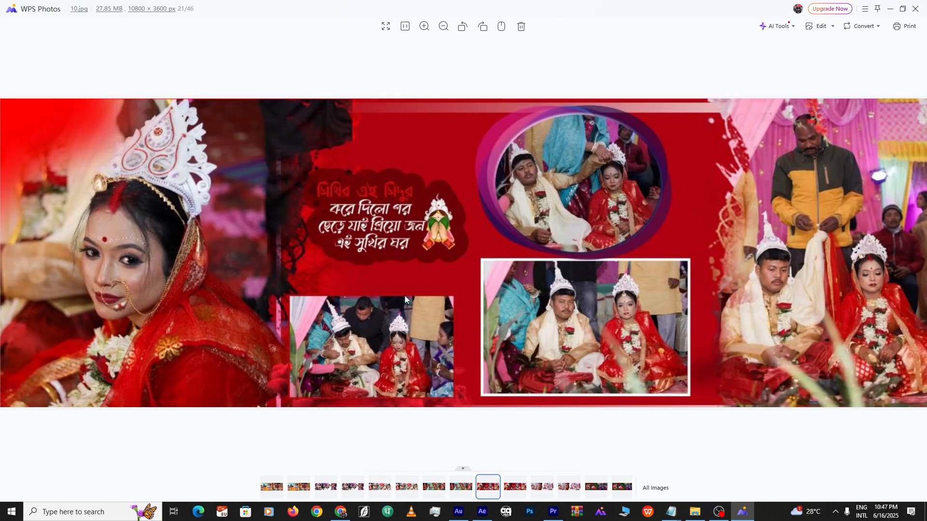
scroll(351, 326, down, 1)
scroll(421, 338, up, 5)
scroll(429, 305, down, 5)
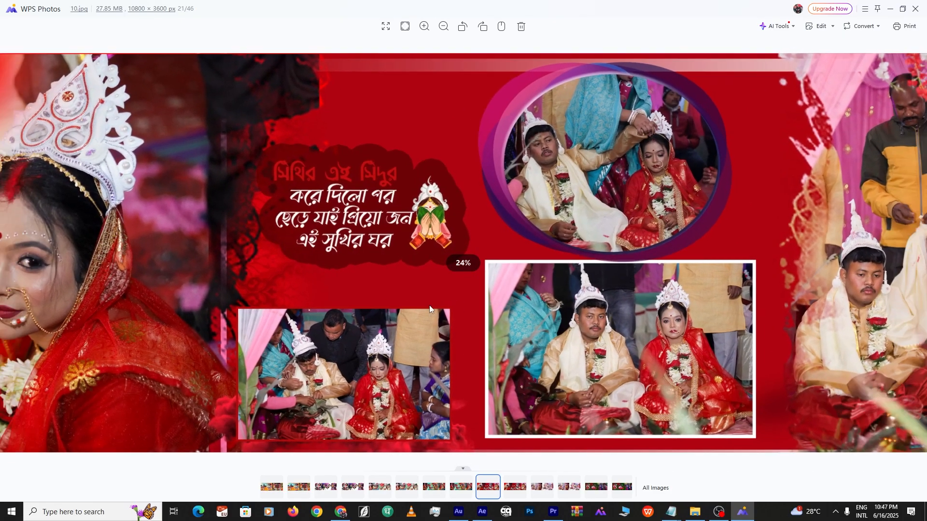
scroll(320, 290, up, 3)
scroll(318, 290, down, 3)
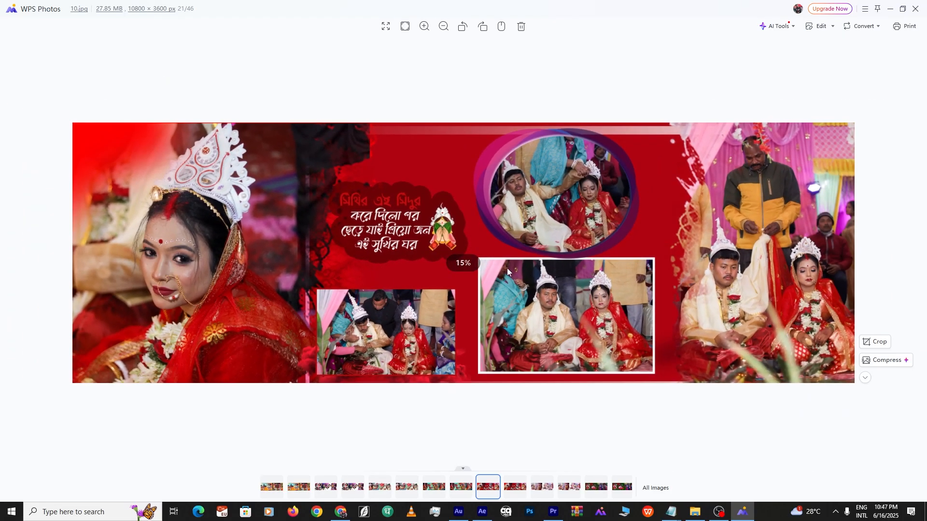
Advance through spreads 11, 12 and 13 to reach spread 14
click(904, 254)
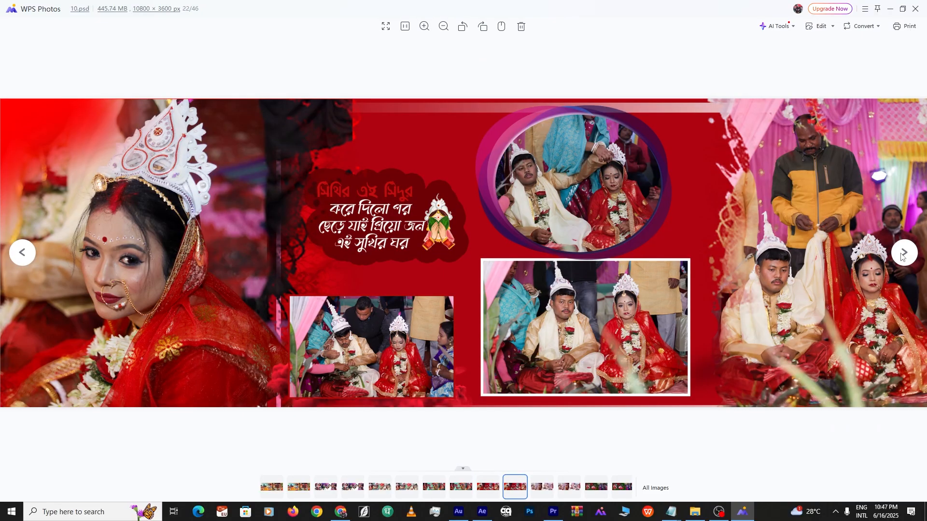
click(904, 254)
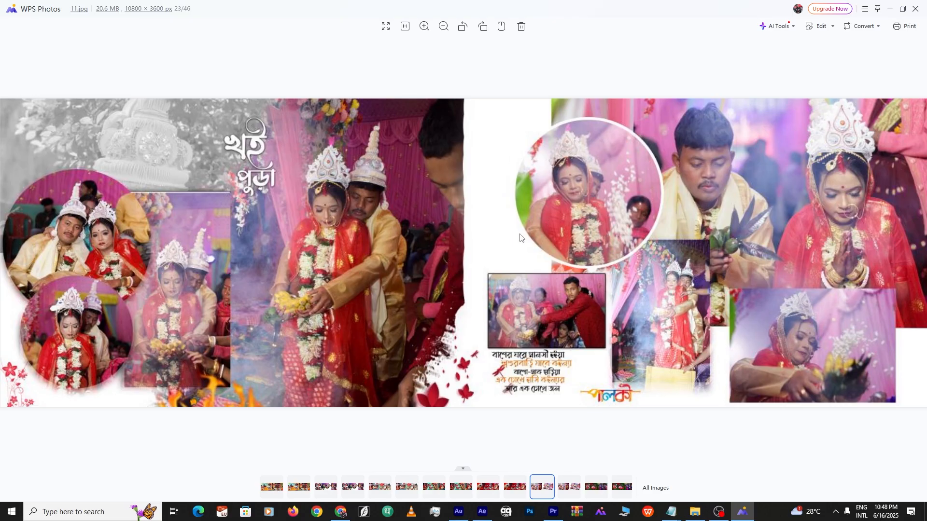
click(904, 253)
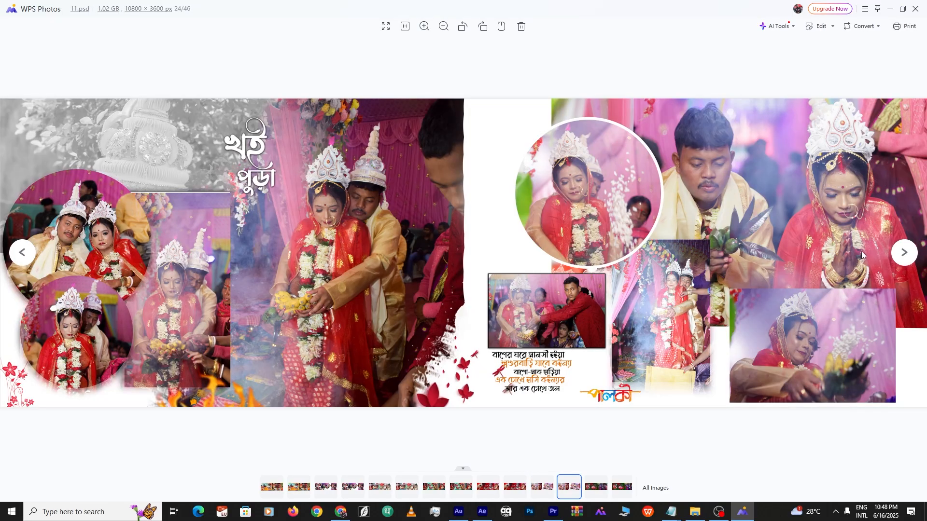
click(902, 253)
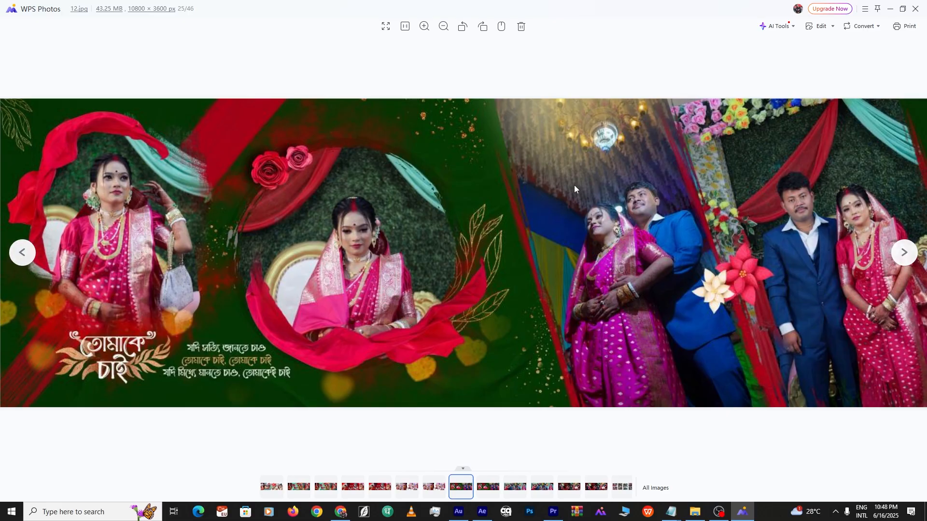
click(899, 258)
click(903, 255)
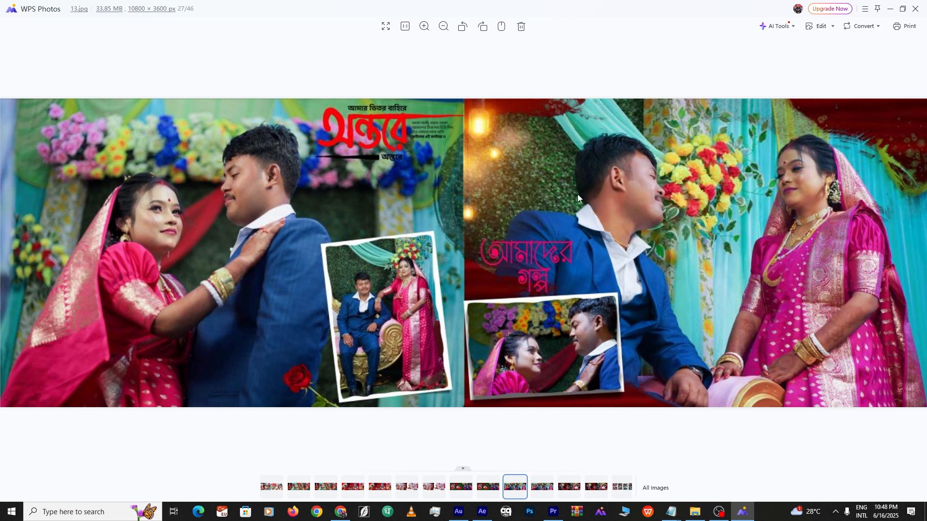
click(904, 253)
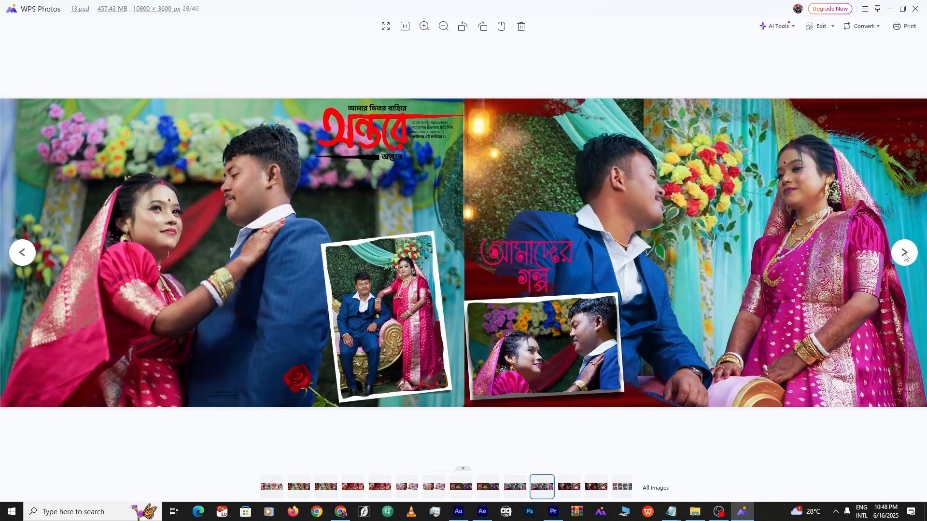
click(904, 252)
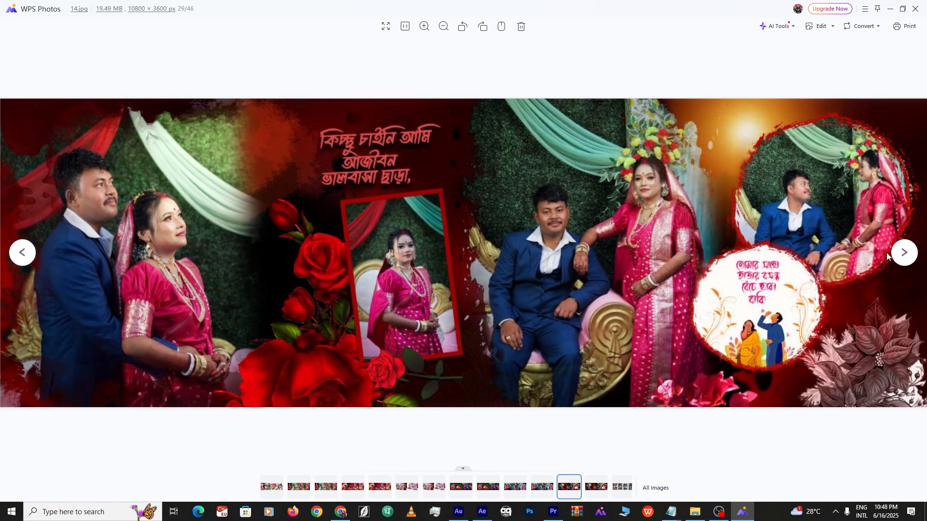
View spreads 15 and 16, then close the photo viewer
click(904, 253)
click(904, 253)
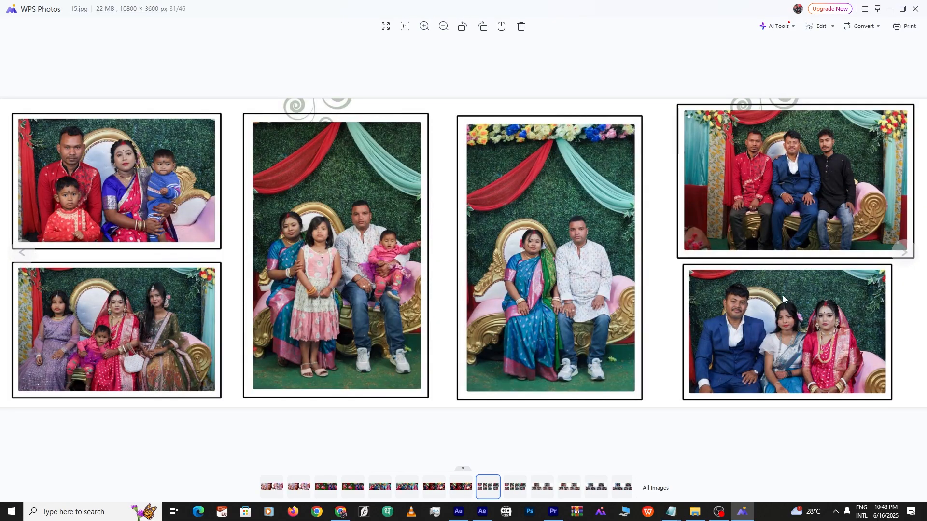
click(895, 258)
click(896, 258)
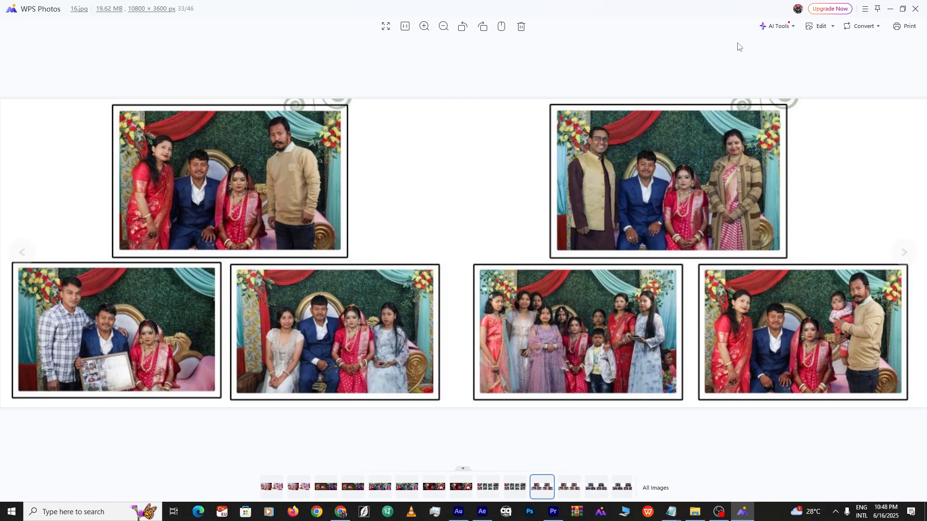
click(915, 8)
scroll(649, 294, down, 10)
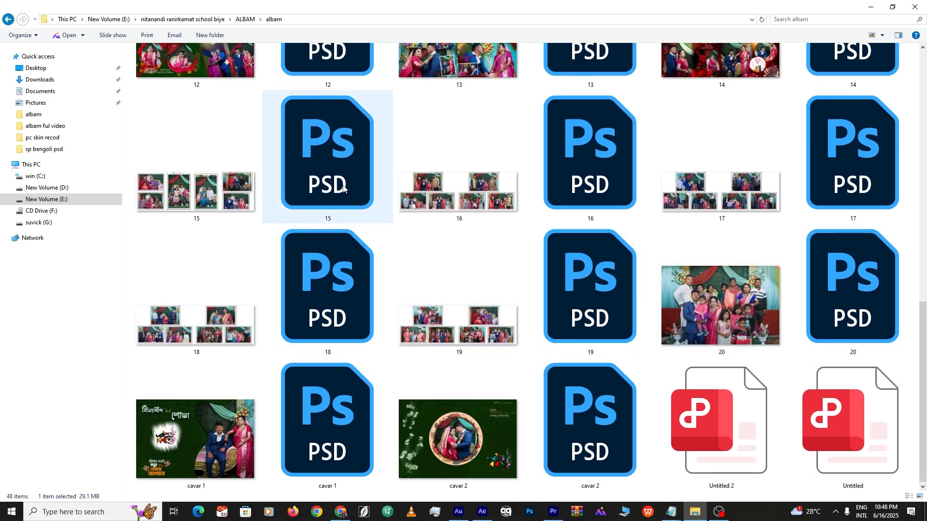
Select the layered 15 file and images 15 and 16 in the albam folder
click(339, 188)
click(456, 199)
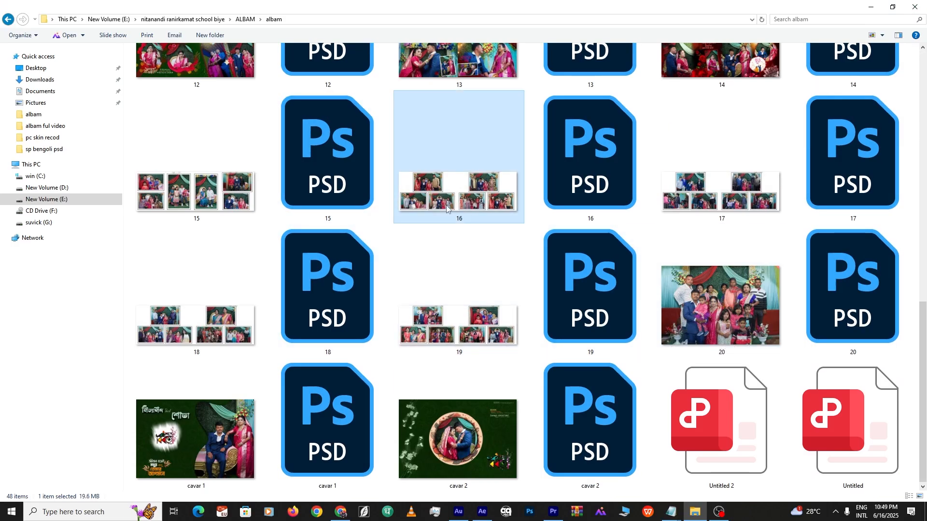
click(336, 188)
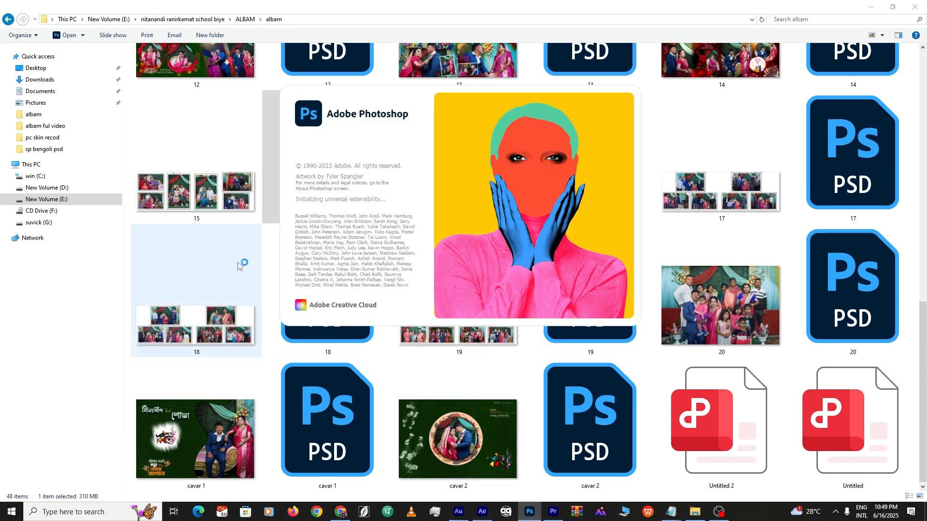
click(231, 207)
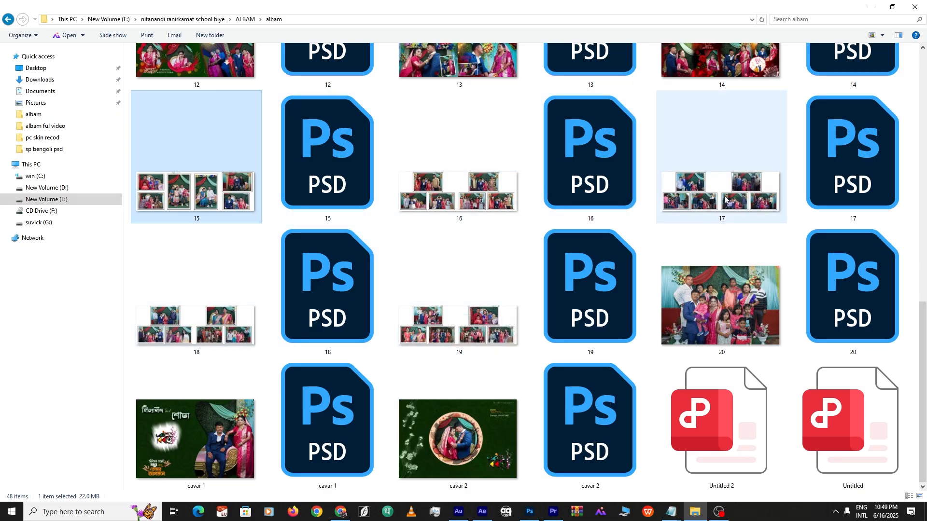
Preview image 20 in the photo viewer, close it, and scroll up the folder
mouse_move(478, 328)
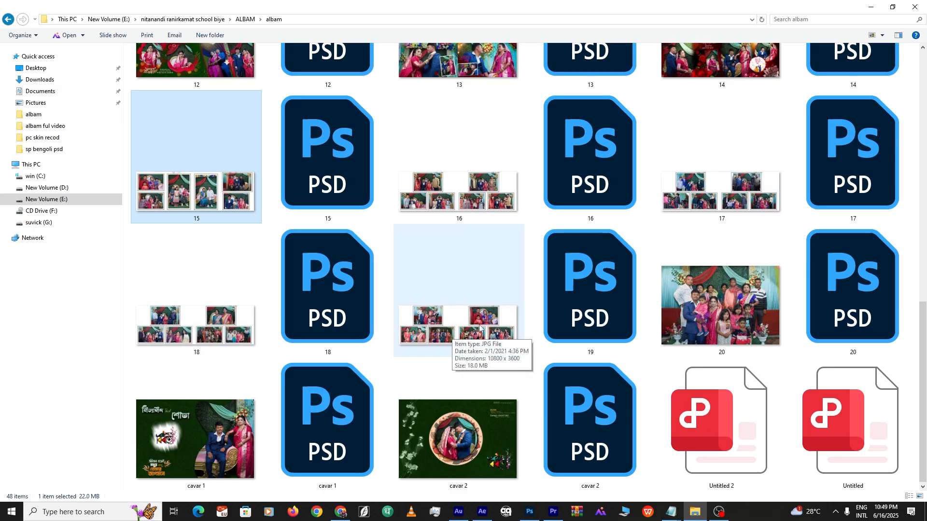
click(728, 317)
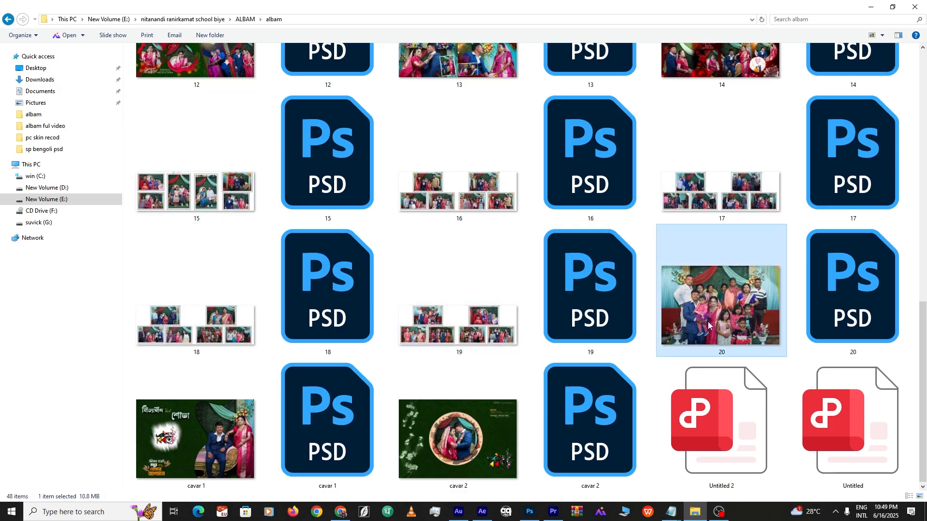
double_click(708, 324)
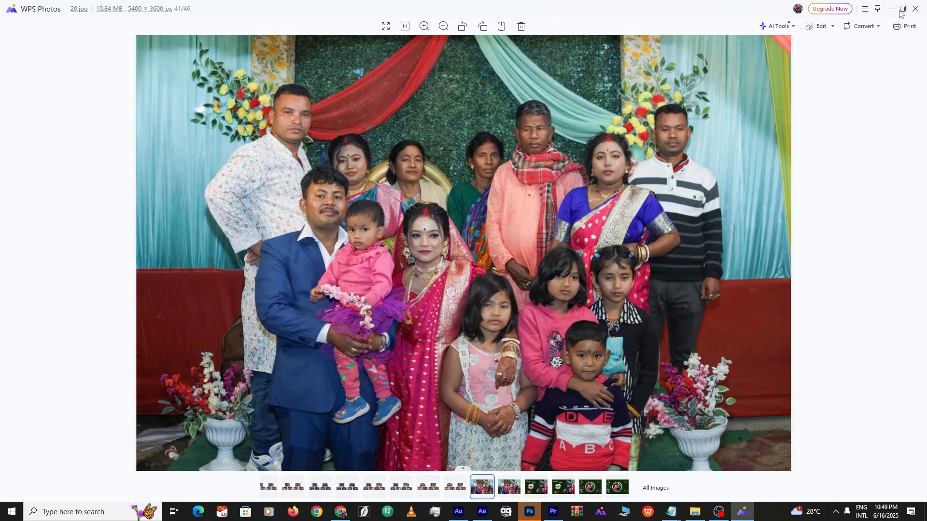
click(916, 8)
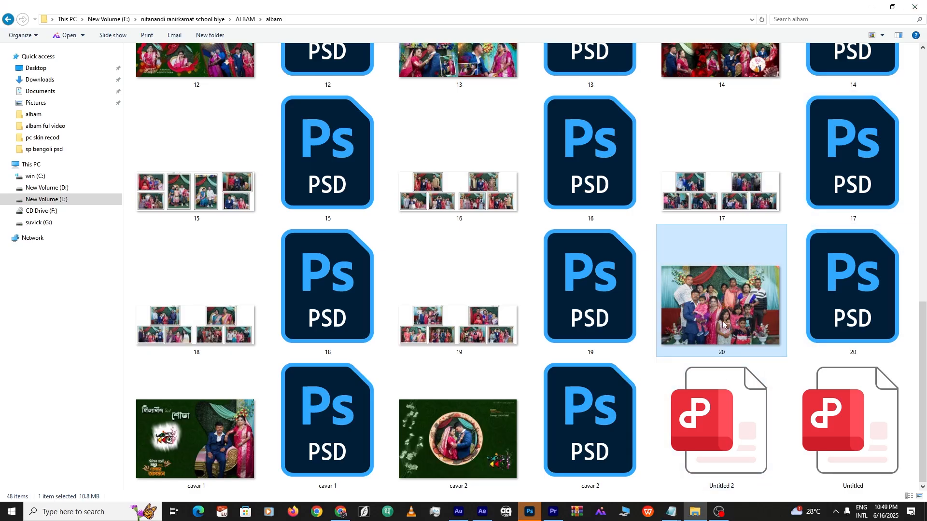
scroll(627, 352, up, 10)
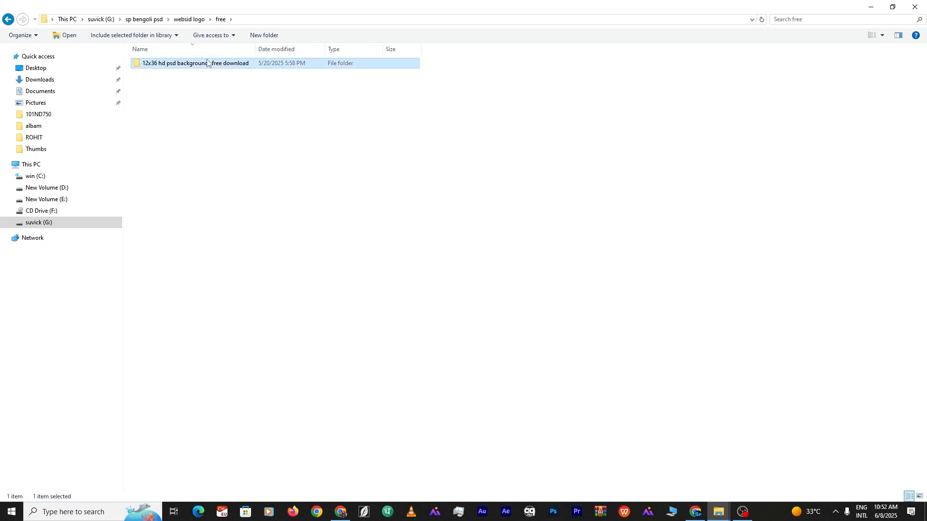
Open the 12x36 hd psd backgrounds free download folder as extra-large thumbnails and open design 3
double_click(174, 62)
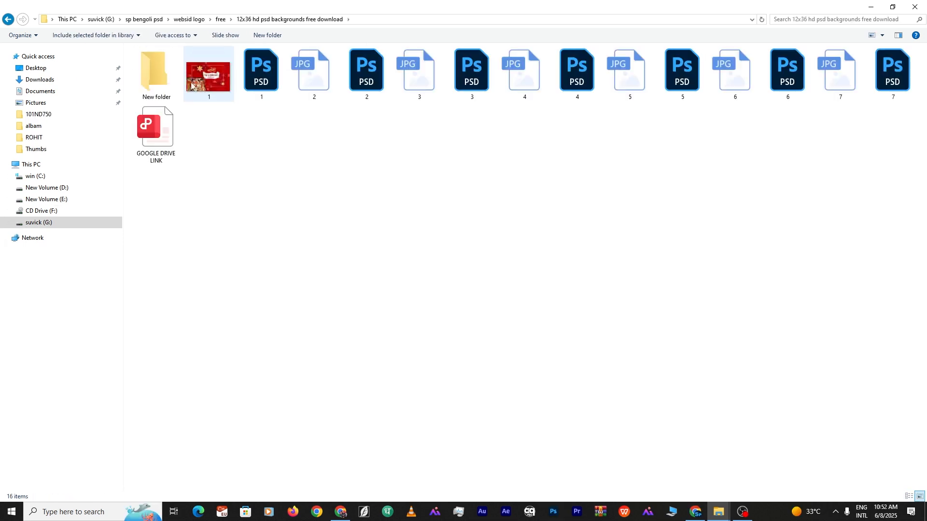
click(882, 36)
drag(853, 42, 853, 20)
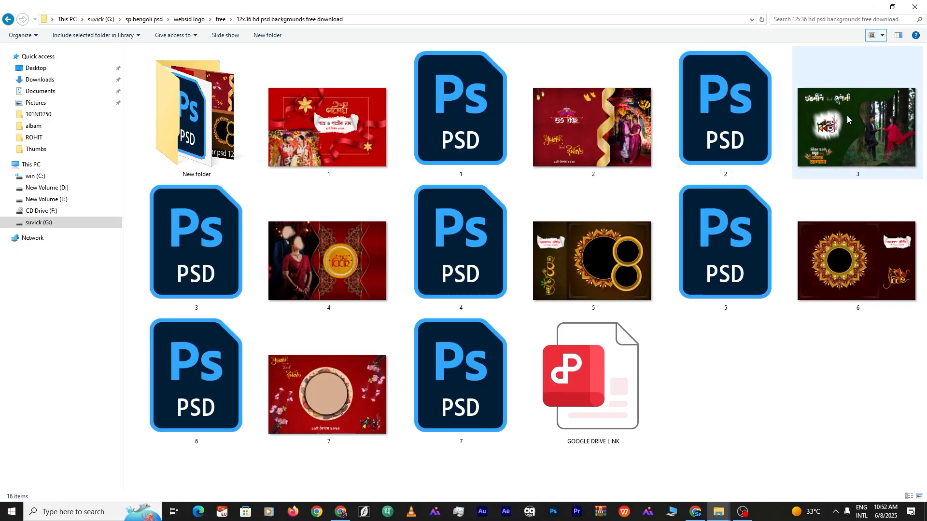
double_click(857, 128)
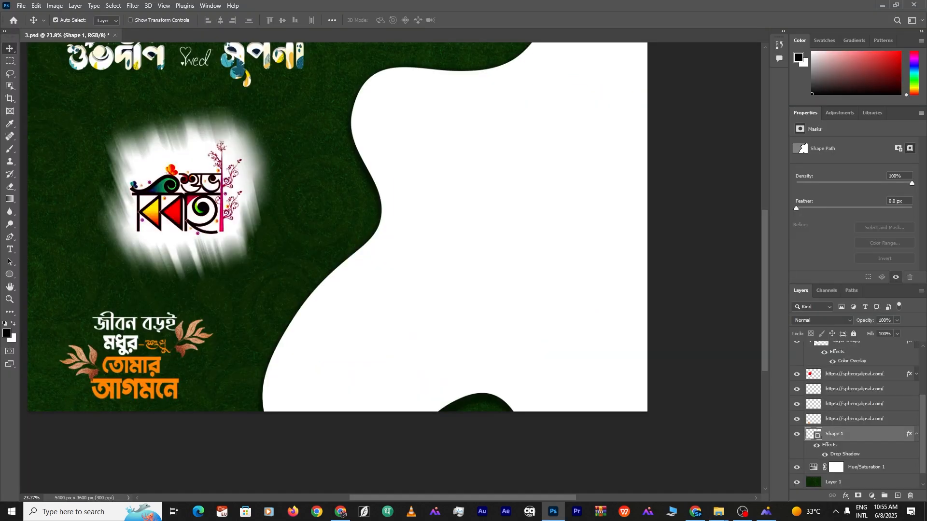
Place the couple photo, clip it inside Shape 1, and resize it to the curved frame
key(alt+Tab)
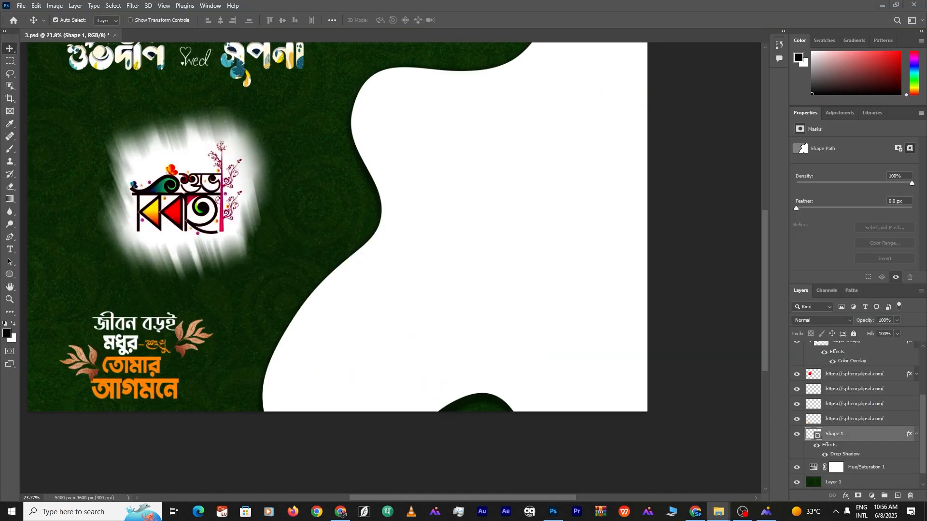
drag(428, 212, 499, 230)
key(Return)
key(ctrl+alt+g)
drag(418, 246, 512, 254)
key(ctrl+t)
drag(371, 233, 257, 245)
drag(492, 244, 531, 244)
scroll(531, 243, down, 3)
drag(600, 246, 574, 244)
drag(510, 242, 519, 238)
scroll(518, 239, up, 2)
key(Return)
Widen the curved Shape 1 frame toward the left with Free Transform
click(533, 383)
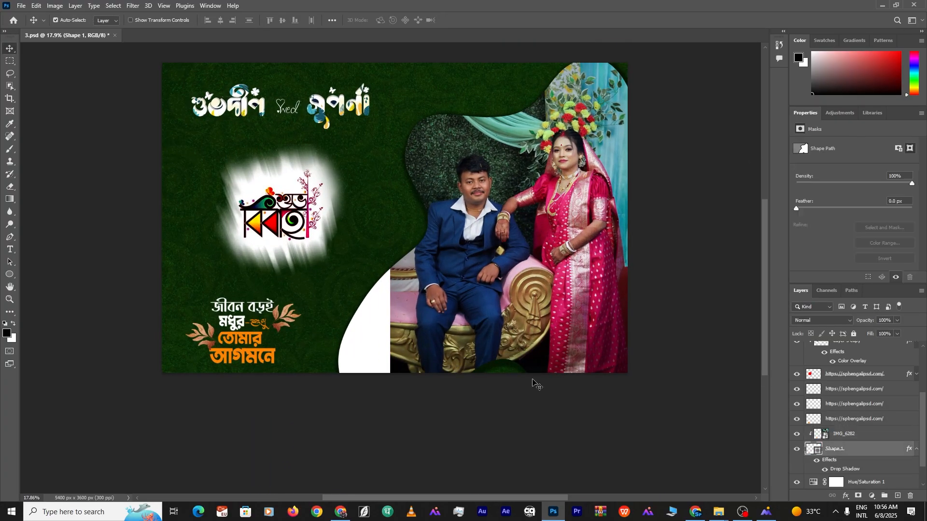
key(ctrl+t)
drag(408, 58, 271, 49)
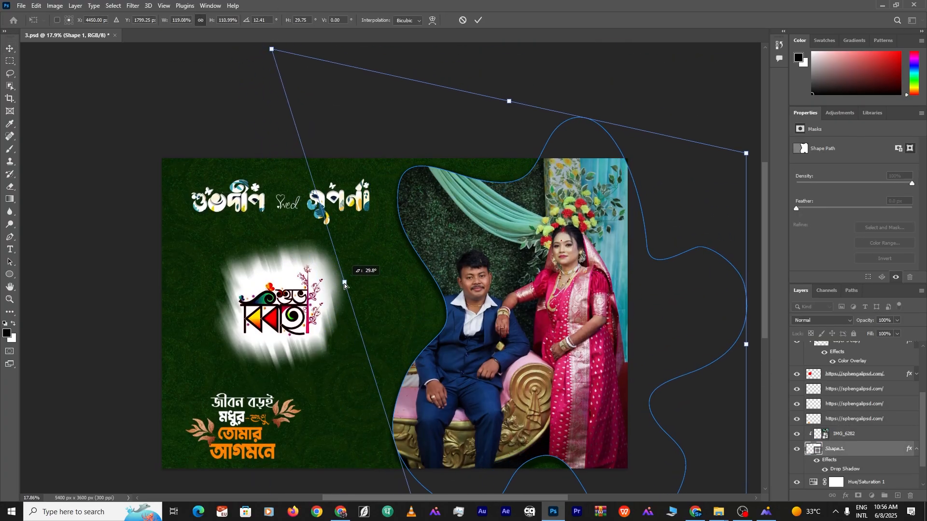
click(478, 20)
scroll(483, 357, up, 3)
scroll(512, 145, down, 3)
Skew and stretch Shape 1's corners further to reshape the curved frame
click(843, 433)
click(834, 449)
key(ctrl+t)
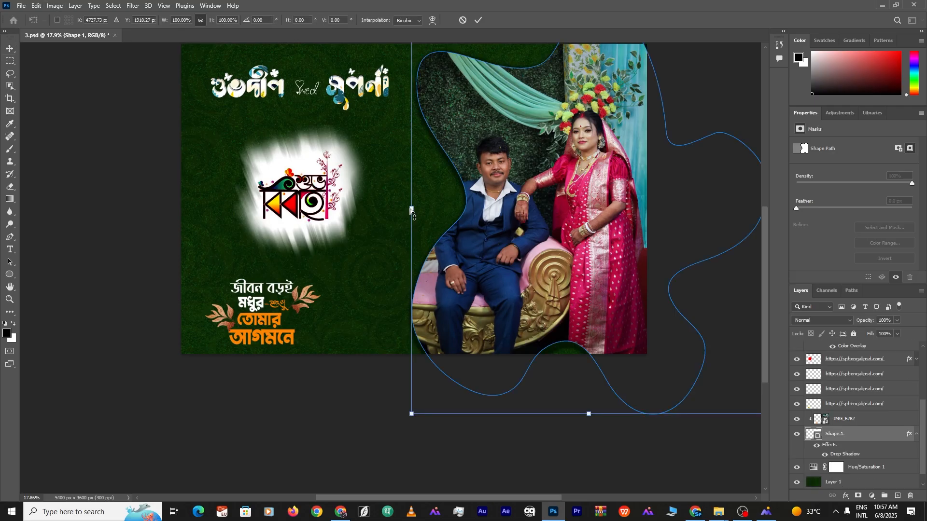
drag(411, 211, 375, 203)
drag(376, 410, 425, 63)
drag(481, 470, 474, 267)
scroll(464, 313, down, 3)
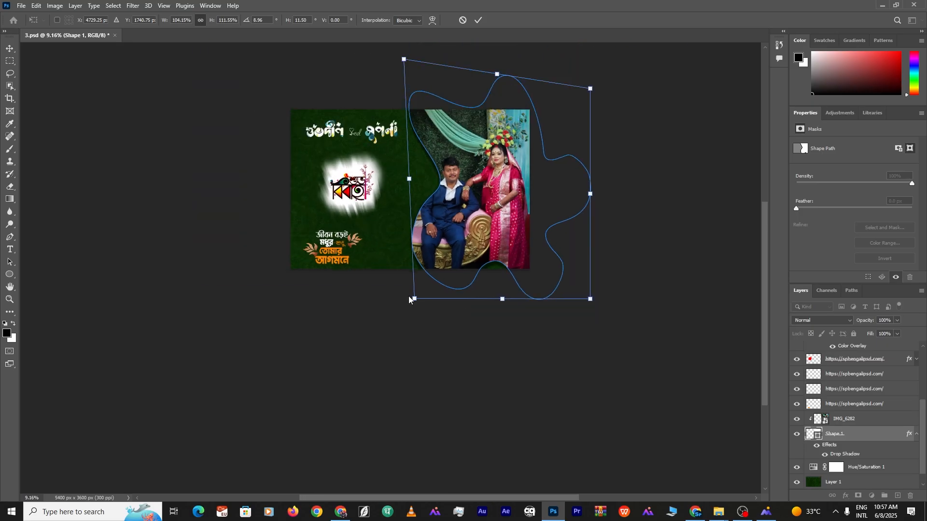
drag(409, 299, 400, 74)
drag(602, 419, 513, 259)
scroll(428, 293, up, 7)
key(Return)
click(628, 260)
Reposition and resize the couple photo to fill the reshaped frame
click(526, 218)
key(ctrl+t)
drag(531, 218, 555, 218)
drag(469, 215, 472, 215)
key(Return)
Copy a left-edge strip of the photo to a new layer, stretch it, and clip it
click(10, 60)
drag(332, 70, 362, 406)
key(ctrl+j)
click(8, 49)
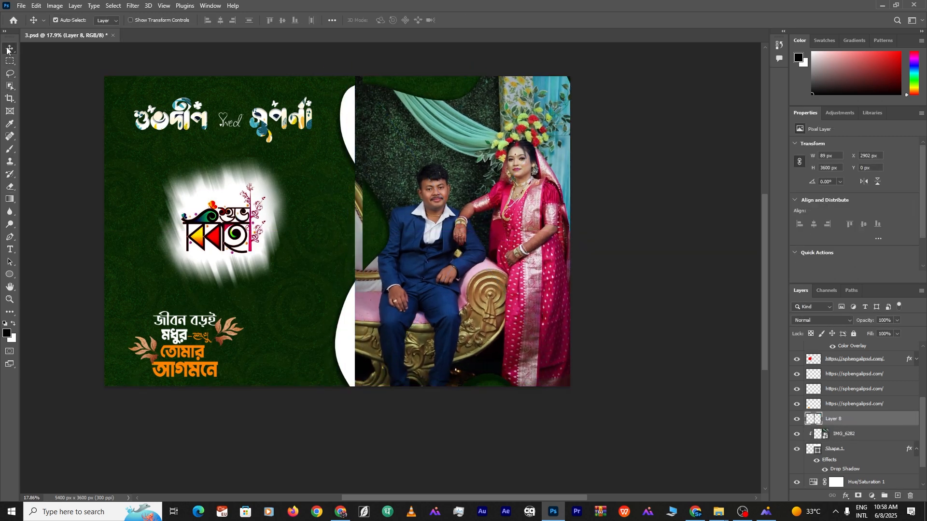
drag(361, 199, 318, 231)
key(ctrl+z)
key(ctrl)
key(ctrl+t)
key(Return)
click(687, 148)
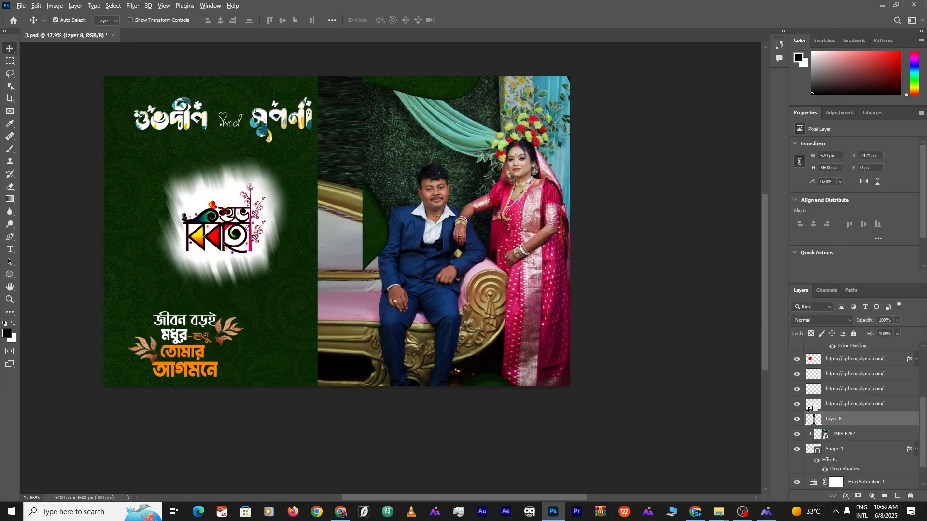
key(ctrl+alt+g)
scroll(454, 247, up, 1)
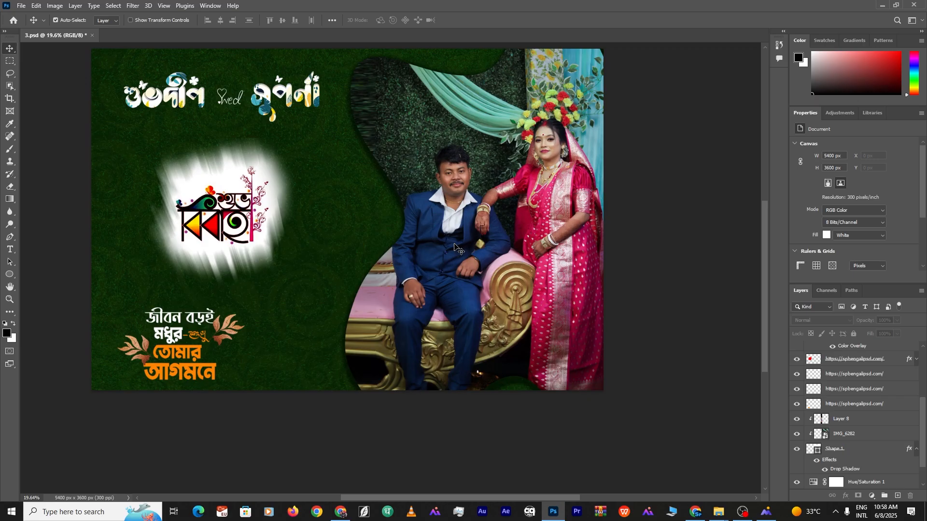
scroll(454, 247, up, 11)
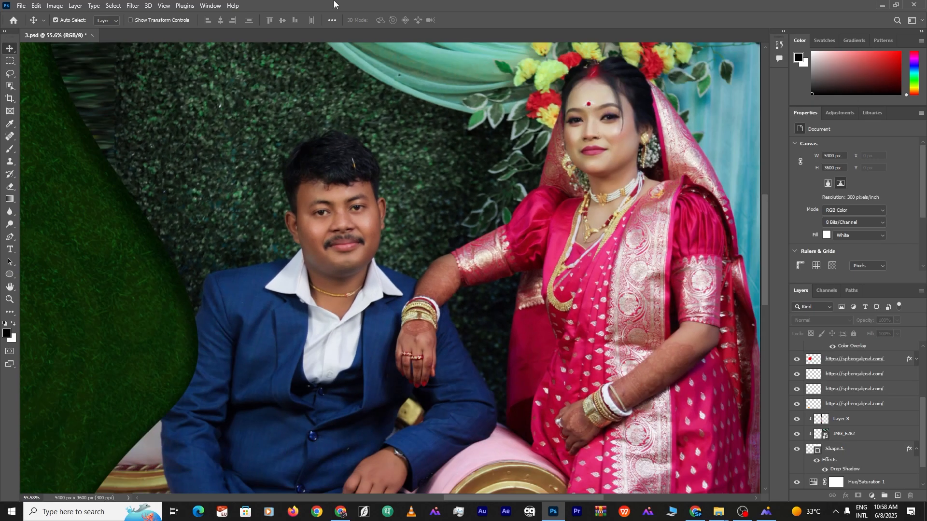
Draw a title text box holding only the groom's first name
double_click(597, 4)
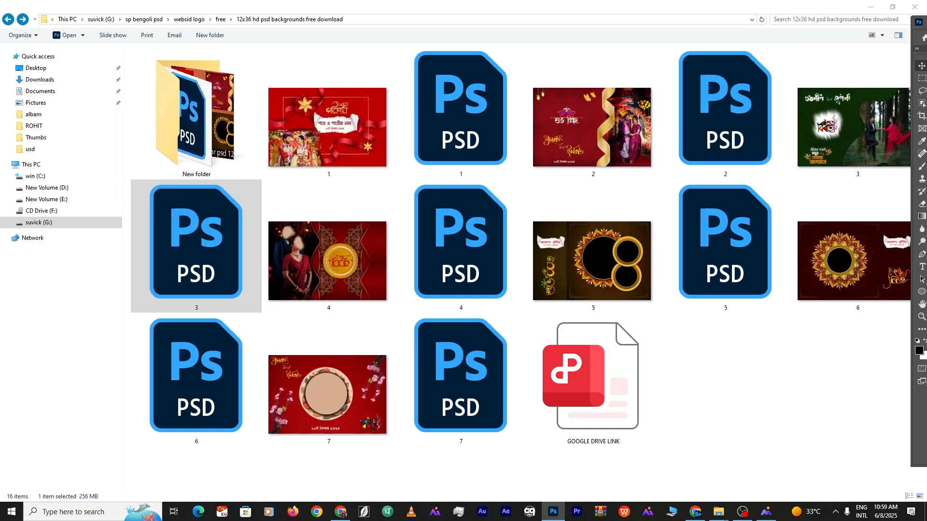
drag(923, 21, 762, 3)
scroll(507, 191, down, 11)
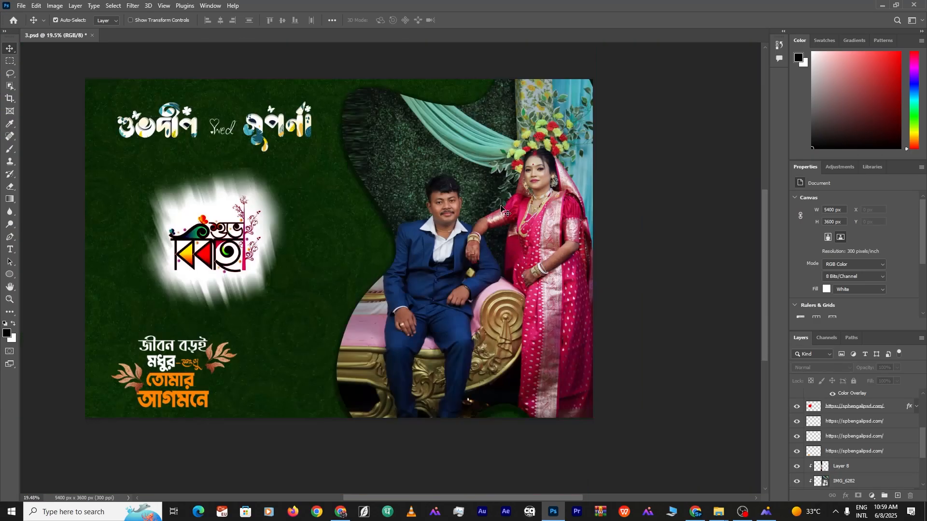
scroll(329, 183, up, 3)
scroll(355, 178, down, 2)
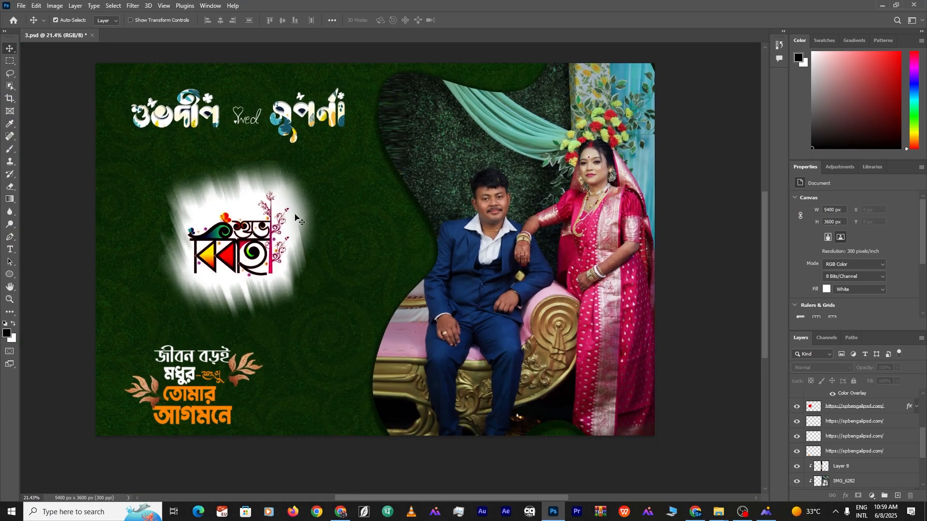
scroll(203, 126, up, 2)
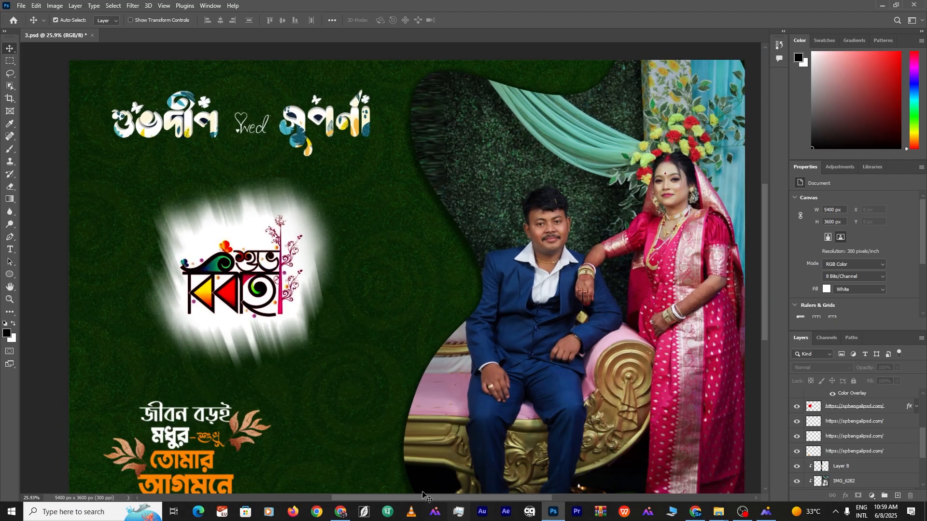
drag(337, 141, 530, 250)
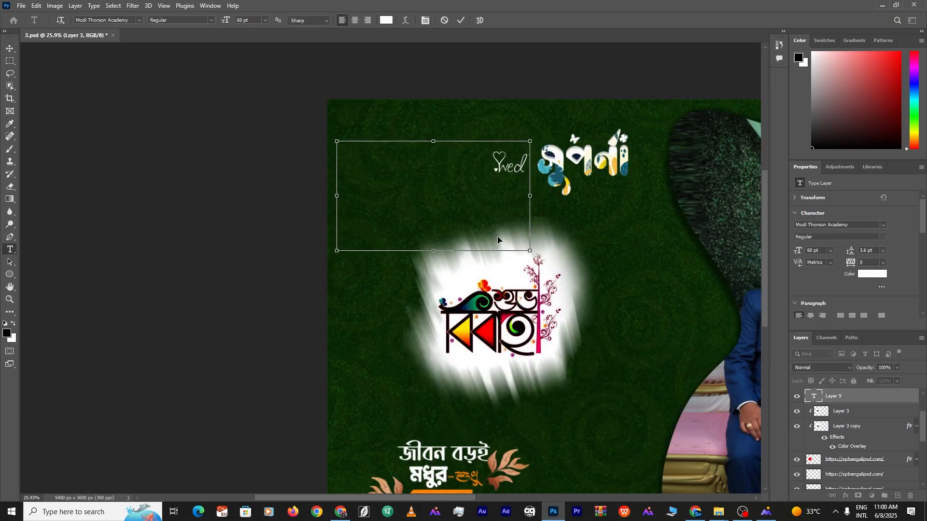
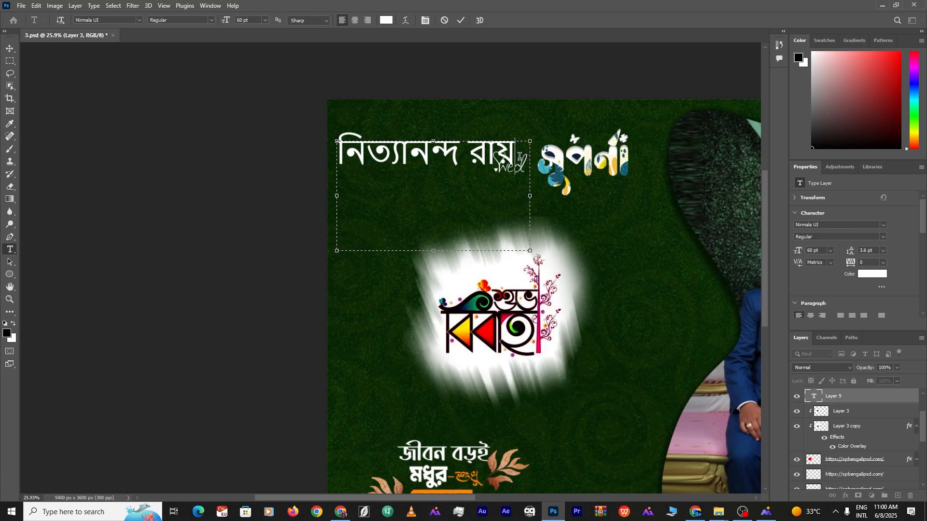
drag(519, 156, 337, 157)
key(BackSpace)
click(139, 20)
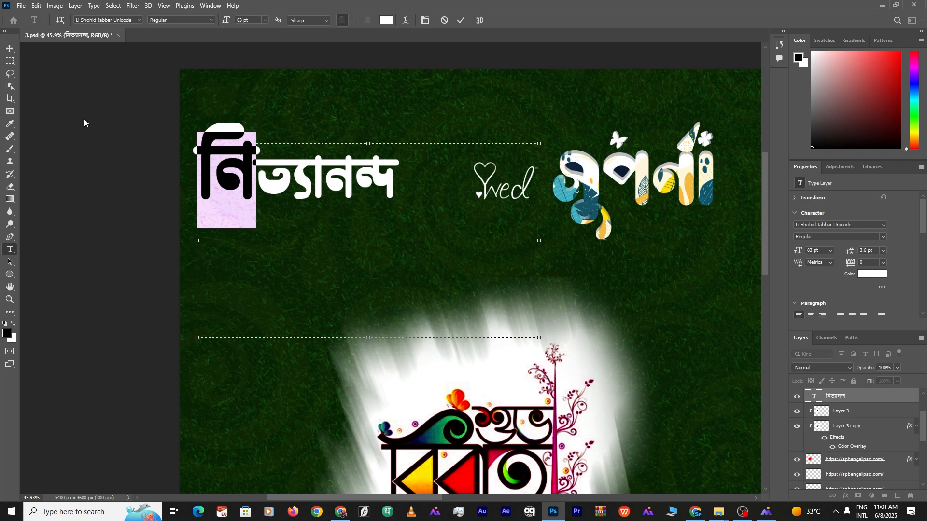
click(10, 48)
Enlarge one letter of the groom's name title to 90 pt
double_click(342, 177)
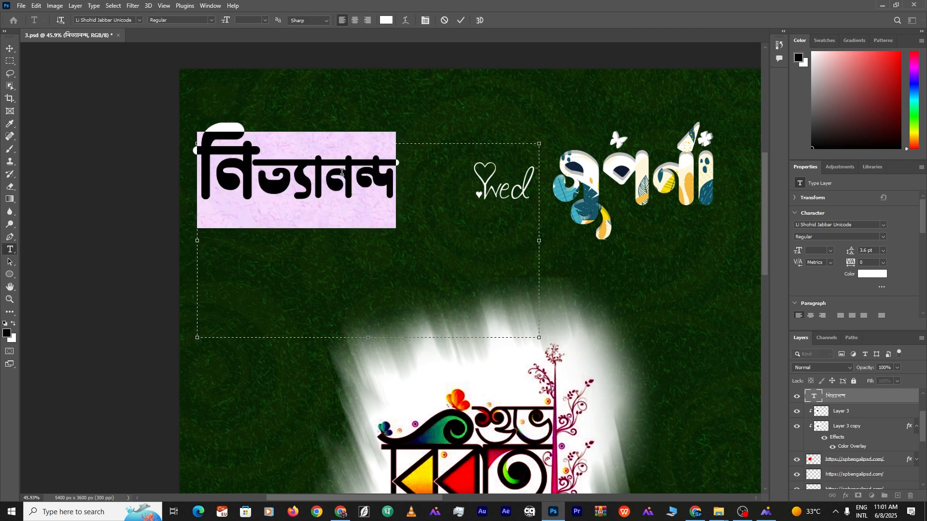
drag(324, 176, 355, 176)
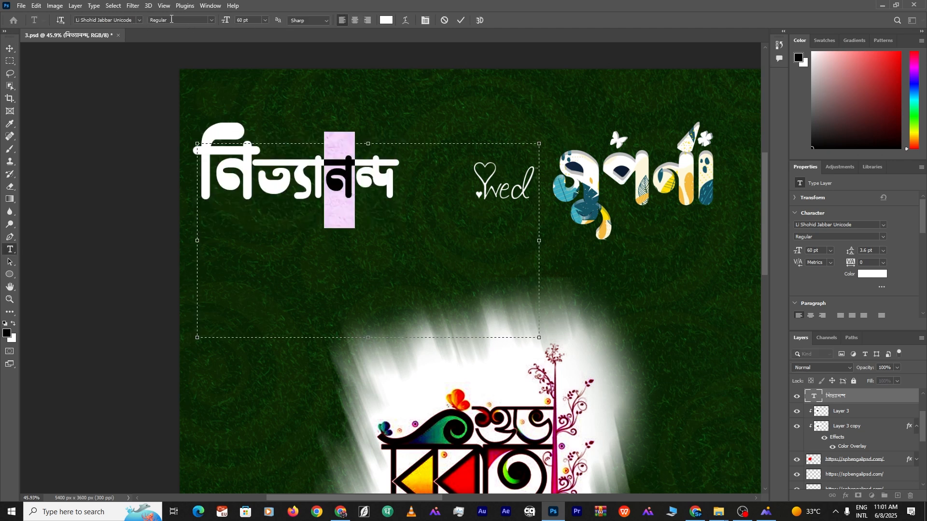
drag(226, 21, 241, 23)
click(51, 110)
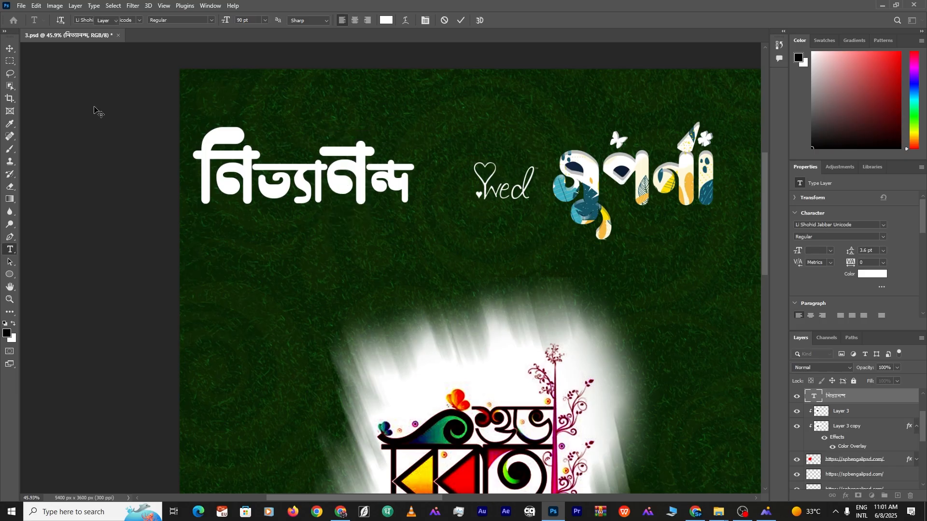
scroll(361, 183, down, 5)
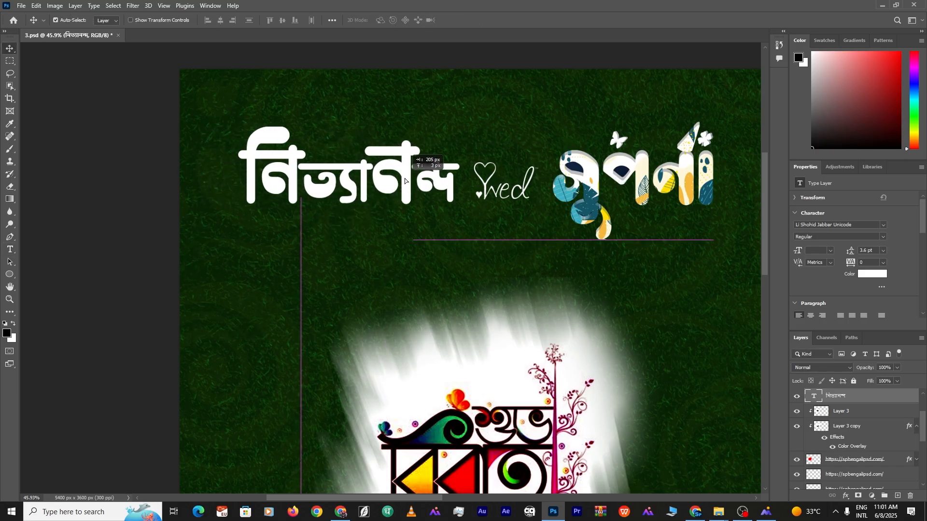
scroll(416, 197, up, 2)
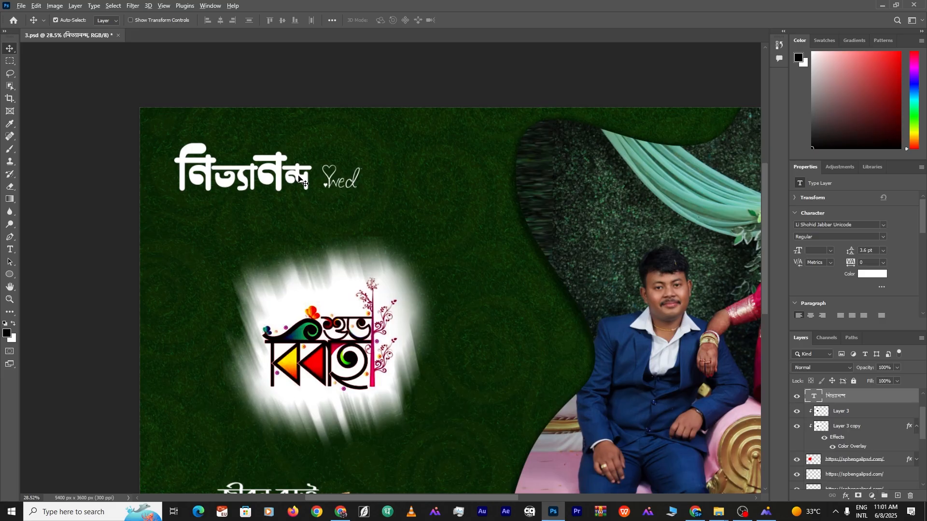
Duplicate the title below and right, retype it as the bride's name, and position it
drag(295, 177, 481, 213)
scroll(481, 212, down, 1)
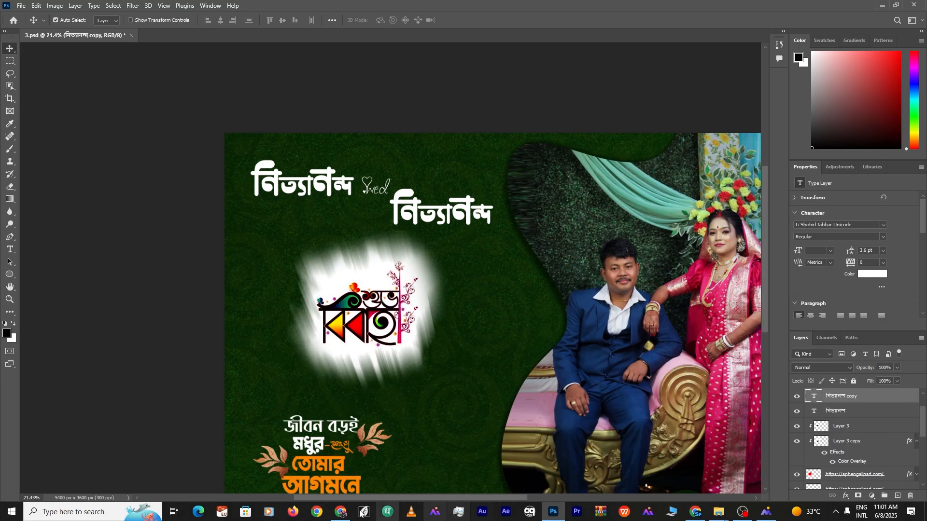
double_click(433, 215)
key(BackSpace)
text(শোভা)
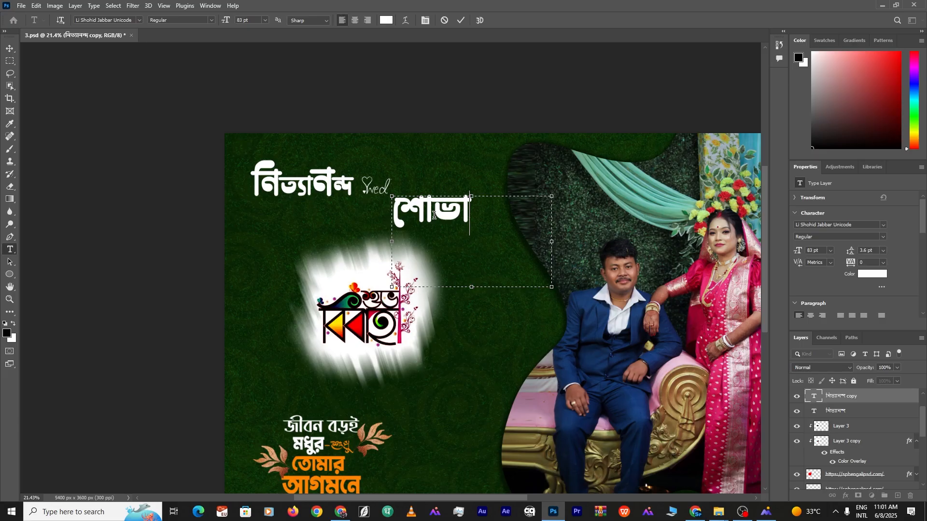
click(570, 86)
click(573, 131)
mouse_move(452, 214)
mouse_down()
mouse_move(460, 215)
mouse_move(452, 218)
mouse_up()
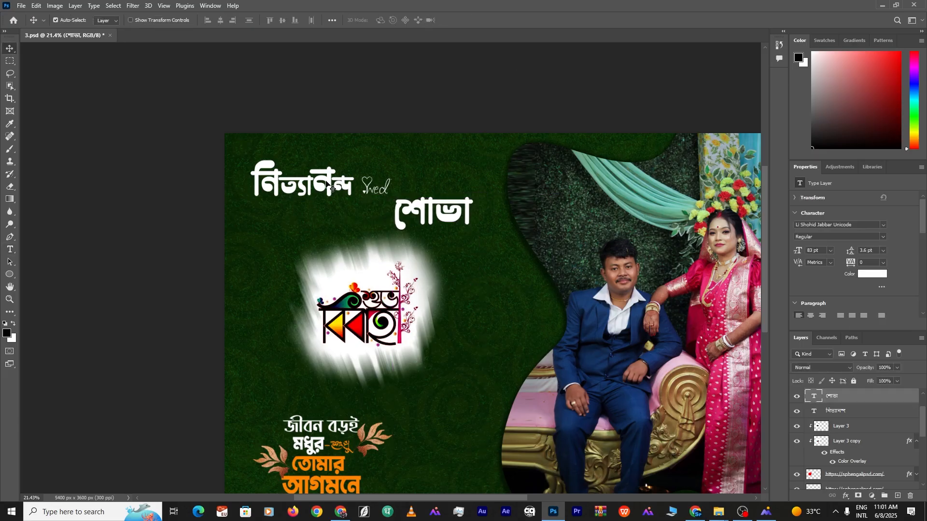
Enlarge the first letters of the bride's name title to 97 pt
click(331, 188)
click(425, 217)
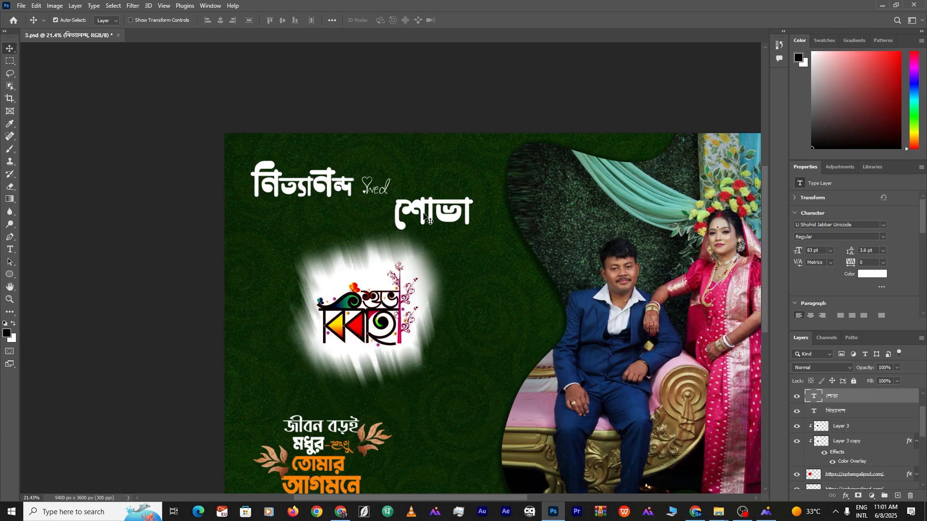
double_click(424, 215)
drag(427, 215, 410, 212)
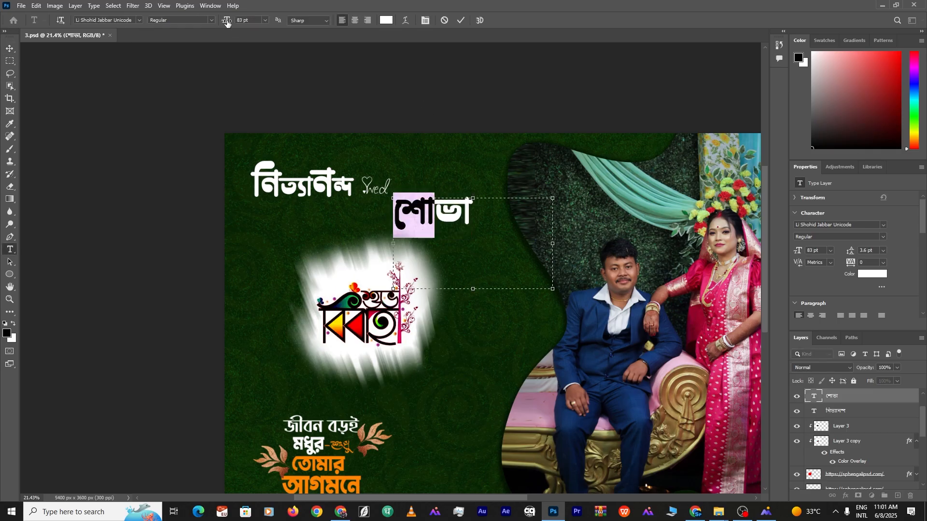
drag(227, 22, 234, 25)
click(461, 20)
Nudge the bride's name title slightly up and to the left
key(v)
click(453, 102)
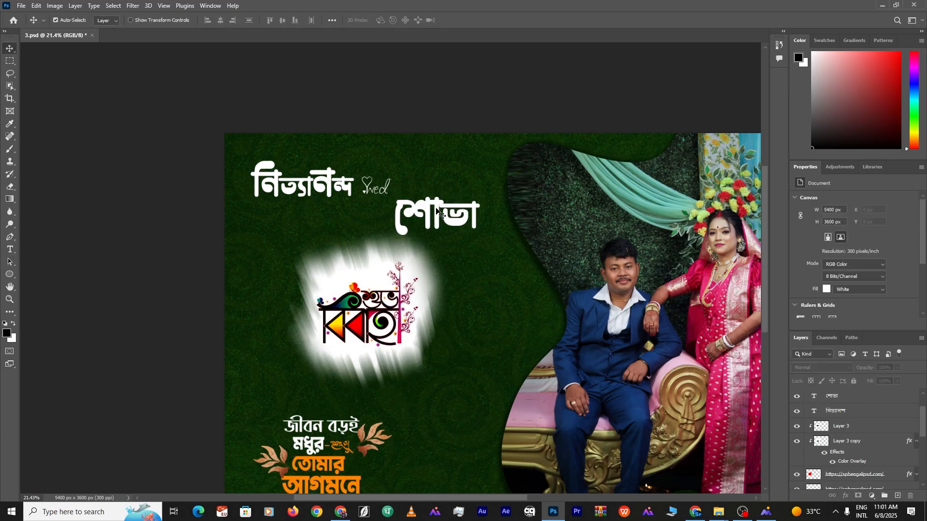
drag(440, 211, 438, 207)
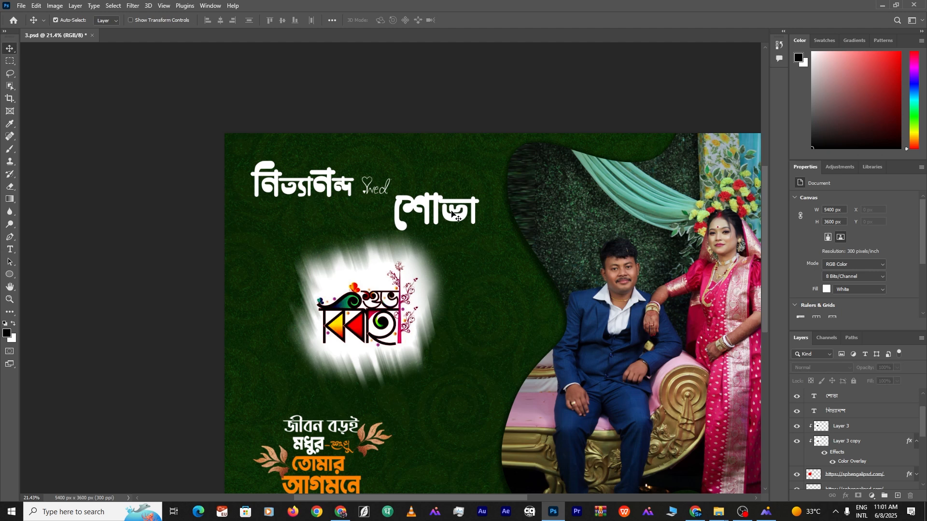
scroll(297, 254, up, 1)
click(333, 178)
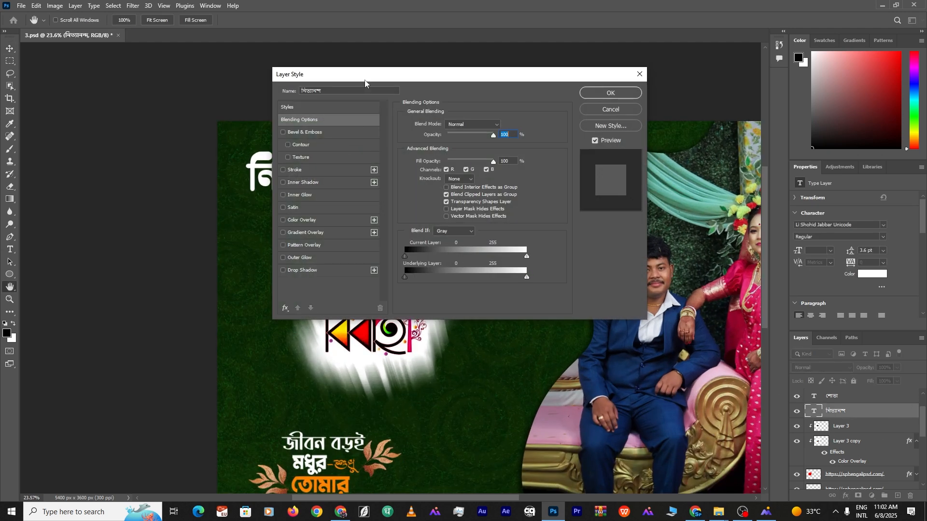
Replace the title's inner shadow with a drop shadow at a larger distance
drag(366, 81, 510, 77)
click(450, 180)
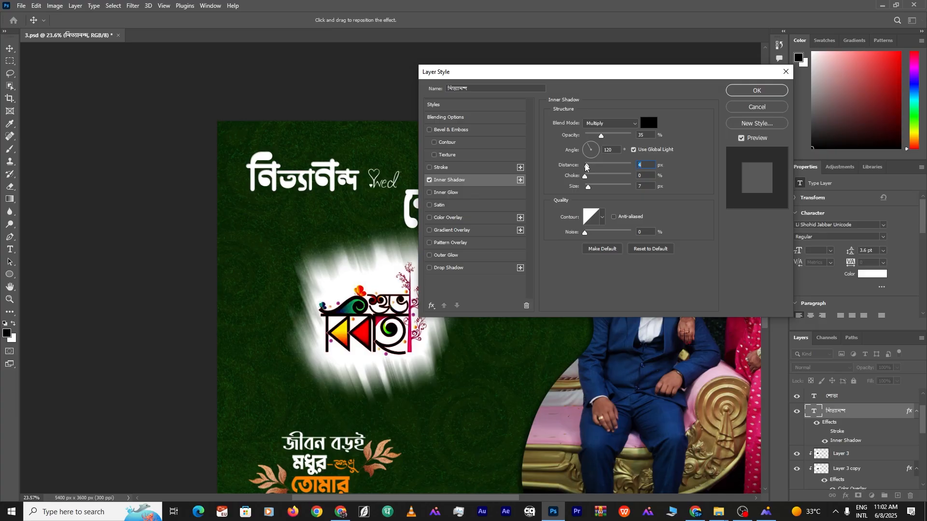
click(430, 180)
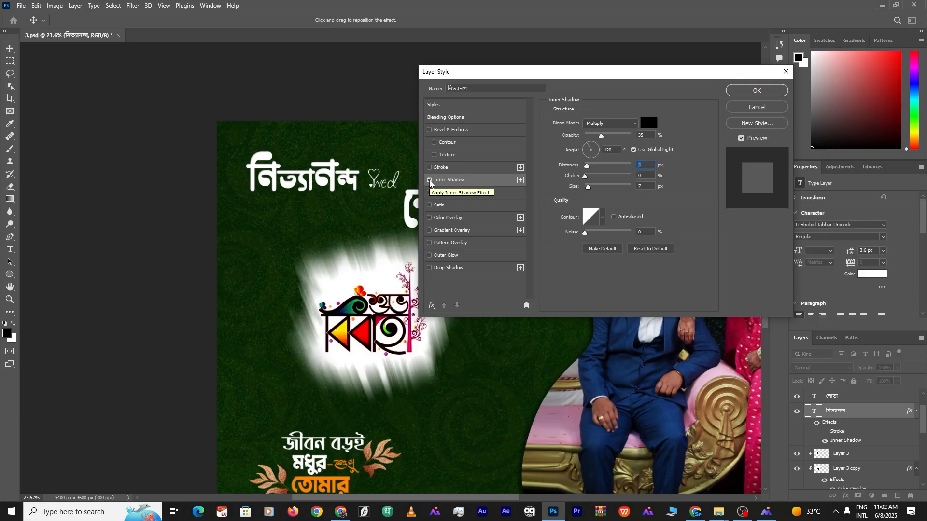
click(430, 268)
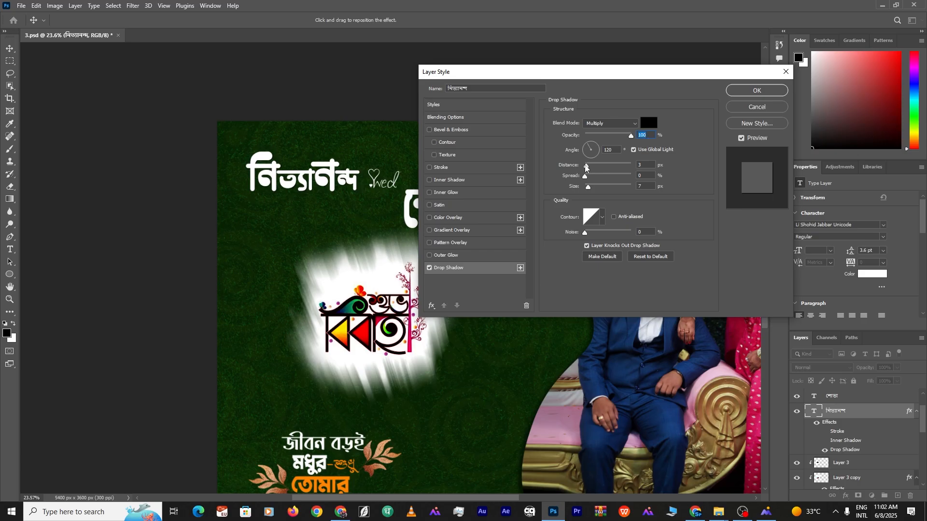
drag(586, 167, 603, 186)
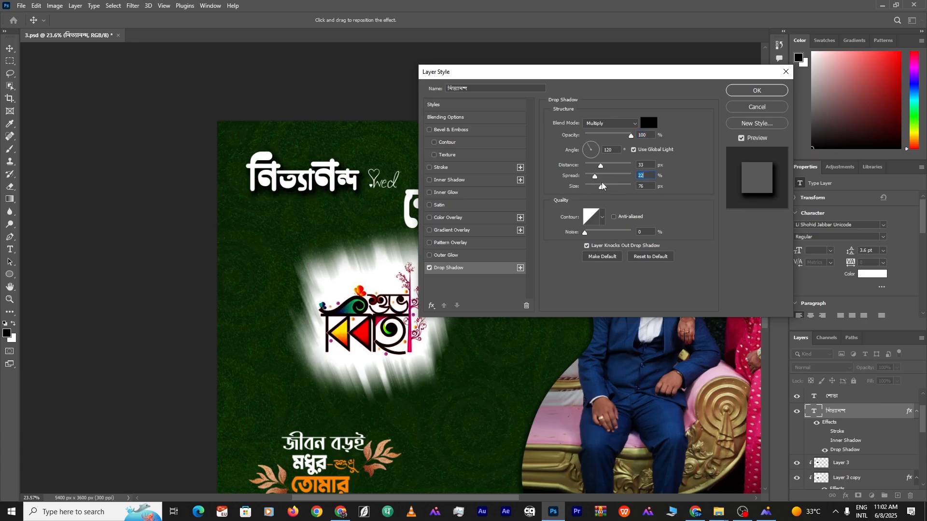
Try a bevel and emboss with a rounded-steps contour, then remove it and apply
click(451, 131)
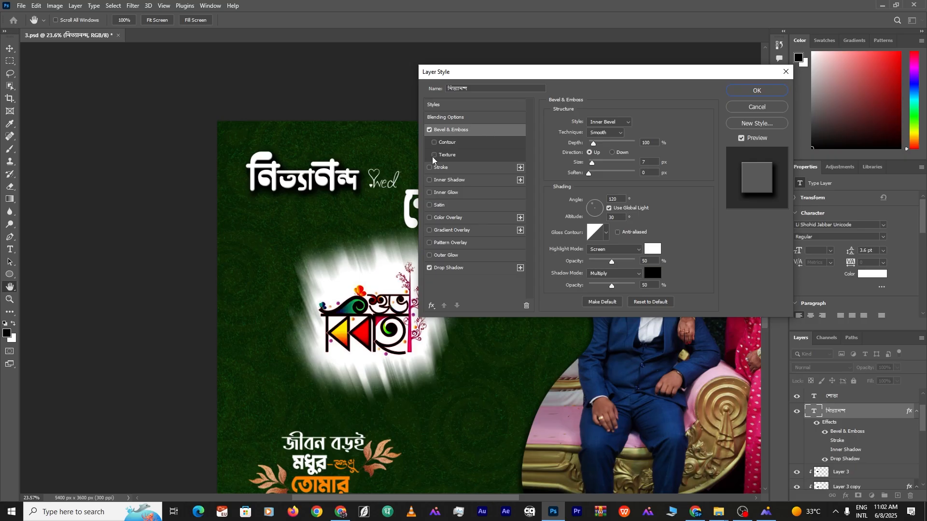
click(458, 141)
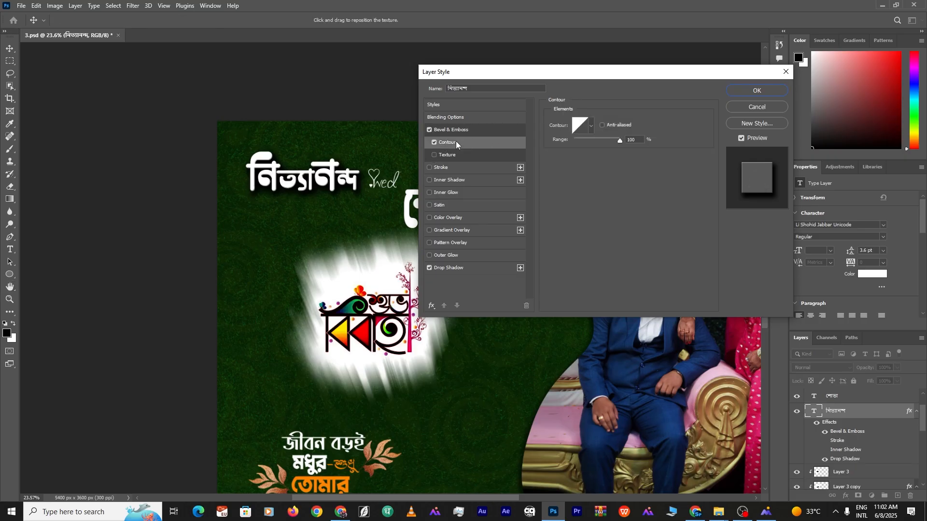
click(591, 127)
click(565, 164)
click(580, 164)
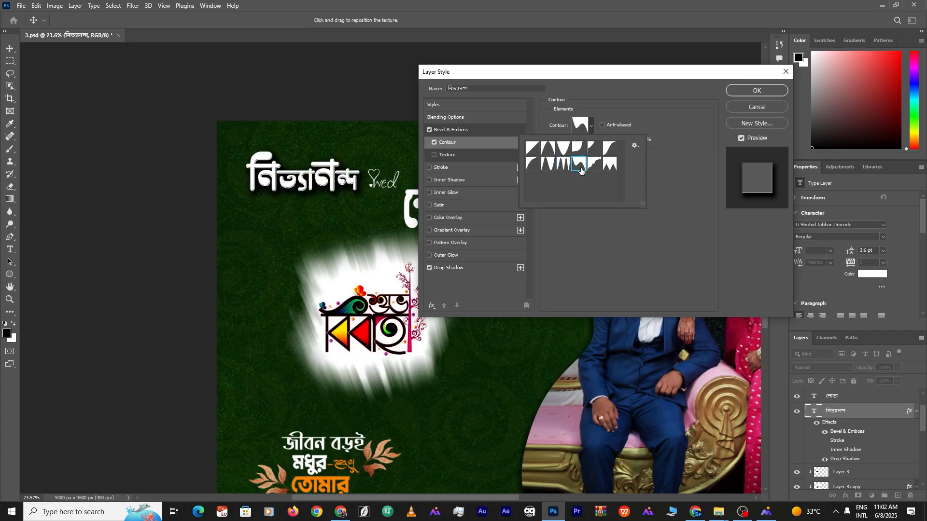
click(431, 129)
click(429, 129)
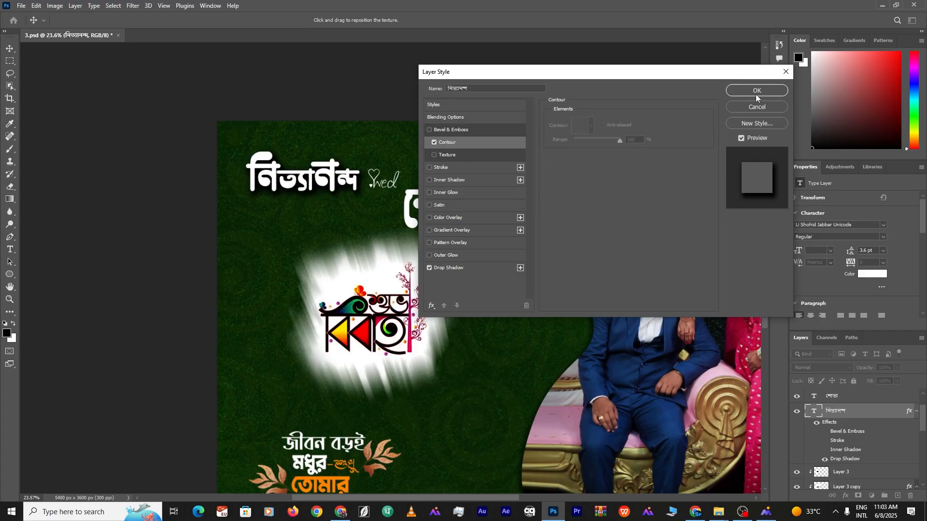
click(756, 91)
Reopen the Layer Style dialog for the groom's name title
double_click(887, 409)
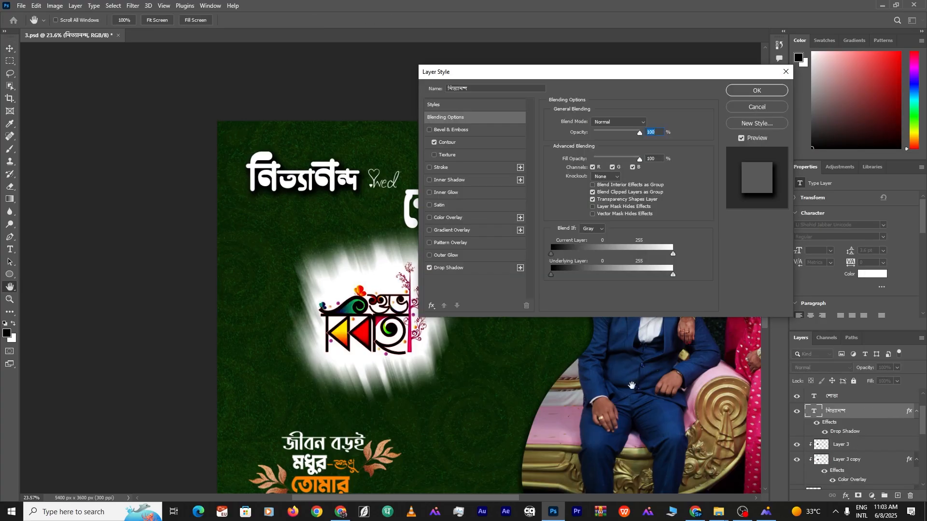
click(786, 73)
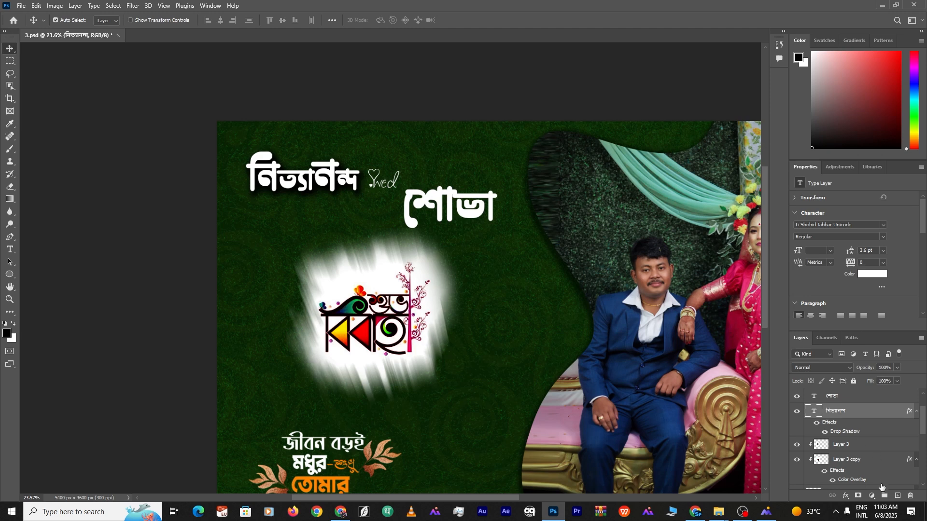
click(871, 495)
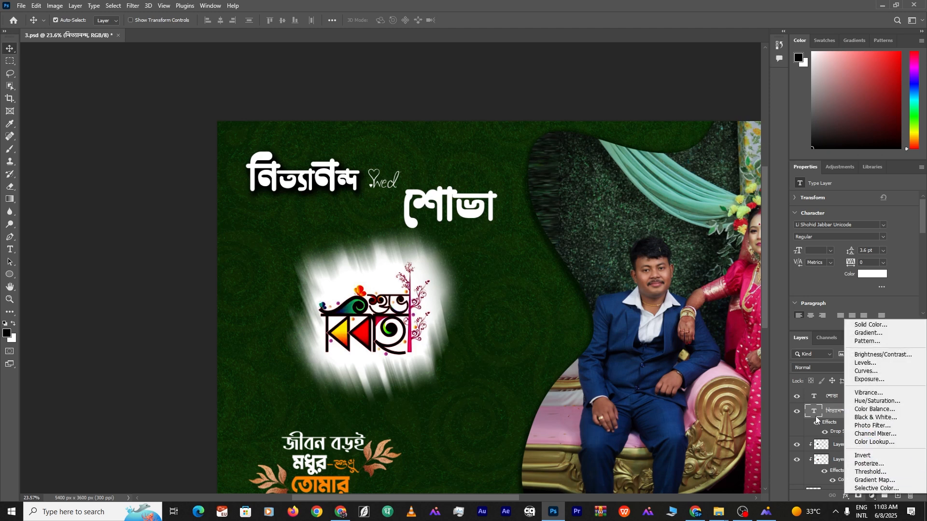
click(816, 417)
double_click(907, 410)
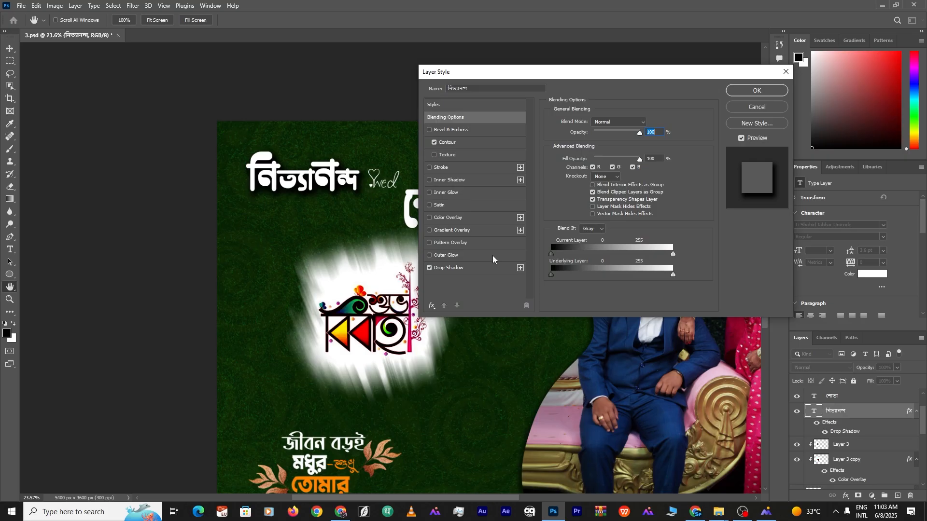
Add a Pattern Overlay using the pale aqua Water pattern and apply the style
click(455, 232)
click(456, 243)
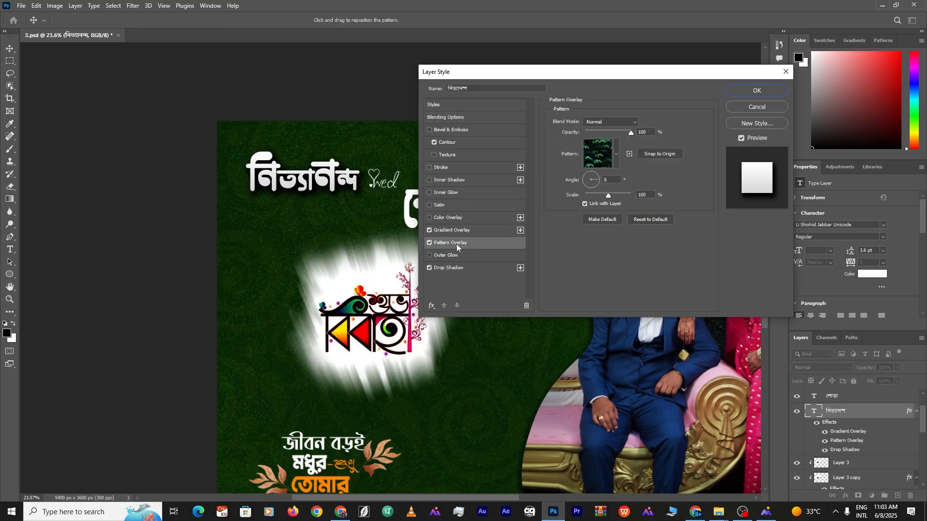
click(429, 231)
click(616, 154)
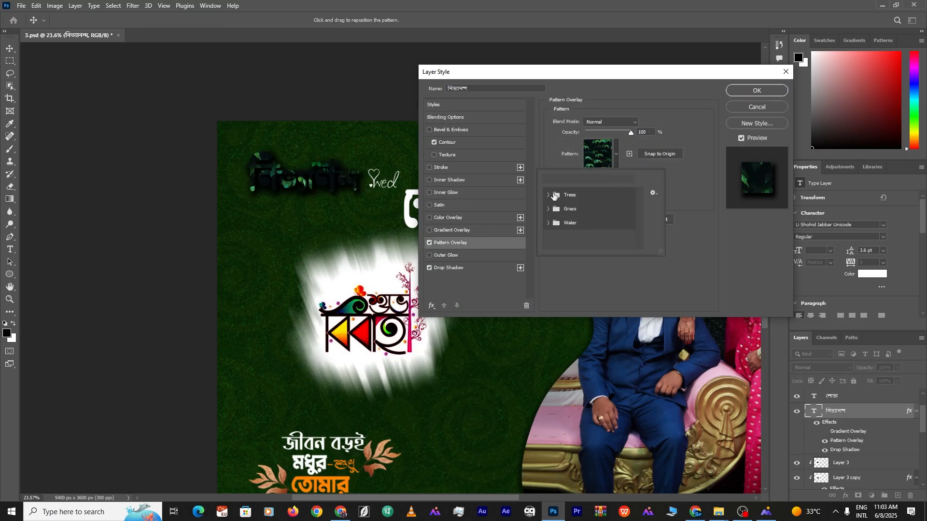
click(554, 195)
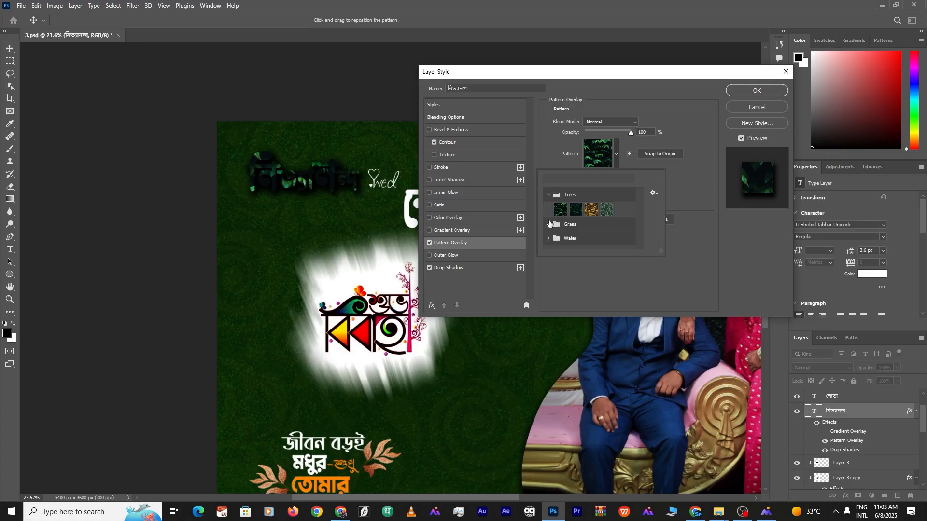
click(555, 226)
click(548, 243)
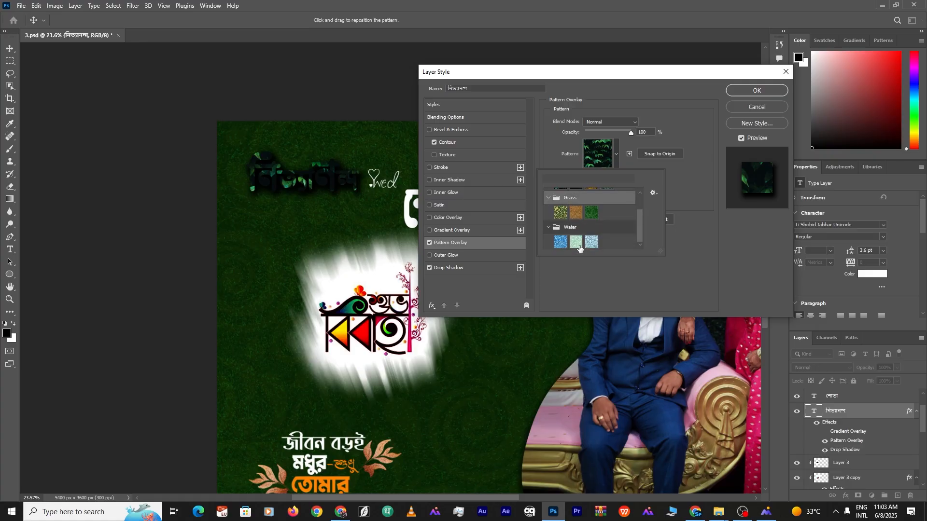
click(560, 242)
click(577, 242)
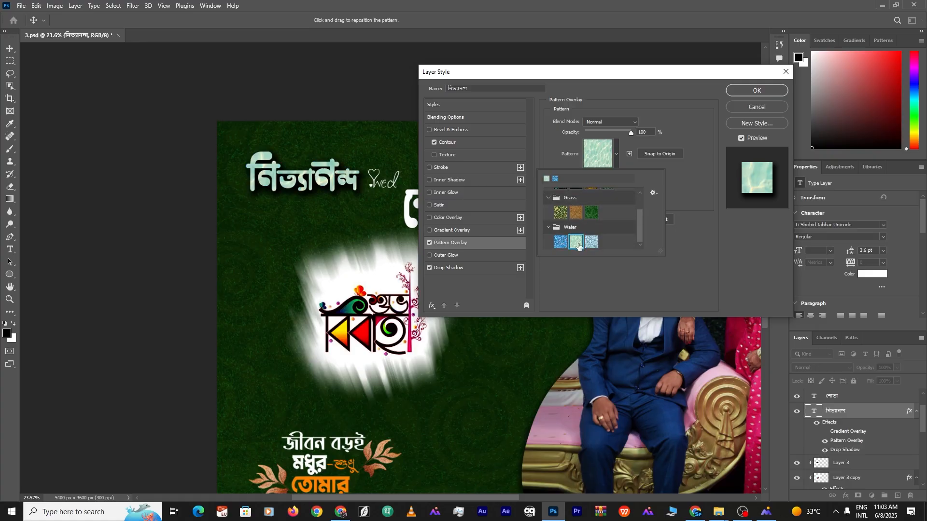
click(757, 91)
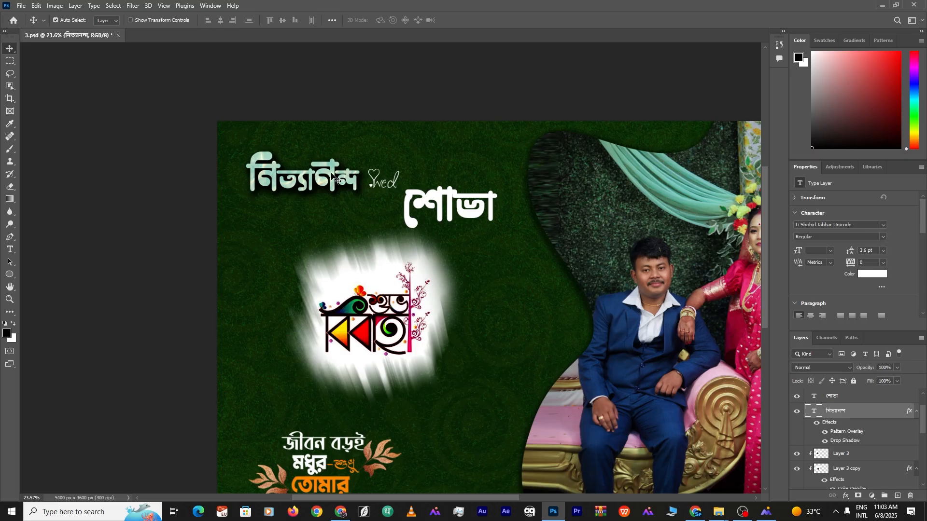
Copy the groom title's layer style and paste it onto the bride's name layer
right_click(892, 409)
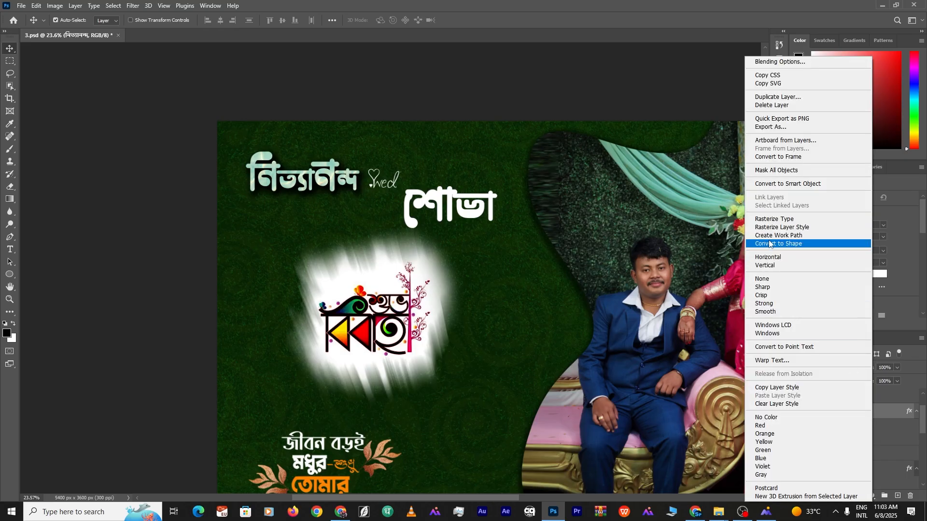
click(784, 389)
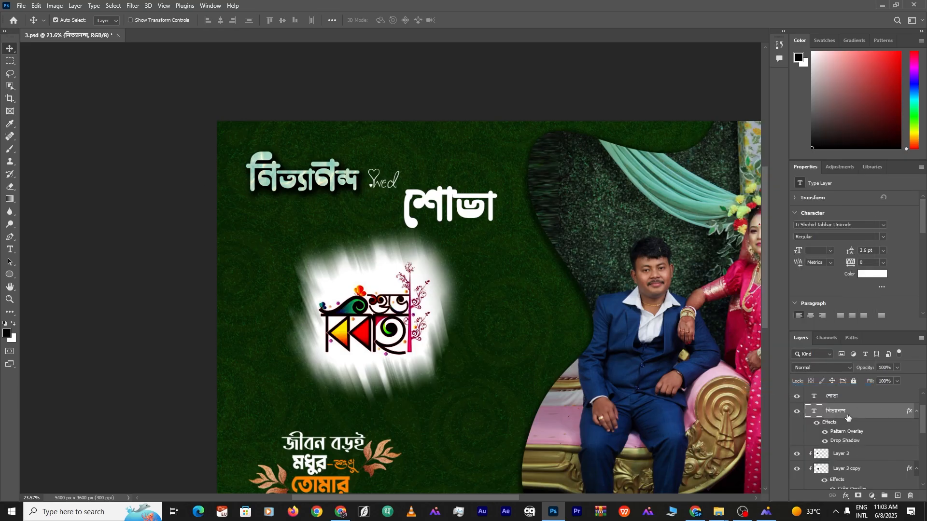
scroll(848, 418, up, 1)
right_click(868, 429)
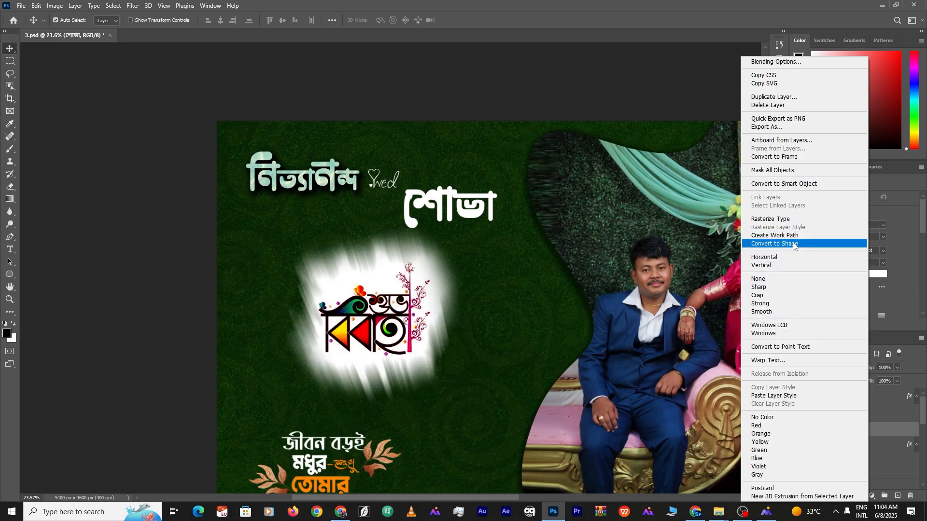
click(773, 395)
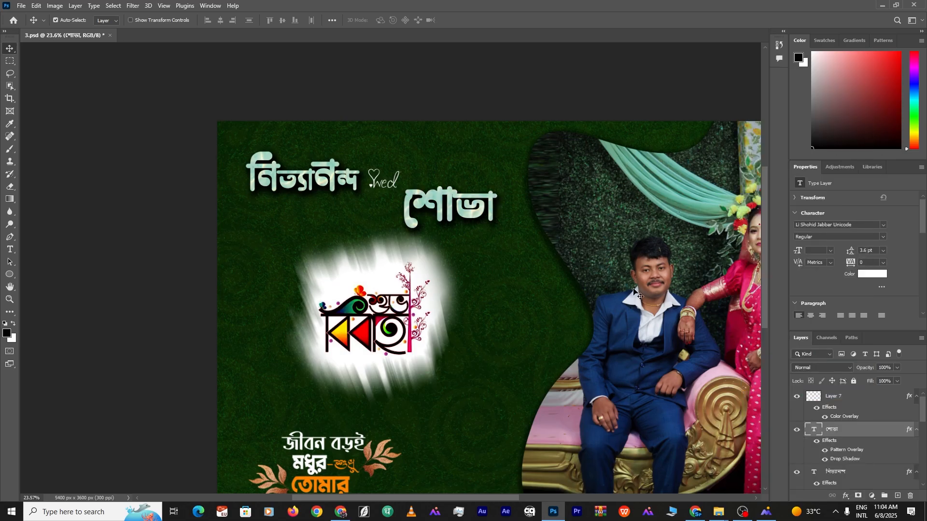
scroll(634, 290, down, 4)
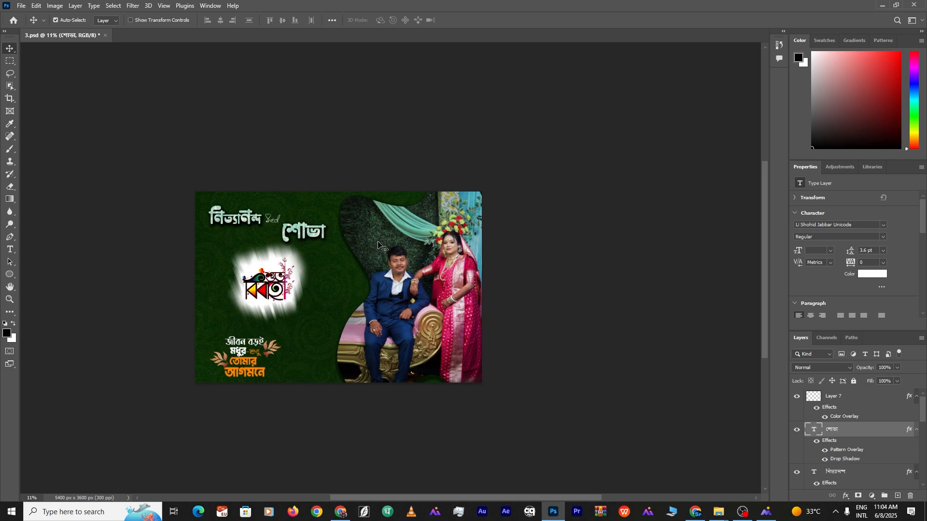
scroll(454, 225, up, 3)
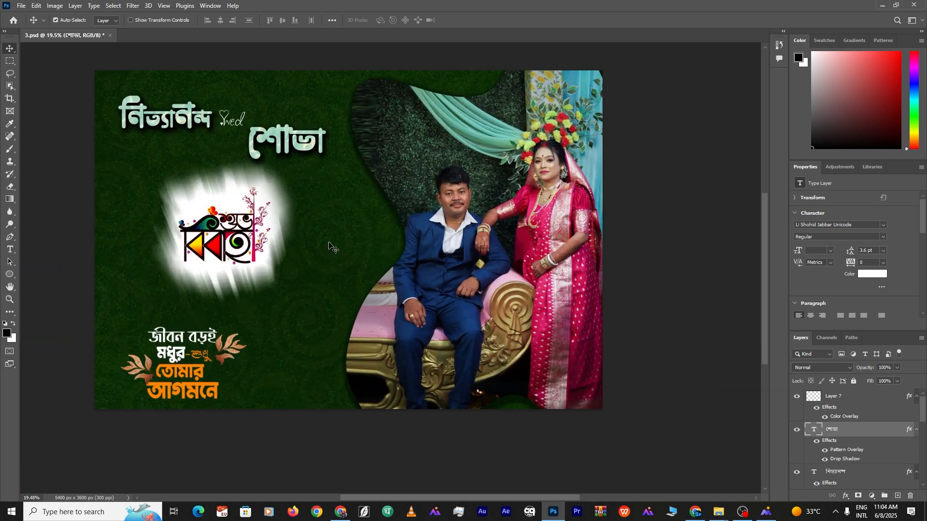
Start a Save As into E:\...\ALBAM\albam, then dismiss the compatibility prompt
click(21, 6)
click(67, 122)
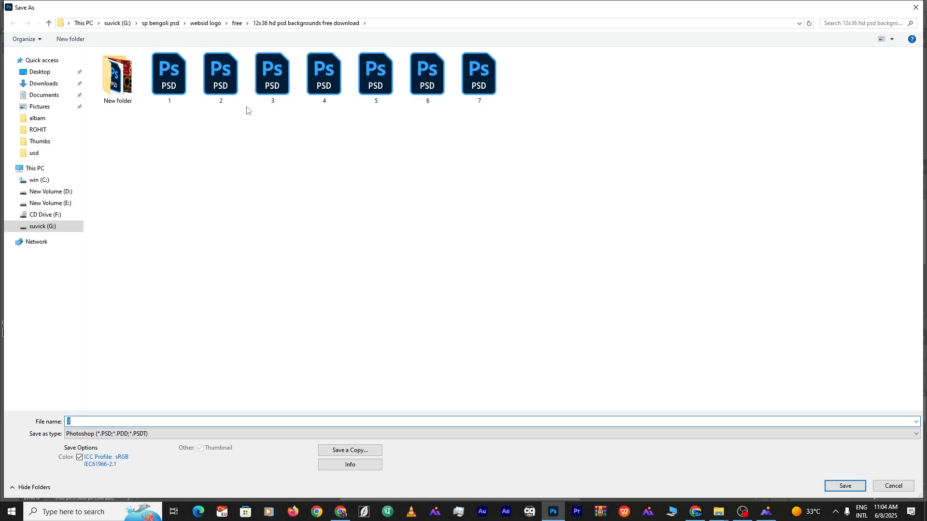
click(49, 203)
double_click(324, 80)
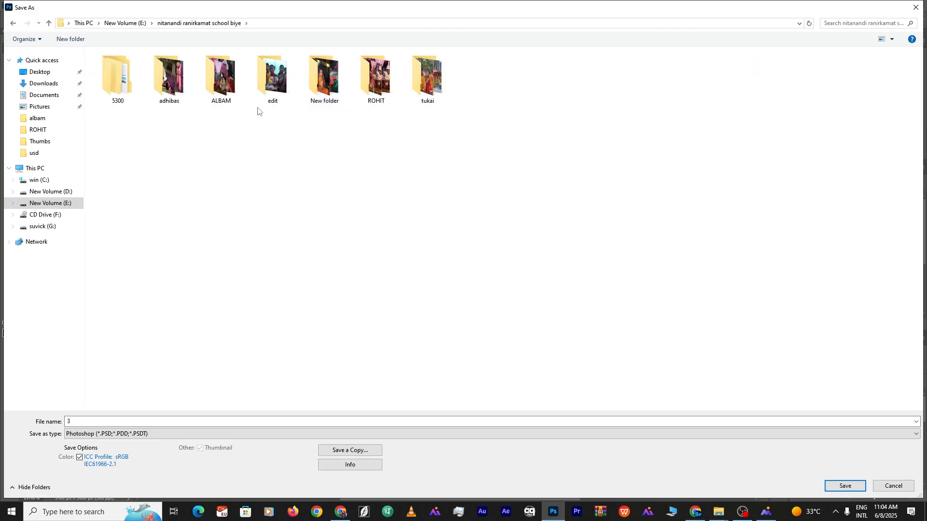
double_click(219, 82)
double_click(117, 77)
double_click(94, 421)
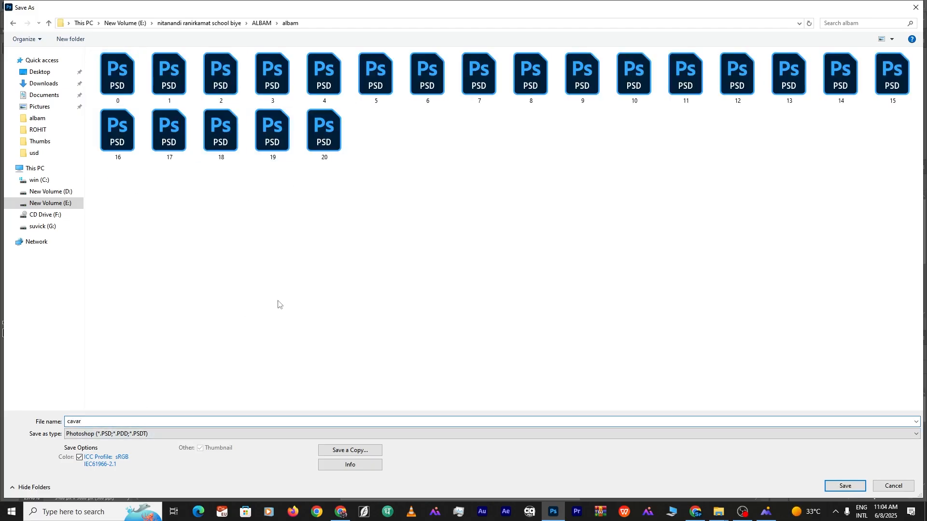
key(Return)
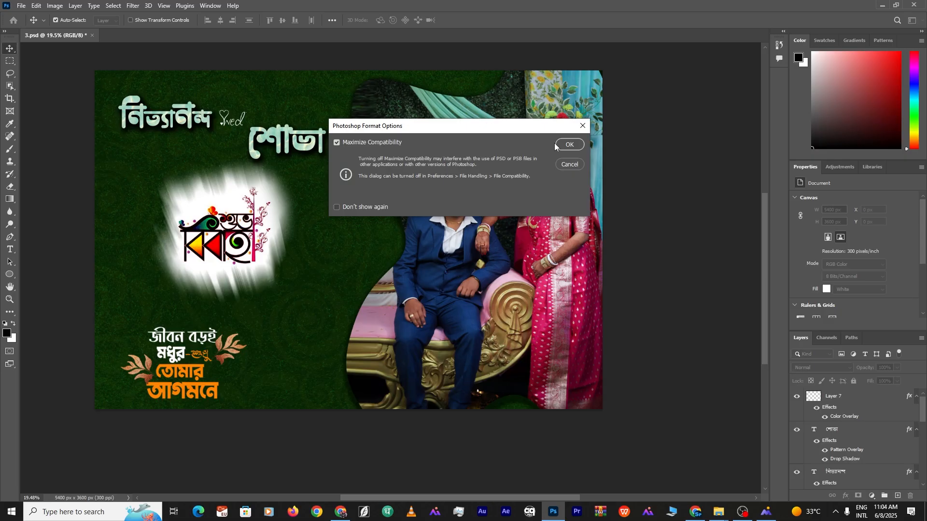
click(569, 145)
Save the design as cavar 1.psd in the albam folder with maximum compatibility
click(21, 5)
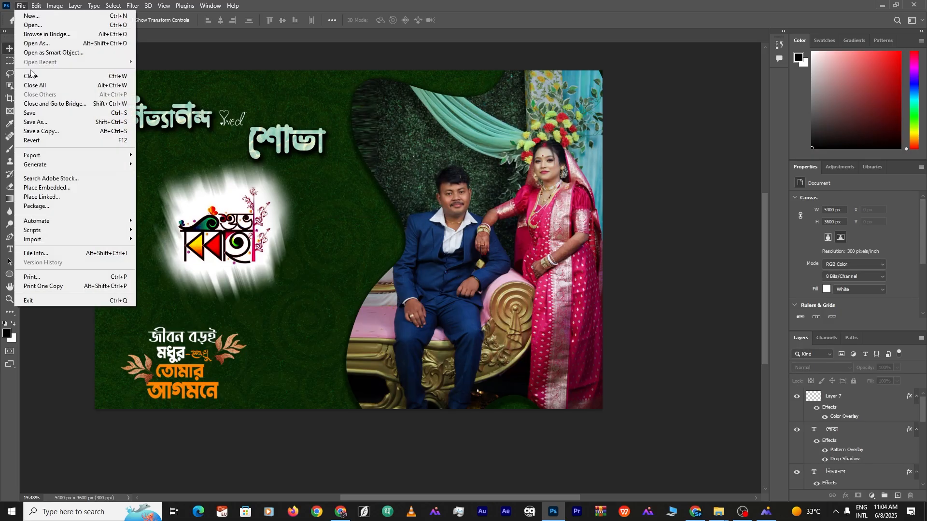
click(29, 119)
click(50, 203)
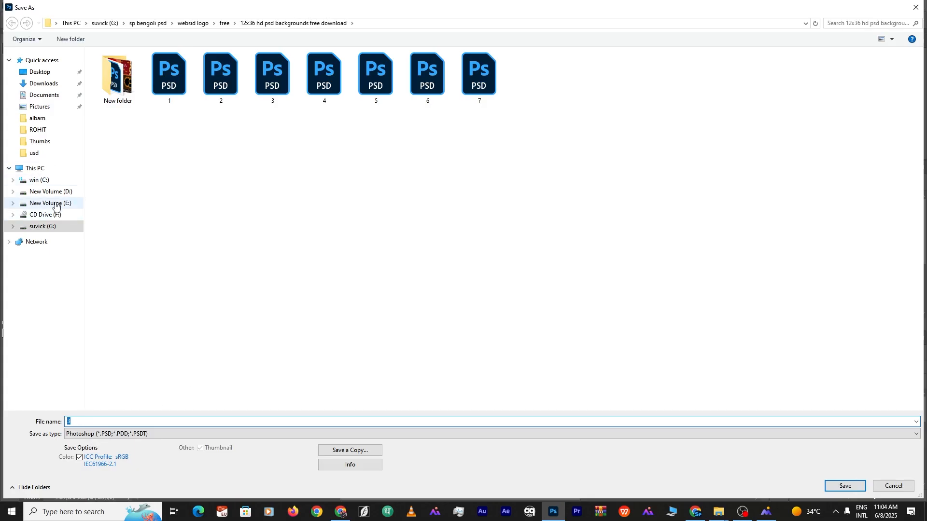
double_click(328, 77)
double_click(221, 77)
double_click(106, 97)
click(87, 419)
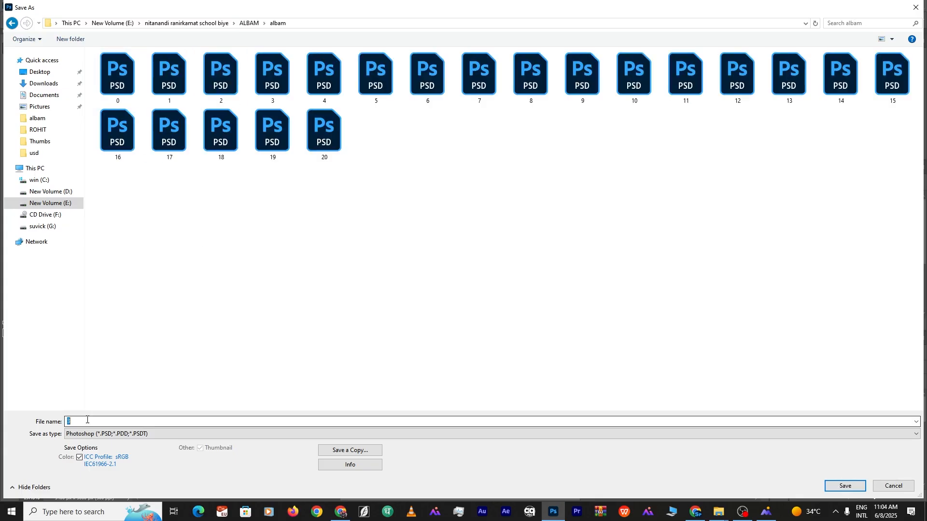
key(BackSpace)
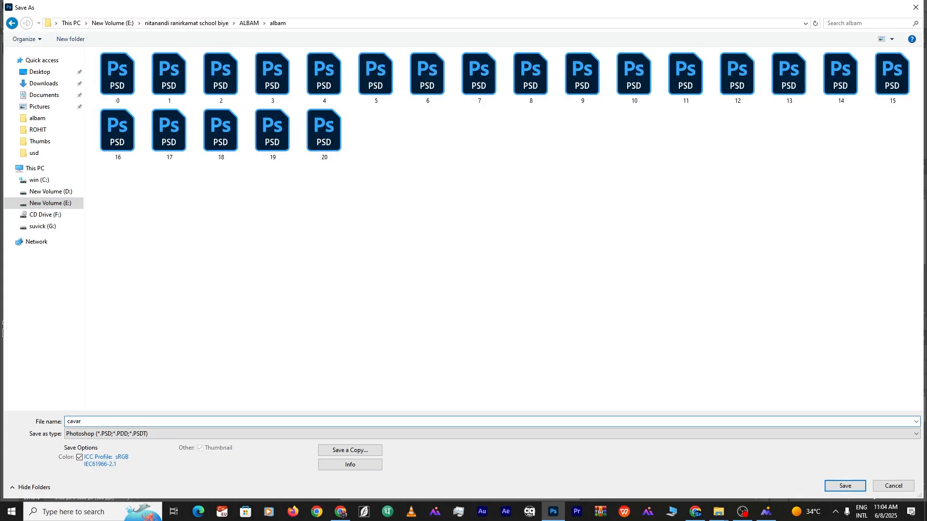
click(845, 486)
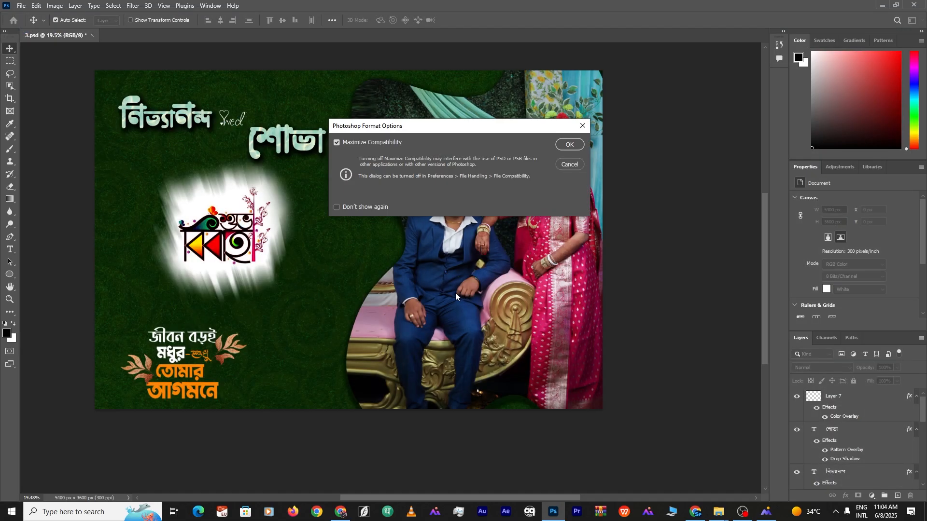
click(559, 147)
Attempt another Save As, dismiss the save-in-progress error, and cancel
key(ctrl+shift+s)
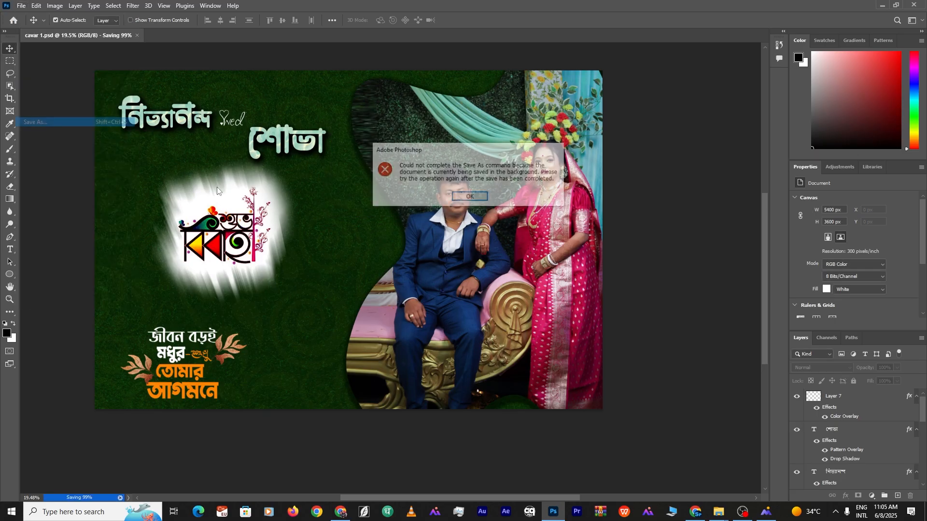
click(477, 201)
key(ctrl+shift+s)
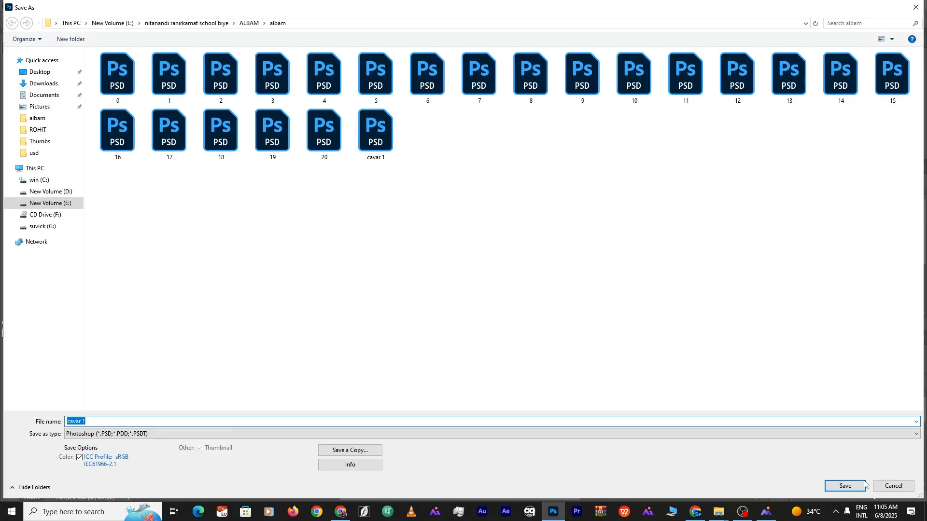
click(881, 486)
Save a JPEG copy of the cover named cavar 1
click(21, 5)
click(52, 133)
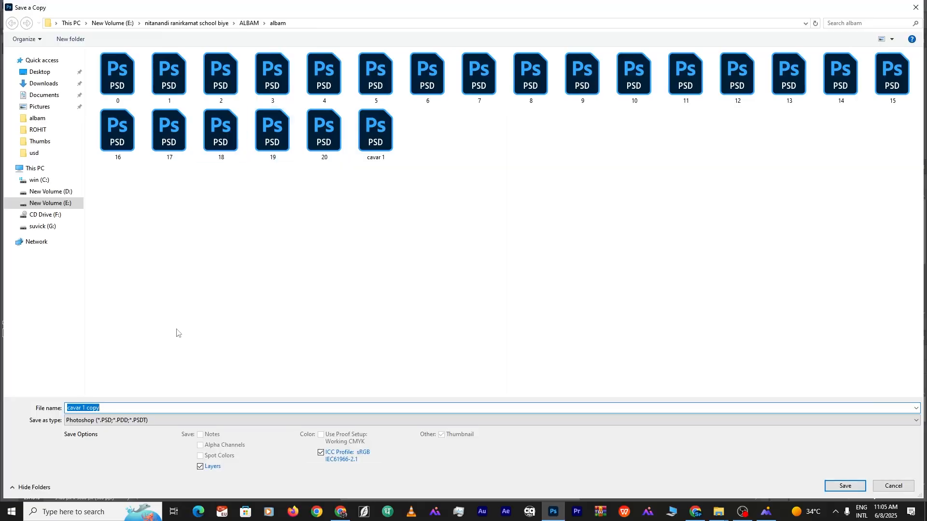
click(140, 420)
click(96, 317)
click(120, 407)
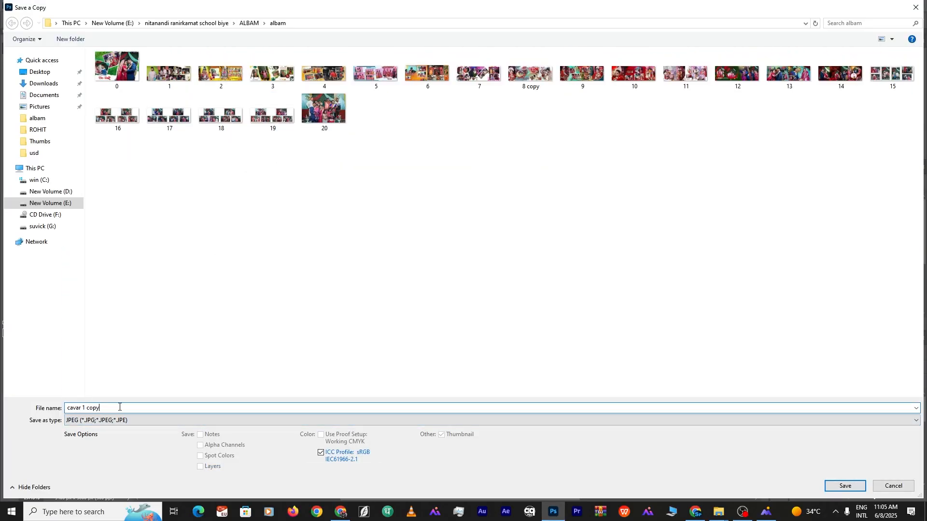
key(BackSpace)
click(844, 486)
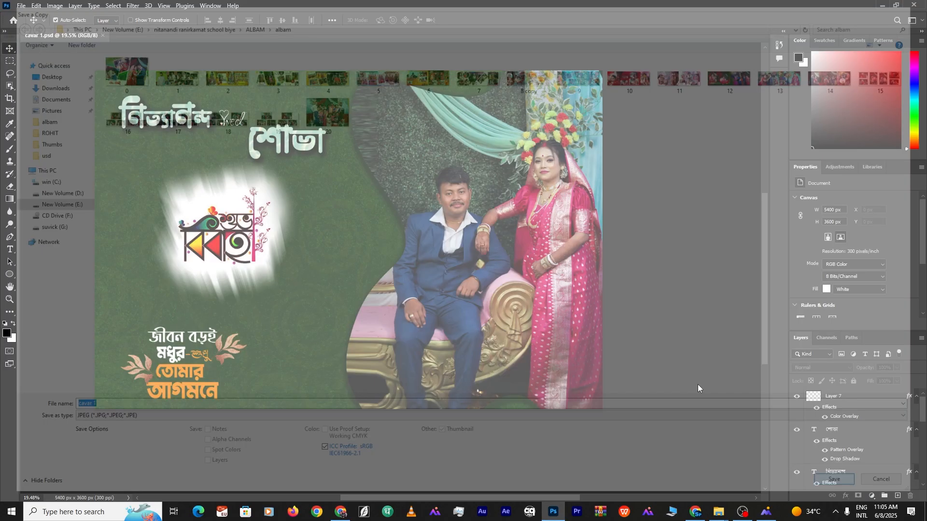
Accept the JPEG options, then delete the couple photo, photo strip, white frame, and logo with blur
click(517, 127)
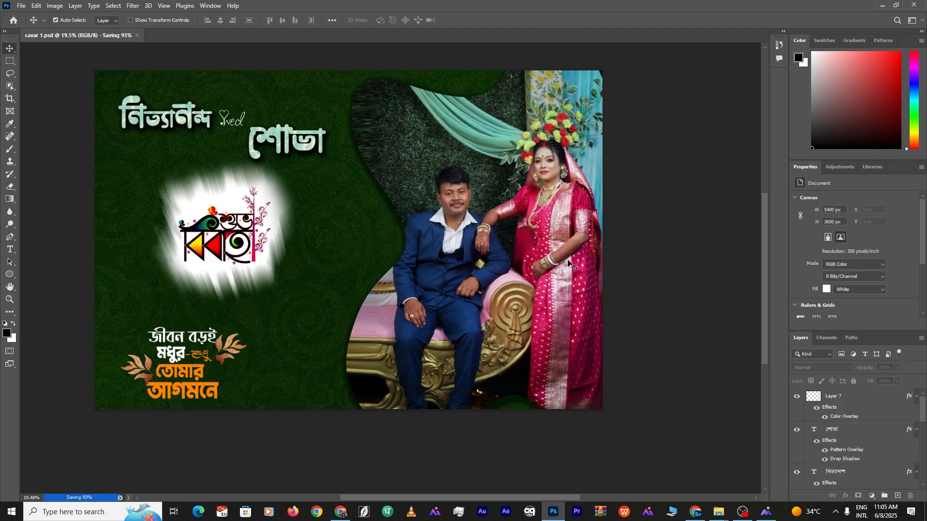
click(493, 245)
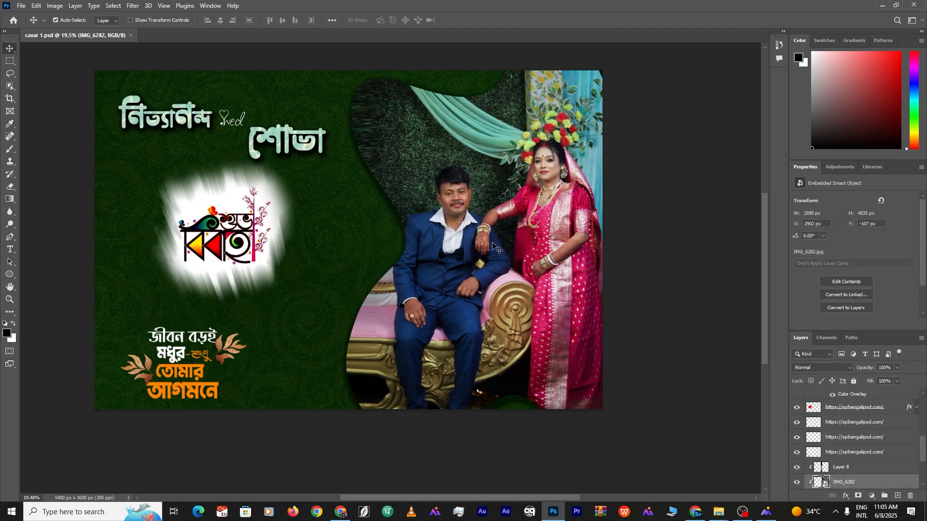
key(Delete)
drag(469, 229, 441, 220)
click(375, 301)
key(Delete)
key(Delete)
click(265, 249)
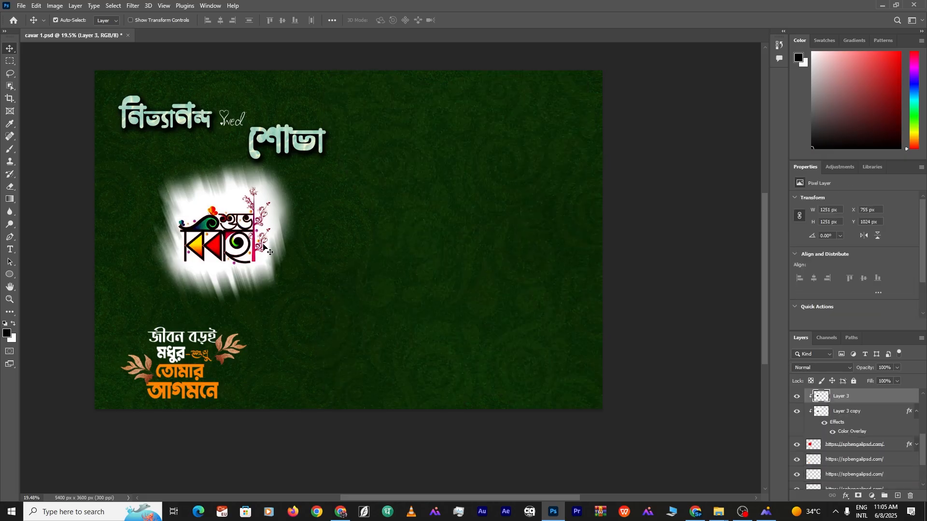
key(Delete)
key(Delete)
Delete the red blur, the groom's name title and the website text layers
key(Delete)
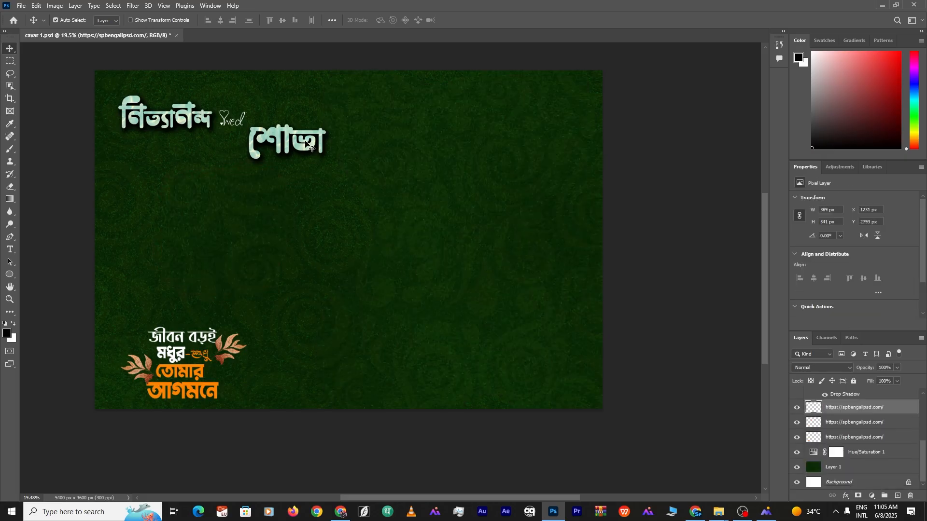
key(Delete)
click(162, 117)
key(Delete)
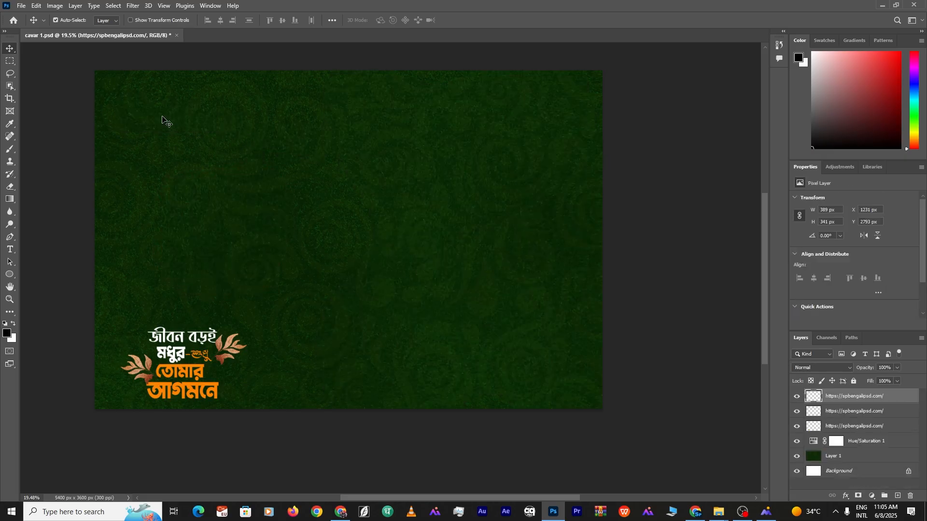
key(Delete)
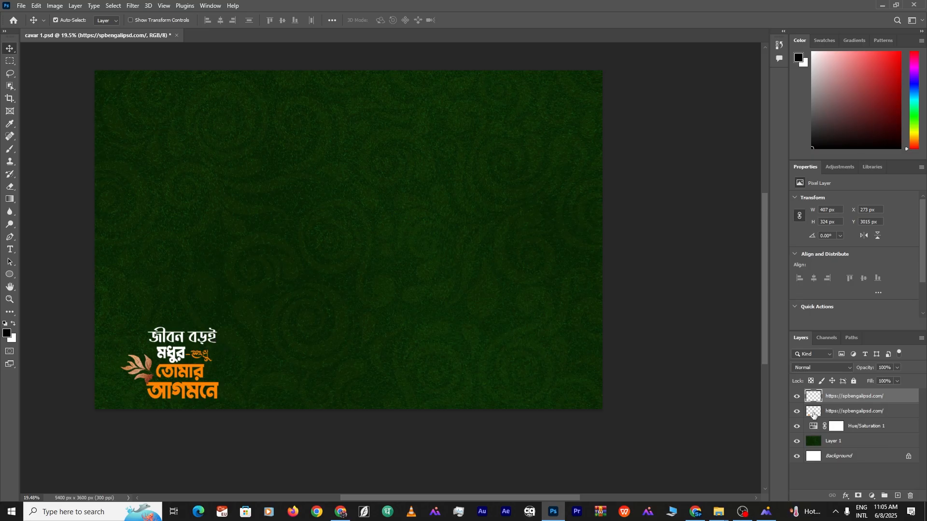
key(Delete)
key(Delete)
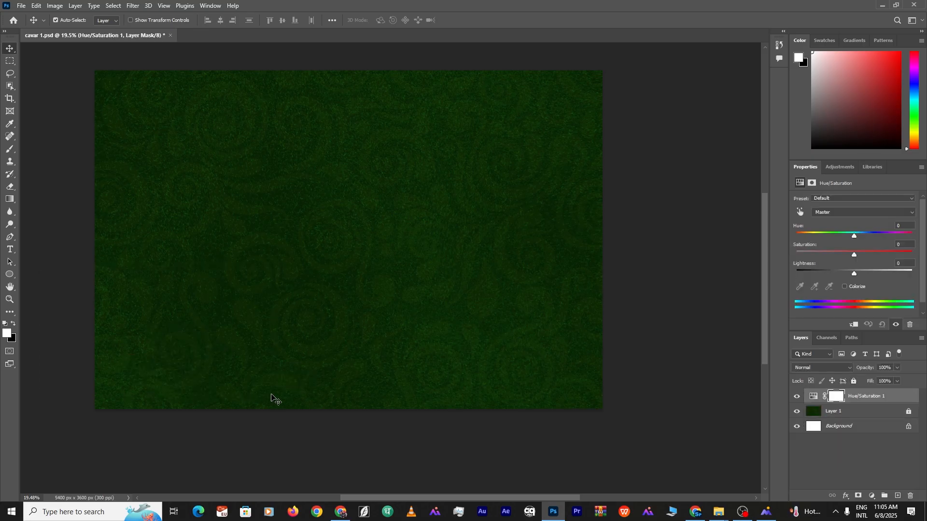
scroll(455, 296, down, 5)
scroll(455, 296, up, 5)
scroll(407, 277, down, 4)
scroll(427, 298, up, 4)
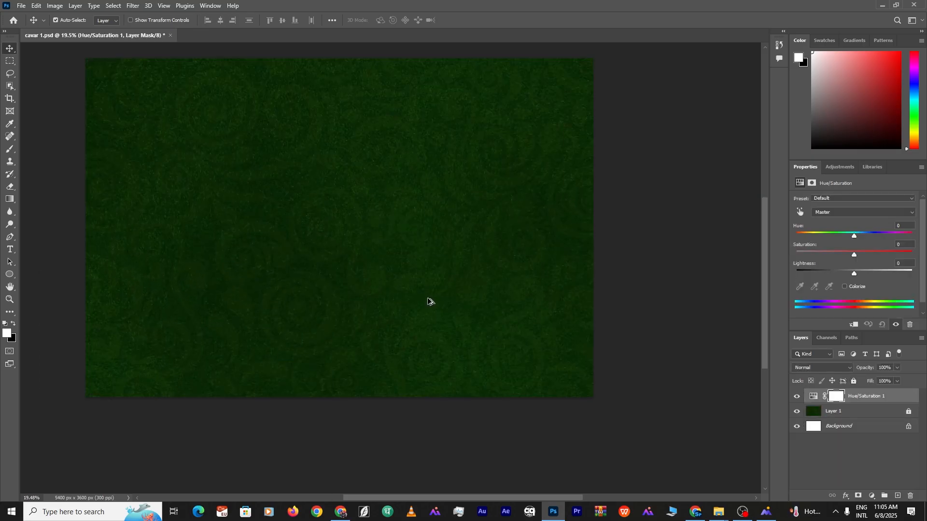
click(632, 246)
mouse_move(719, 512)
click(666, 465)
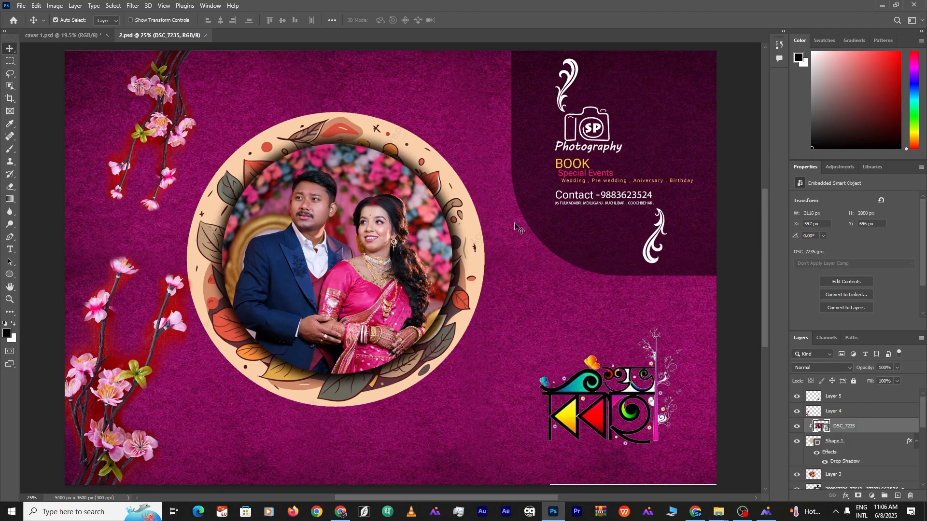
In 2.psd, release the couple photo DSC_7235 from its circle clipping and delete it
scroll(597, 184, up, 5)
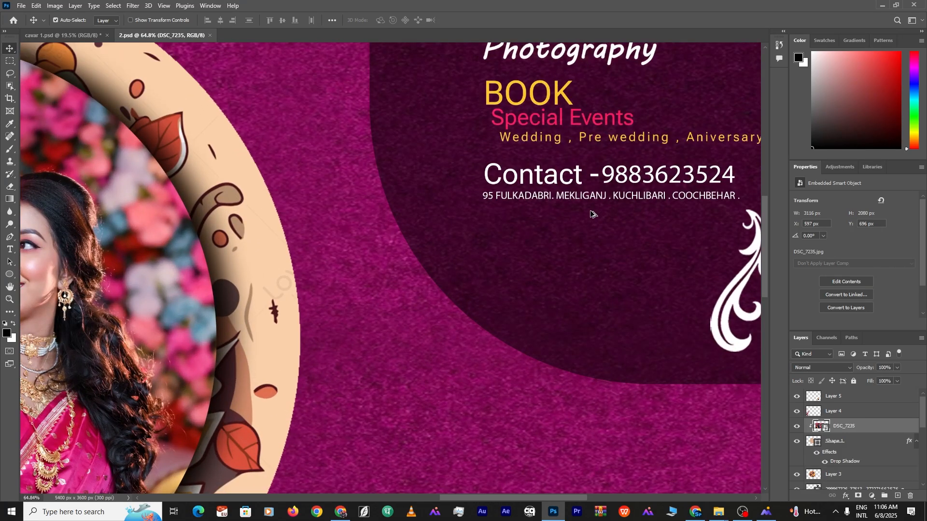
scroll(593, 214, down, 5)
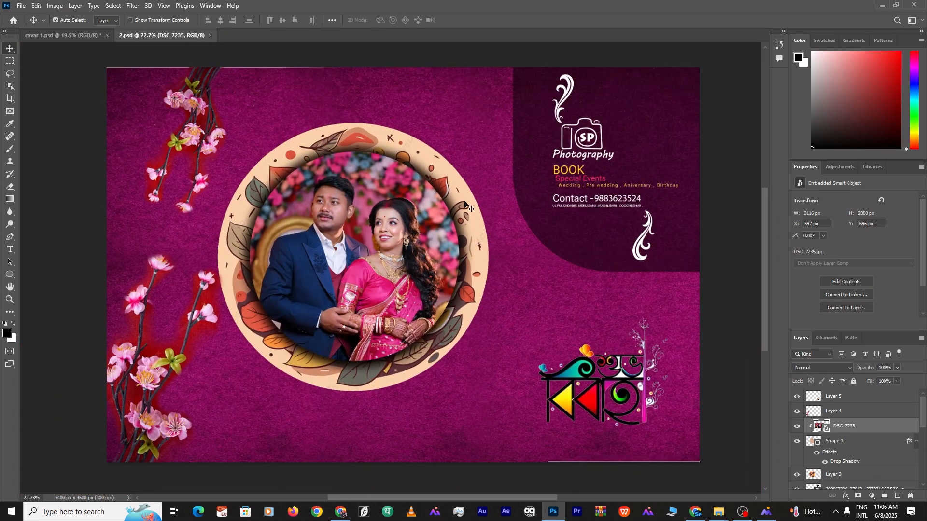
drag(465, 203, 492, 244)
key(ctrl+z)
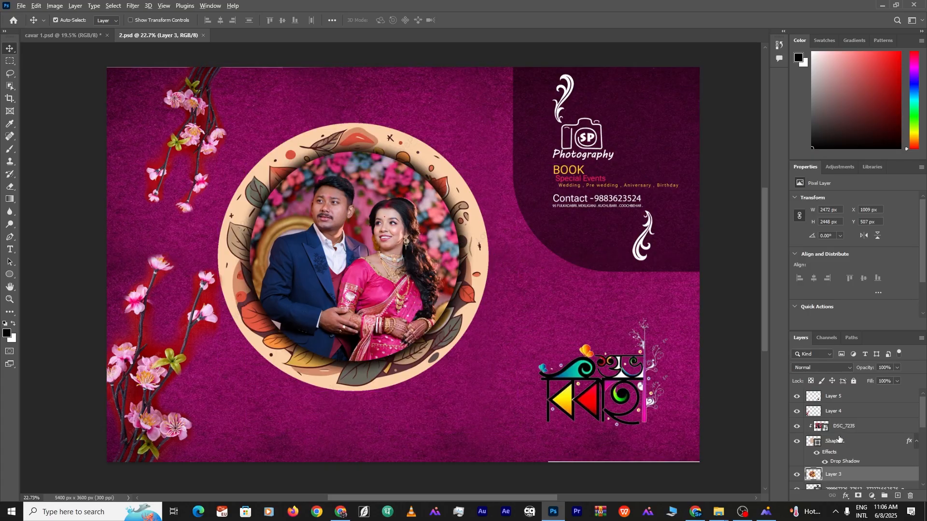
click(843, 427)
key(ctrl+alt+g)
drag(330, 242, 375, 262)
key(Delete)
Drag the circle frame, flower branches and logo into cavar 1, placing them left and lower
drag(451, 213, 472, 265)
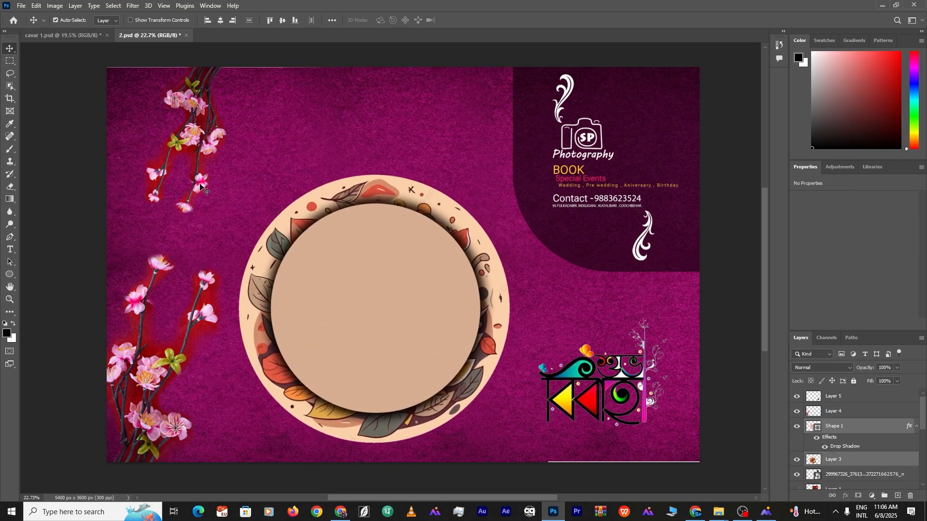
shift+click(207, 279)
shift+click(574, 368)
drag(483, 346, 365, 219)
drag(462, 237, 431, 248)
click(740, 169)
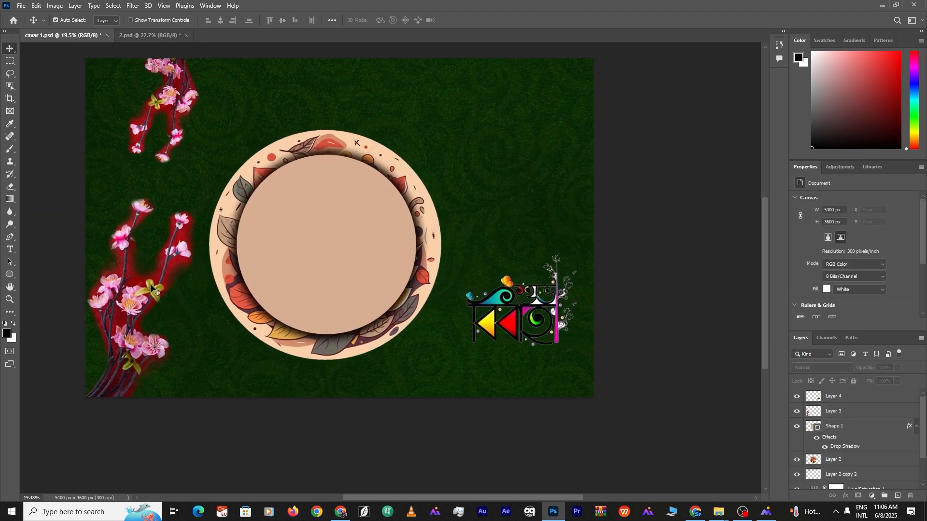
Reposition the flower branches and set the top branch to Luminosity blending
mouse_move(151, 285)
mouse_down()
mouse_move(148, 292)
mouse_move(171, 256)
mouse_move(151, 289)
mouse_up()
drag(174, 156, 148, 176)
click(822, 368)
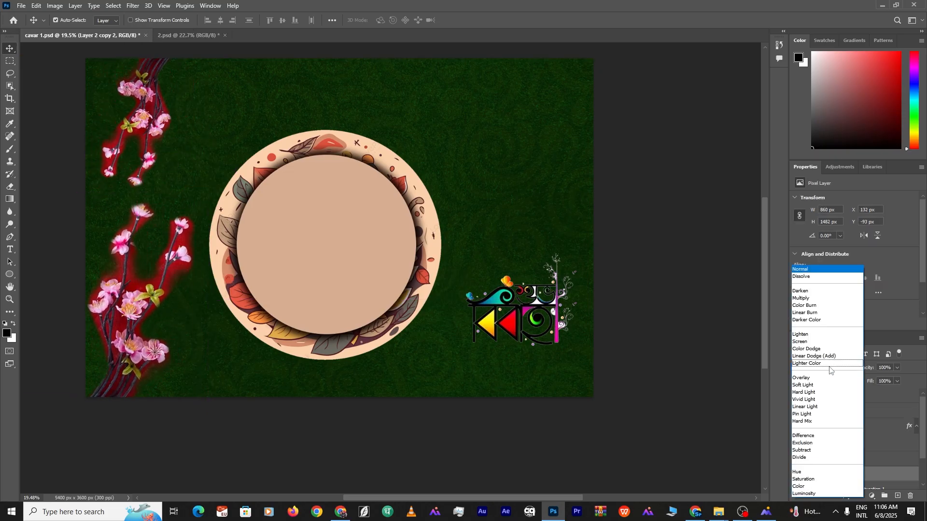
click(831, 494)
Set the lower white flower branch's blend mode to Luminosity
click(138, 309)
click(822, 368)
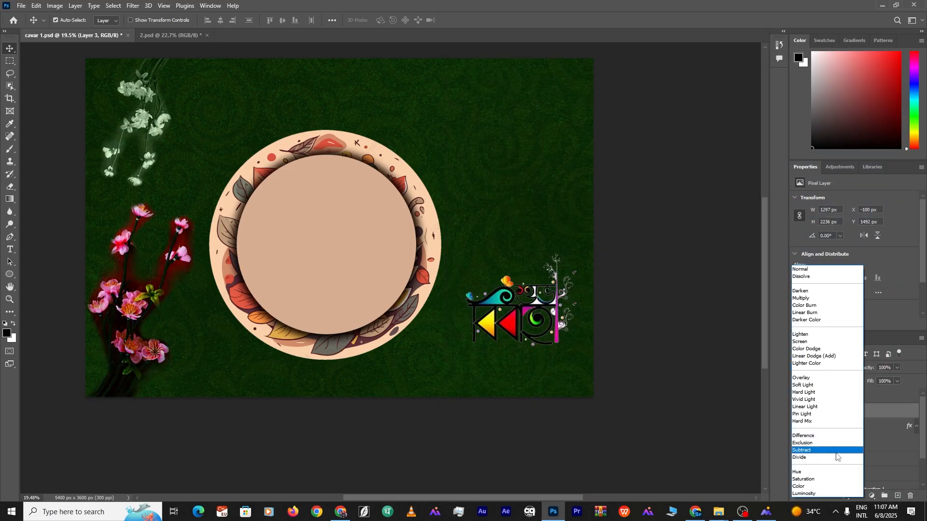
click(814, 495)
click(617, 183)
scroll(327, 234, up, 3)
scroll(326, 234, down, 3)
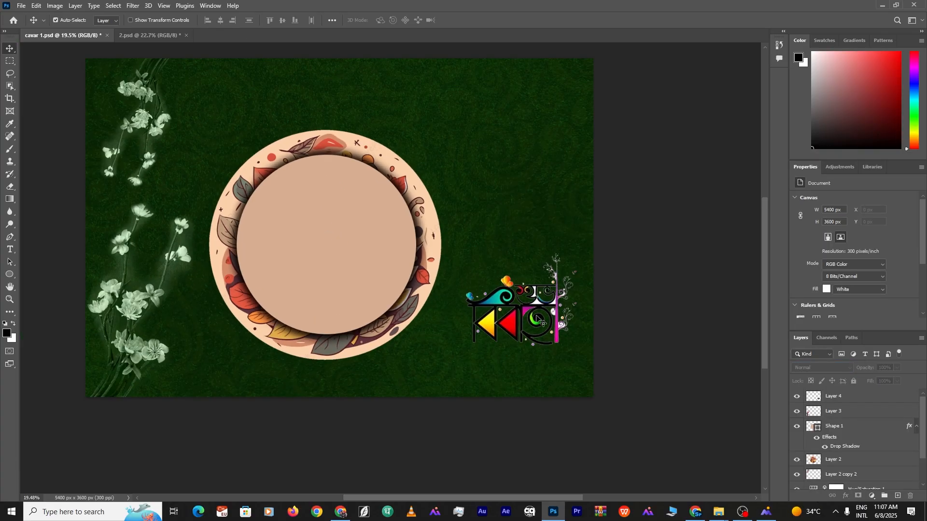
Nudge the logo down and the leaf circle frame up-right, then drop the couple photo onto the cover
drag(538, 320, 539, 333)
drag(343, 198, 351, 178)
click(671, 198)
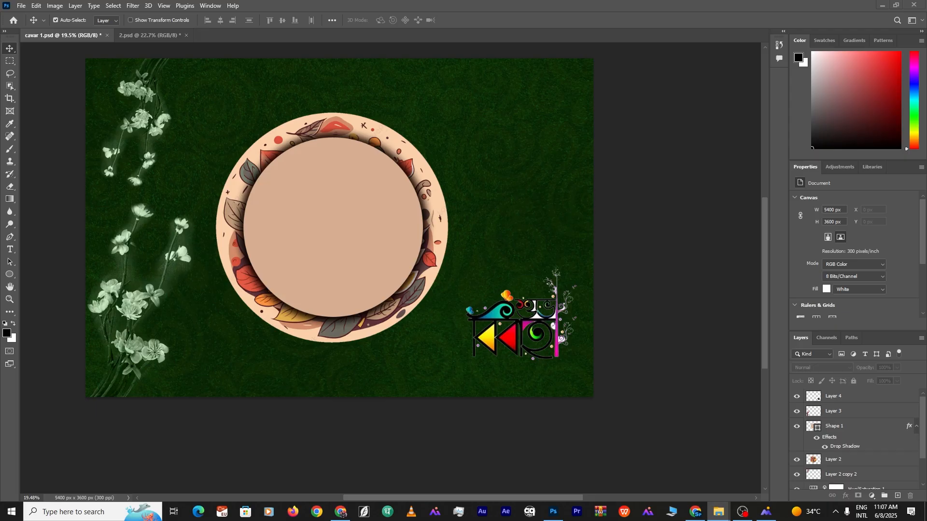
drag(553, 512, 410, 266)
drag(310, 222, 299, 221)
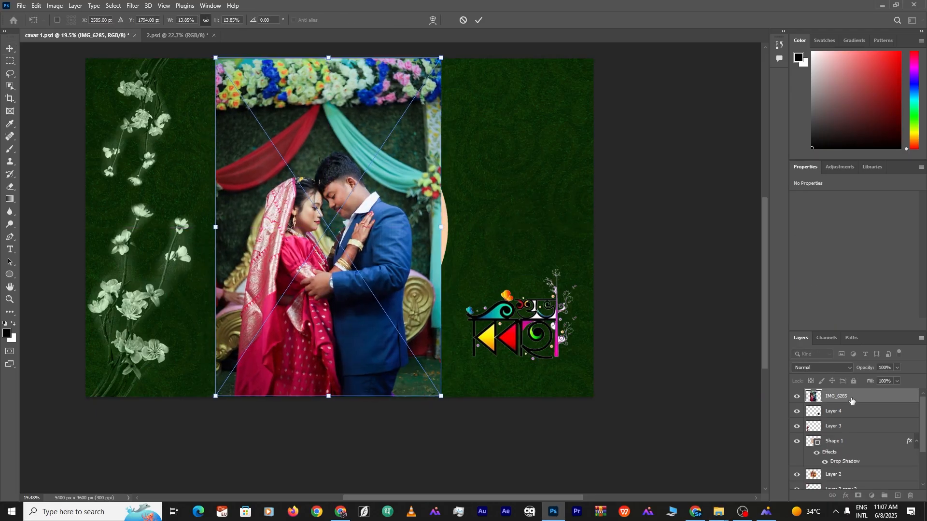
Move the IMG_6285 photo layer above Shape 1 and clip it inside the circle frame
alt+click(835, 403)
key(ctrl+z)
drag(359, 270, 502, 262)
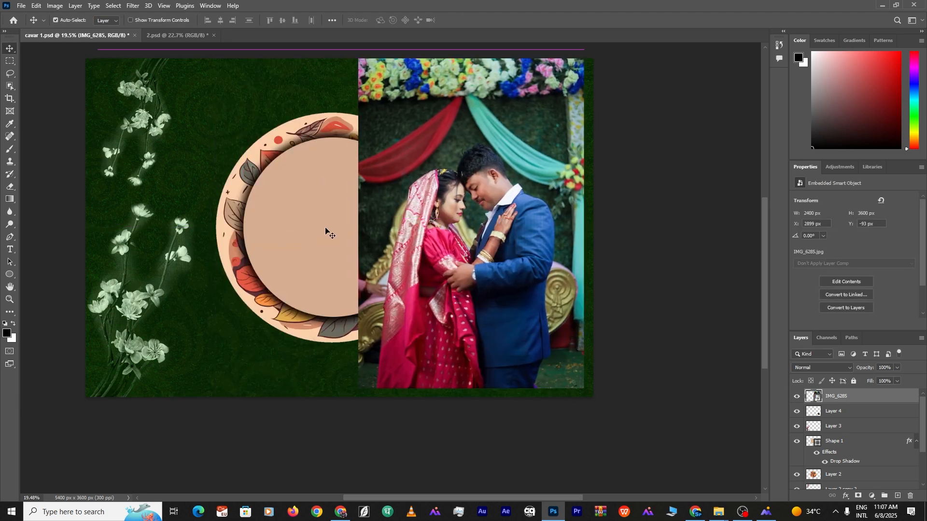
click(321, 226)
drag(856, 398, 851, 433)
drag(488, 241, 356, 237)
alt+click(847, 434)
Scale and shift the clipped photo with Ctrl+T to fill the circle, then commit
key(ctrl+t)
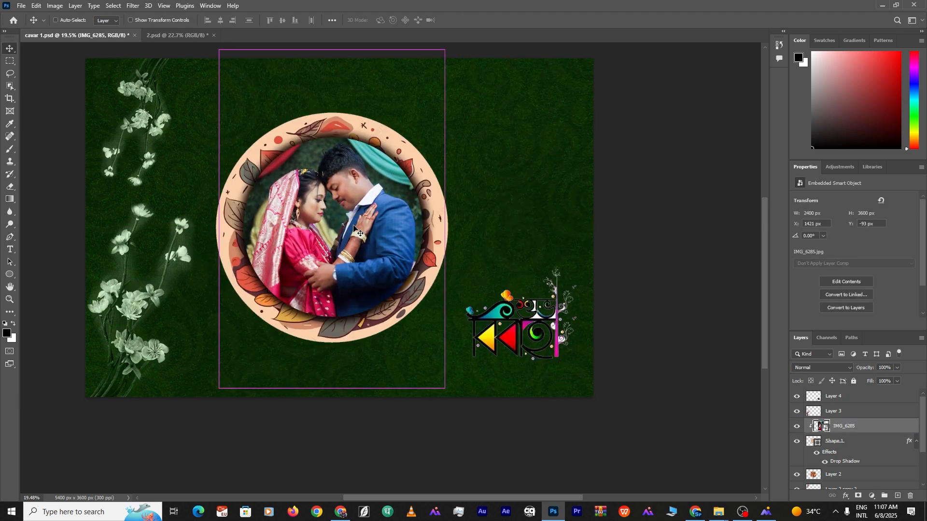
drag(443, 218, 425, 218)
drag(219, 218, 244, 218)
drag(323, 219, 325, 214)
click(666, 151)
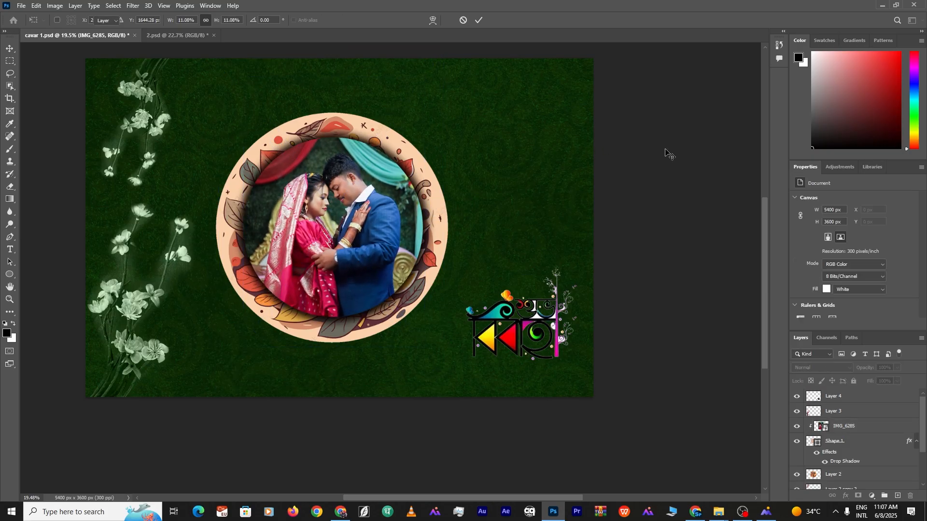
scroll(411, 227, up, 1)
scroll(410, 228, down, 2)
scroll(560, 205, up, 2)
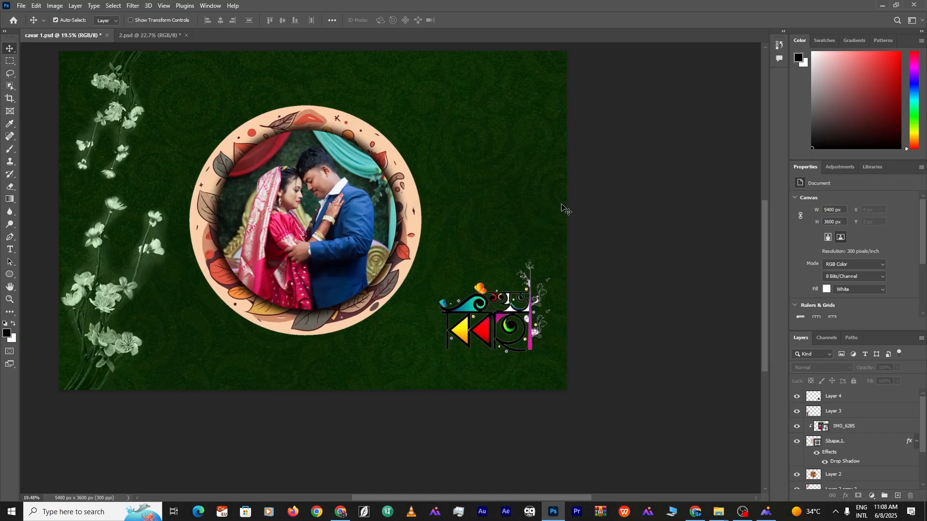
scroll(445, 167, down, 1)
In File Explorer, browse to New Volume (E:) > manos da 2 > ALBAM
mouse_move(718, 512)
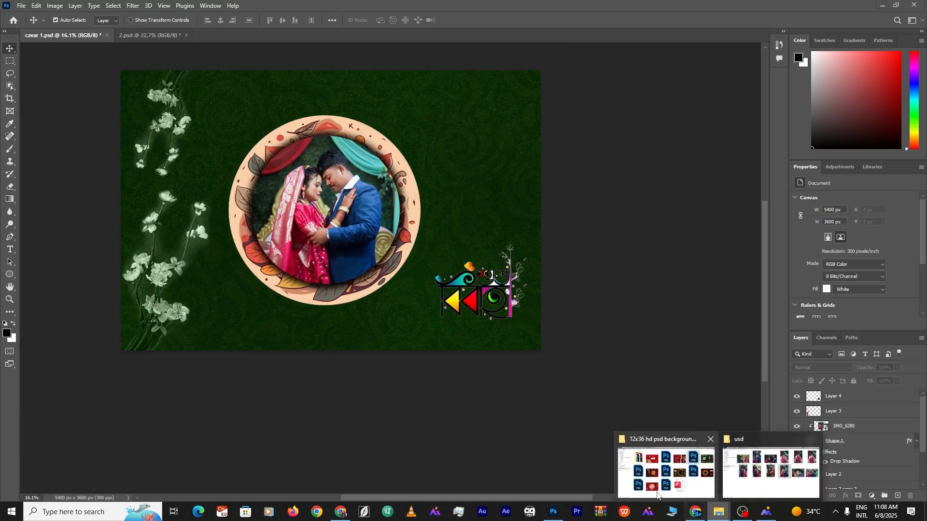
click(666, 464)
click(8, 19)
click(7, 19)
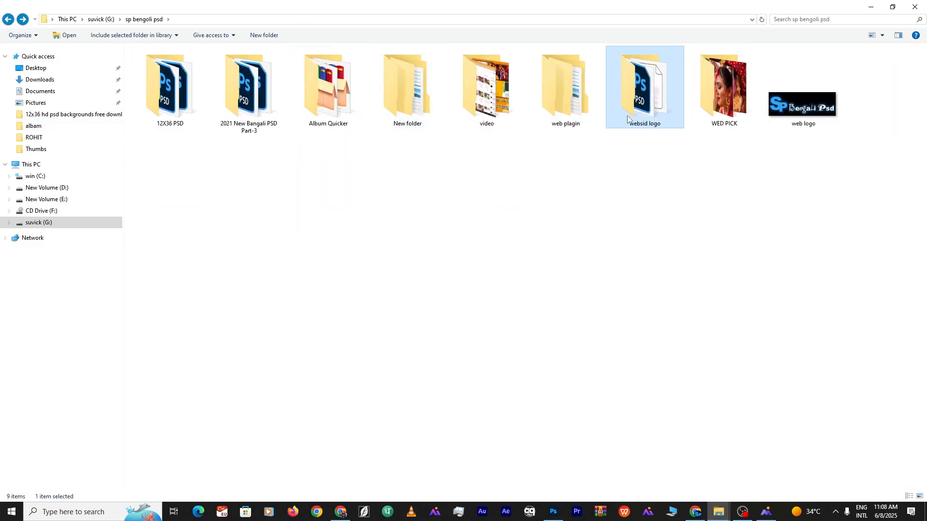
click(47, 187)
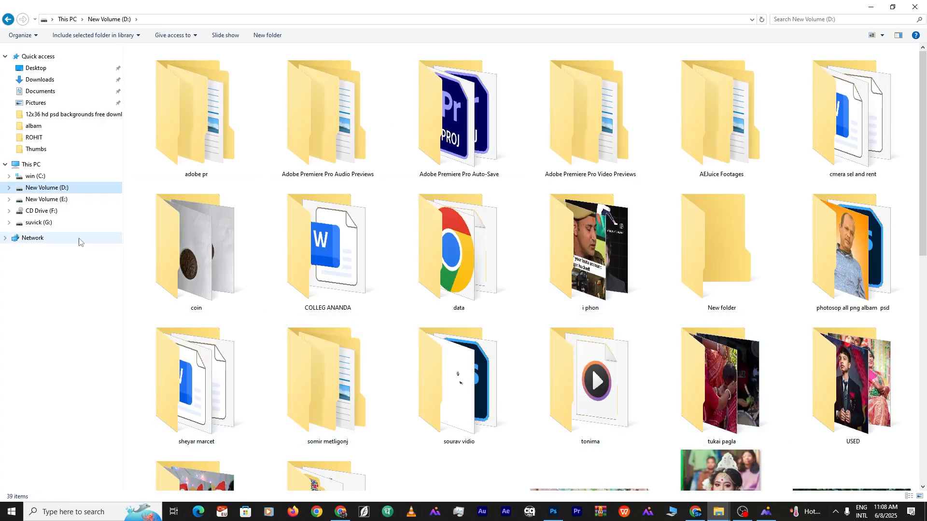
click(47, 199)
double_click(182, 101)
double_click(182, 99)
Locate the covar 2 cover and open covar 2.psd from the ALBAM folder in Photoshop
double_click(161, 95)
double_click(161, 96)
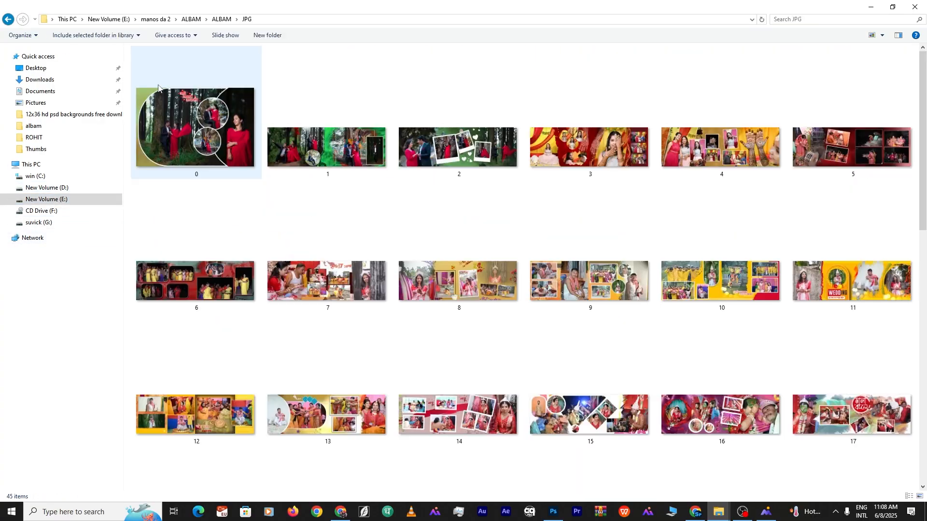
scroll(555, 338, down, 10)
click(326, 440)
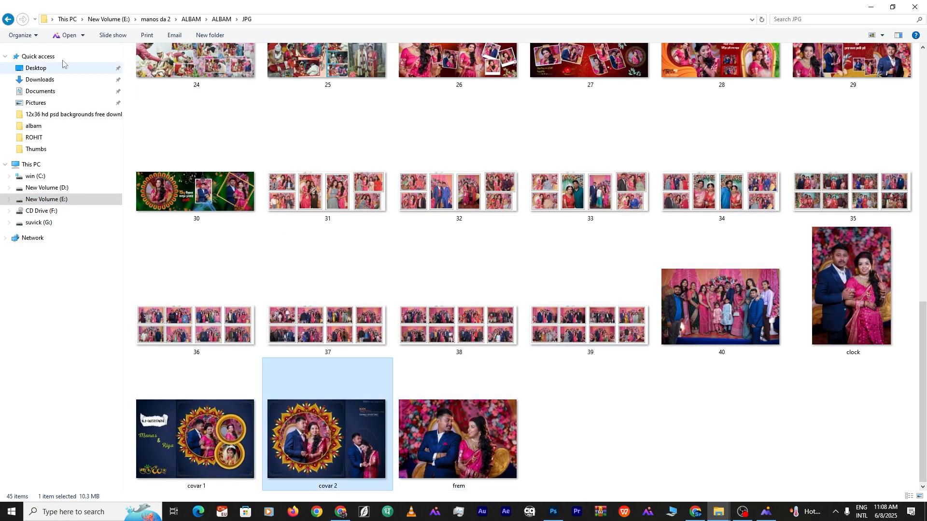
click(8, 19)
double_click(845, 190)
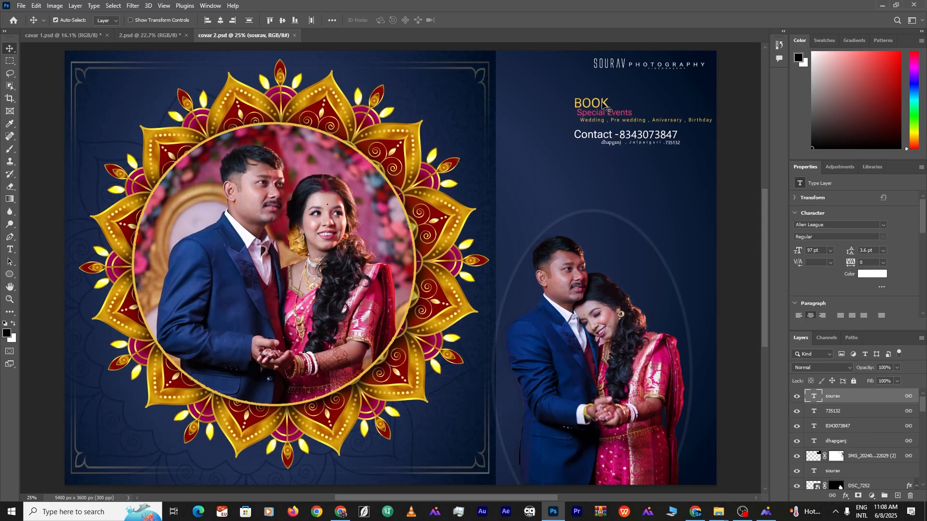
Drag the BOOK Special Events and contact text layers from covar 2 onto cavar 1's top-right corner
drag(608, 109, 401, 131)
drag(77, 33, 457, 107)
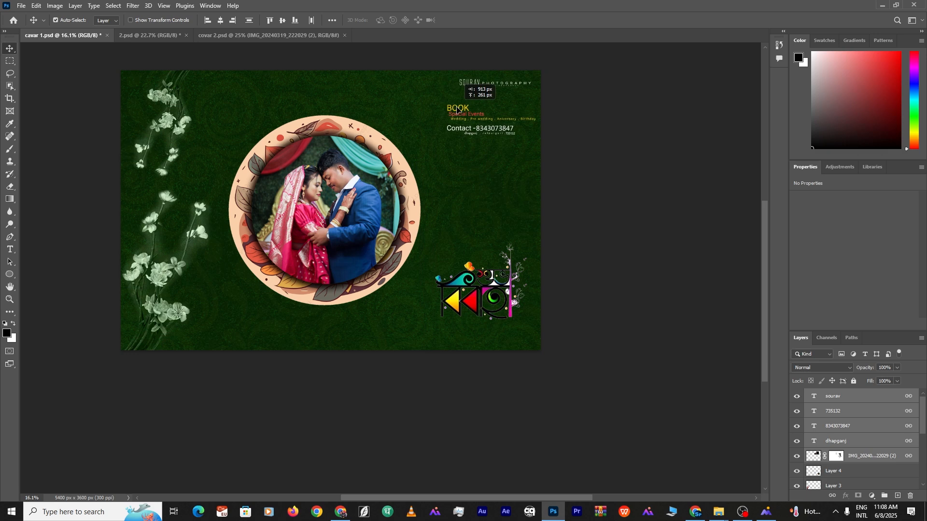
click(682, 174)
scroll(388, 240, up, 5)
scroll(391, 244, down, 4)
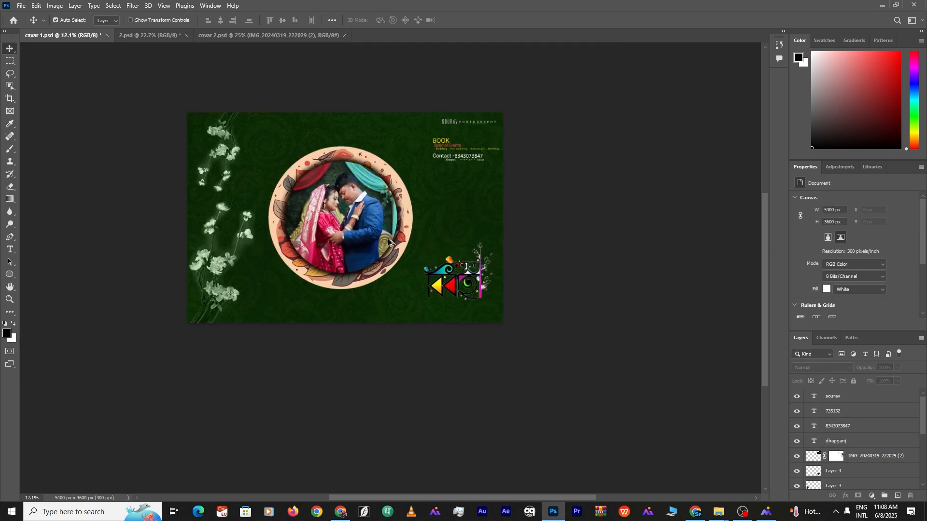
scroll(390, 243, up, 2)
Save the green cover as the Photoshop file cavar 2.psd
click(21, 6)
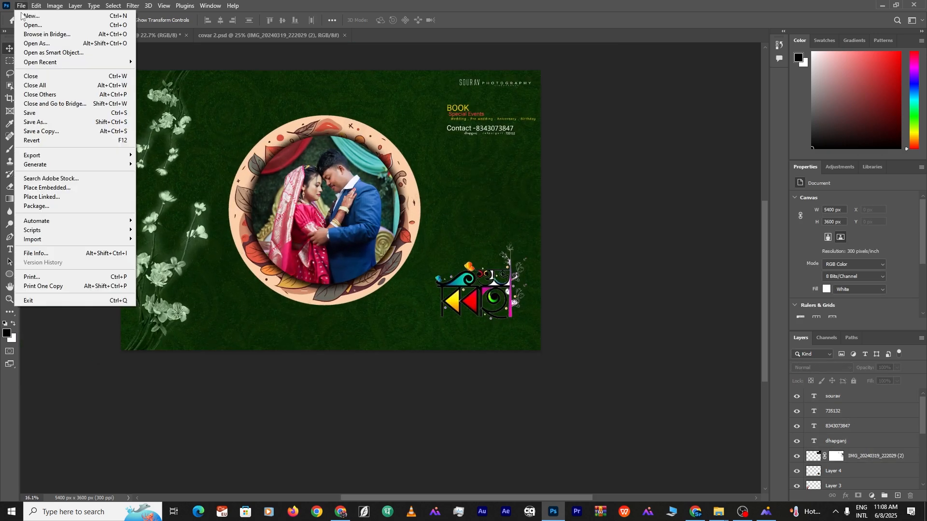
click(43, 121)
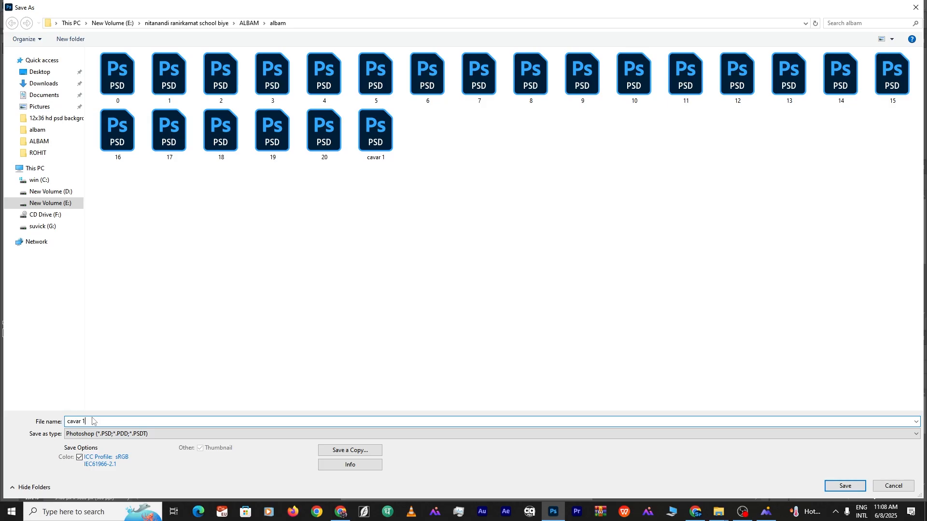
key(BackSpace)
text(2)
click(844, 486)
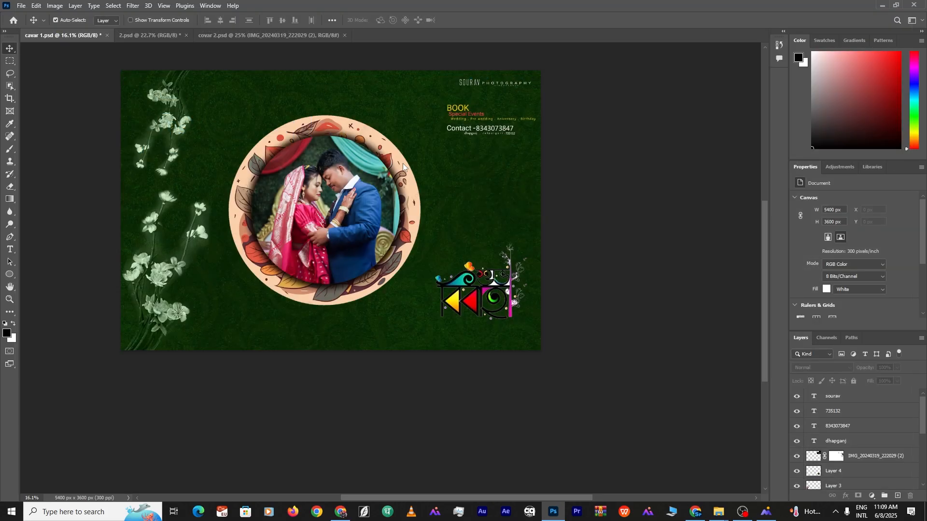
click(568, 144)
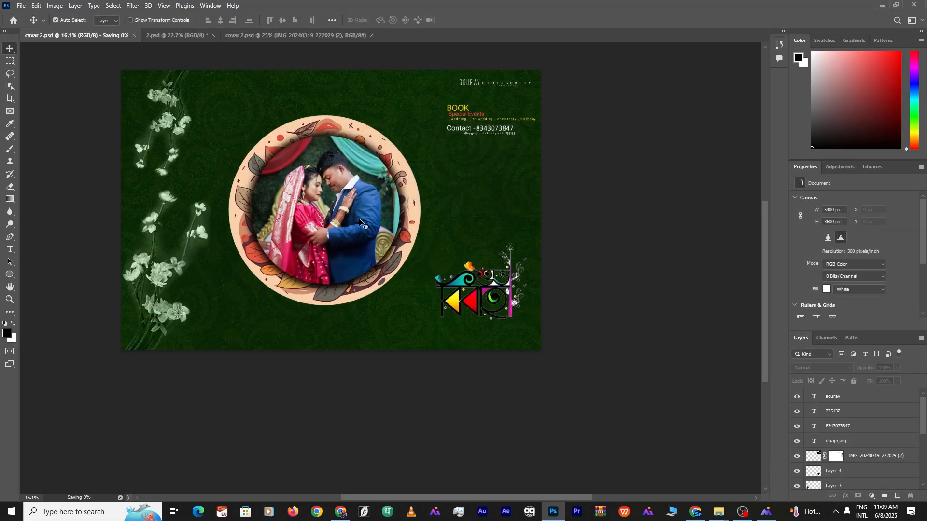
Save a JPEG copy of the cover at Maximum quality 12
click(18, 6)
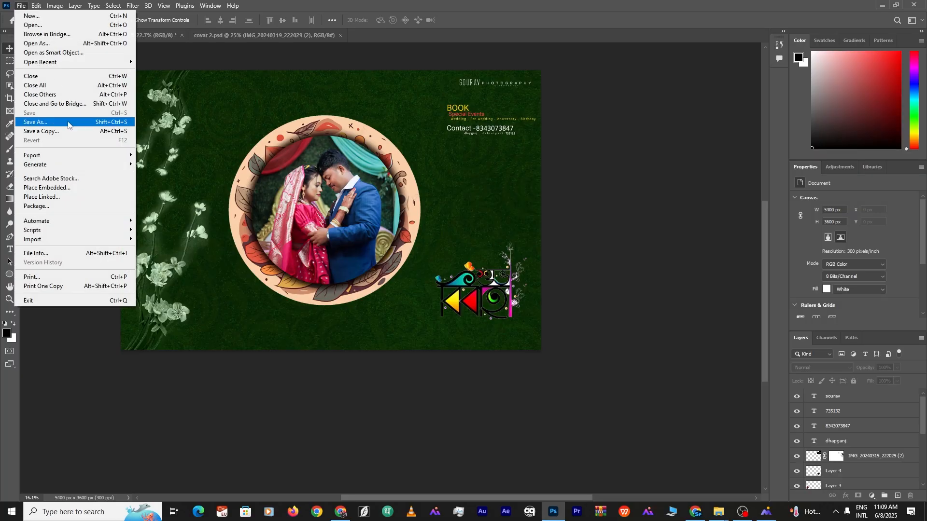
click(68, 123)
click(887, 487)
click(18, 5)
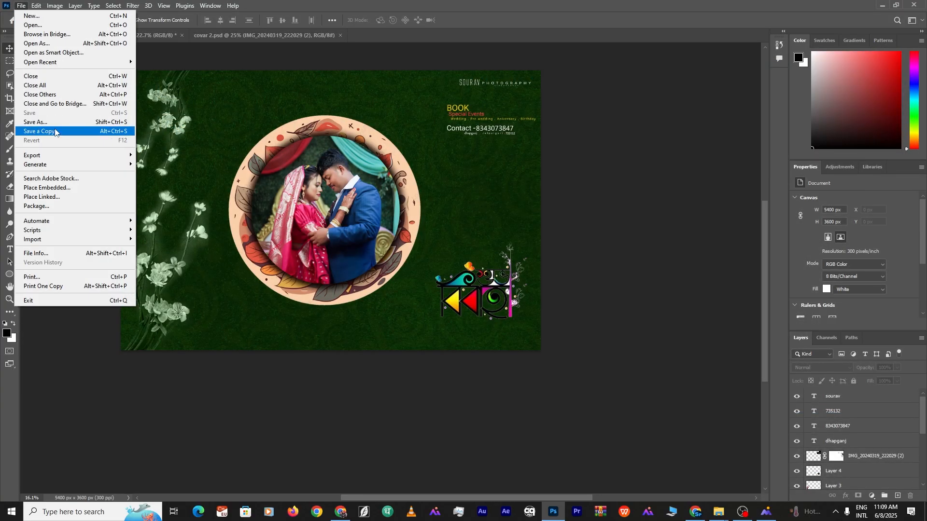
click(67, 132)
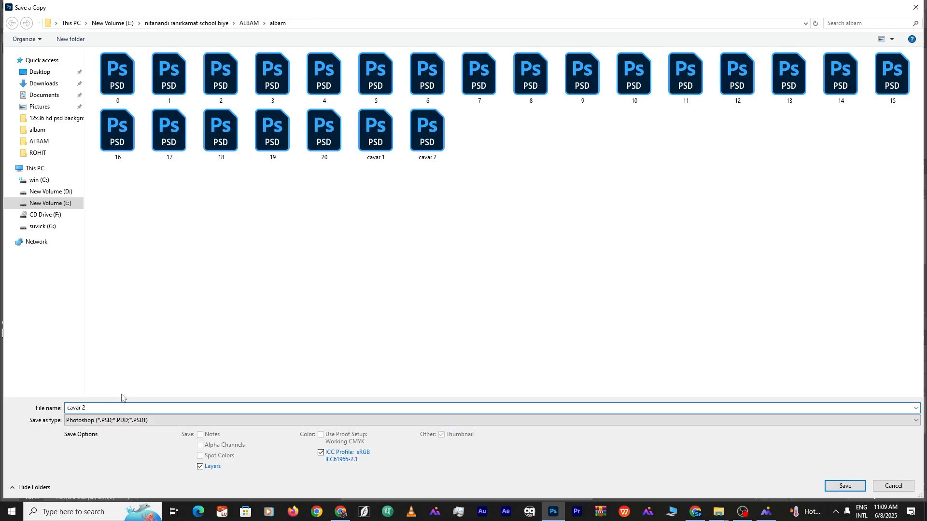
click(126, 420)
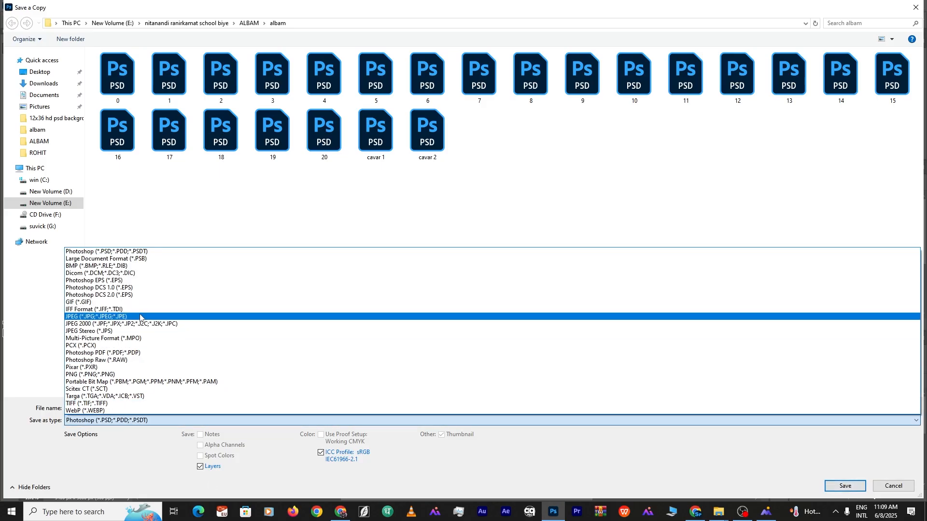
click(141, 317)
click(853, 486)
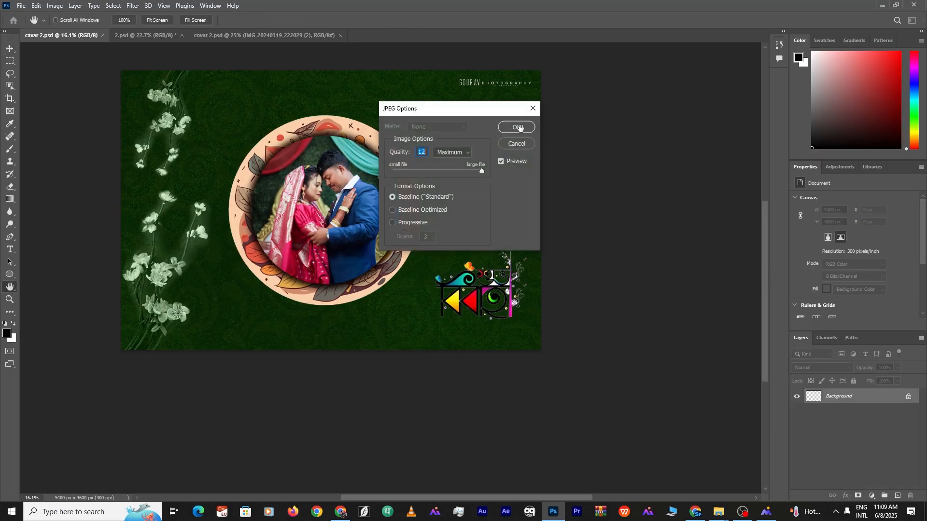
click(522, 129)
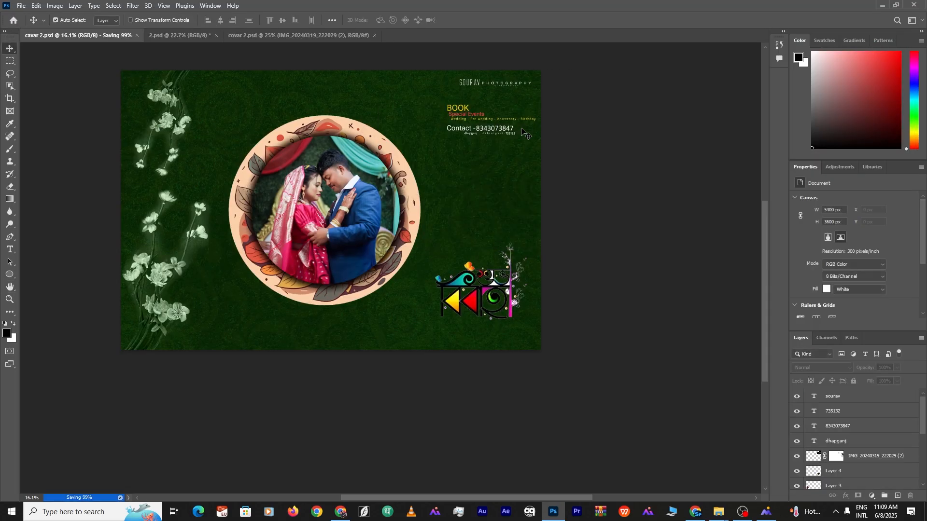